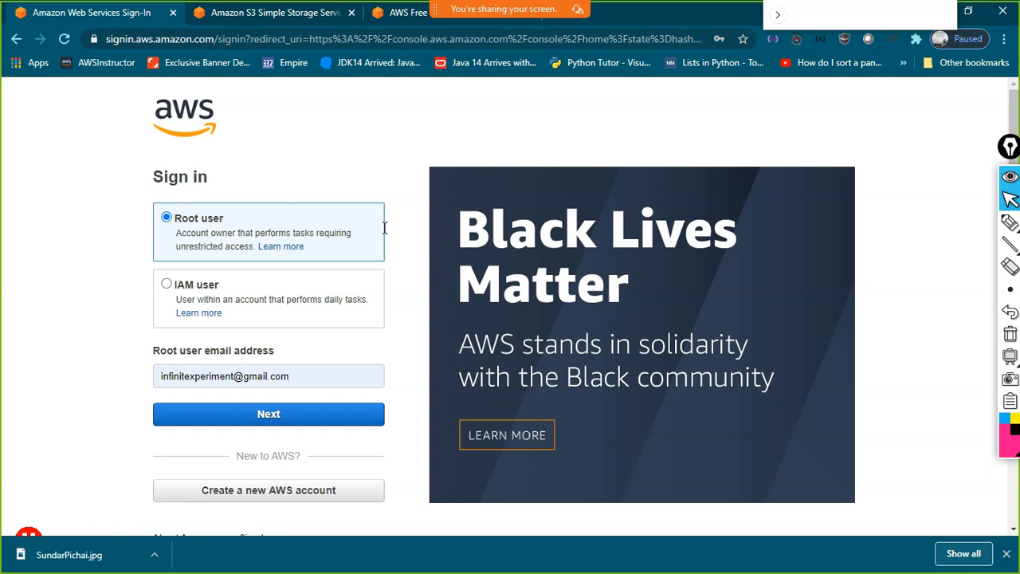
- Sign in to the root account with its password and MFA code, then go full screen
click(240, 420)
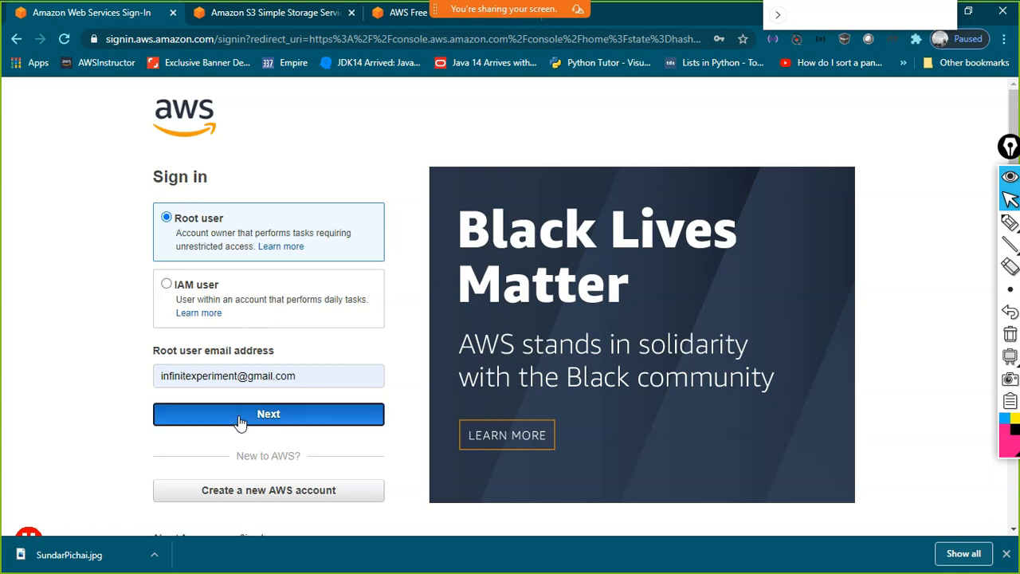
click(232, 267)
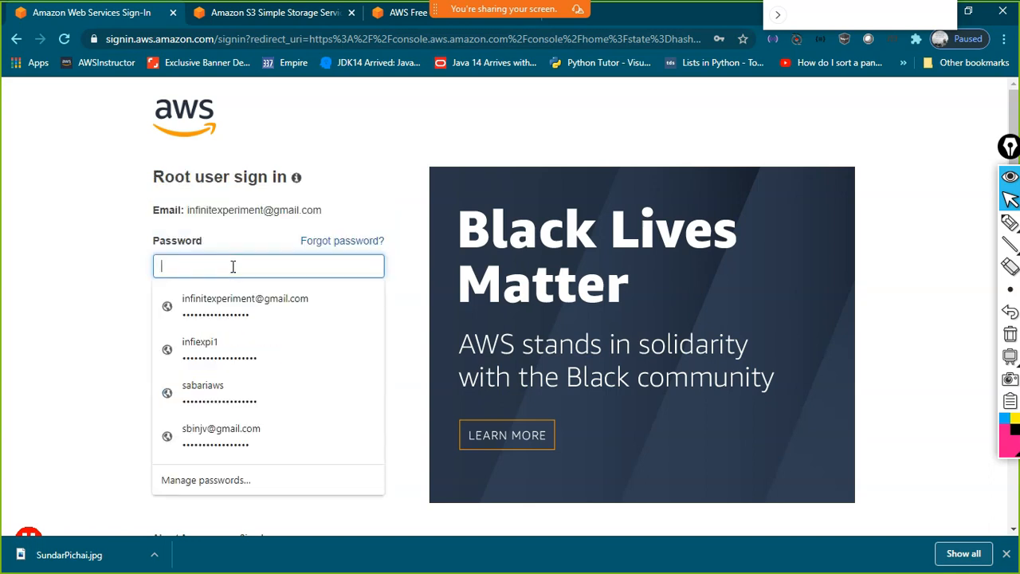
key(Return)
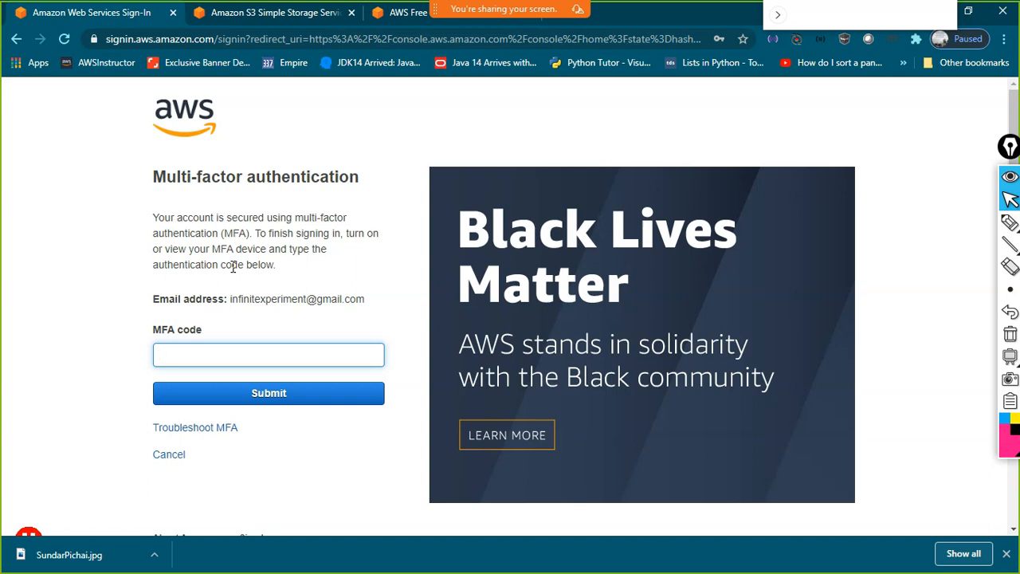
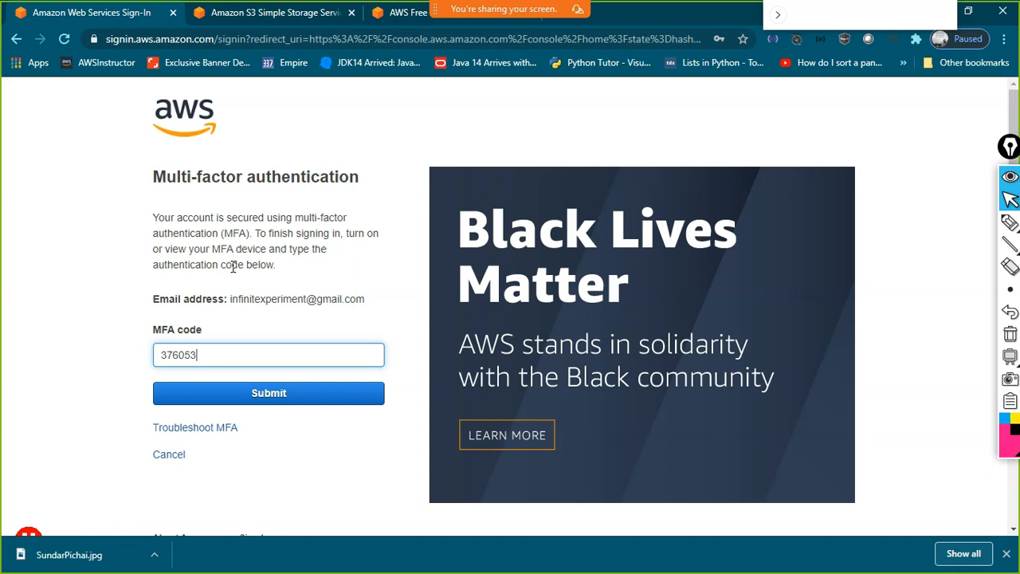
key(Return)
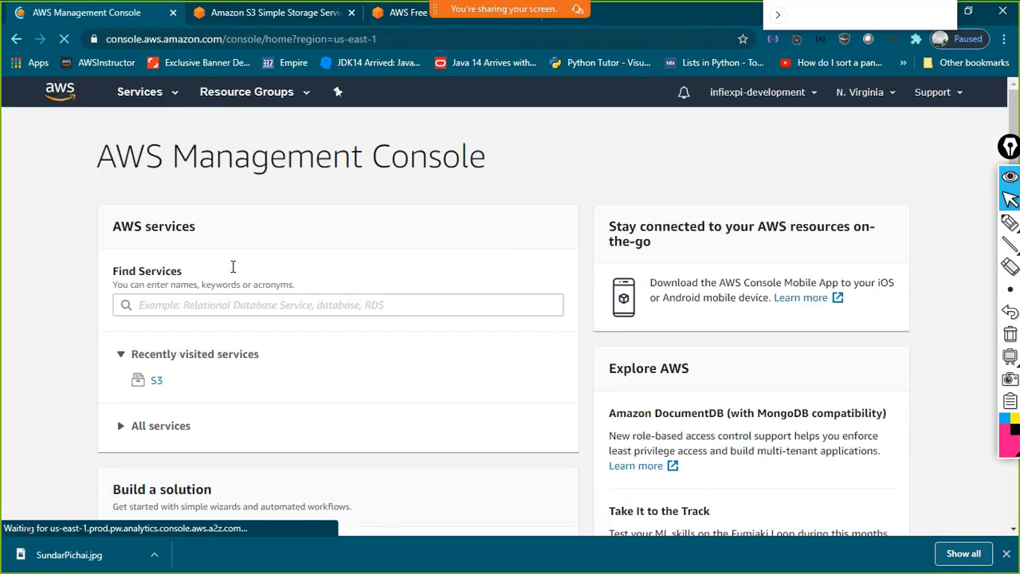
key(F11)
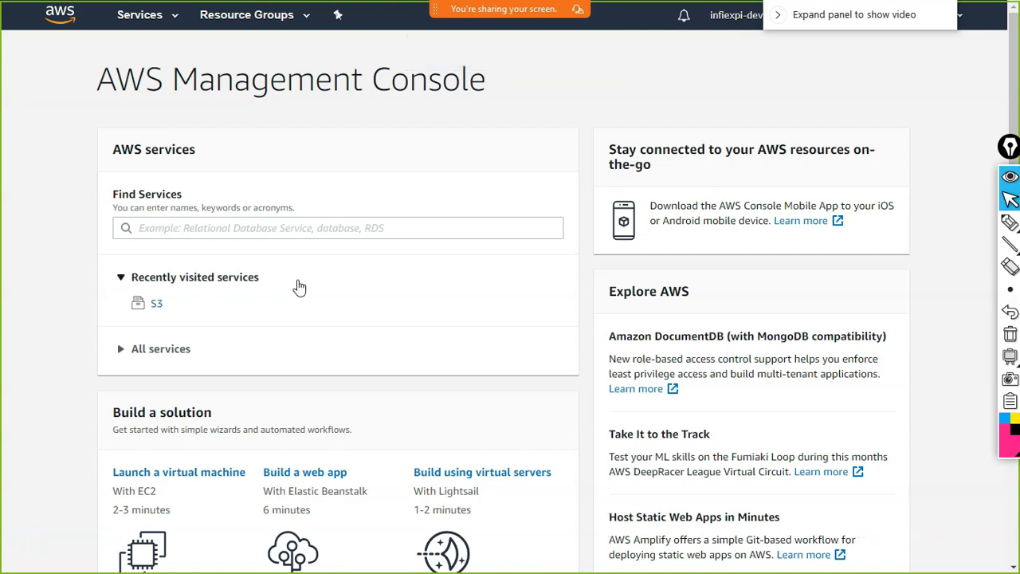
- Open S3 from the recently visited services
click(156, 305)
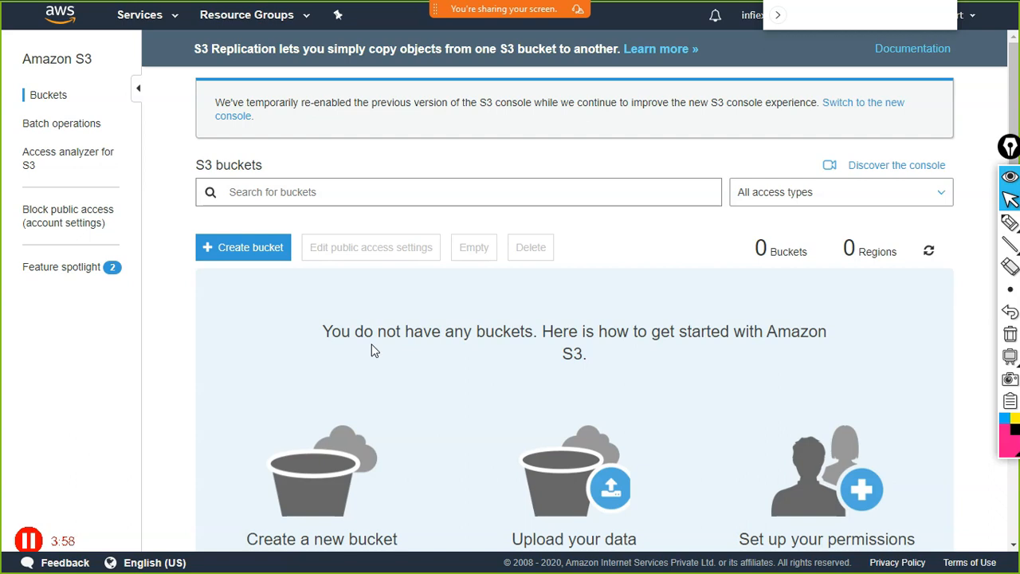
- Start a bucket named sundar.org in US East (N. Virginia) and continue to options
click(250, 263)
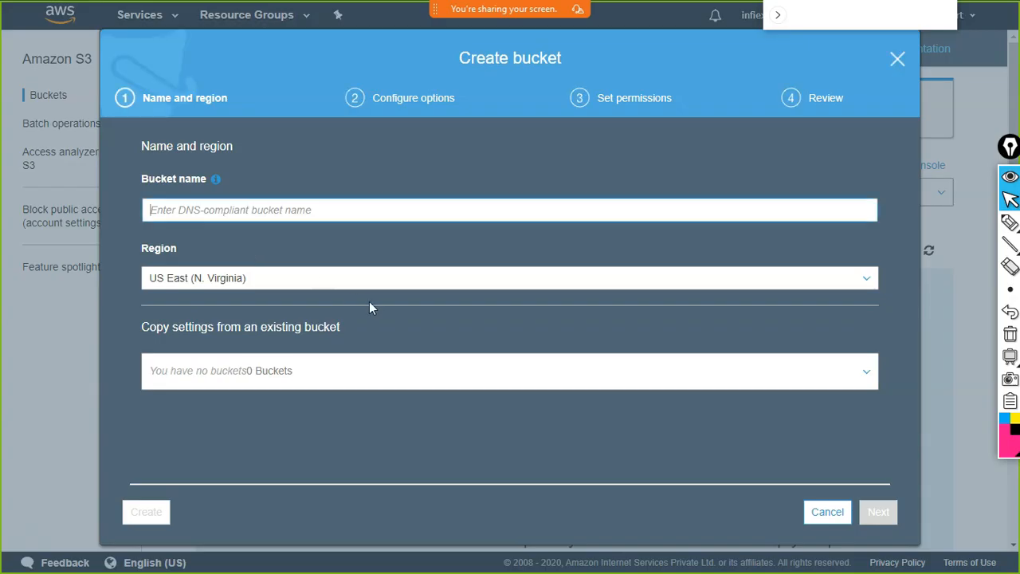
click(326, 213)
text(sun)
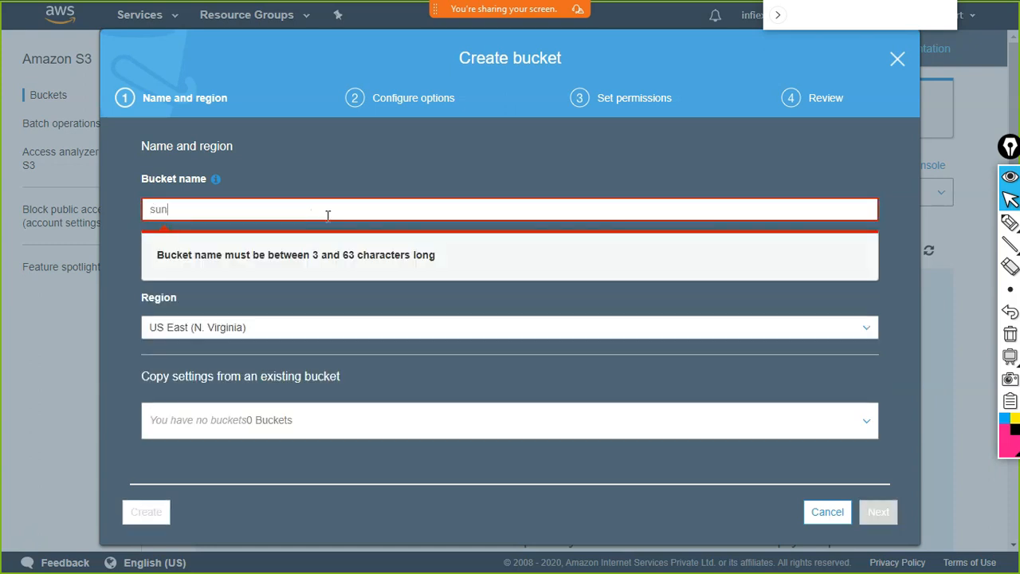
text(dar.org)
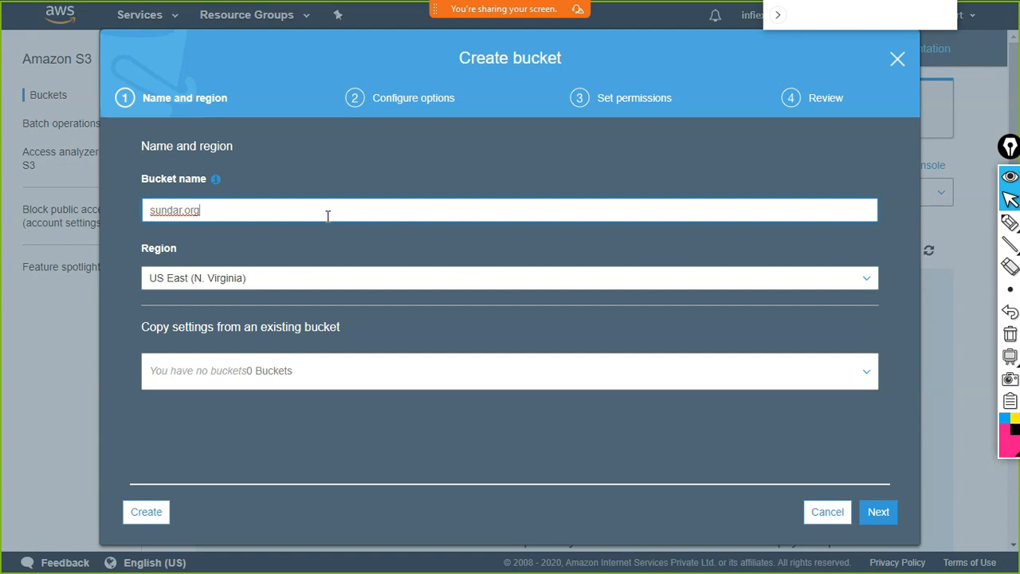
click(182, 279)
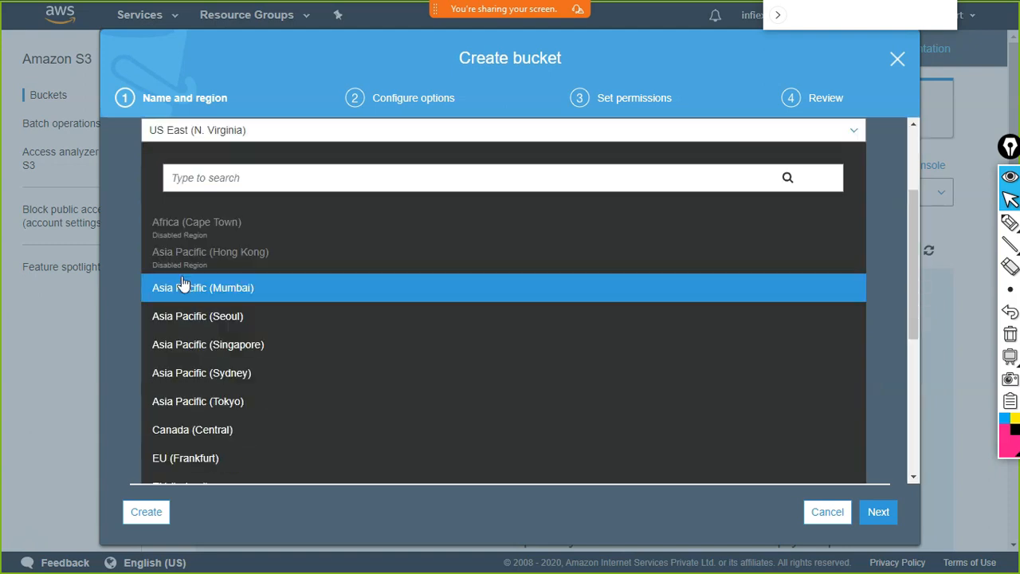
click(125, 268)
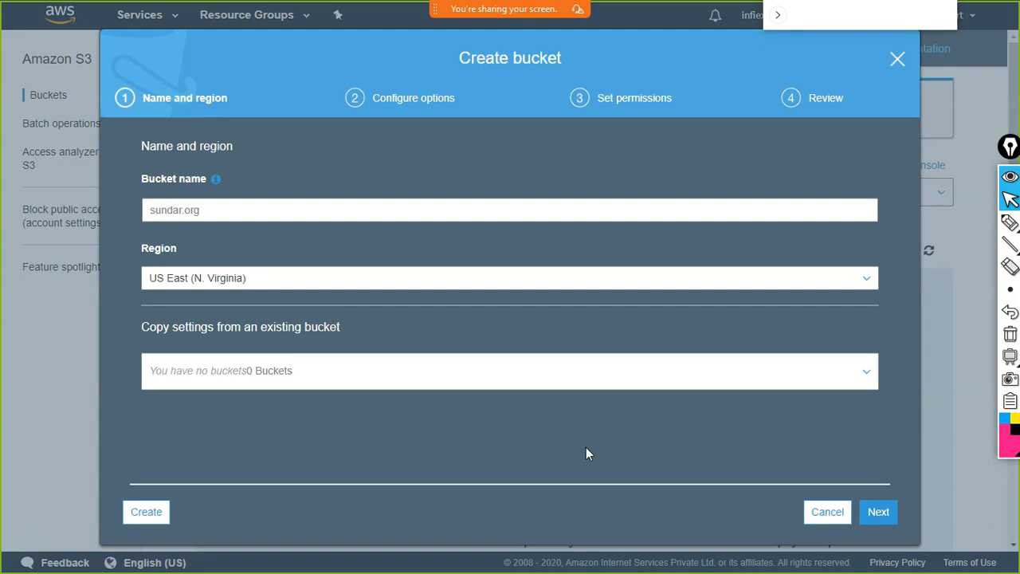
click(877, 511)
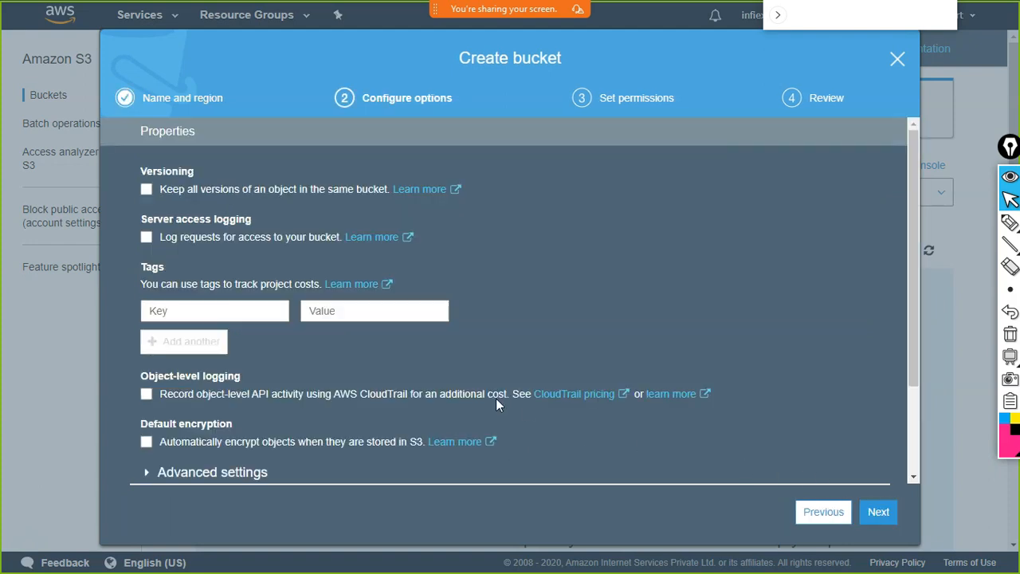
- Tag the bucket with key project and value sundar, then proceed to permissions
click(205, 314)
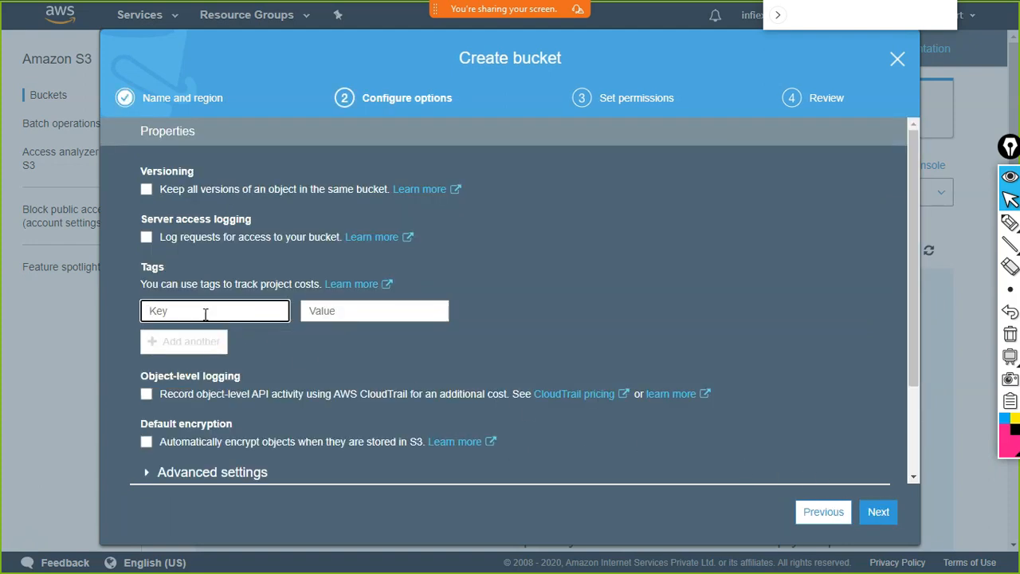
text(projject)
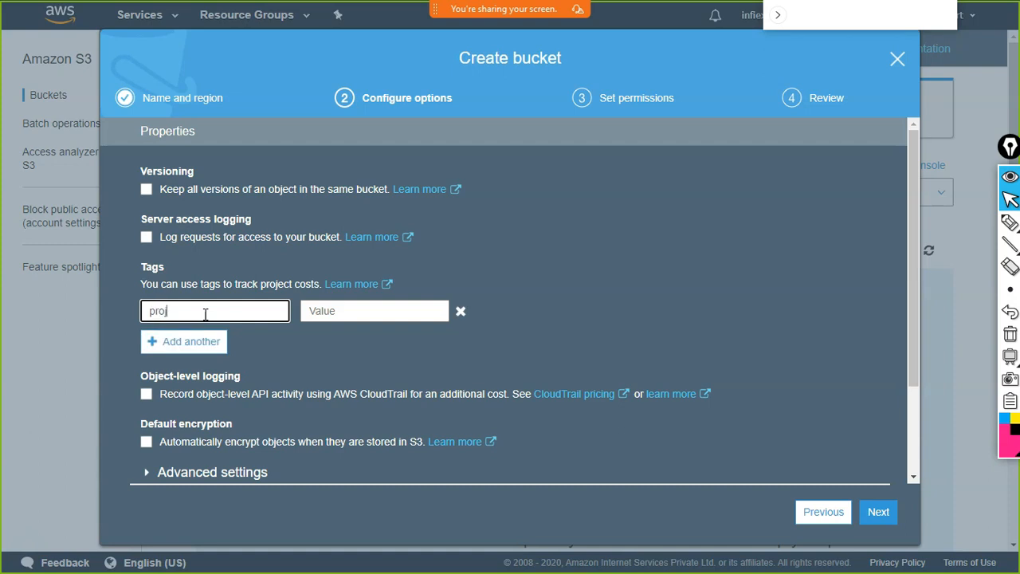
key(BackSpace)
key(BackSpace)
key(BackSpace)
key(BackSpace)
text(ect)
key(Tab)
text(sundar)
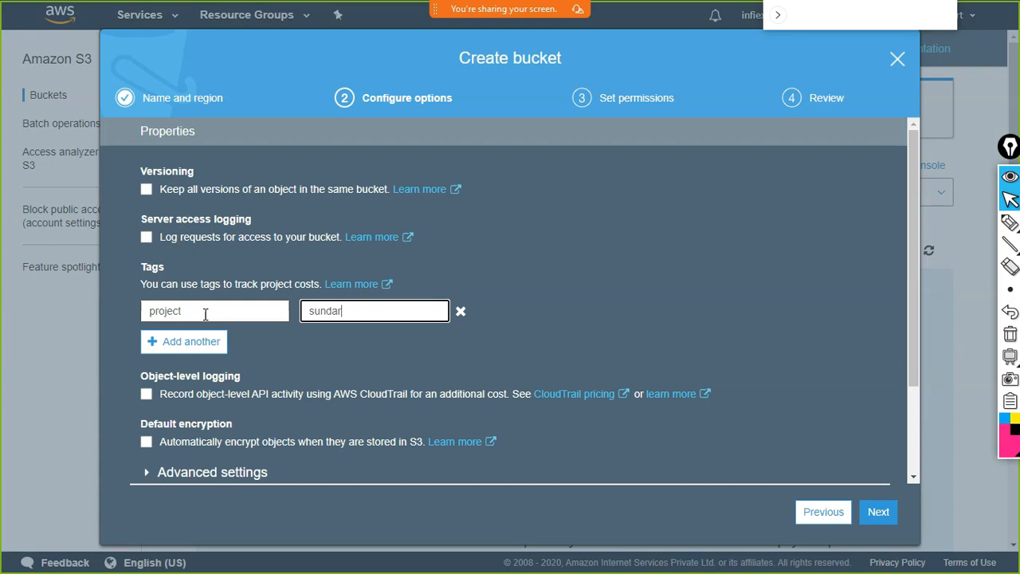
click(878, 511)
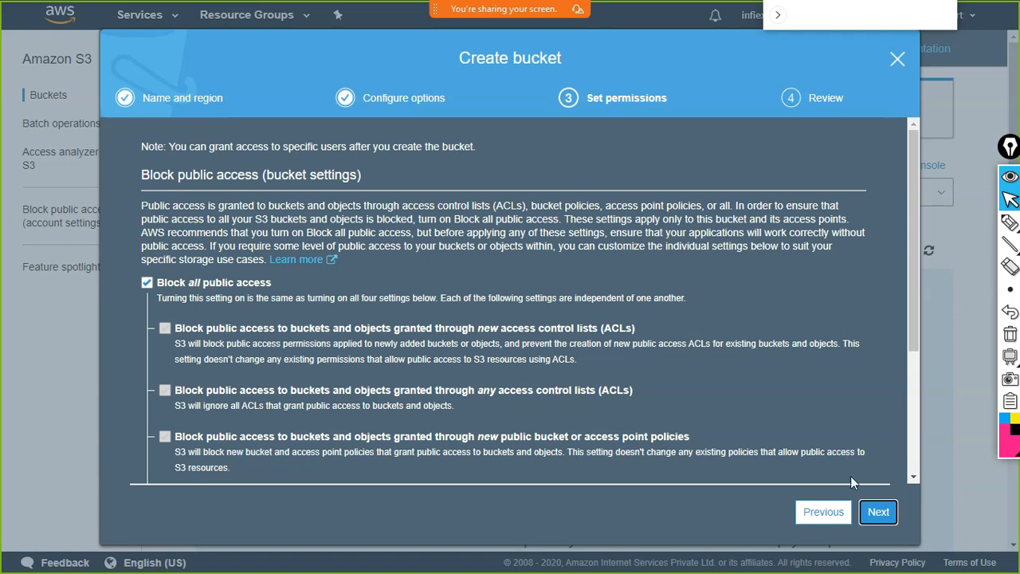
- Review the settings, create the sundar.org bucket and open it
click(881, 518)
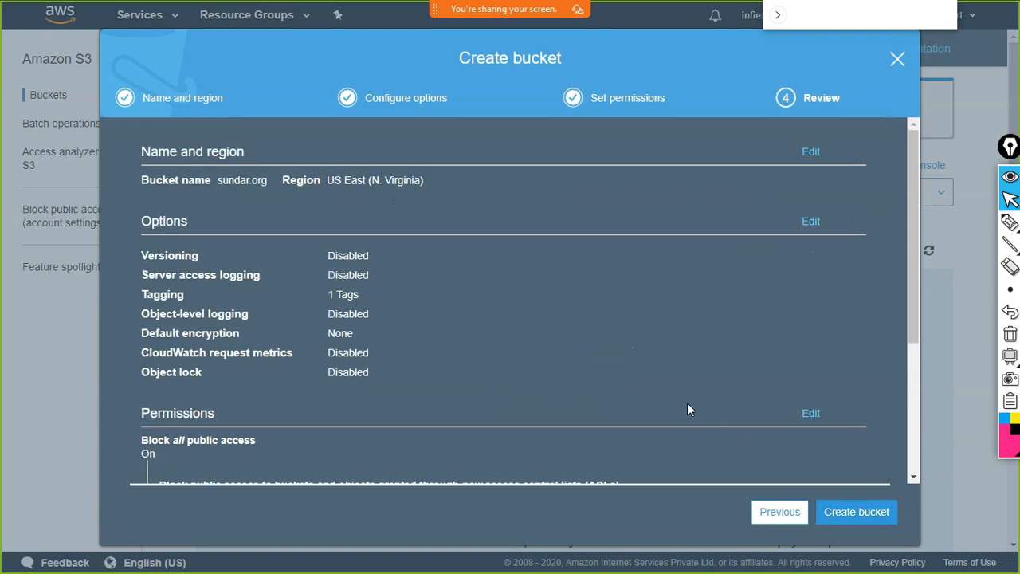
scroll(689, 409, down, 3)
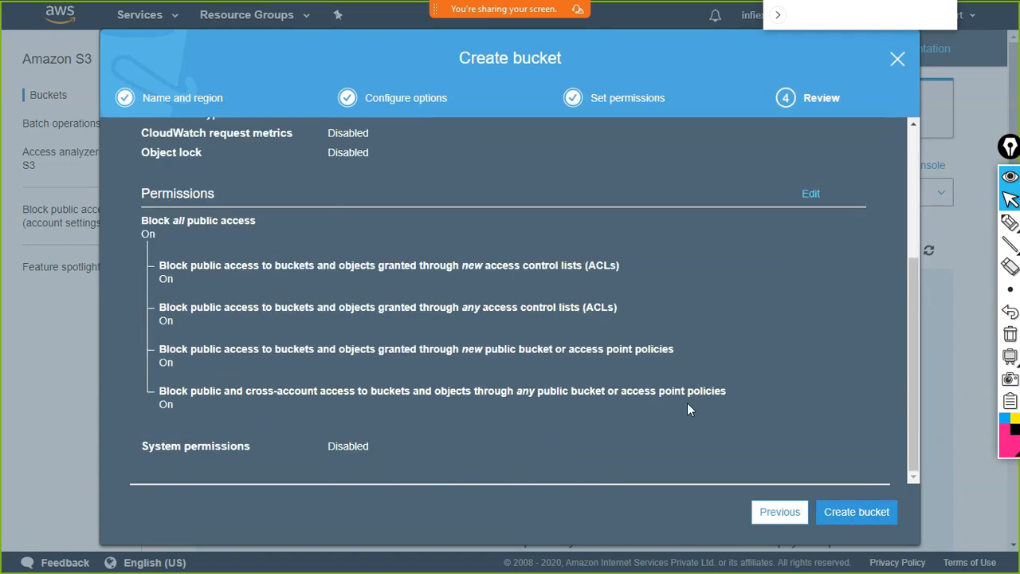
scroll(687, 403, up, 3)
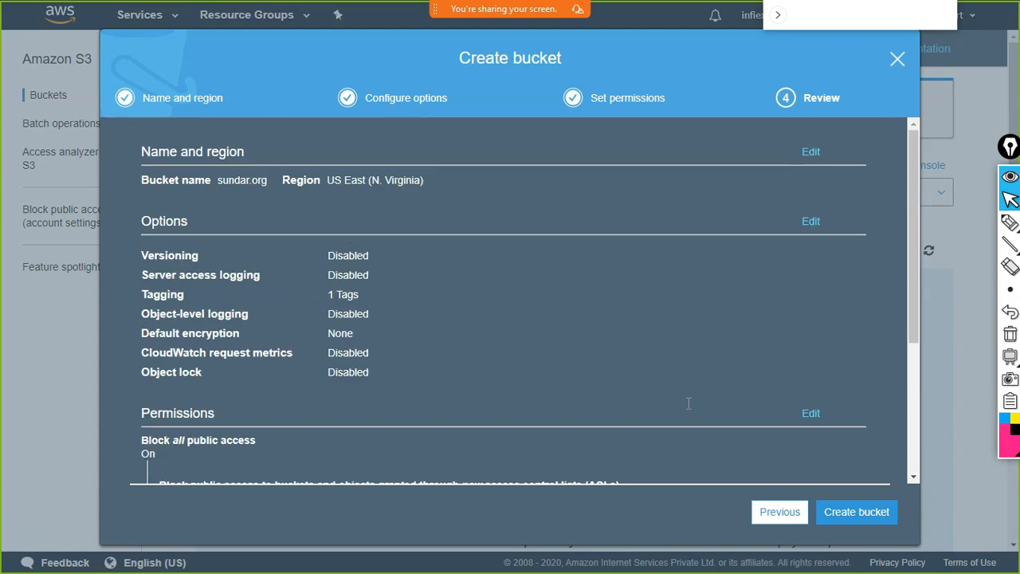
scroll(688, 404, down, 3)
scroll(689, 403, up, 3)
drag(267, 180, 216, 180)
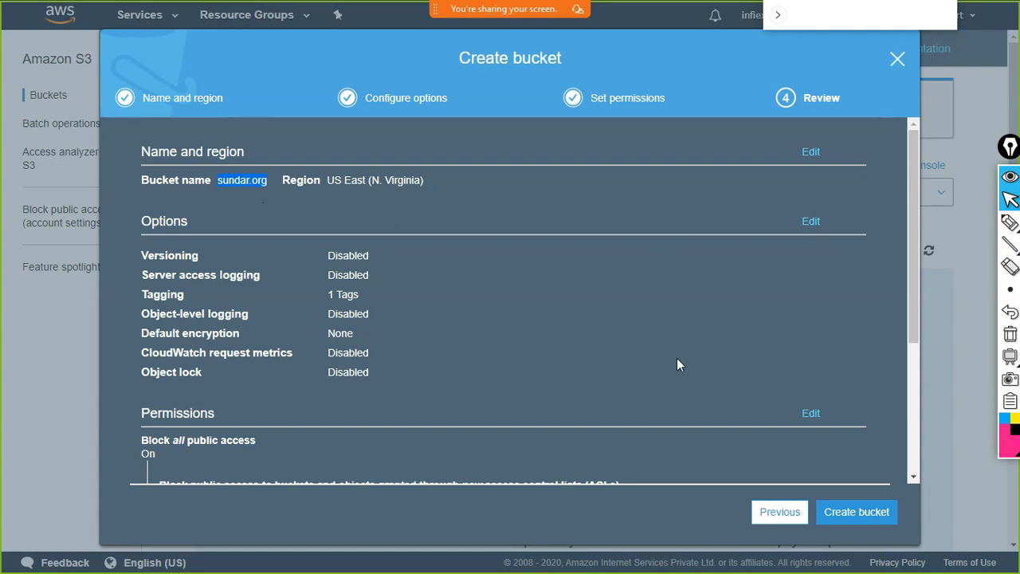
click(851, 518)
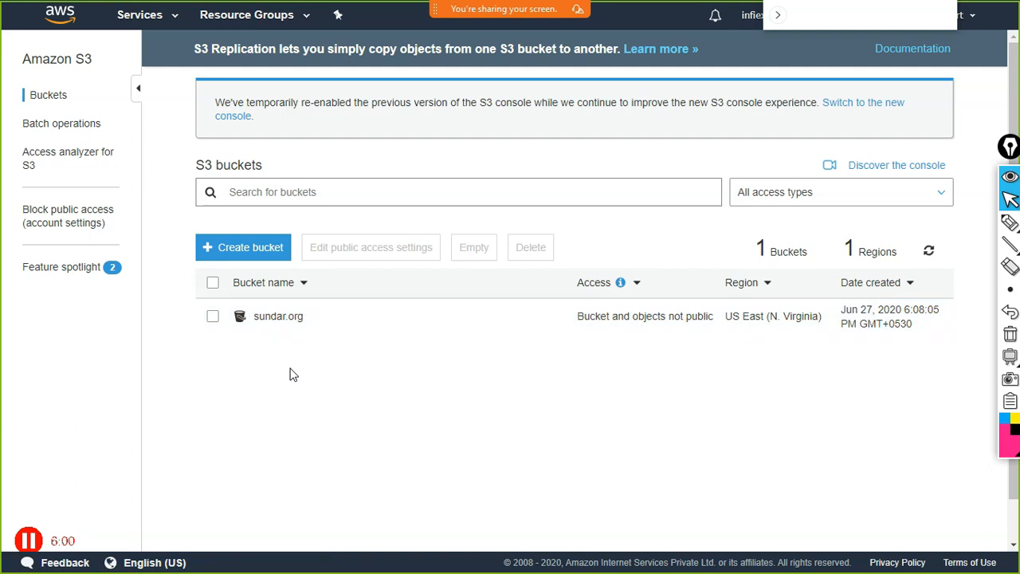
click(278, 315)
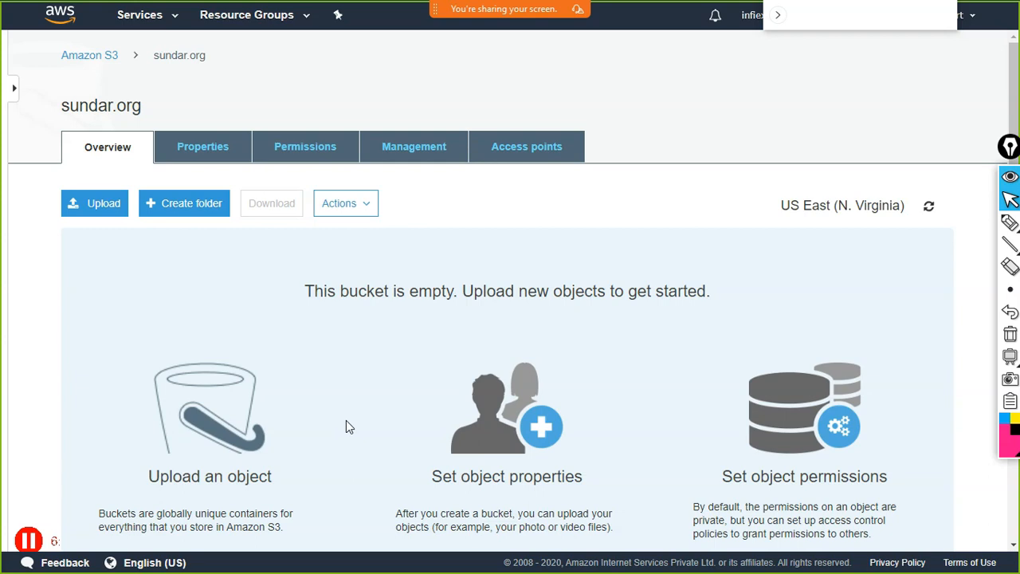
- Switch to the SundarPichai folder window in File Explorer
key(alt+Tab)
key(alt+Tab)
click(346, 420)
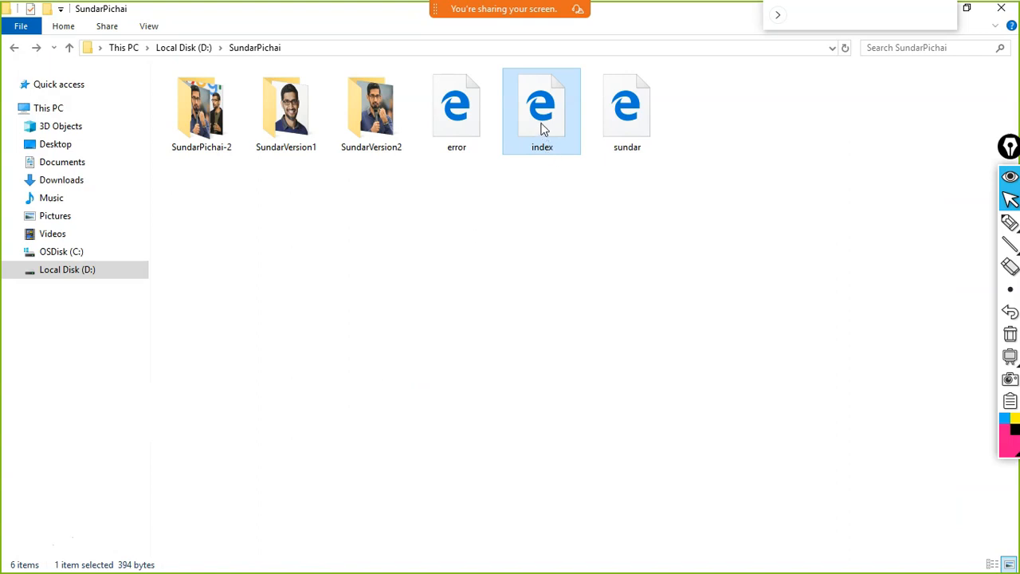
- Look over the error and sundar page files, then return to the browser
click(466, 135)
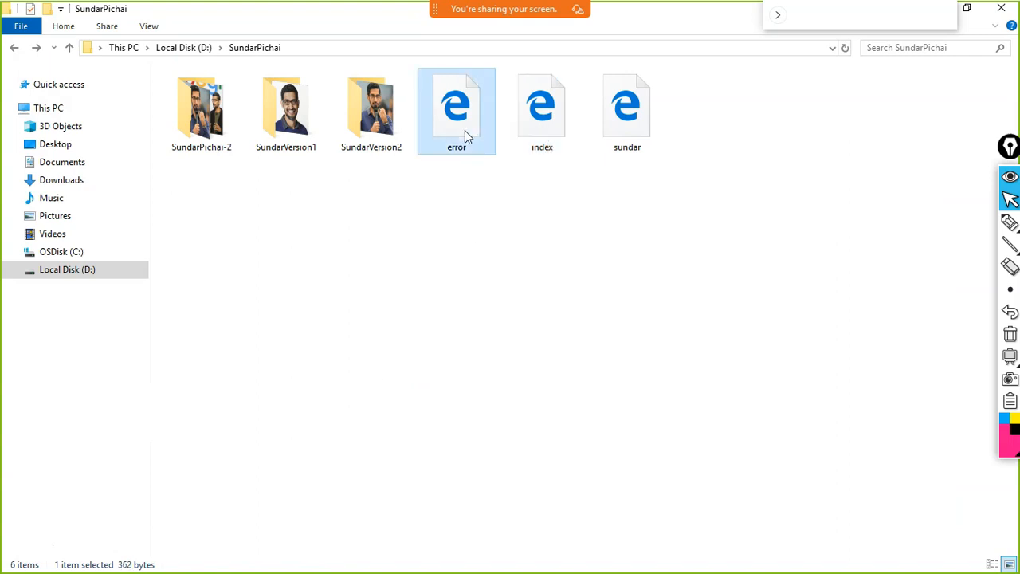
click(631, 118)
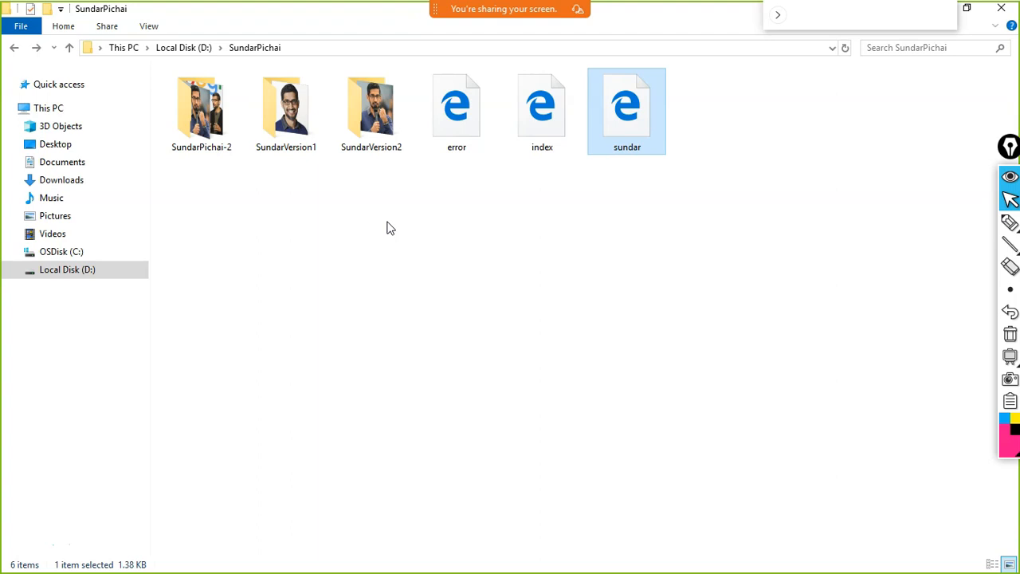
key(alt+Tab)
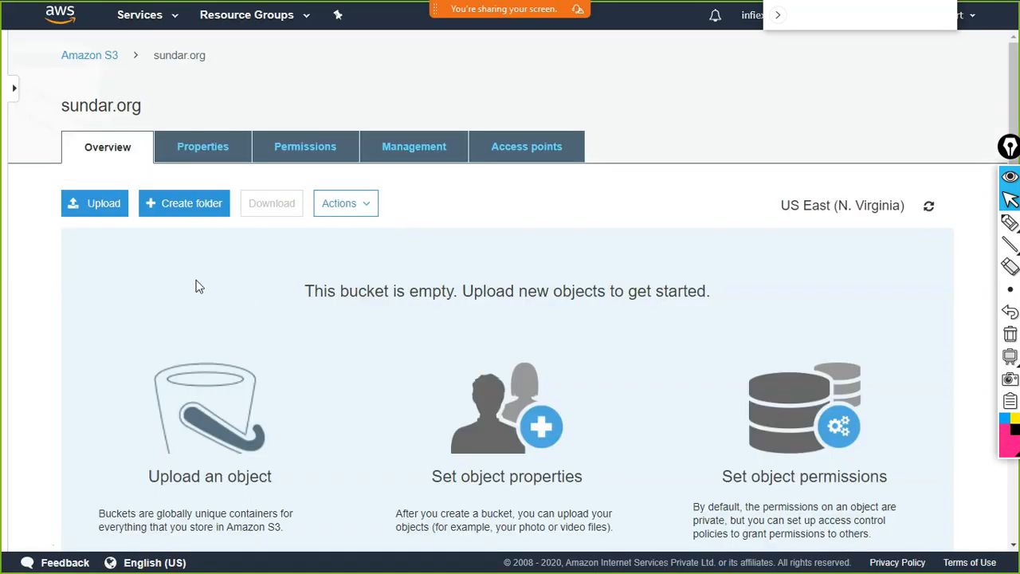
- Reopen the sundar.org bucket from the bucket list and start a file upload
click(99, 59)
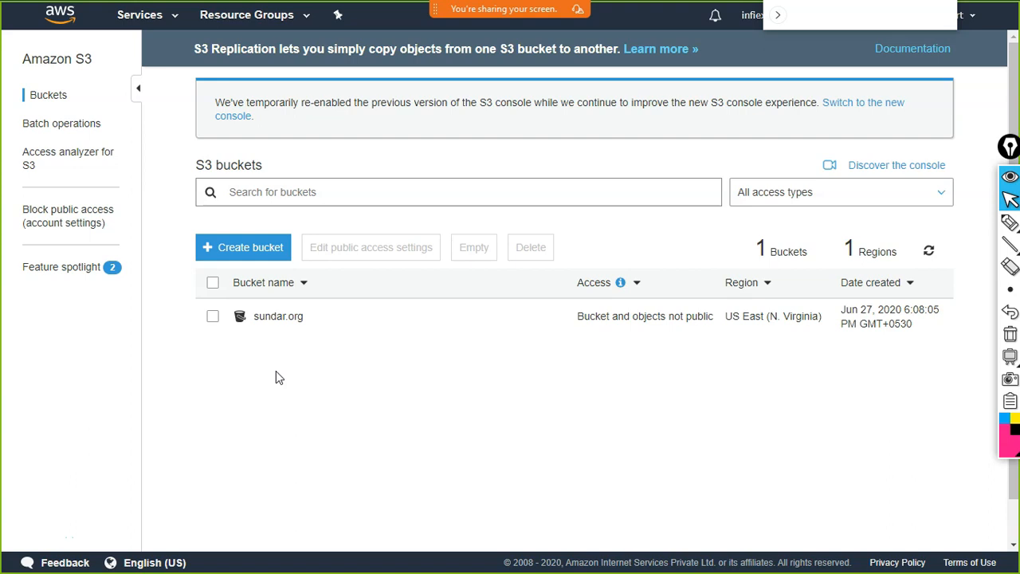
click(283, 318)
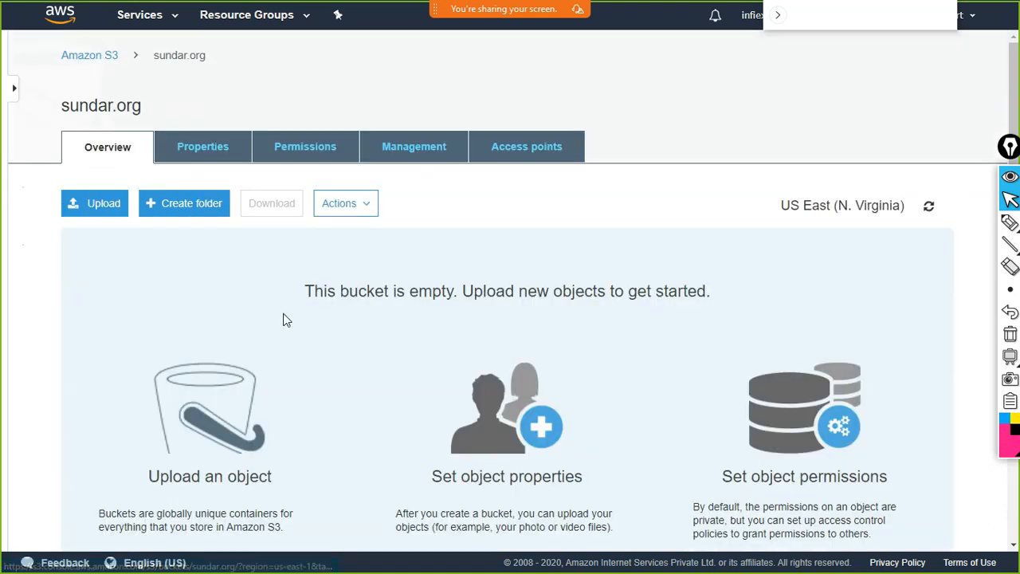
click(112, 209)
click(542, 391)
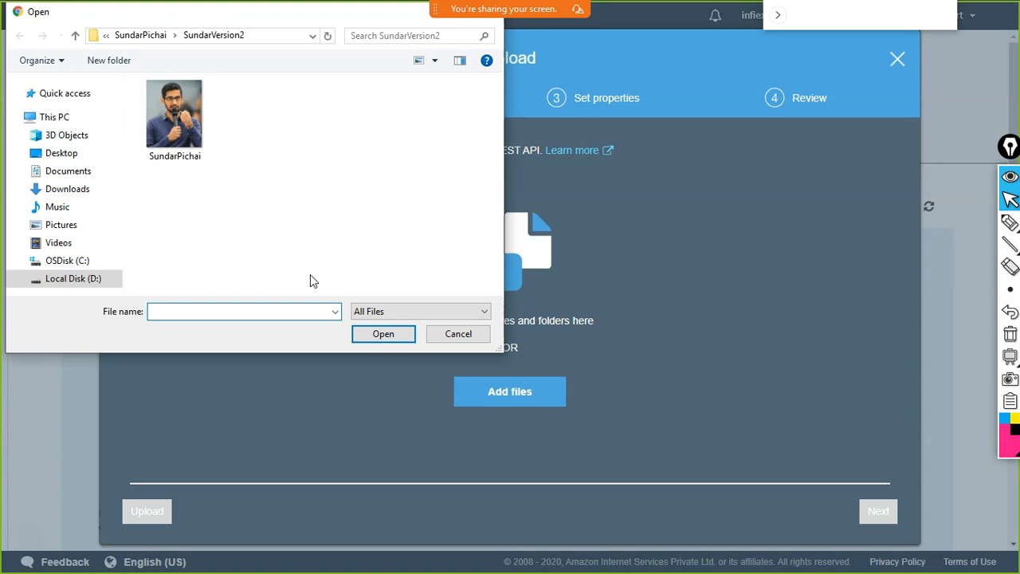
- Select error, index and sundar HTML files from SundarPichai and upload them
click(370, 314)
click(372, 320)
click(143, 36)
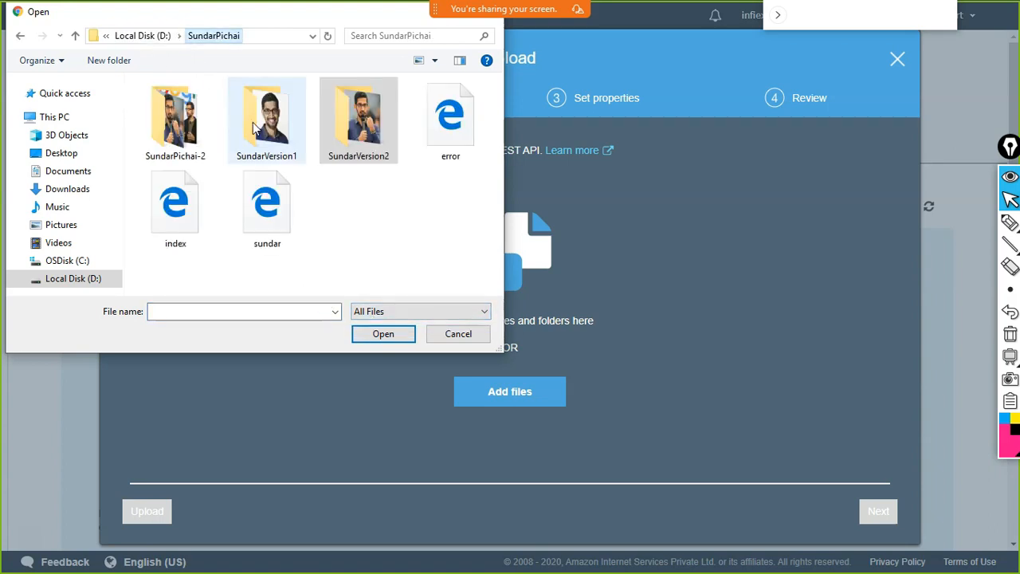
click(451, 120)
ctrl+click(184, 229)
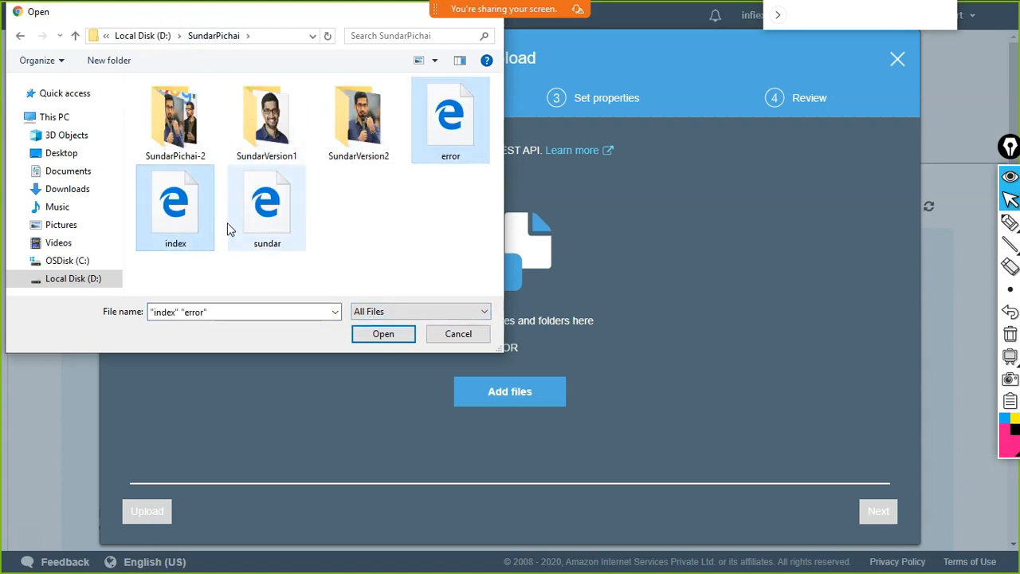
ctrl+click(262, 224)
click(386, 334)
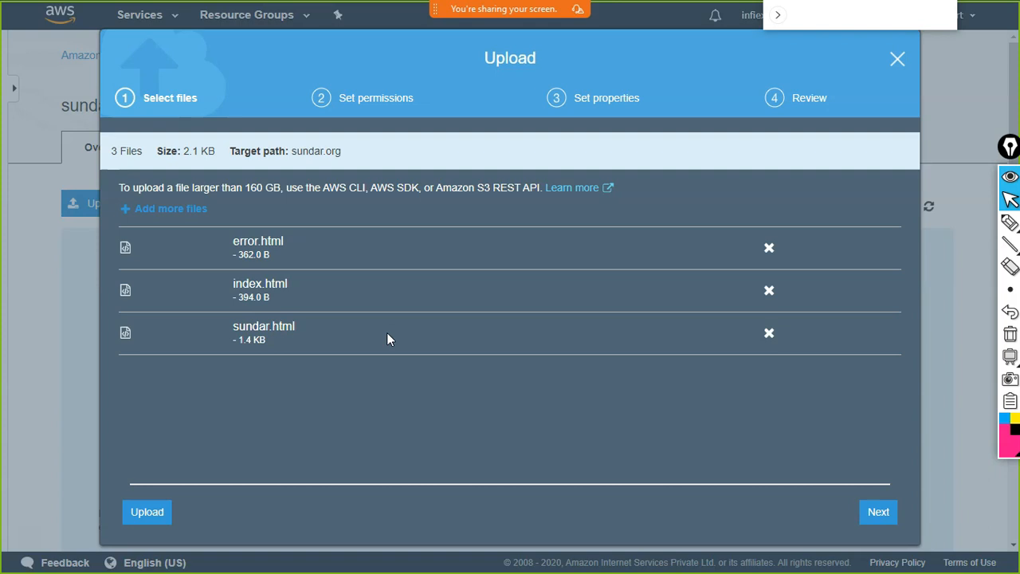
click(146, 512)
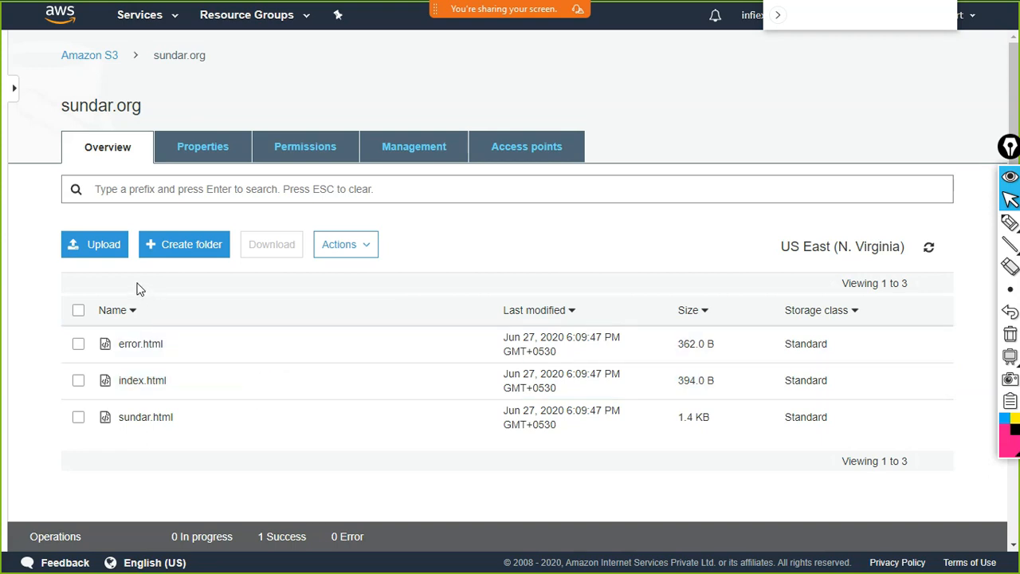
- Create a folder named img in the sundar.org bucket
click(177, 253)
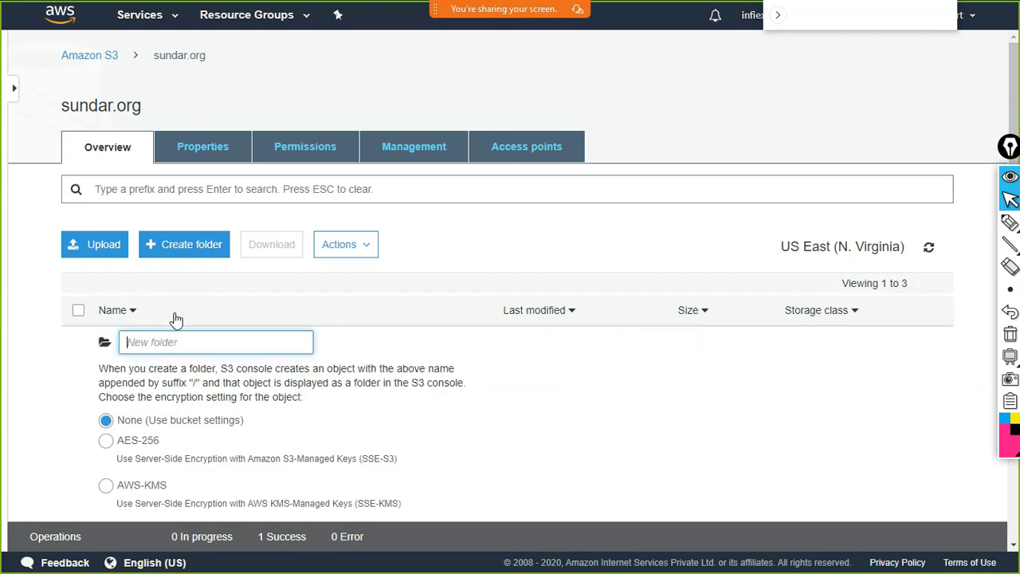
text(img)
scroll(175, 317, down, 1)
click(135, 441)
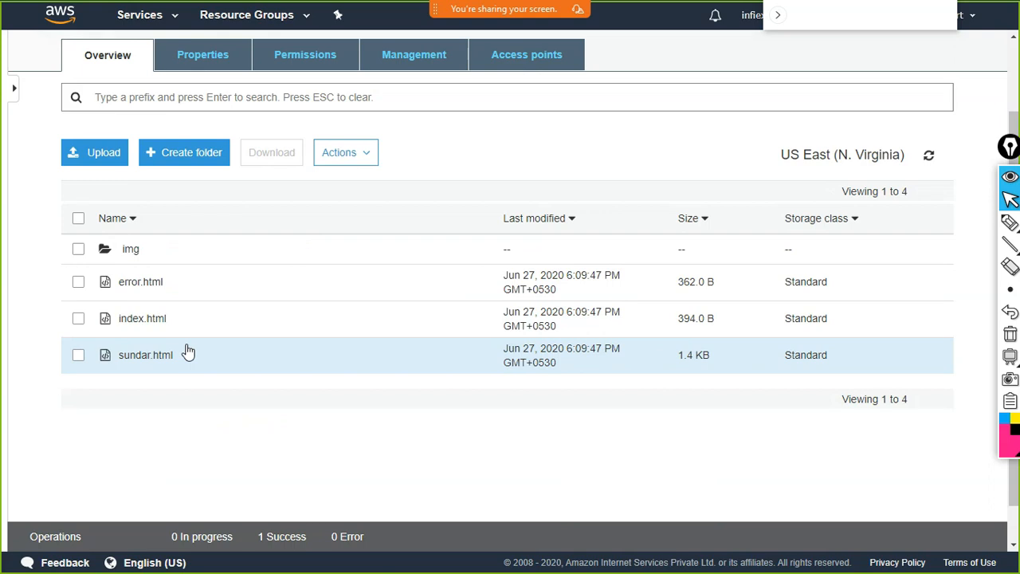
- Inside img, add the SundarPichai photo from SundarPichai-2 to the upload
click(131, 250)
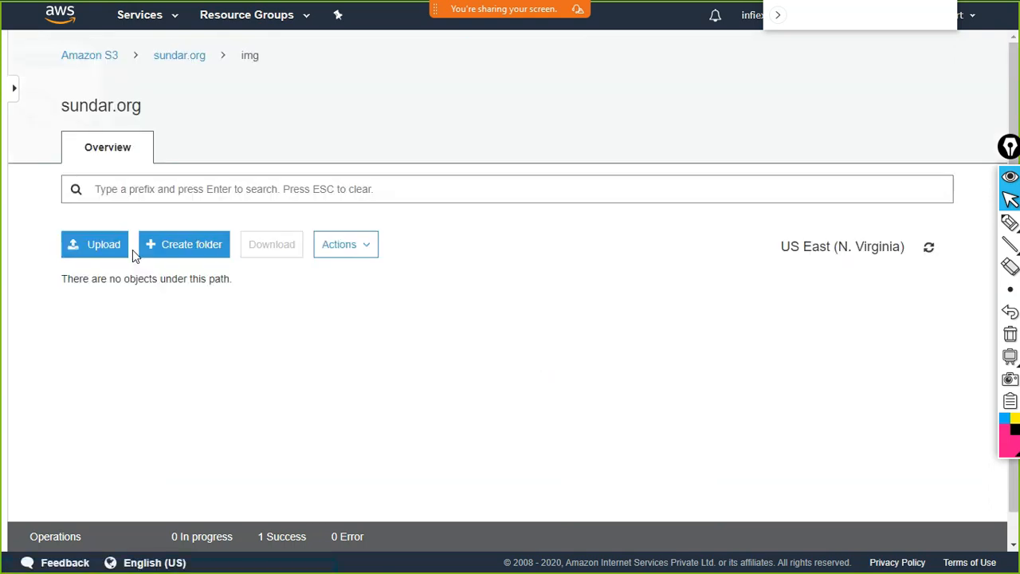
click(90, 254)
click(478, 390)
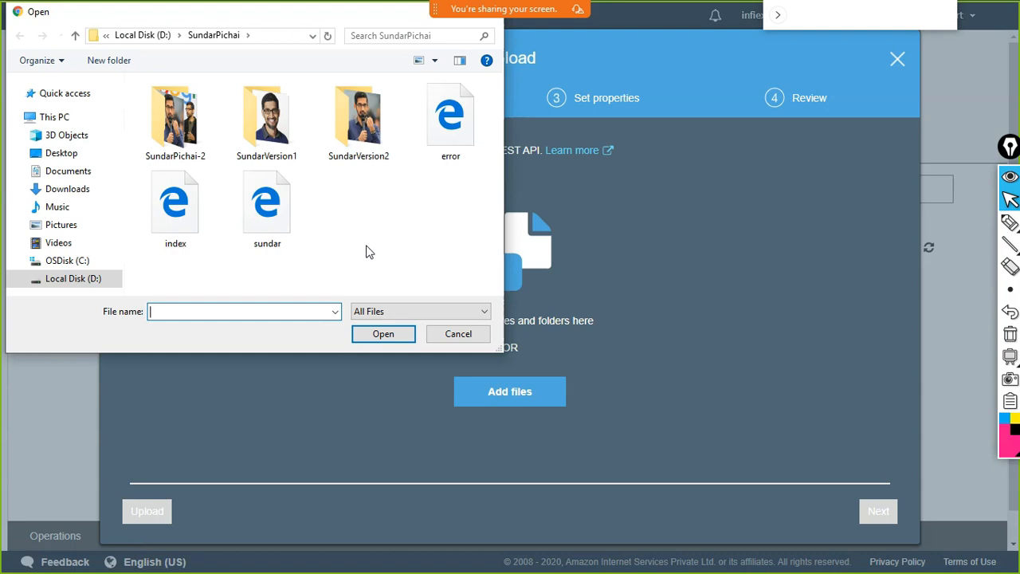
double_click(184, 142)
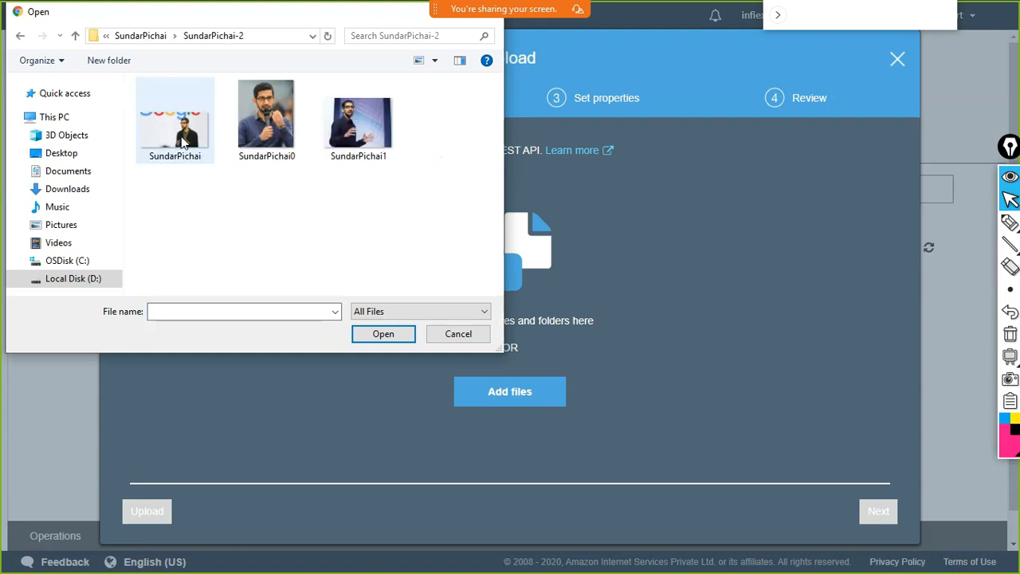
click(185, 145)
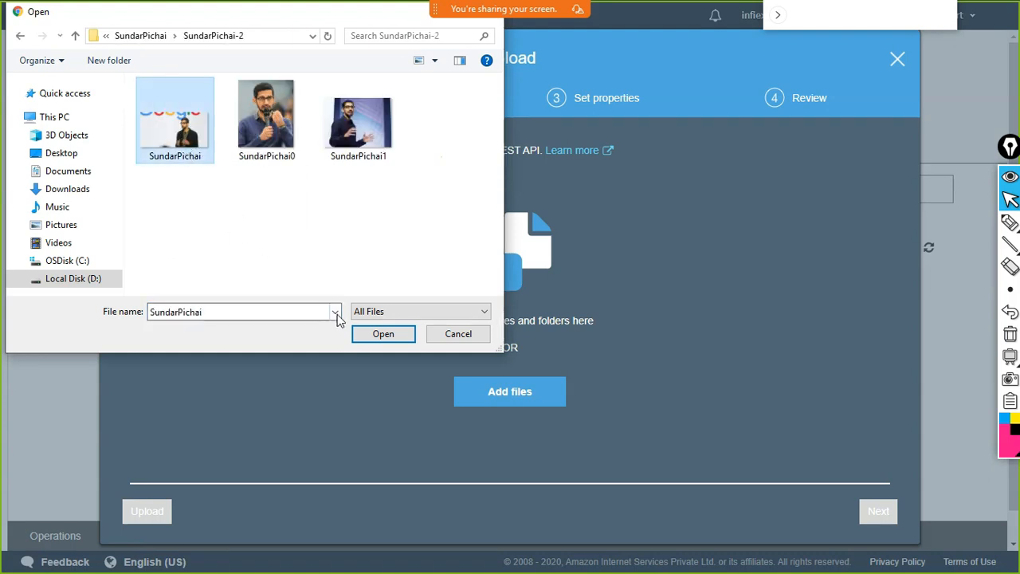
click(368, 340)
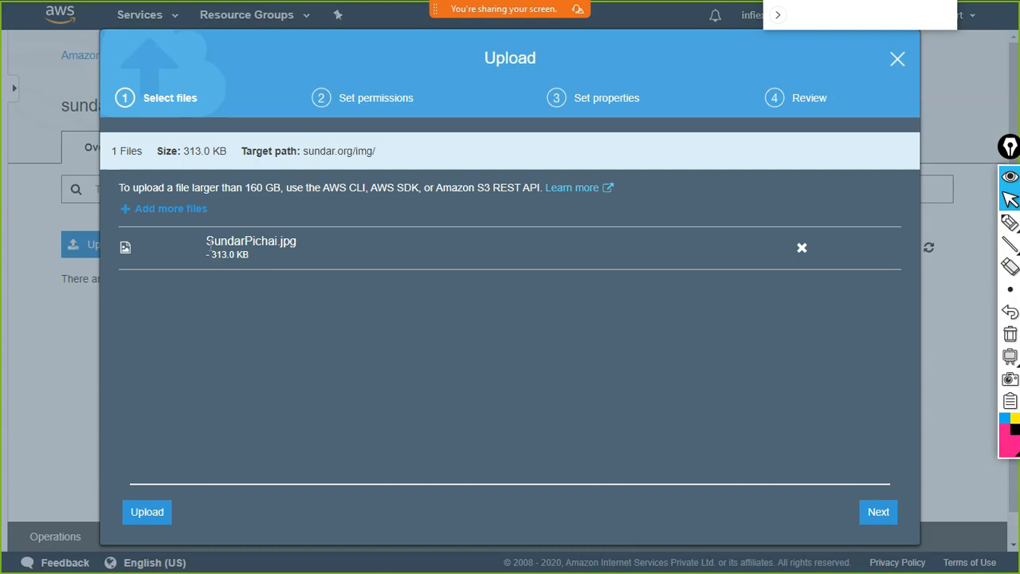
- Annotate SundarPichai.jpg as the key name whose value is the binary file
drag(260, 245, 297, 240)
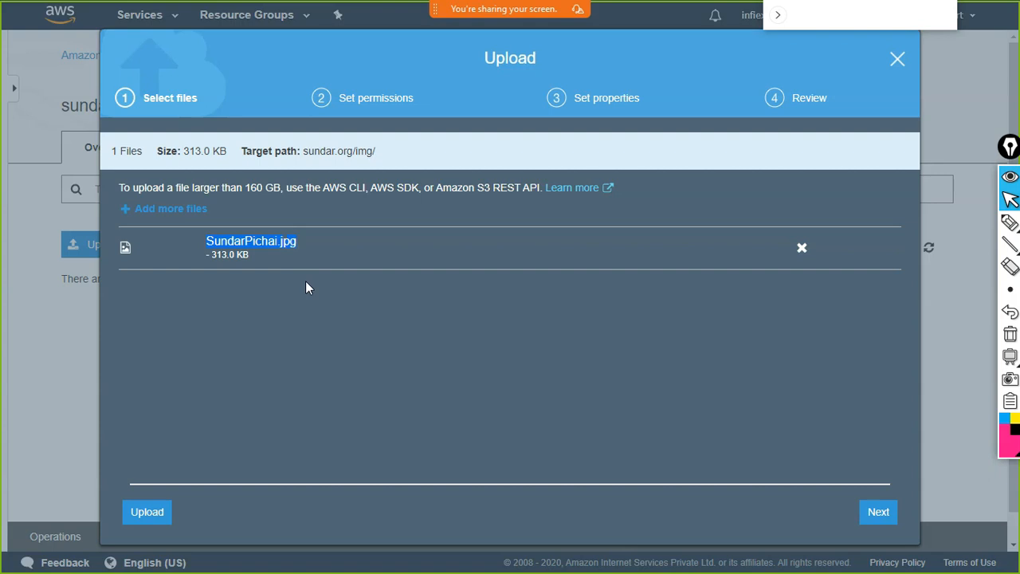
key(ctrl+shift+3)
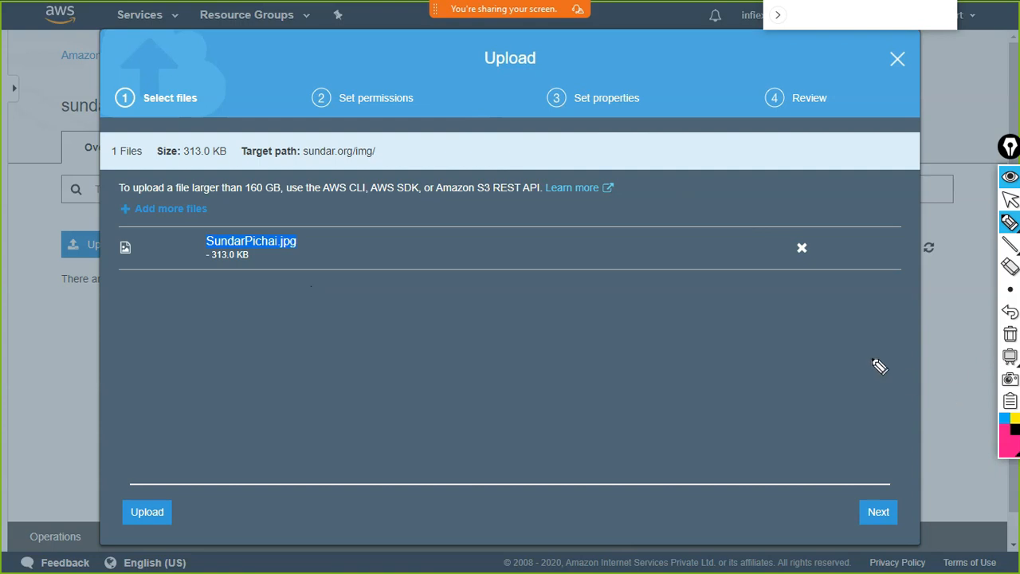
click(1015, 419)
mouse_move(303, 246)
mouse_down()
mouse_move(363, 239)
mouse_move(347, 249)
mouse_move(388, 257)
mouse_up()
mouse_move(403, 235)
mouse_down()
mouse_move(394, 246)
mouse_move(403, 254)
mouse_up()
mouse_move(407, 244)
mouse_down()
mouse_move(449, 255)
mouse_move(475, 242)
mouse_move(484, 252)
mouse_move(523, 252)
mouse_up()
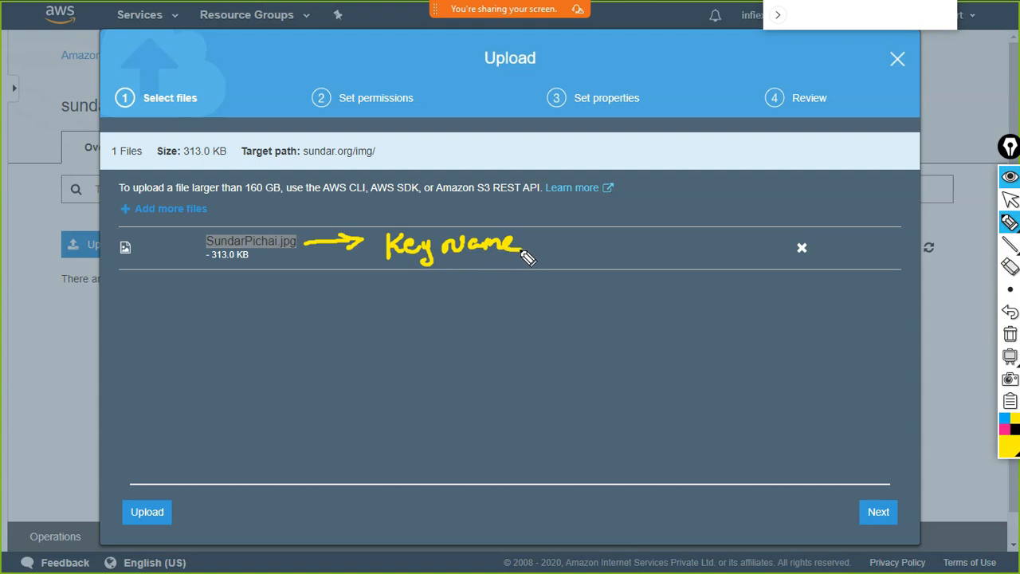
mouse_move(393, 292)
mouse_down()
mouse_move(448, 312)
mouse_move(526, 296)
mouse_move(539, 311)
mouse_move(553, 296)
mouse_move(582, 307)
mouse_move(597, 300)
mouse_move(602, 315)
mouse_move(652, 316)
mouse_move(640, 313)
mouse_up()
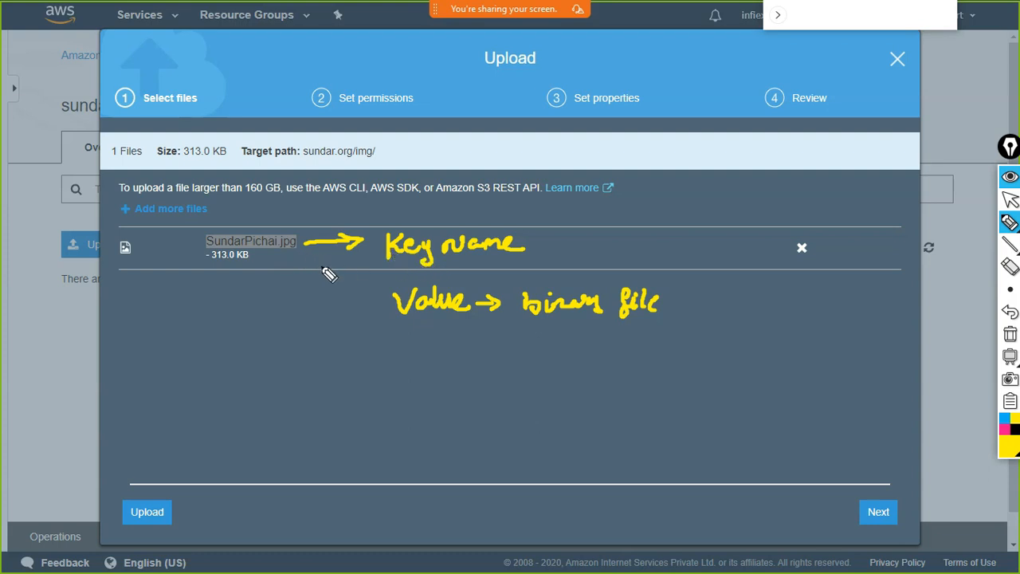
mouse_move(253, 204)
mouse_down()
mouse_move(256, 237)
mouse_move(265, 221)
mouse_up()
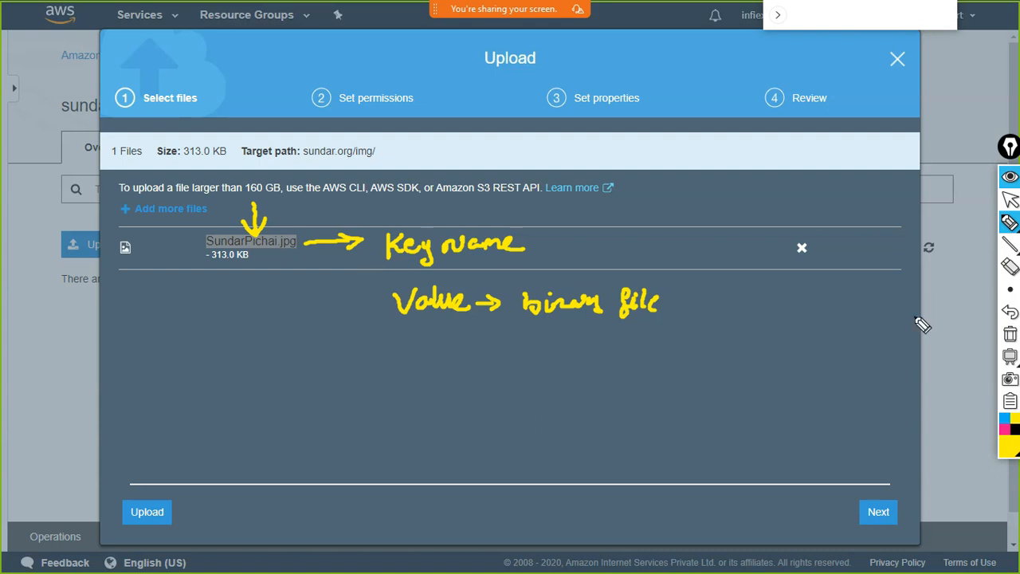
click(1010, 334)
click(1010, 199)
- Upload SundarPichai.jpg into the img folder, then reopen the sundar.org bucket from the bucket list
click(145, 512)
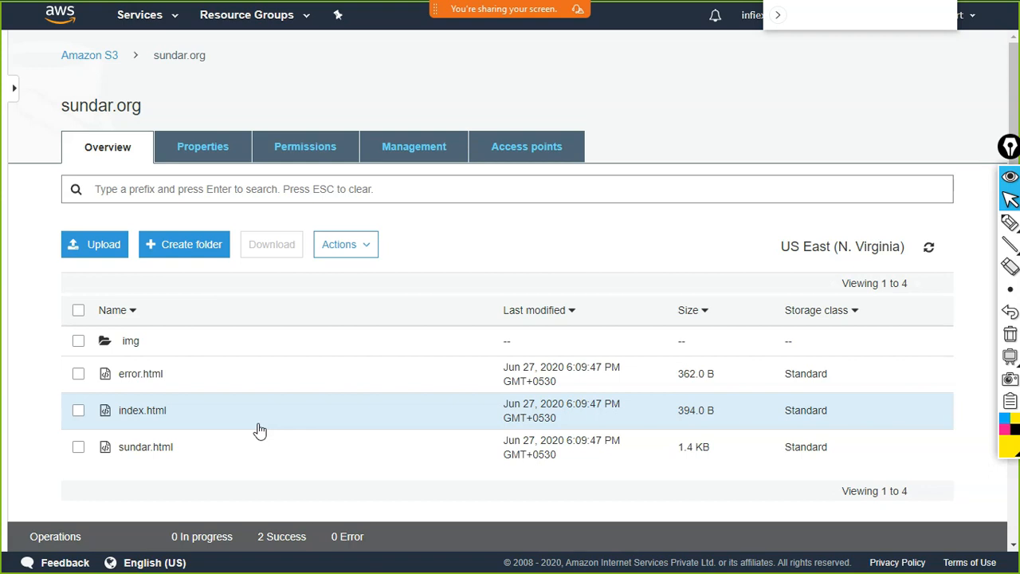
click(107, 64)
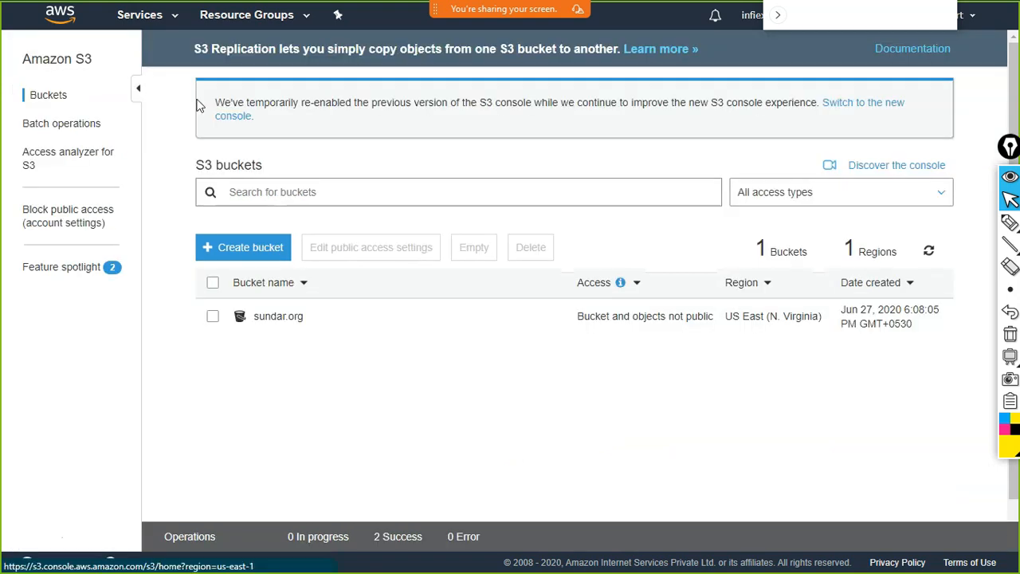
click(271, 319)
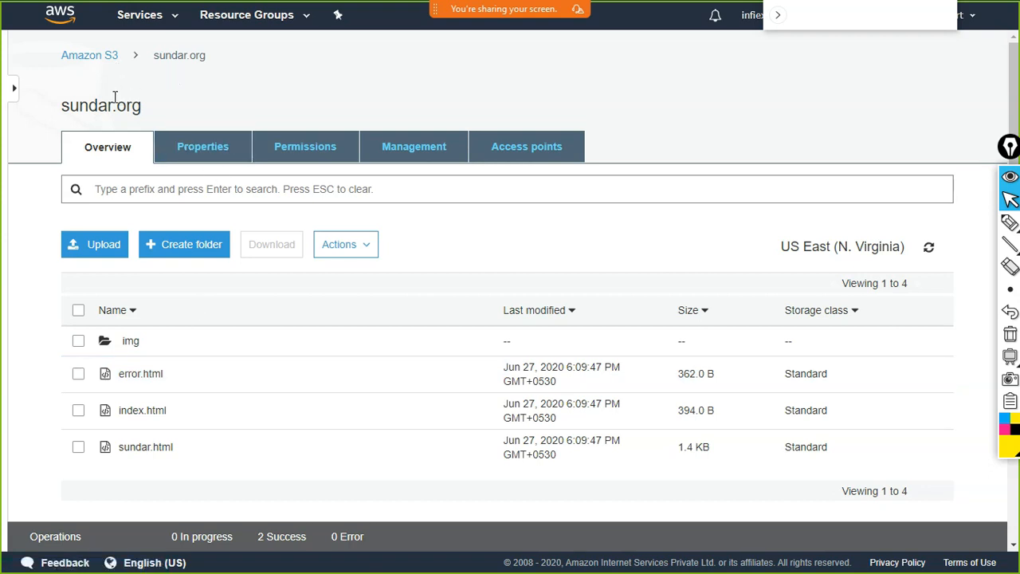
click(193, 154)
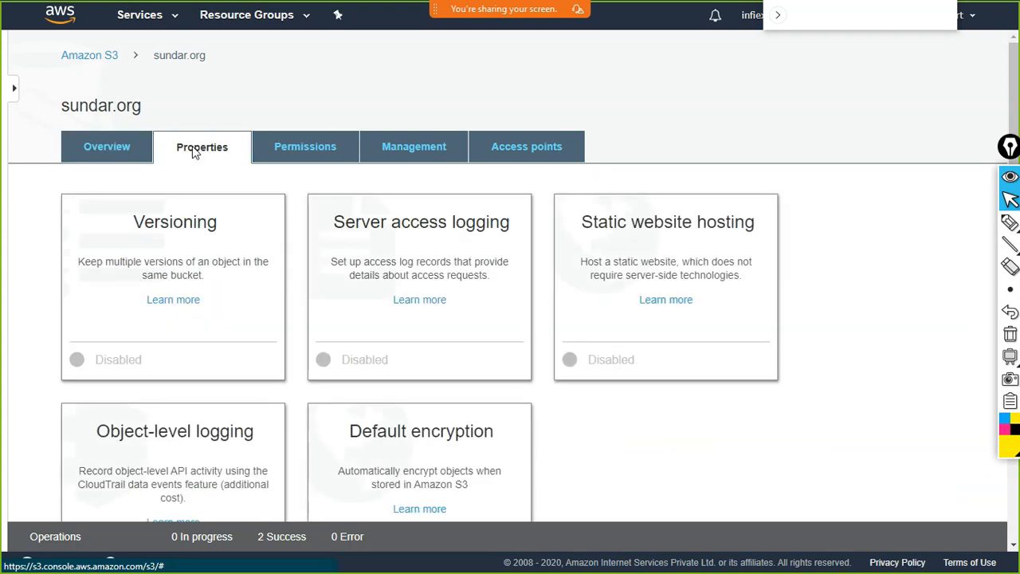
- Circle Static website hosting on screen, then expand its settings showing the s3-website-us-east-1 endpoint
key(ctrl+shift+3)
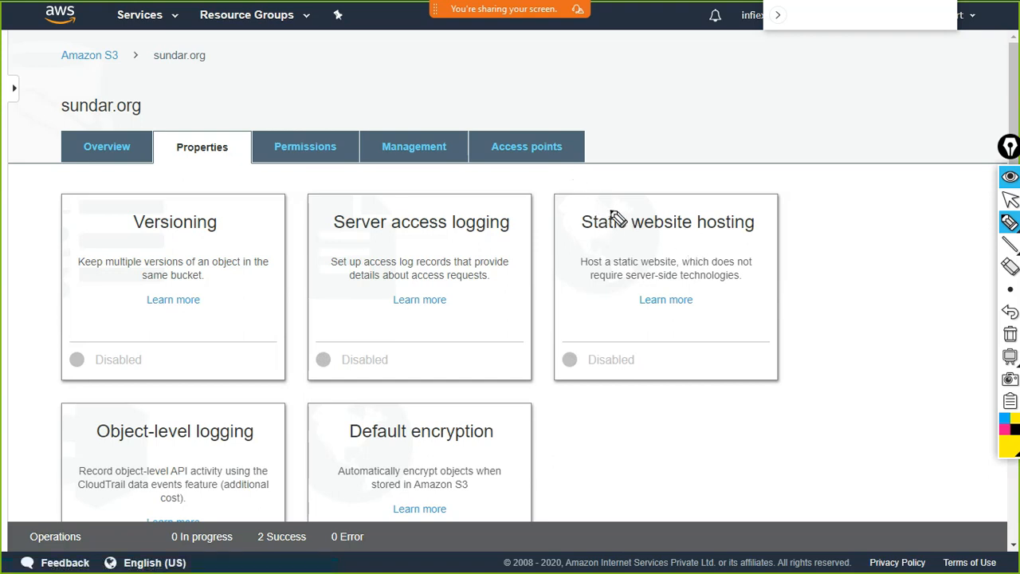
mouse_move(618, 209)
mouse_down()
mouse_move(582, 214)
mouse_move(596, 236)
mouse_move(763, 236)
mouse_move(619, 205)
mouse_up()
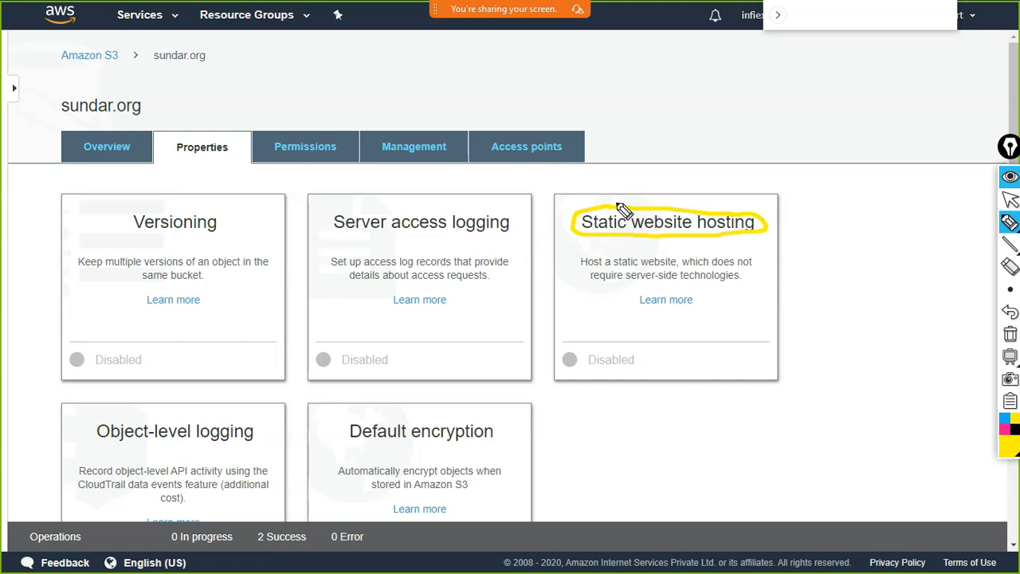
click(1010, 334)
click(1010, 201)
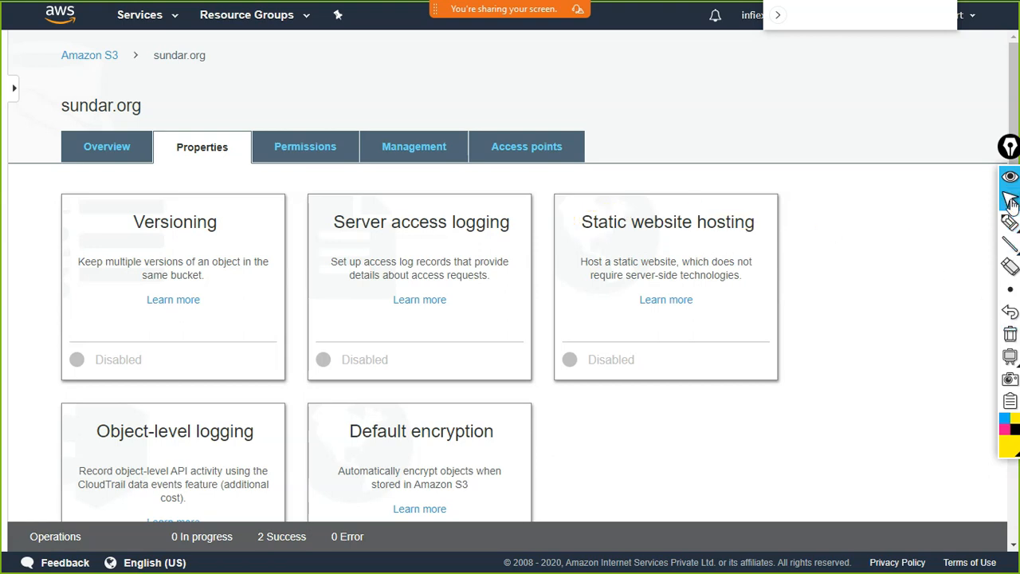
click(685, 260)
scroll(685, 260, down, 2)
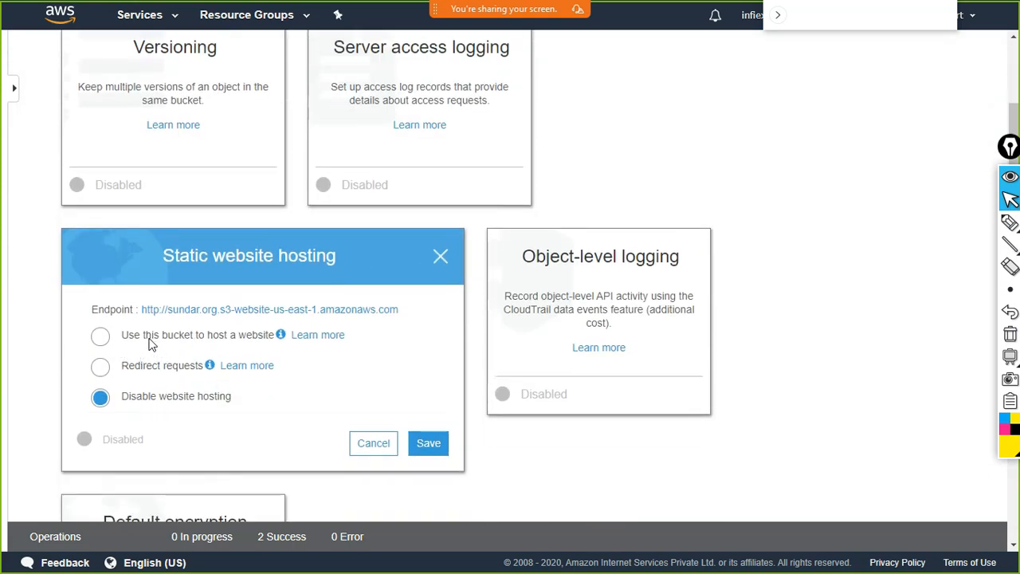
- Choose 'Use this bucket to host a website' for sundar.org
click(100, 338)
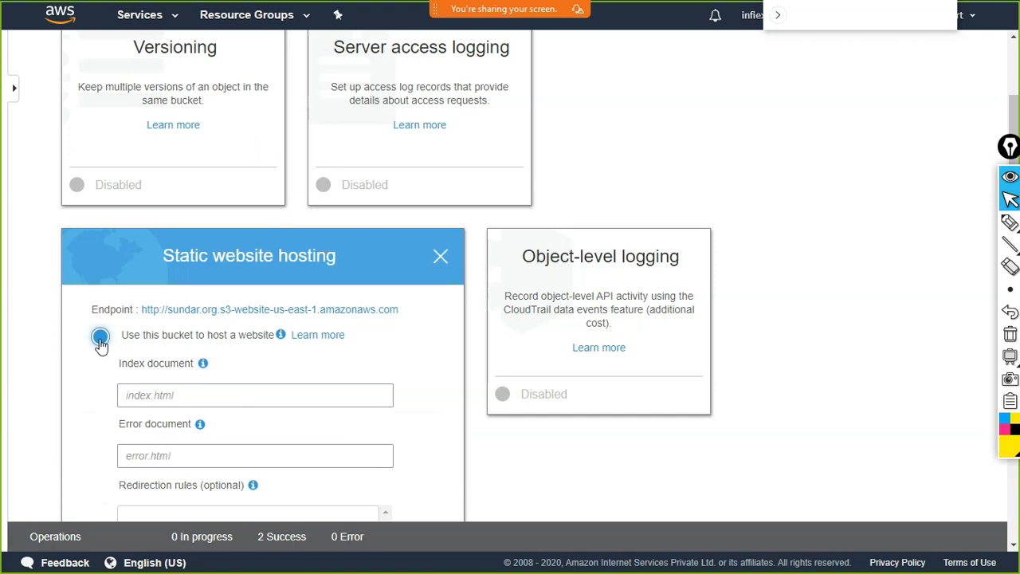
scroll(100, 338, down, 1)
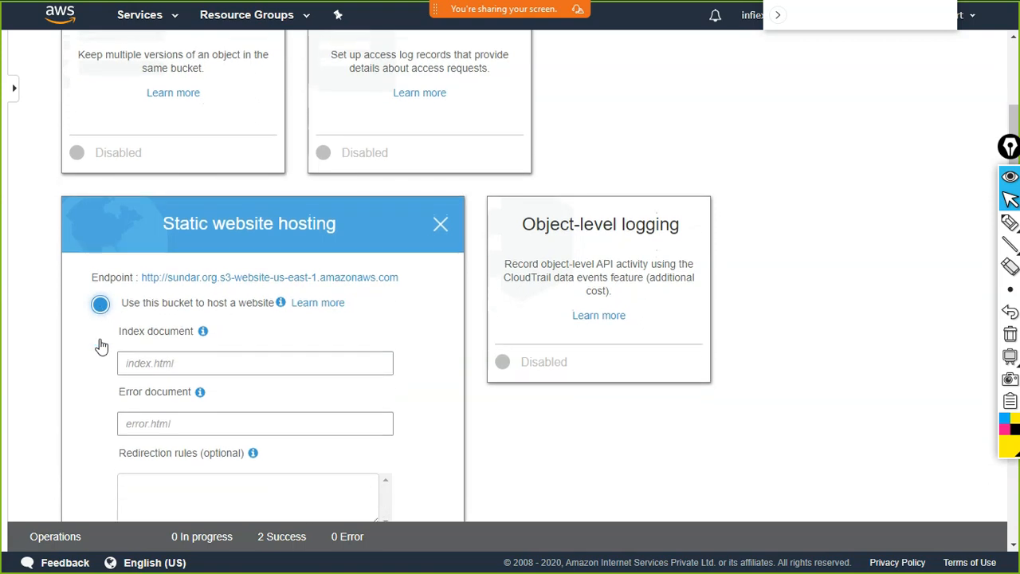
scroll(347, 250, up, 1)
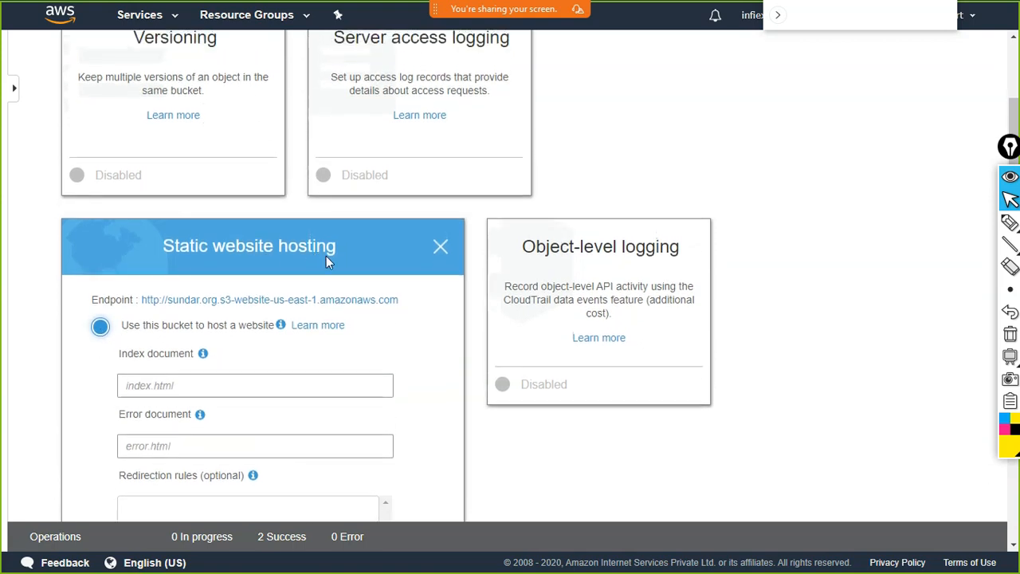
scroll(179, 320, down, 2)
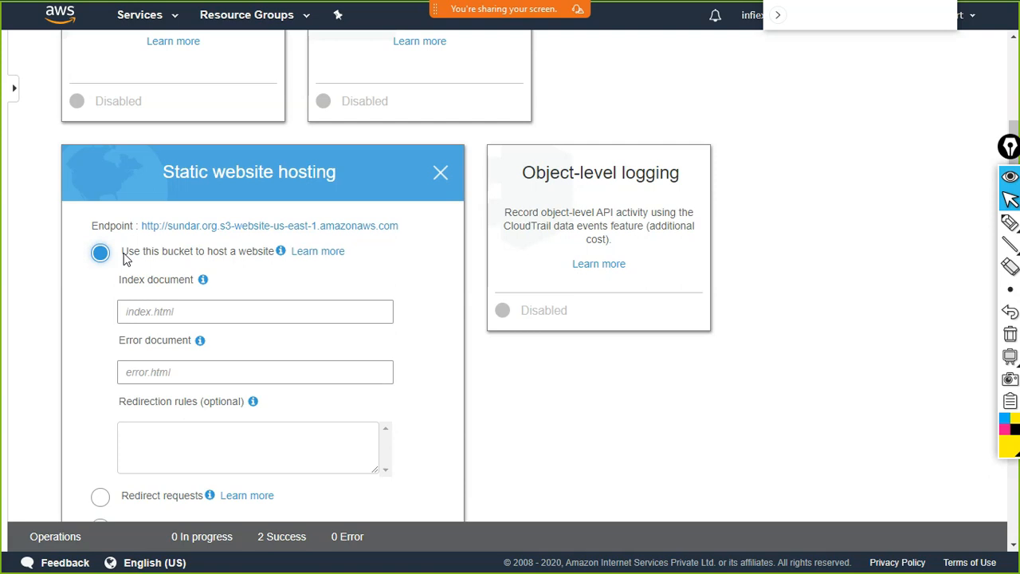
scroll(125, 259, down, 1)
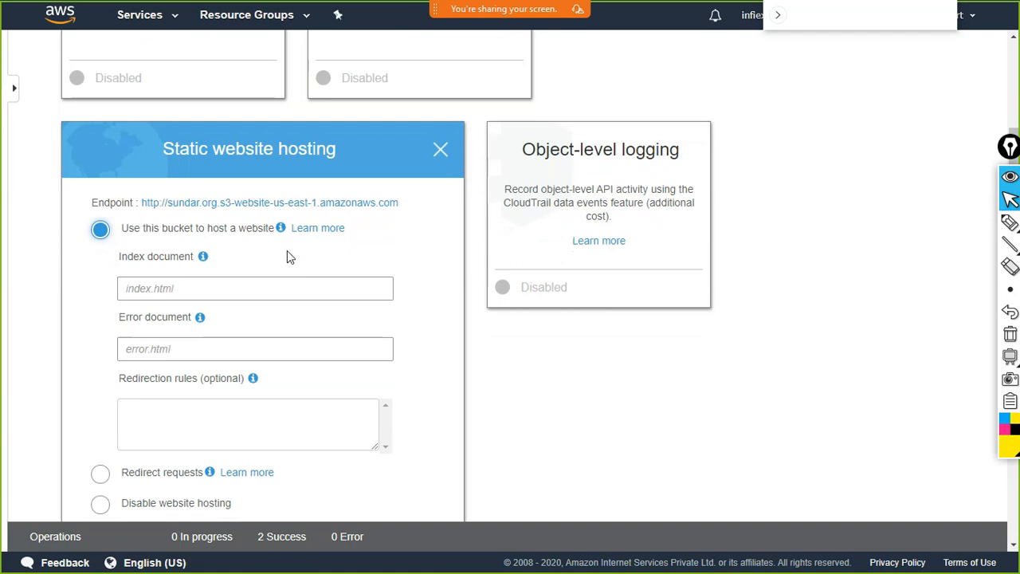
scroll(203, 287, down, 2)
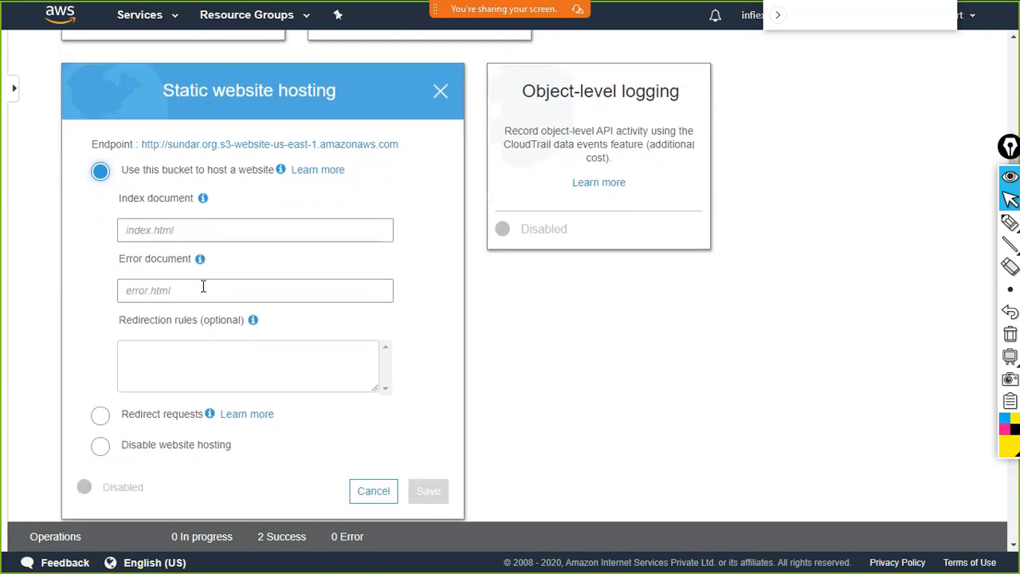
- Mark the Index document and Error document fields in magenta ink, then clear the marks
click(1009, 223)
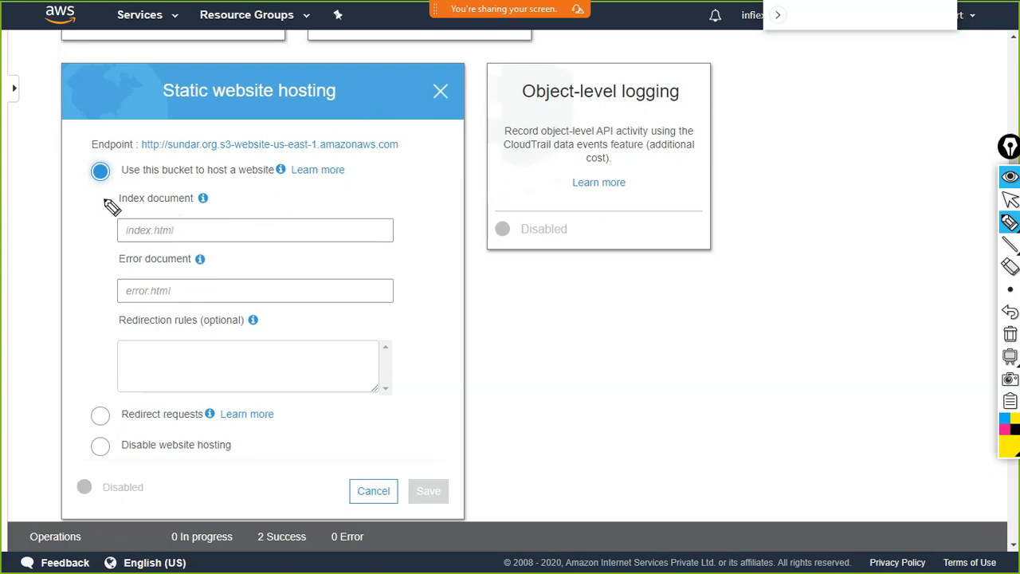
click(1004, 437)
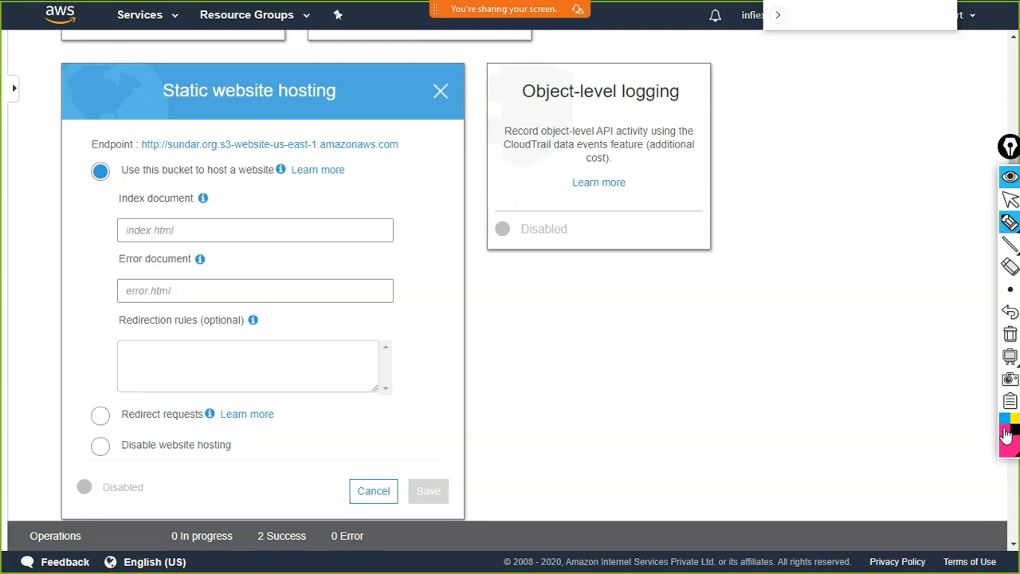
drag(98, 196, 120, 184)
drag(96, 252, 119, 244)
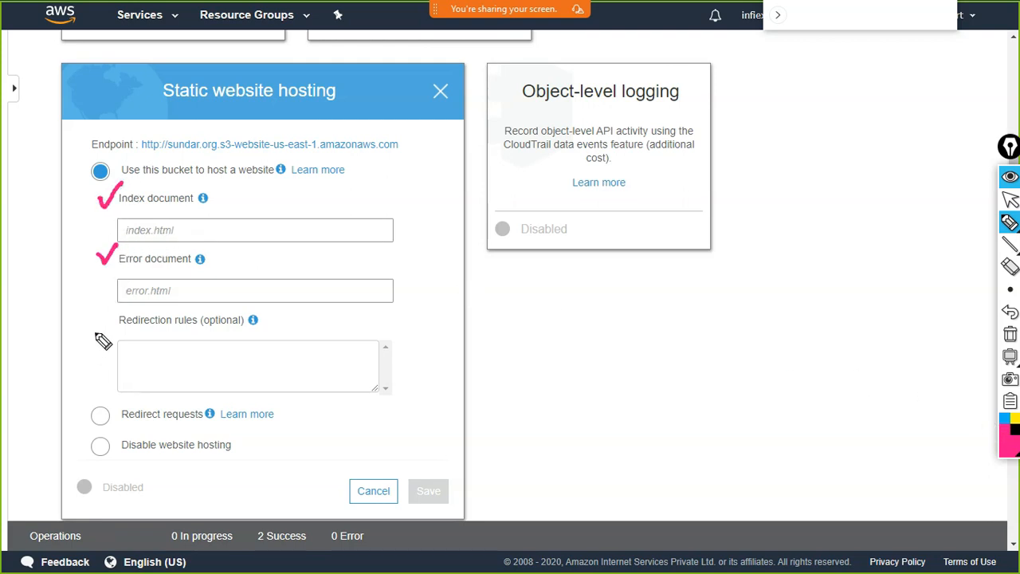
mouse_move(205, 207)
mouse_down()
mouse_move(207, 228)
mouse_move(194, 239)
mouse_up()
click(214, 273)
drag(215, 279, 186, 301)
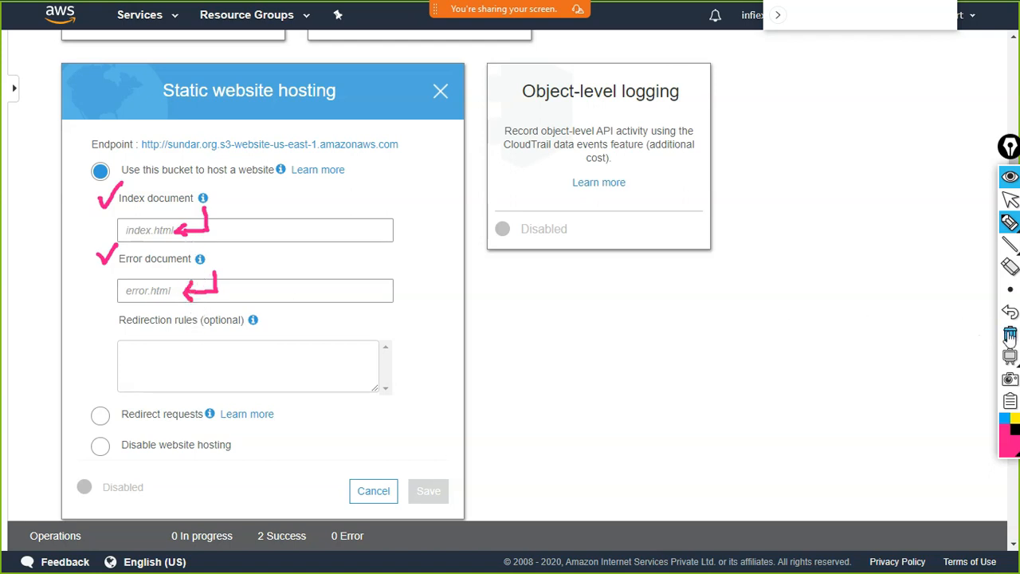
click(1010, 333)
click(1010, 200)
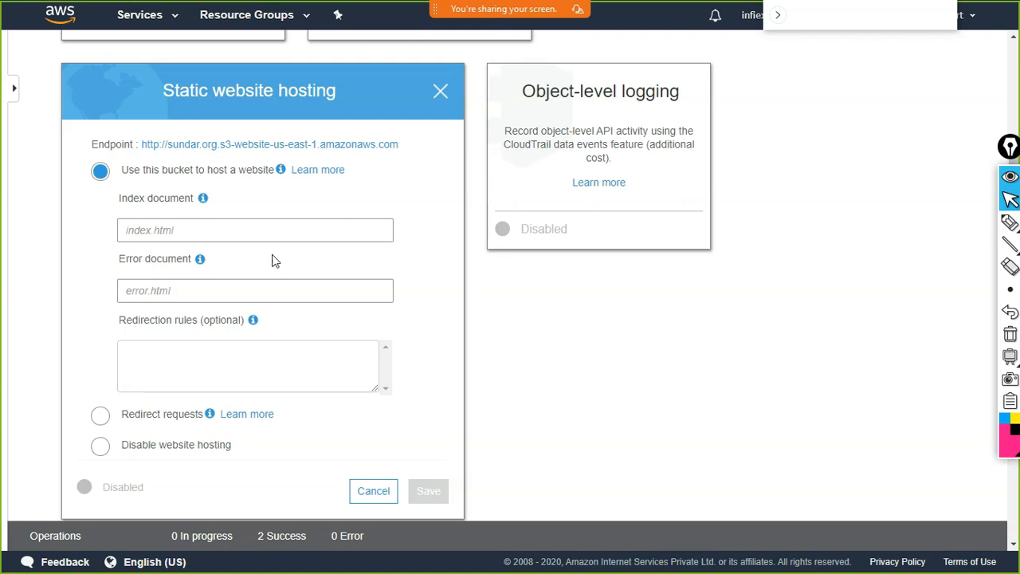
- Enter index.html as the index document and error.html as the error document, and save
click(231, 233)
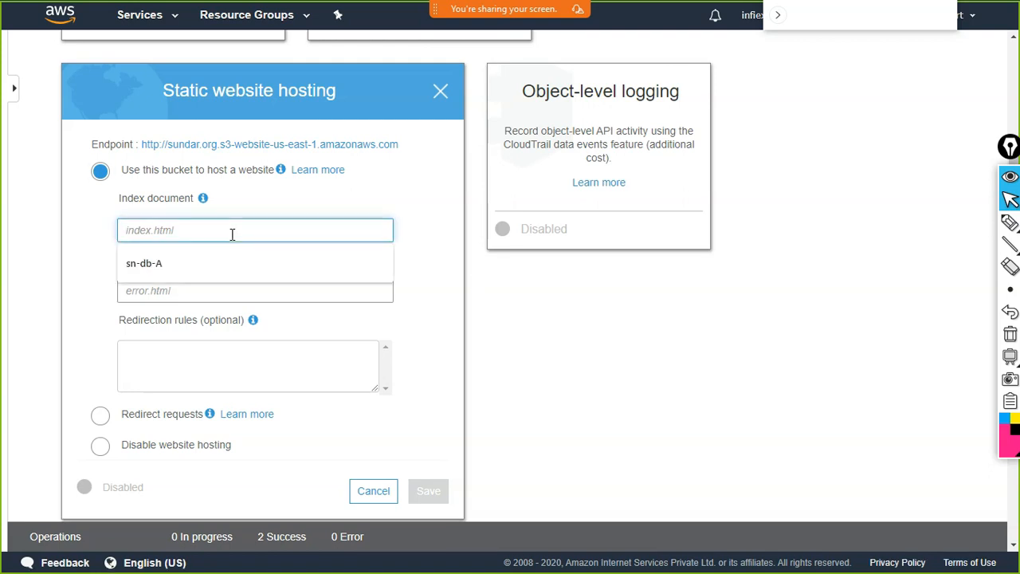
text(i)
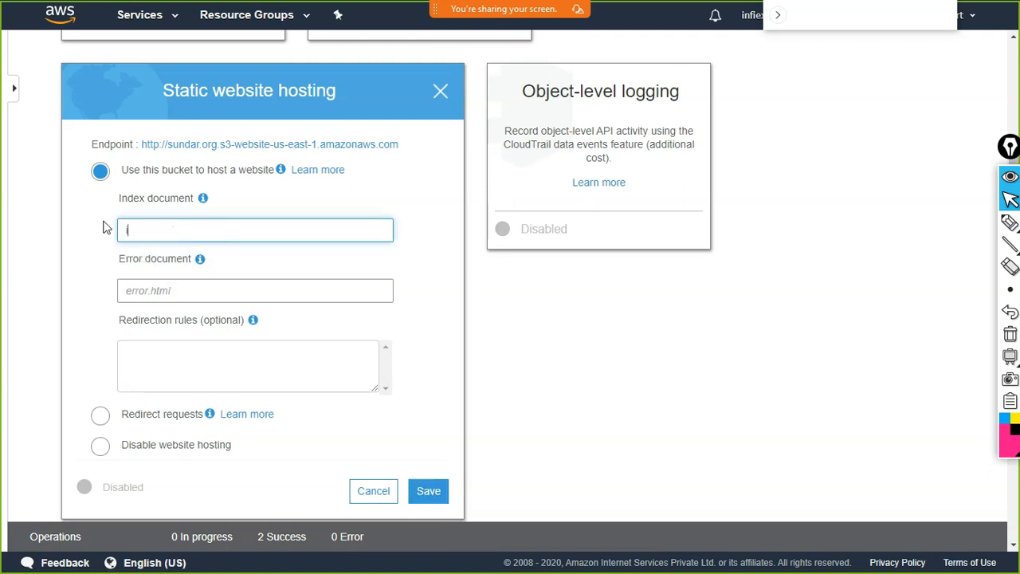
text(ndex.html)
click(145, 290)
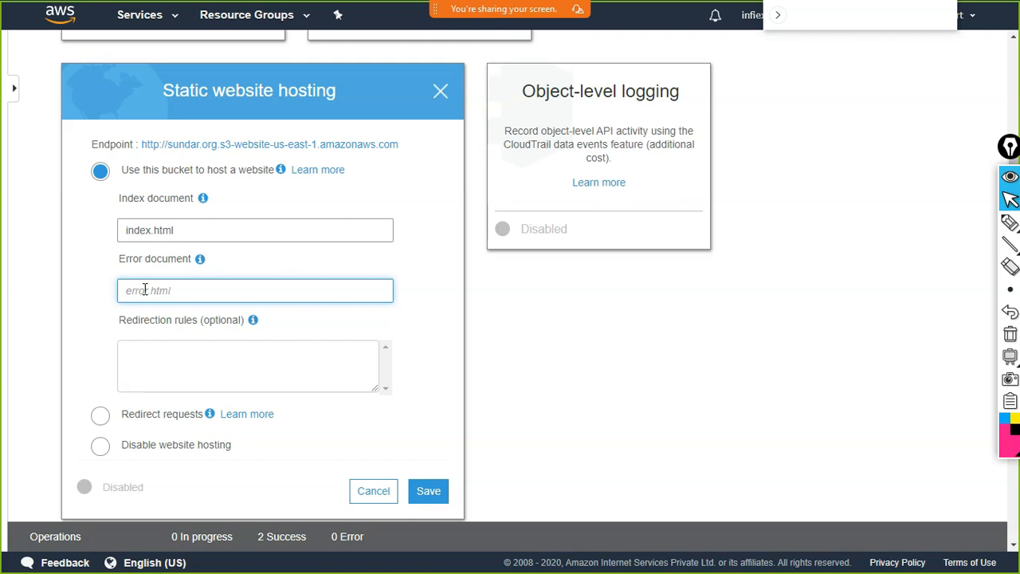
text(error.html)
click(423, 496)
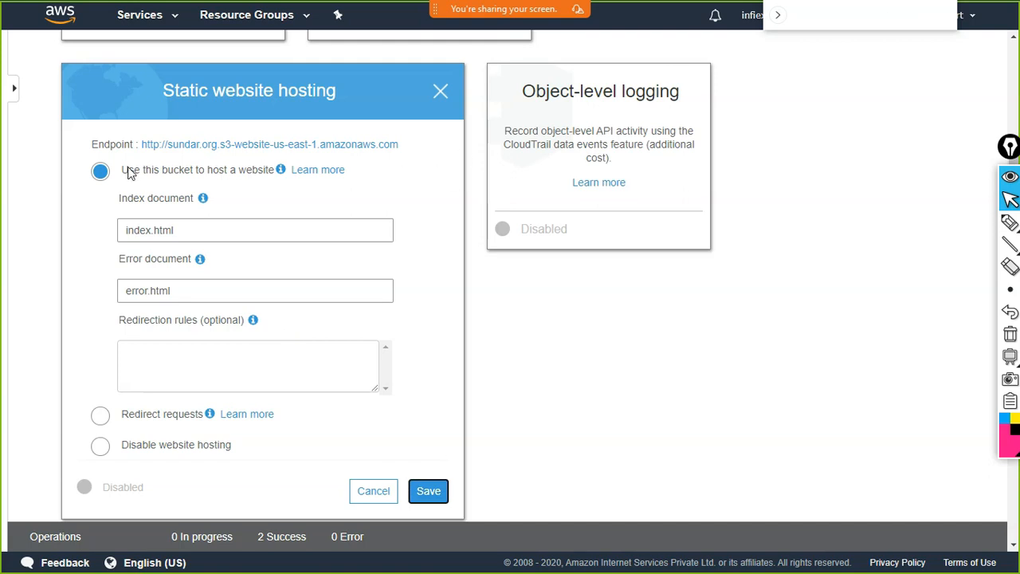
- Annotate the endpoint URL and index.html, clear the marks, and select the endpoint URL
click(1009, 223)
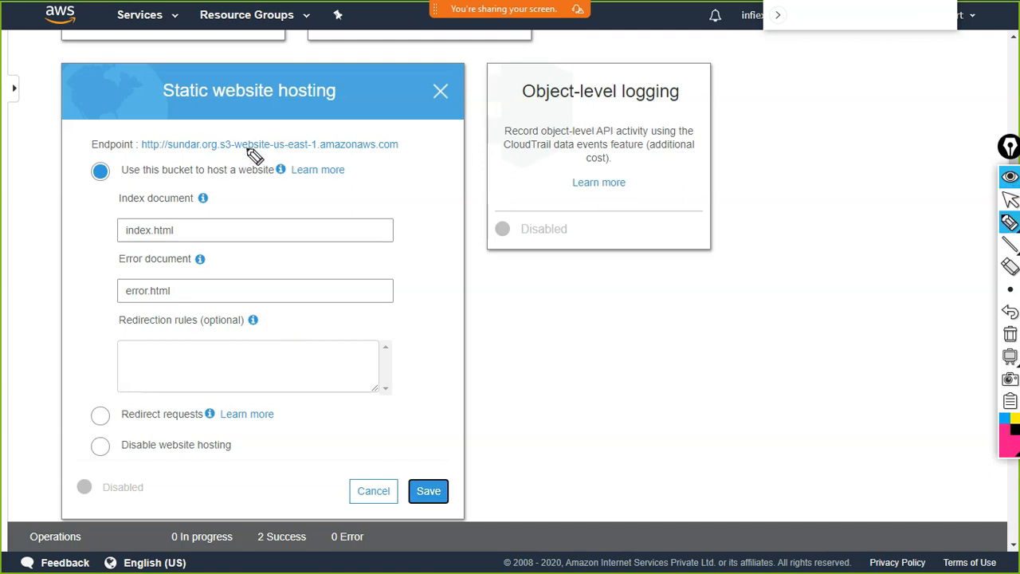
mouse_move(144, 156)
mouse_down()
mouse_move(372, 157)
mouse_move(410, 145)
mouse_move(184, 137)
mouse_move(139, 145)
mouse_up()
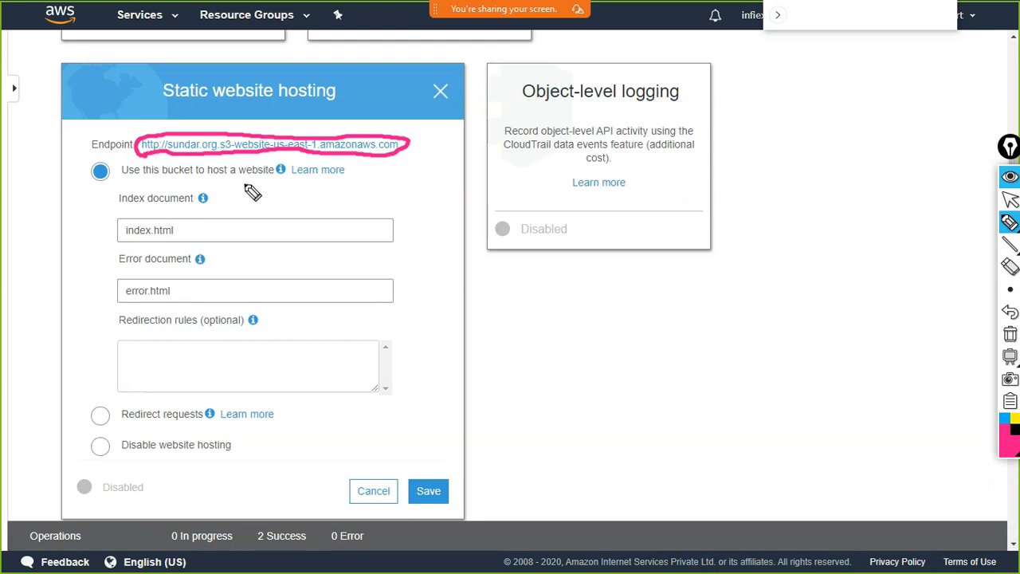
drag(238, 182, 272, 173)
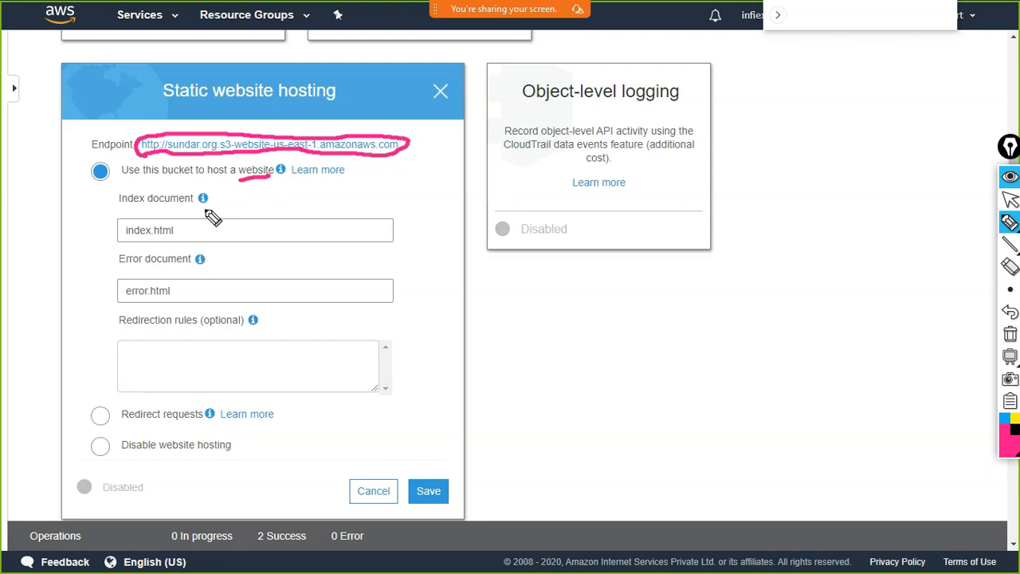
mouse_move(203, 208)
mouse_down()
mouse_move(208, 227)
mouse_move(190, 235)
mouse_up()
drag(129, 240, 154, 241)
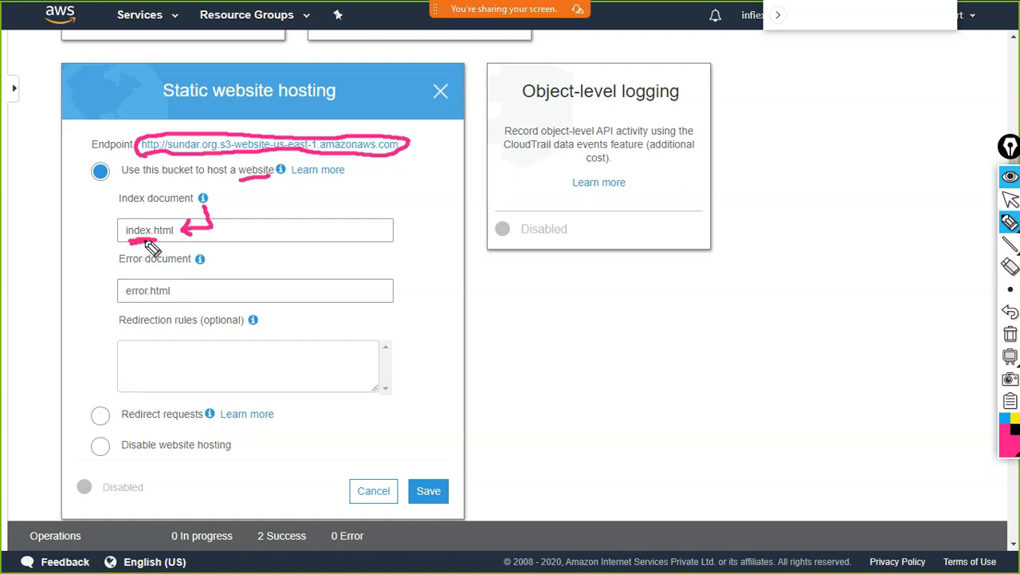
click(1009, 335)
click(1010, 200)
drag(400, 144, 140, 157)
key(ctrl+c)
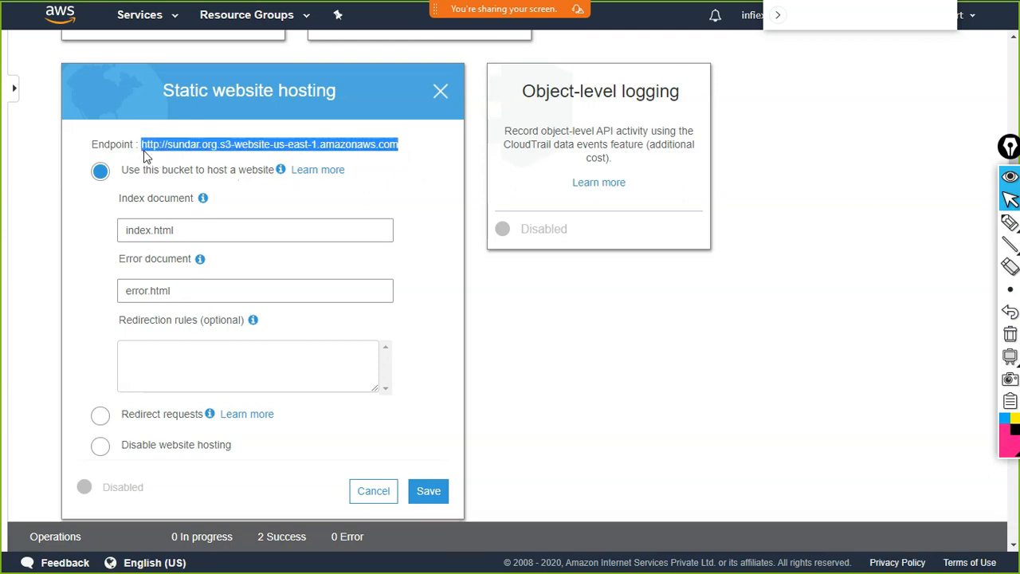
- Paste the website endpoint URL into a new Notepad window
key(super+r)
text(notepad)
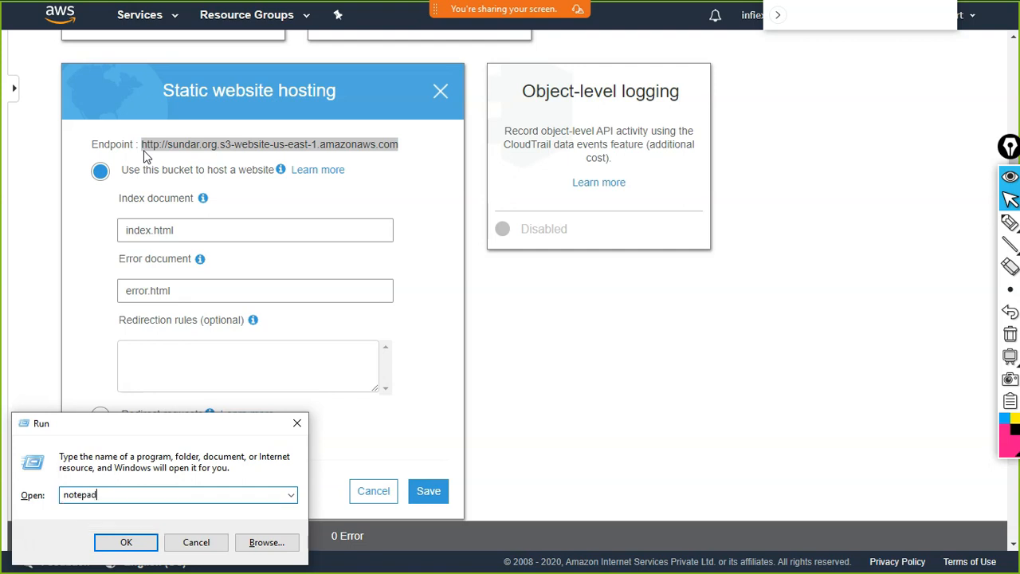
key(Return)
key(ctrl+v)
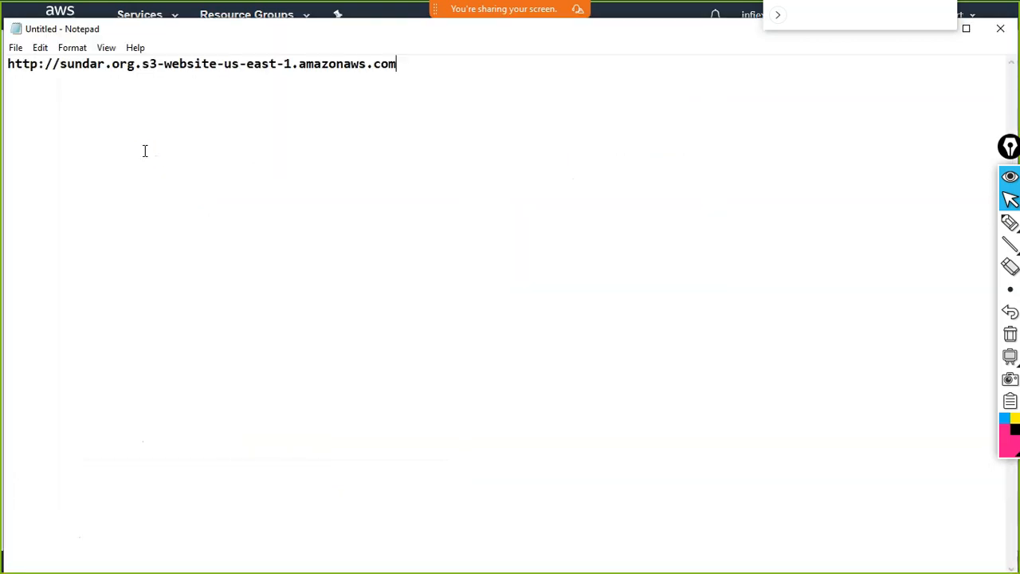
key(alt+Tab)
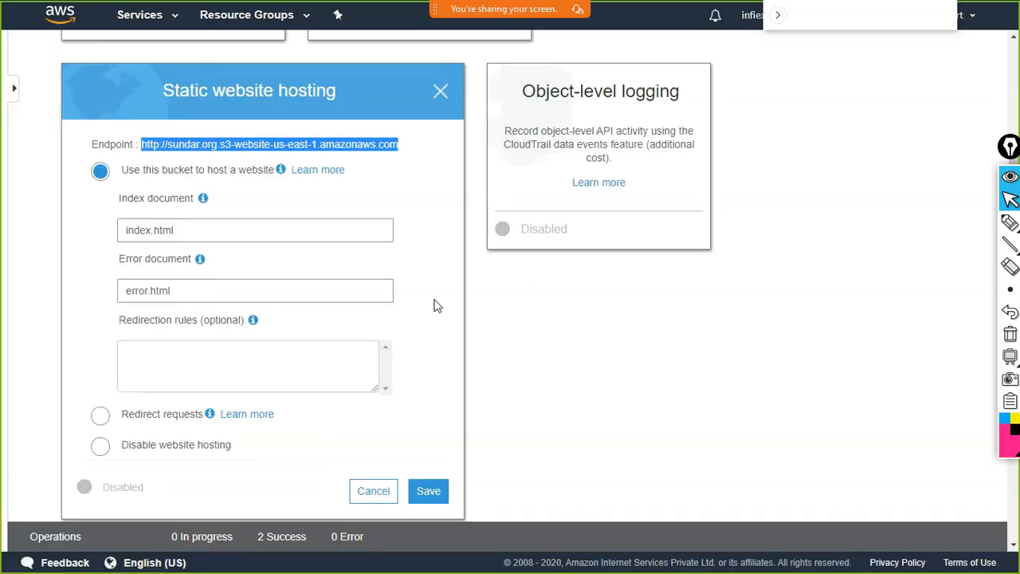
- Save the static website hosting settings and verify hosting stays enabled
click(429, 497)
scroll(712, 221, up, 4)
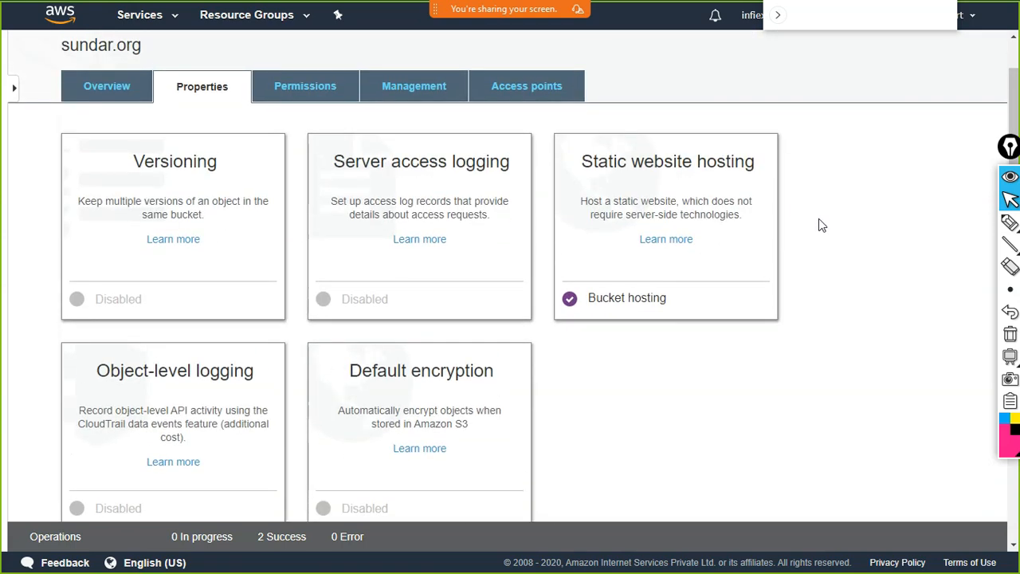
click(666, 160)
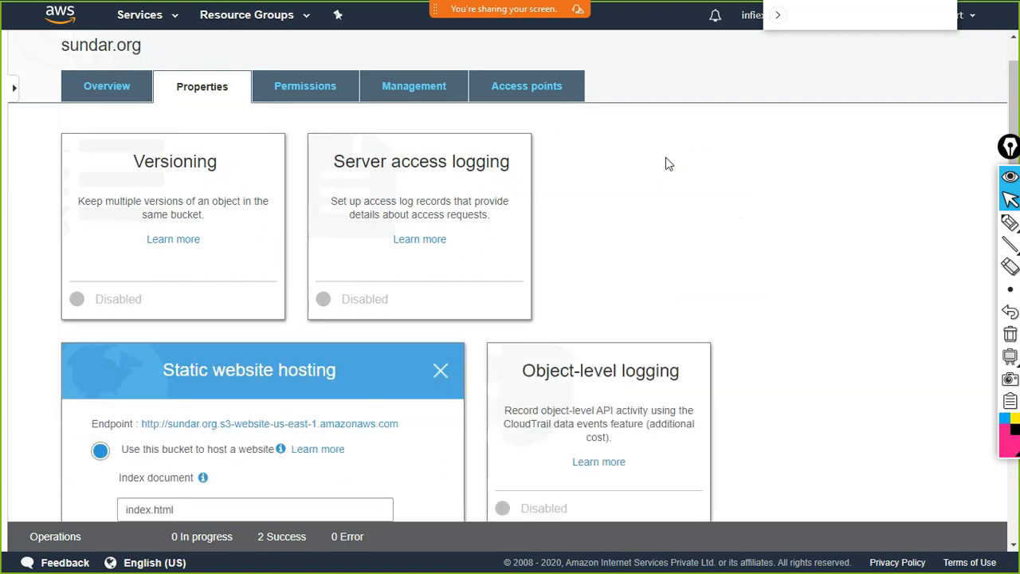
scroll(308, 317, down, 2)
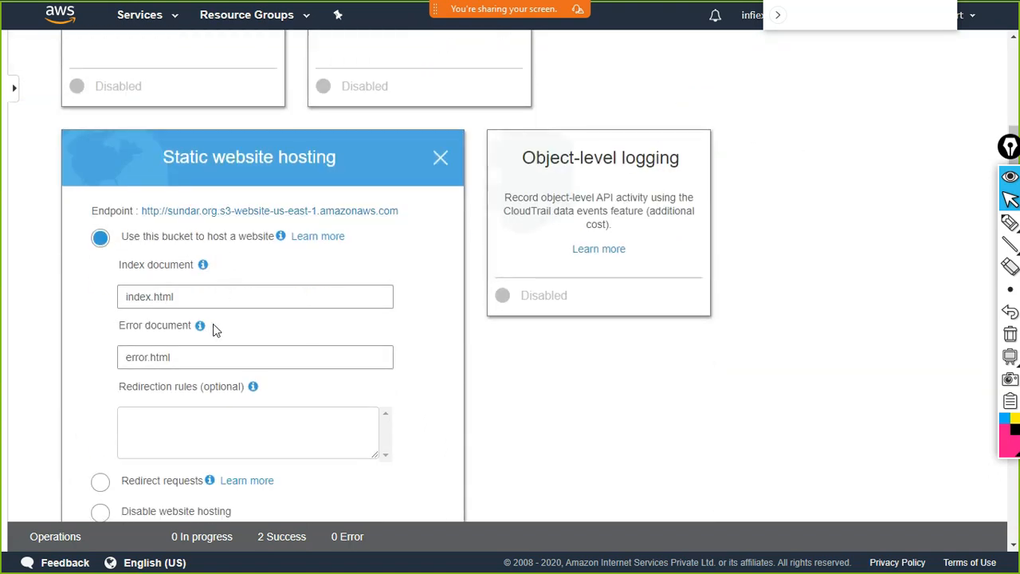
scroll(215, 330, down, 2)
scroll(214, 330, up, 1)
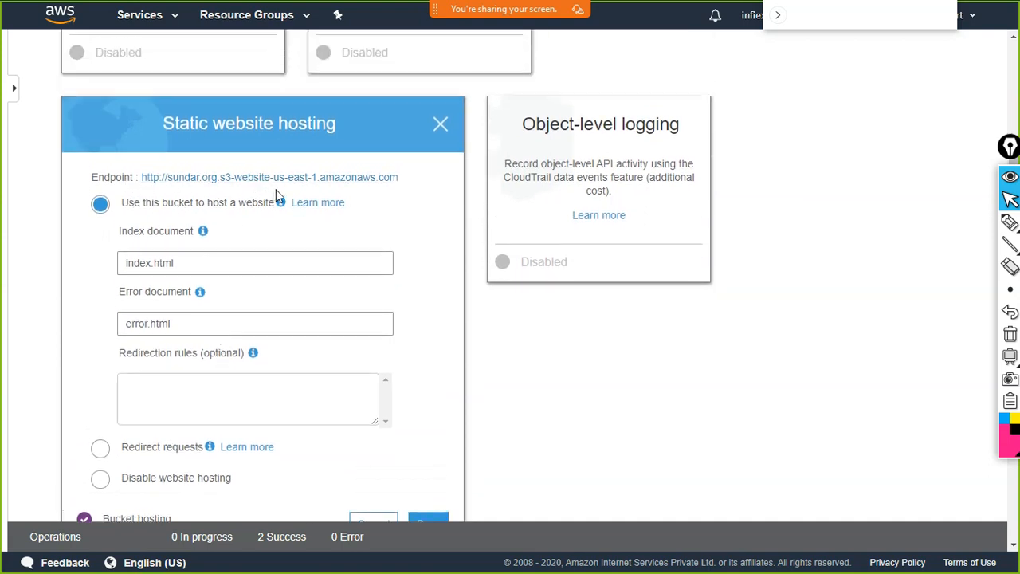
click(441, 127)
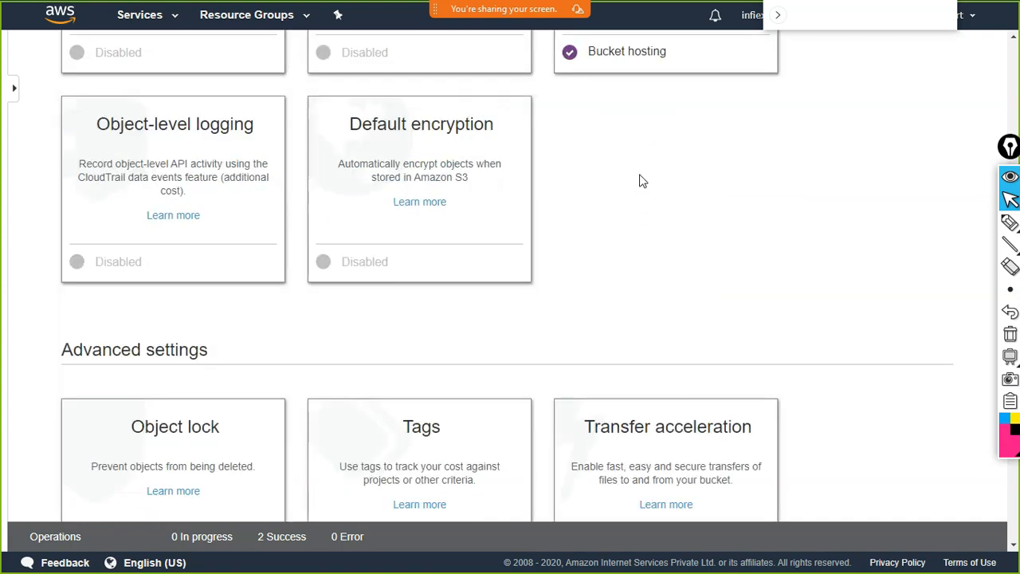
scroll(640, 180, up, 2)
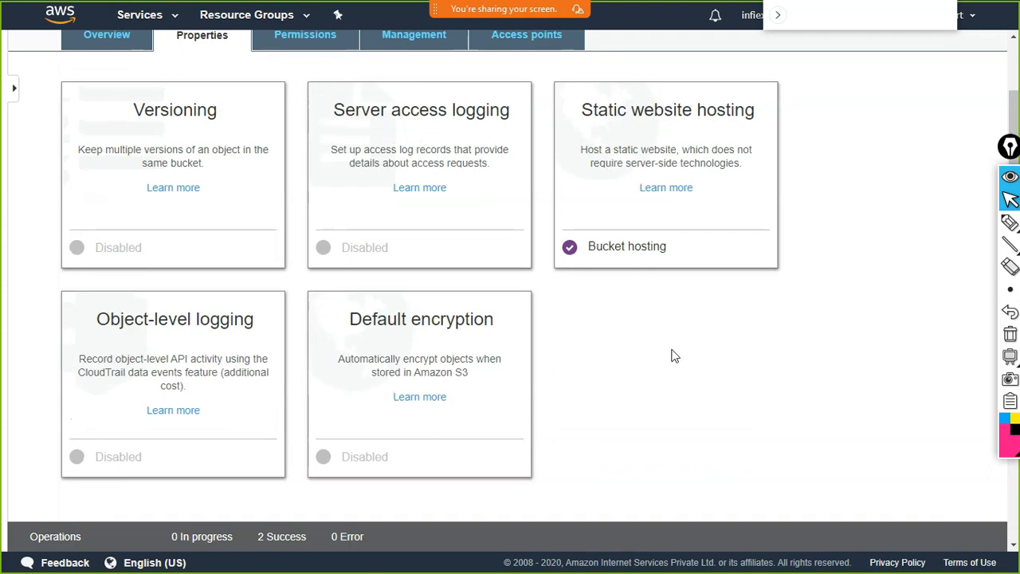
- Circle the Bucket hosting status on the Properties page, then clear the mark
click(1010, 223)
mouse_move(569, 225)
mouse_down()
mouse_move(566, 279)
mouse_move(667, 278)
mouse_move(644, 226)
mouse_move(572, 230)
mouse_up()
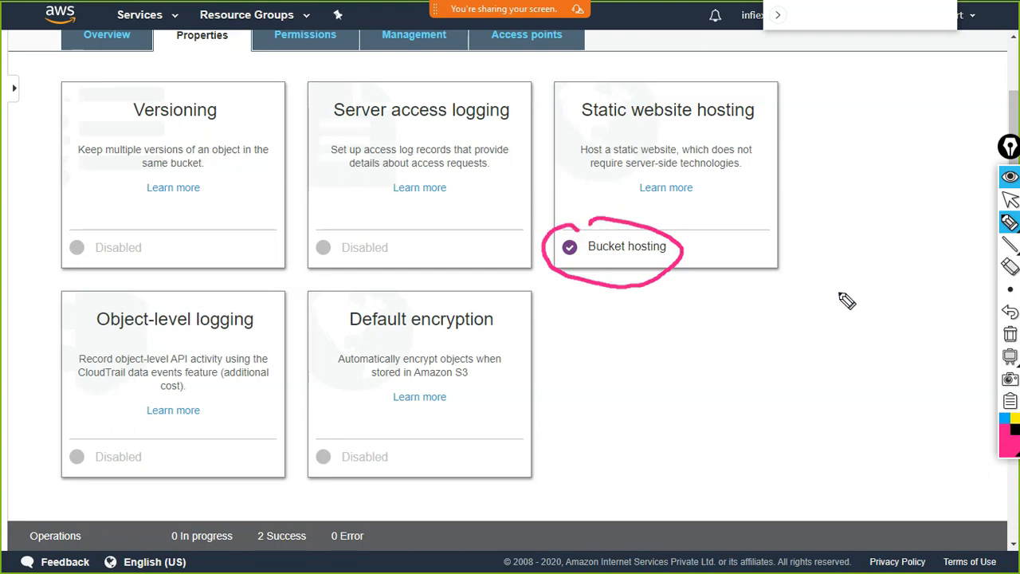
click(1009, 334)
click(1010, 201)
scroll(912, 217, up, 3)
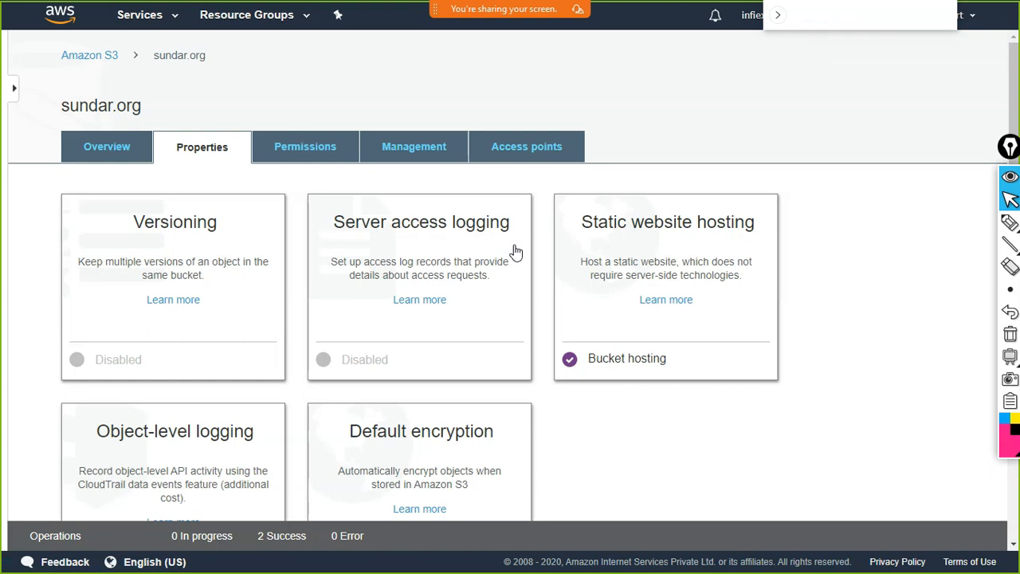
- Copy the endpoint URL from Notepad and return to the S3 console
key(alt+Tab)
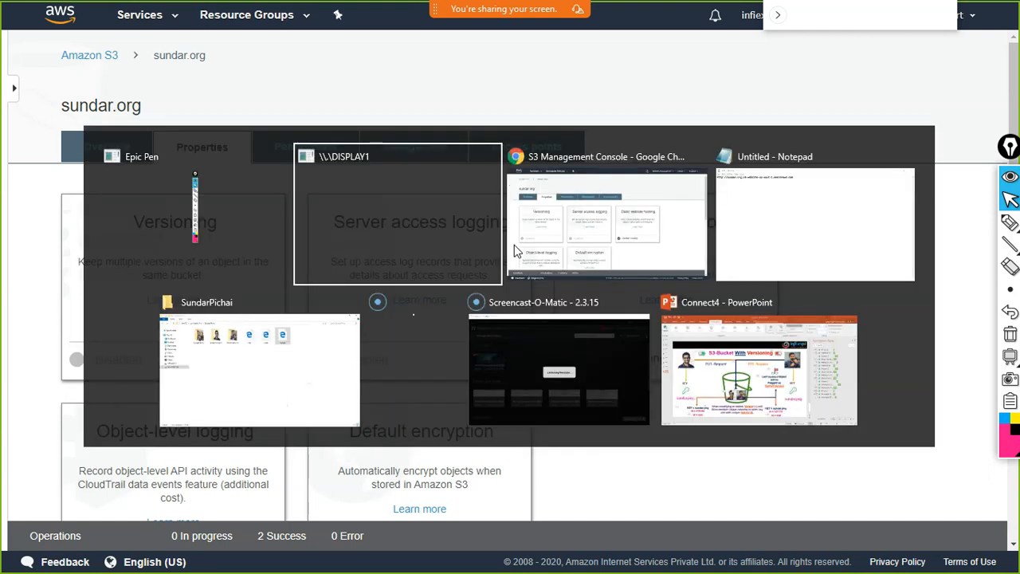
key(alt+Tab)
key(alt+Tab)
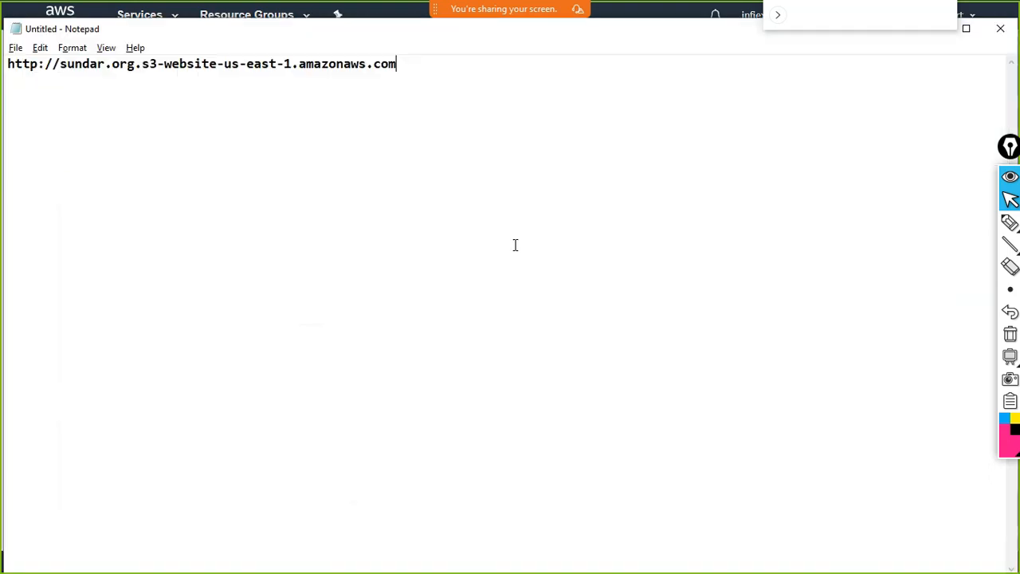
key(ctrl+a)
key(ctrl+c)
key(alt+Tab)
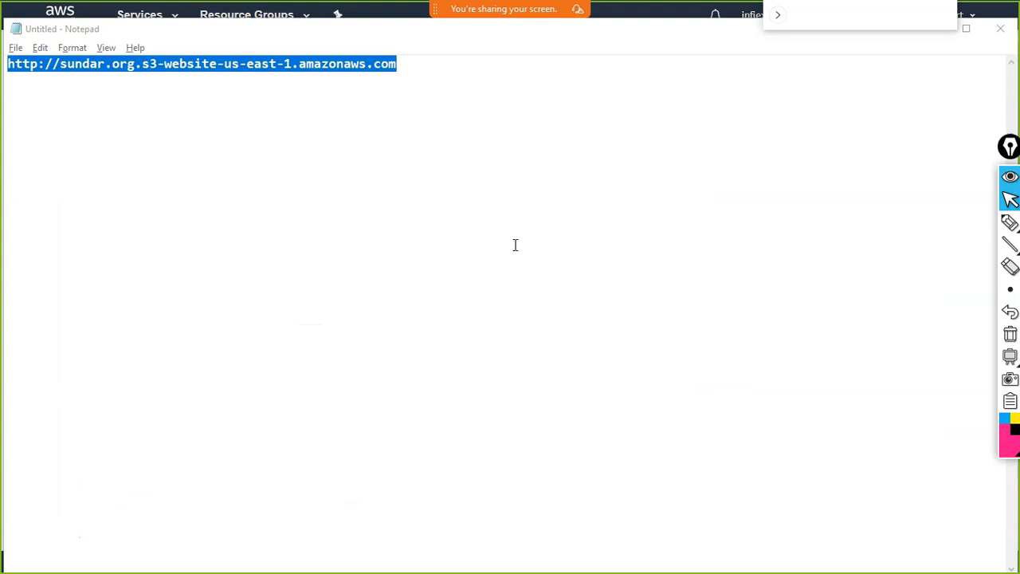
key(alt+Tab)
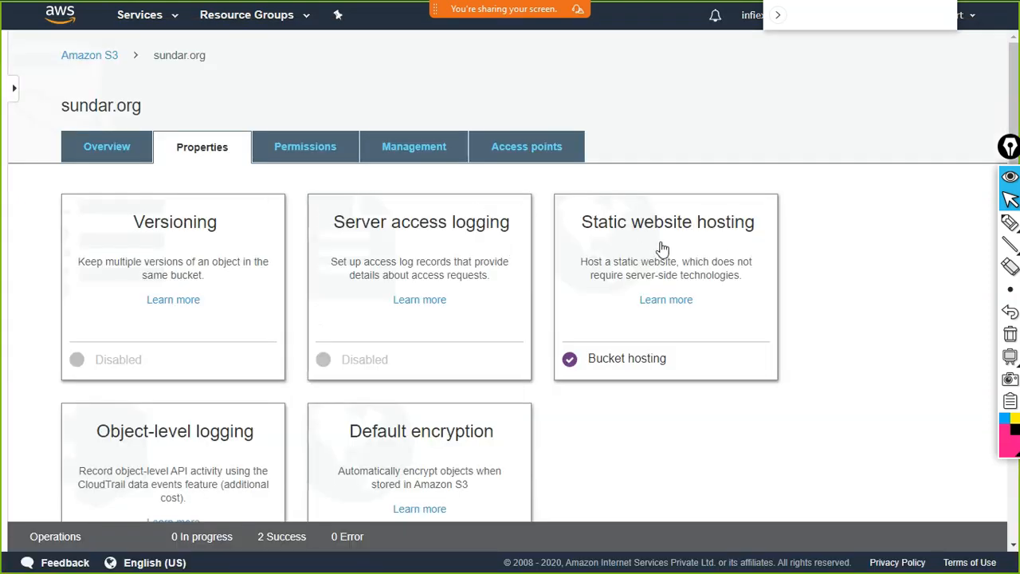
- Reopen the sundar.org bucket from the S3 bucket list
click(92, 55)
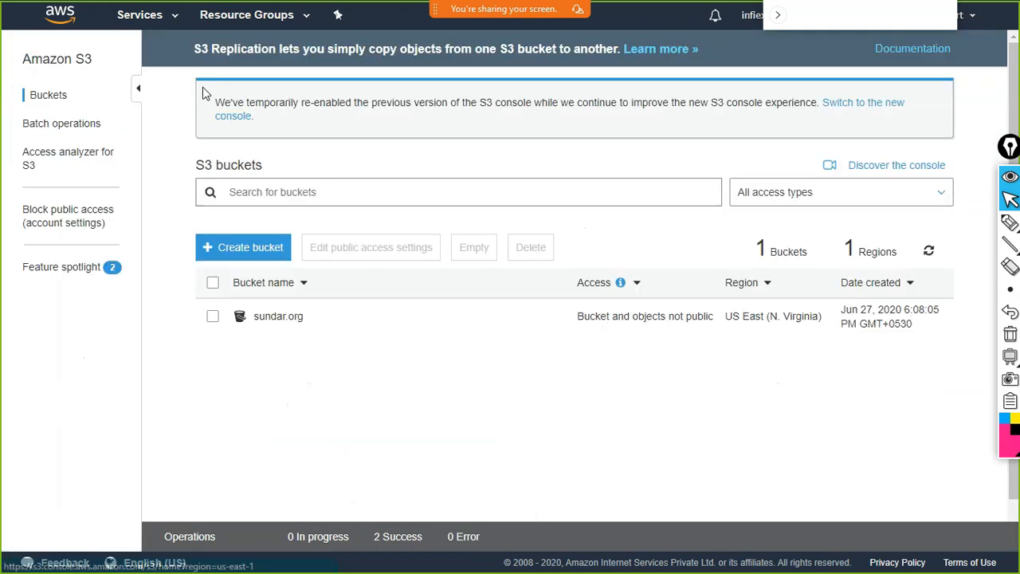
click(277, 319)
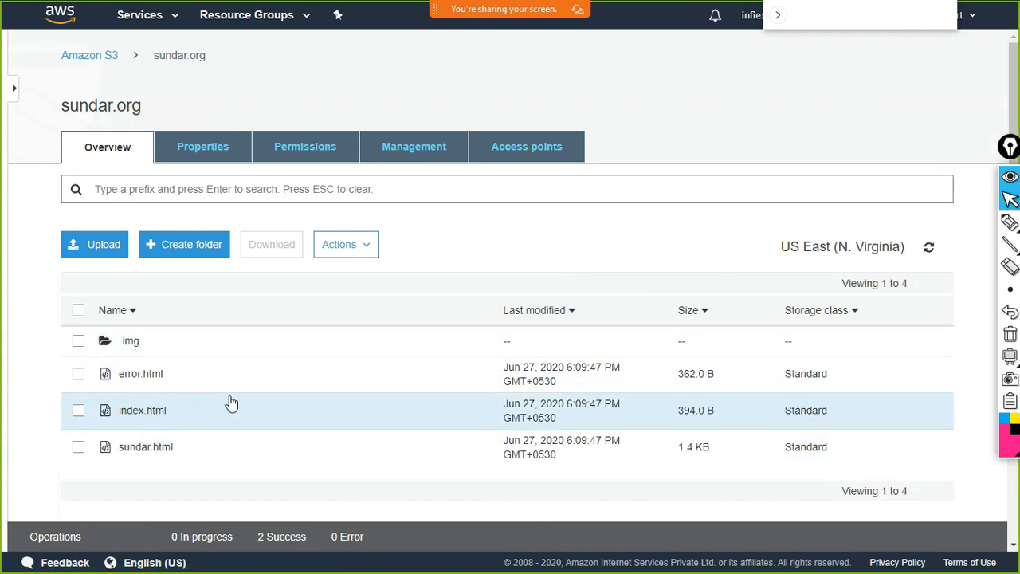
key(ctrl+t)
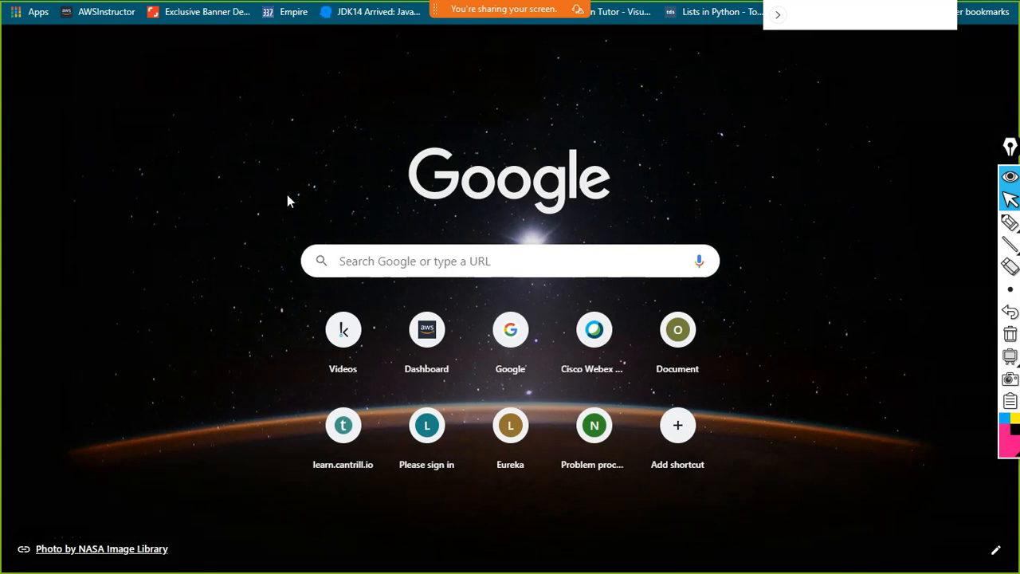
- Load the sundar.org endpoint URL in the new tab and mark the 403 Forbidden error
key(F11)
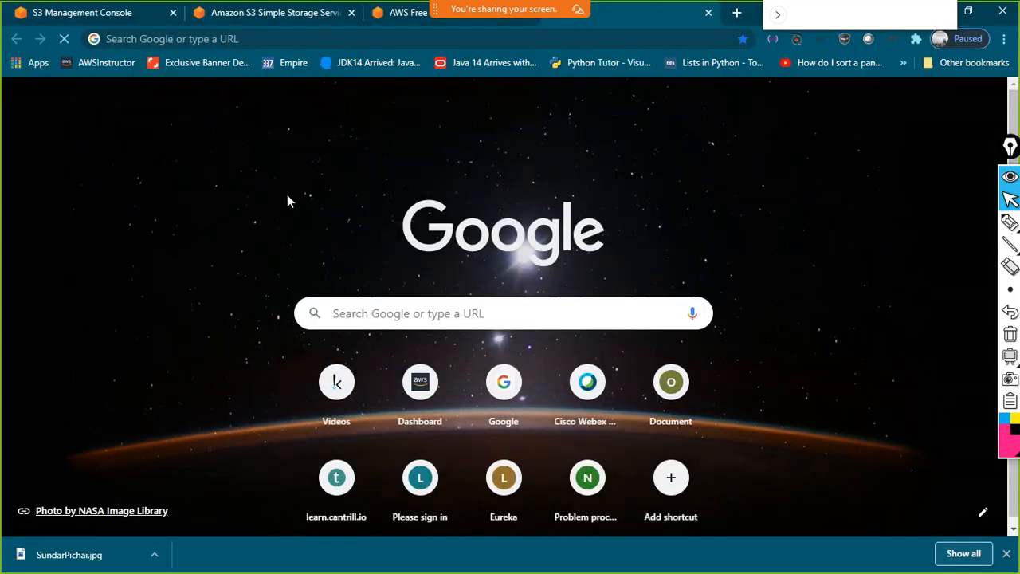
click(211, 32)
key(ctrl+v)
key(Return)
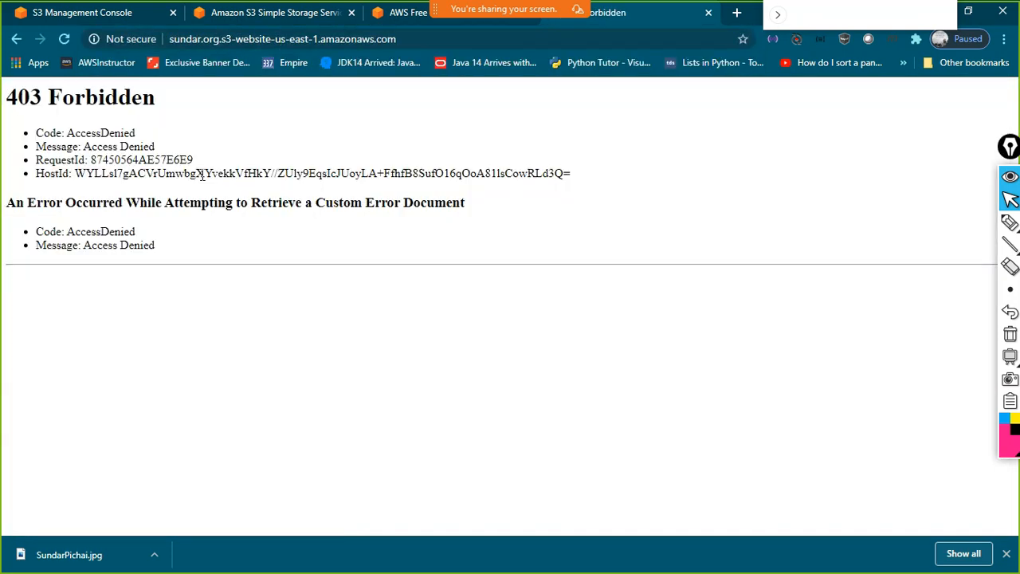
key(ctrl+shift+3)
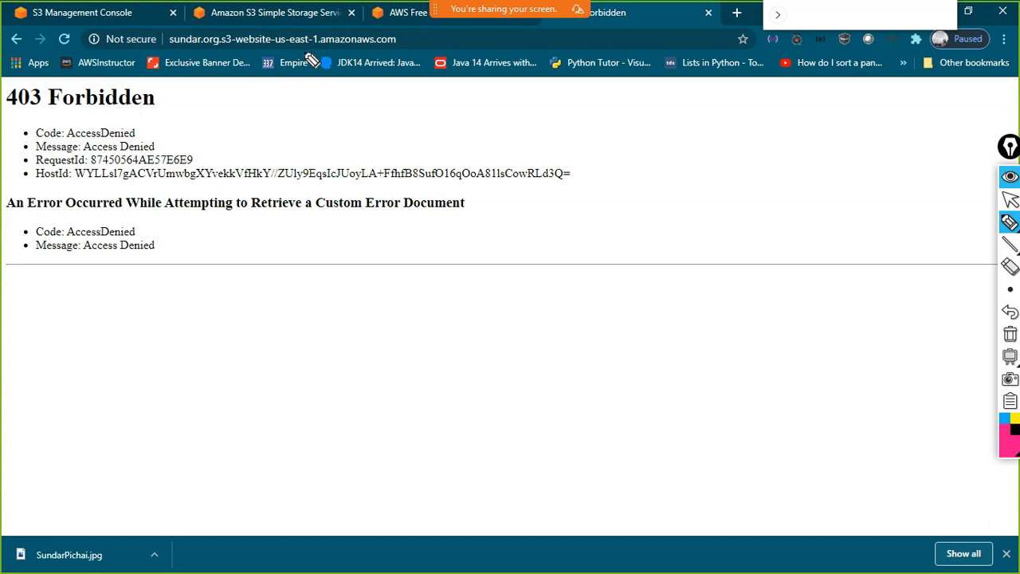
mouse_move(360, 54)
mouse_down()
mouse_move(354, 104)
mouse_move(369, 94)
mouse_up()
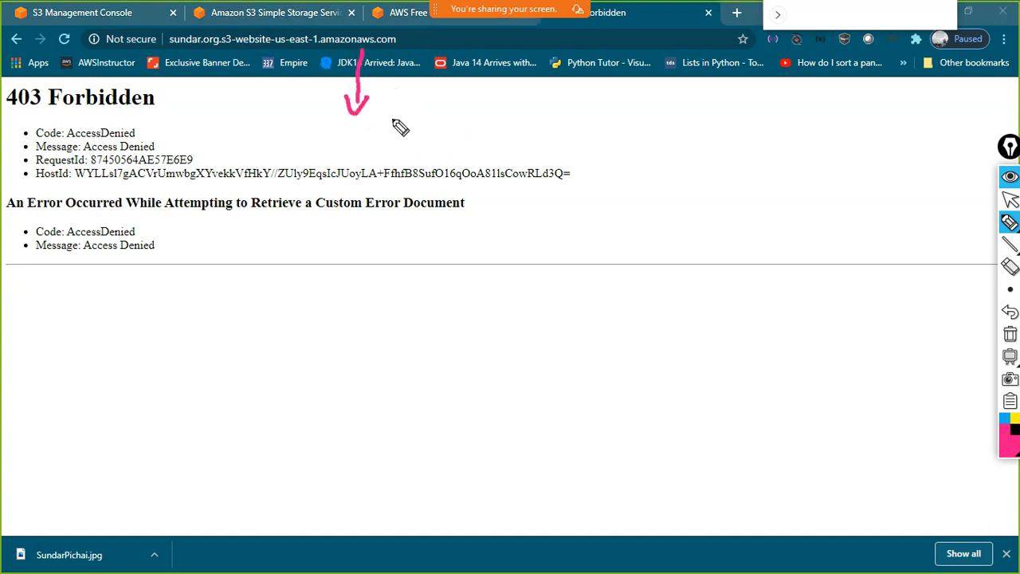
mouse_move(391, 137)
mouse_down()
mouse_move(393, 123)
mouse_move(479, 143)
mouse_move(501, 129)
mouse_move(501, 151)
mouse_up()
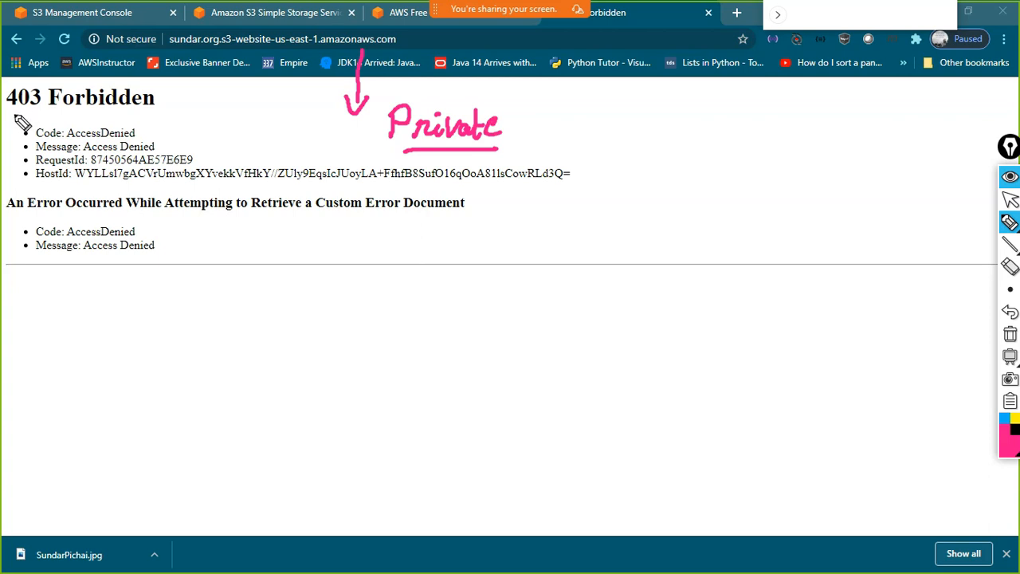
drag(15, 112, 161, 113)
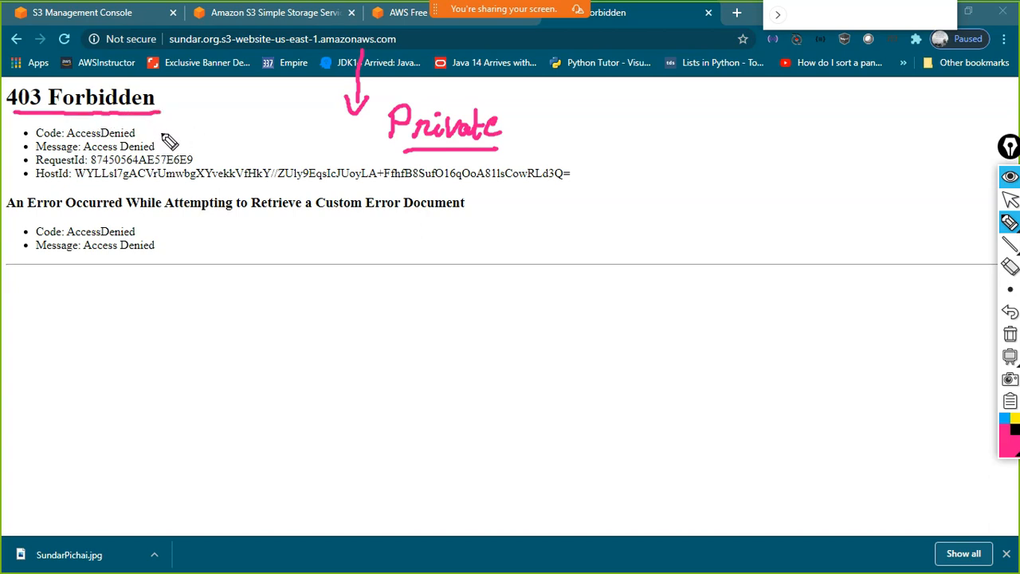
drag(89, 155, 157, 153)
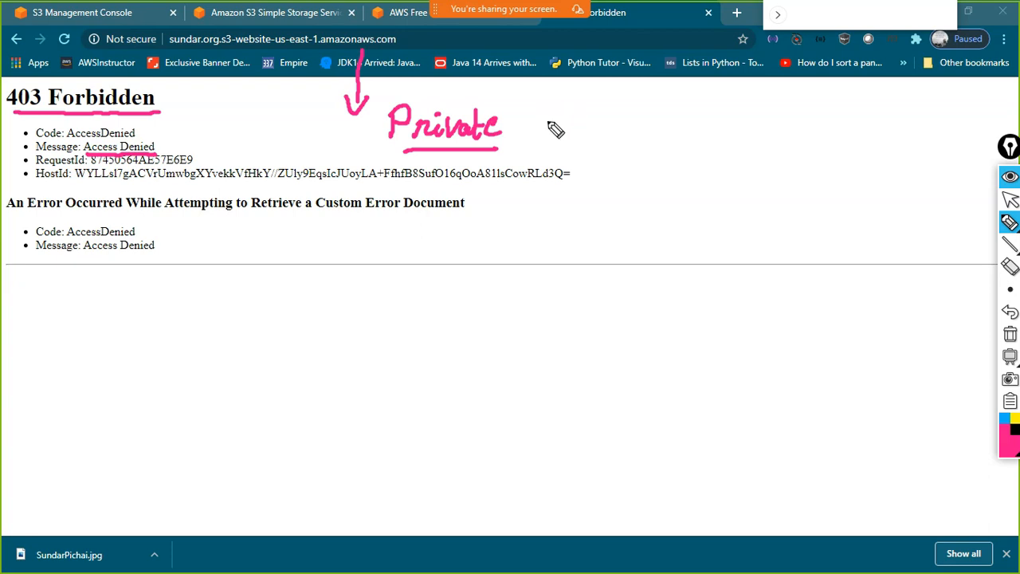
mouse_move(556, 100)
mouse_down()
mouse_move(558, 140)
mouse_move(563, 119)
mouse_move(598, 119)
mouse_move(615, 137)
mouse_move(637, 119)
mouse_move(658, 137)
mouse_up()
drag(571, 150, 647, 144)
mouse_move(685, 108)
mouse_down()
mouse_move(683, 137)
mouse_move(703, 102)
mouse_up()
mouse_move(675, 139)
mouse_down()
mouse_move(719, 136)
mouse_move(740, 120)
mouse_move(756, 133)
mouse_move(829, 137)
mouse_move(832, 118)
mouse_up()
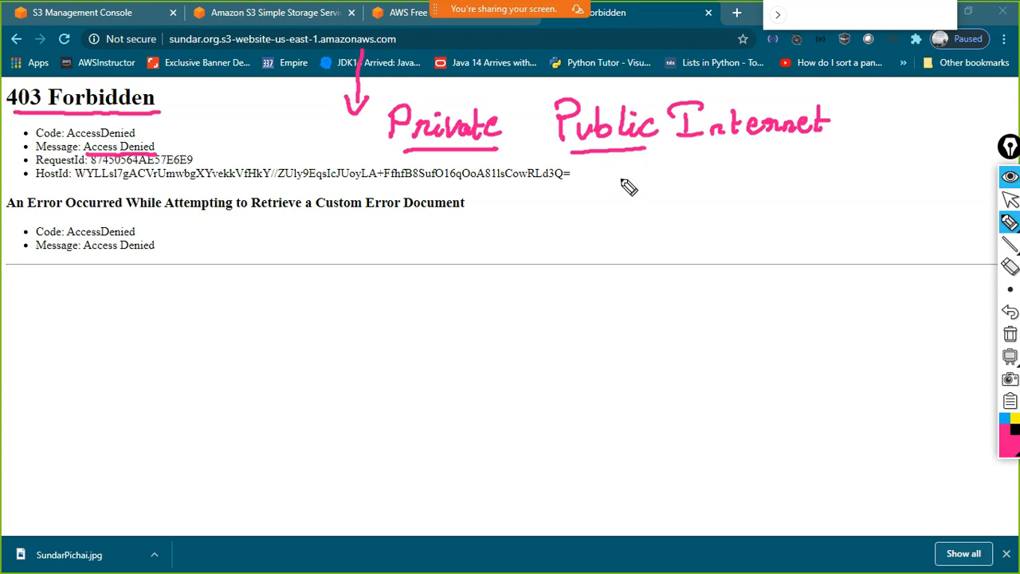
drag(319, 134, 381, 136)
mouse_move(366, 128)
mouse_down()
mouse_move(376, 132)
mouse_move(360, 152)
mouse_up()
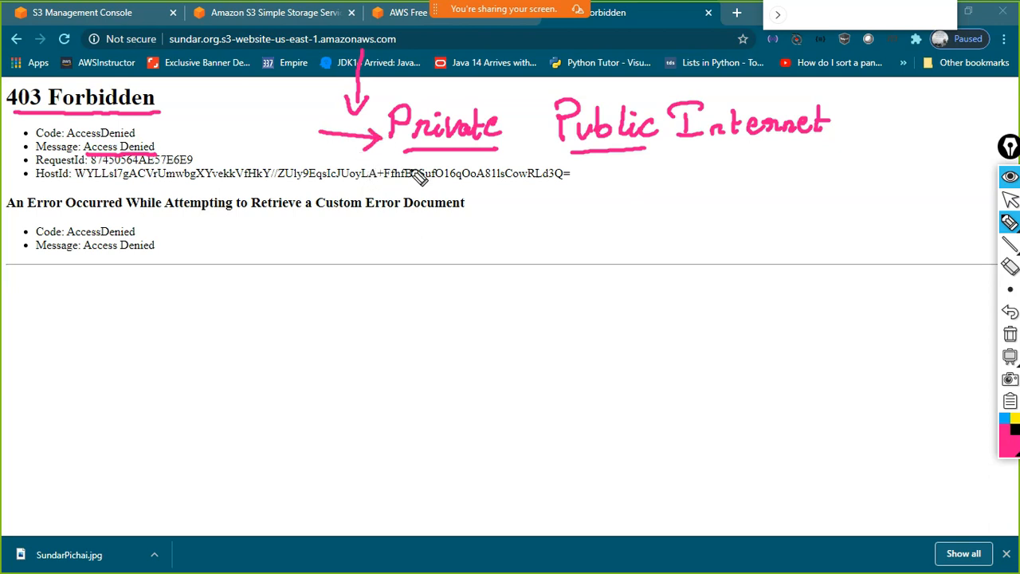
click(483, 161)
mouse_move(483, 162)
mouse_down()
mouse_move(565, 206)
mouse_move(599, 179)
mouse_move(592, 167)
mouse_move(604, 177)
mouse_move(588, 170)
mouse_up()
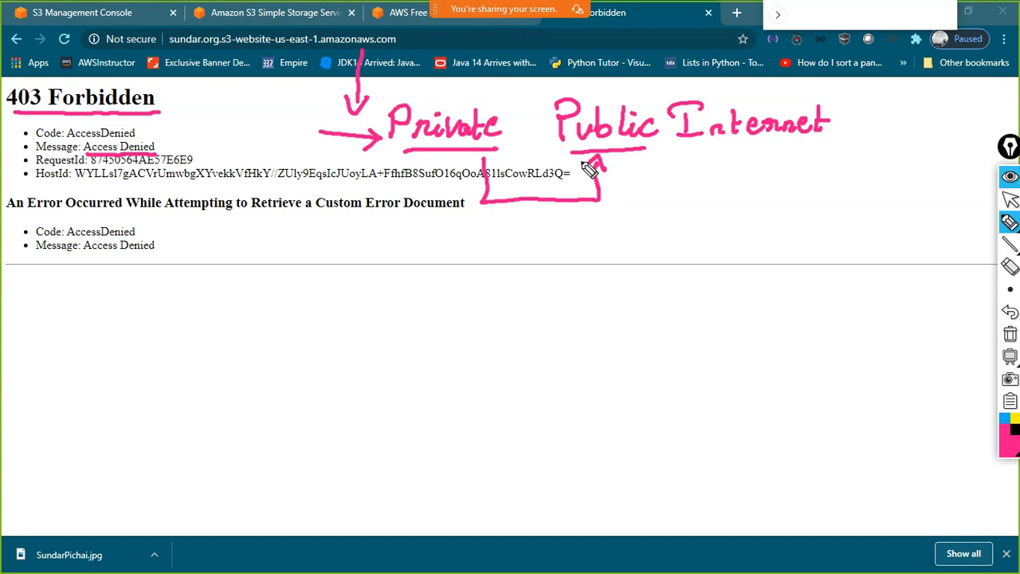
click(1010, 334)
mouse_move(1011, 233)
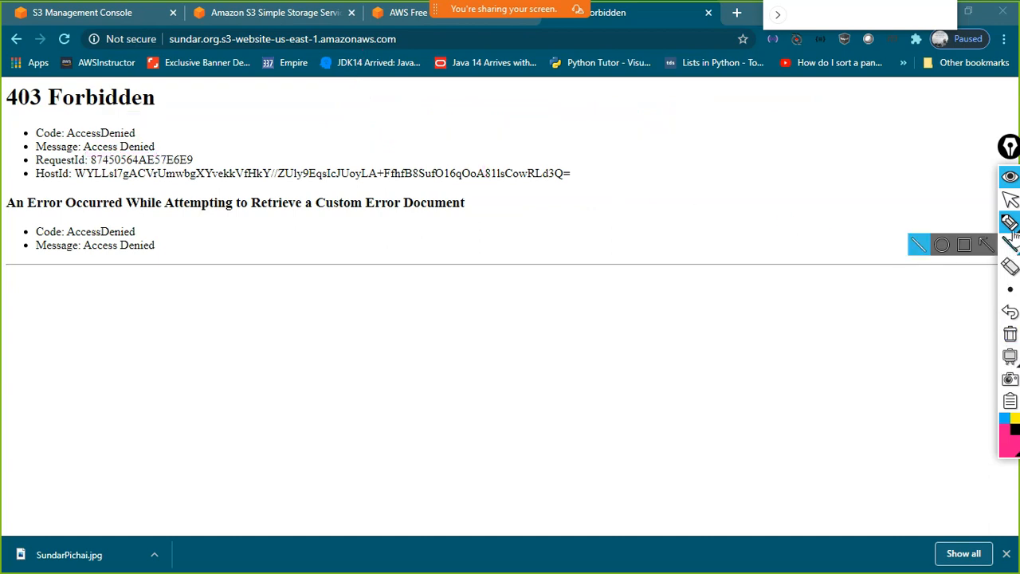
click(1010, 200)
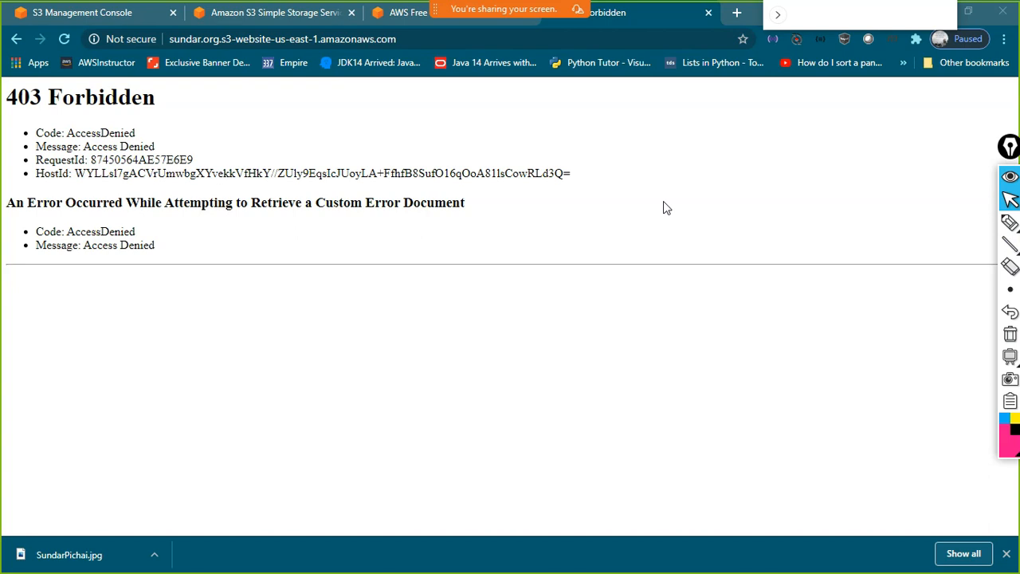
click(135, 16)
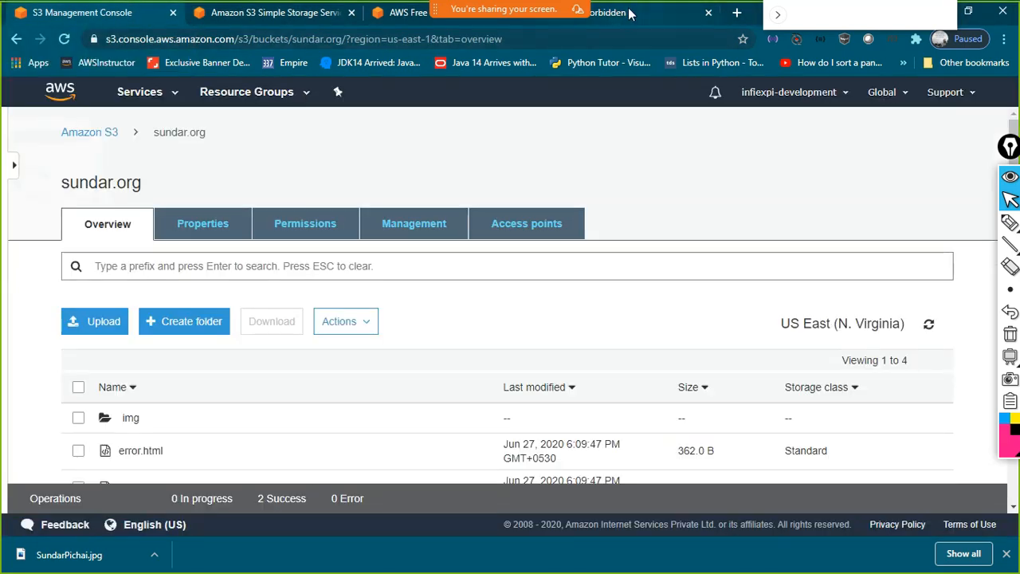
- Move the 403 Forbidden tab beside the S3 console and view the bucket overview full screen
drag(629, 13, 279, 13)
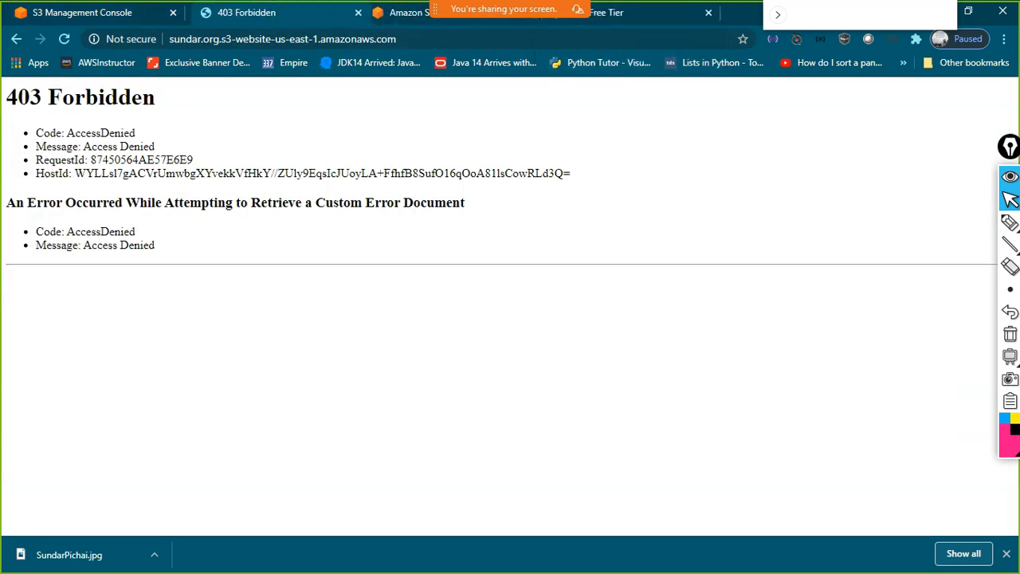
click(88, 13)
scroll(261, 241, down, 1)
scroll(261, 243, up, 1)
key(F11)
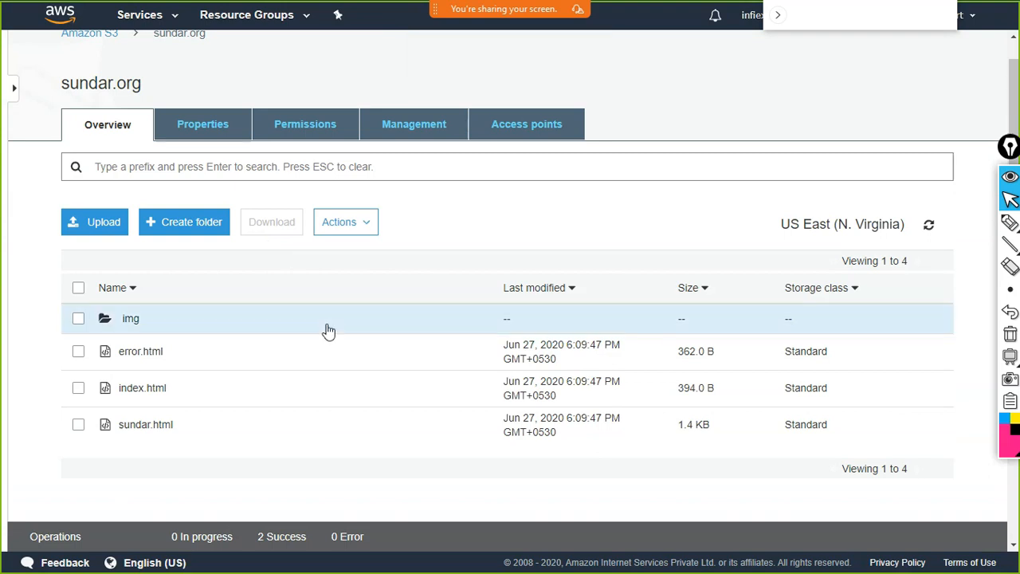
- Annotate Permissions with 'Public → Bucket Policy' JSON notes, then clear the drawings
key(ctrl+shift+3)
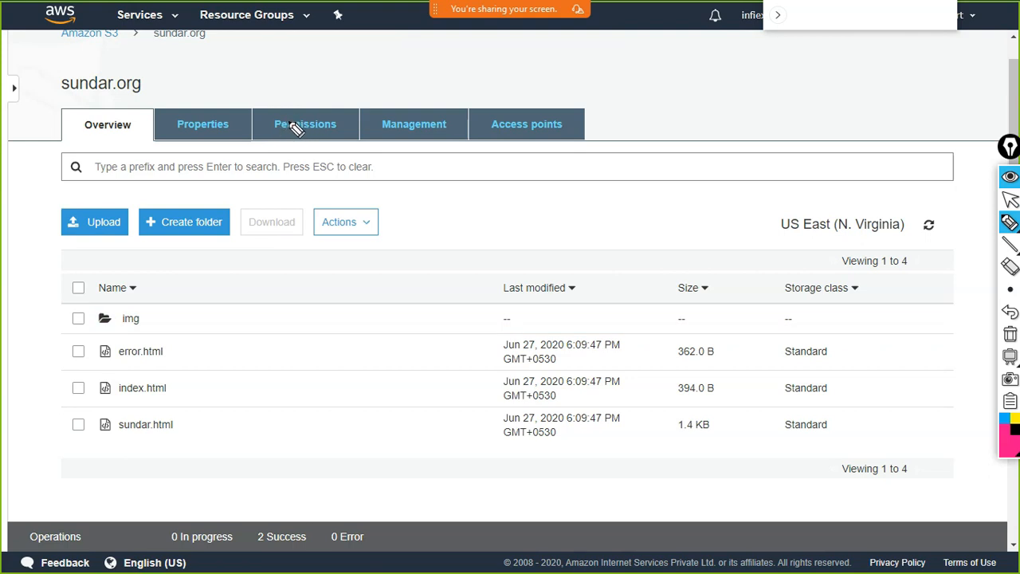
mouse_move(295, 117)
mouse_down()
mouse_move(273, 130)
mouse_move(342, 145)
mouse_move(352, 118)
mouse_move(301, 114)
mouse_up()
mouse_move(305, 73)
mouse_down()
mouse_move(305, 104)
mouse_move(316, 86)
mouse_move(339, 94)
mouse_move(339, 82)
mouse_move(380, 80)
mouse_move(398, 96)
mouse_move(478, 83)
mouse_up()
mouse_move(469, 76)
mouse_down()
mouse_move(582, 96)
mouse_move(653, 90)
mouse_move(674, 73)
mouse_move(710, 91)
mouse_up()
drag(619, 123, 686, 118)
drag(635, 145, 687, 139)
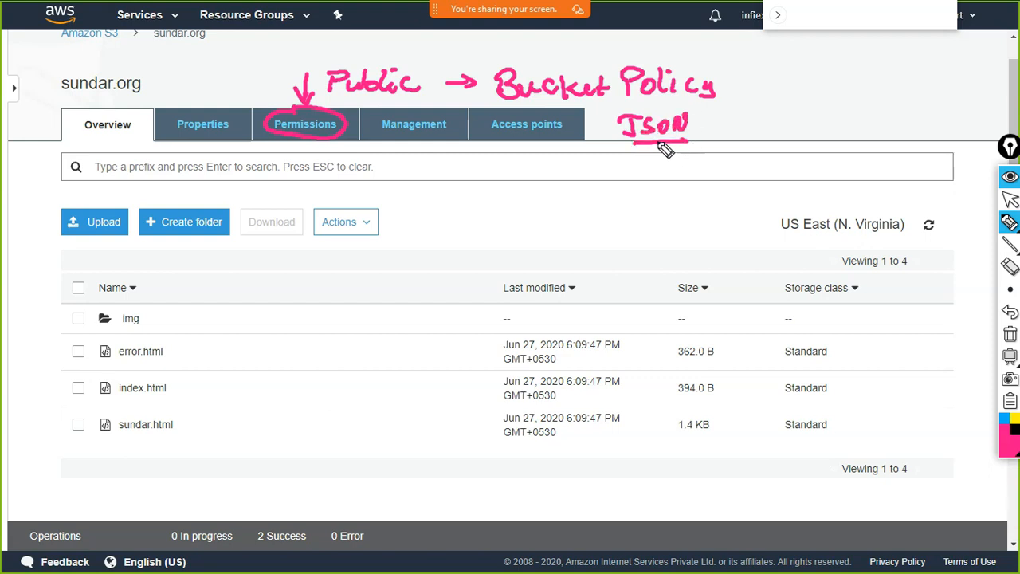
click(1010, 334)
mouse_move(1010, 223)
click(1010, 199)
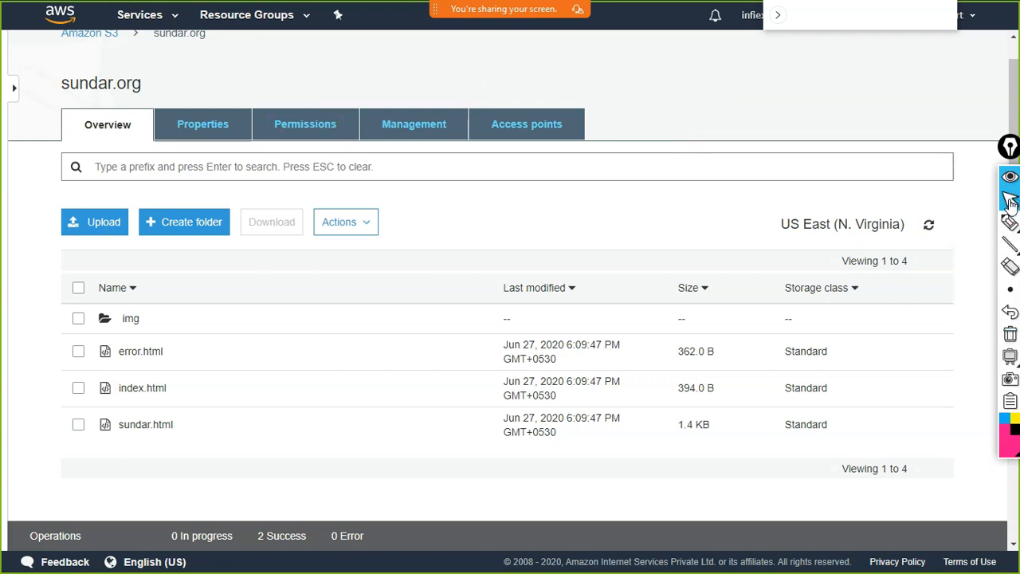
click(211, 124)
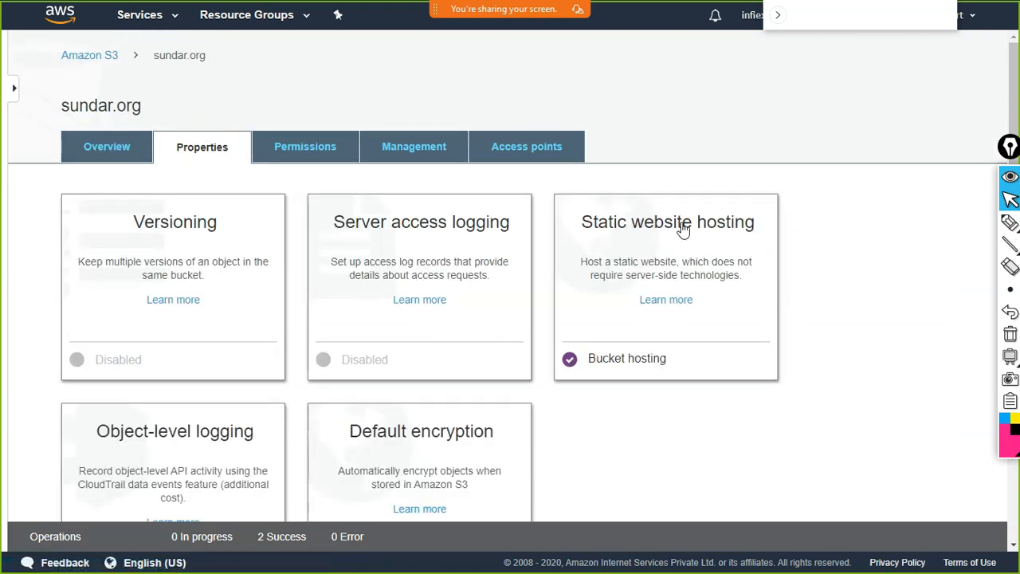
- Open the sundar.org Permissions tab to view Block public access, currently all On
click(306, 149)
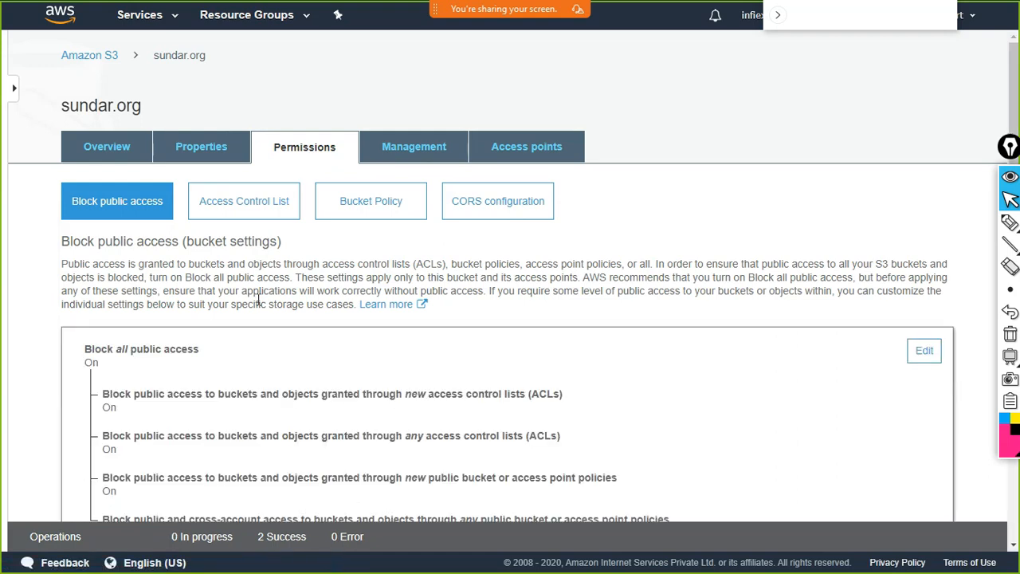
scroll(257, 300, down, 2)
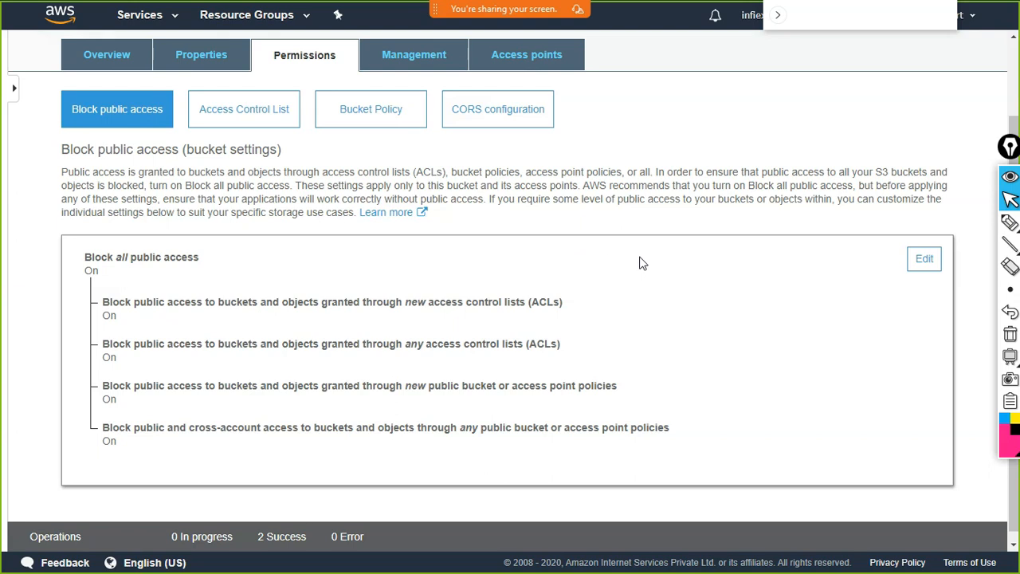
- Uncheck Block all public access, save, and confirm the change by typing 'confirm'
click(925, 267)
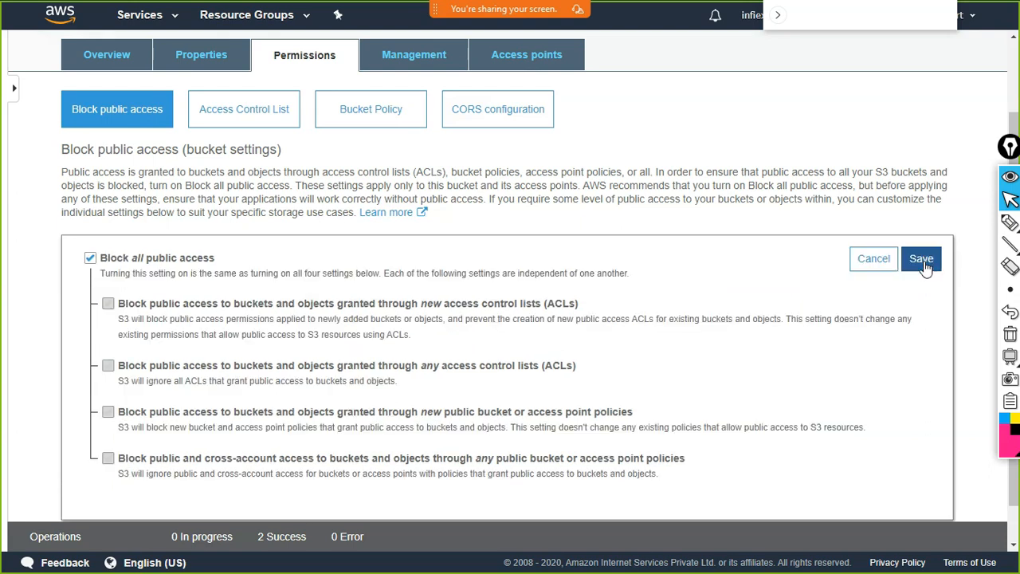
click(90, 260)
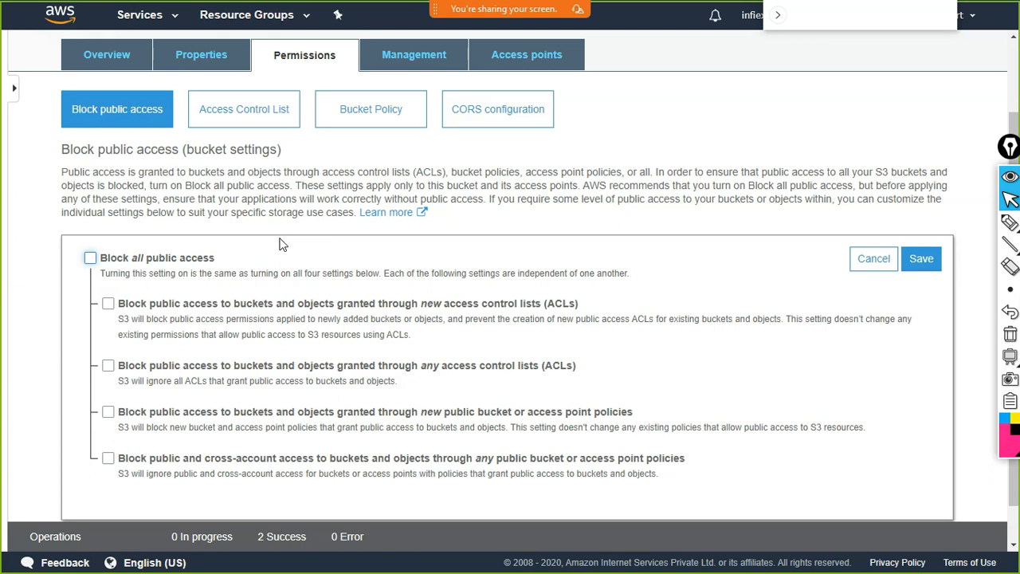
click(924, 260)
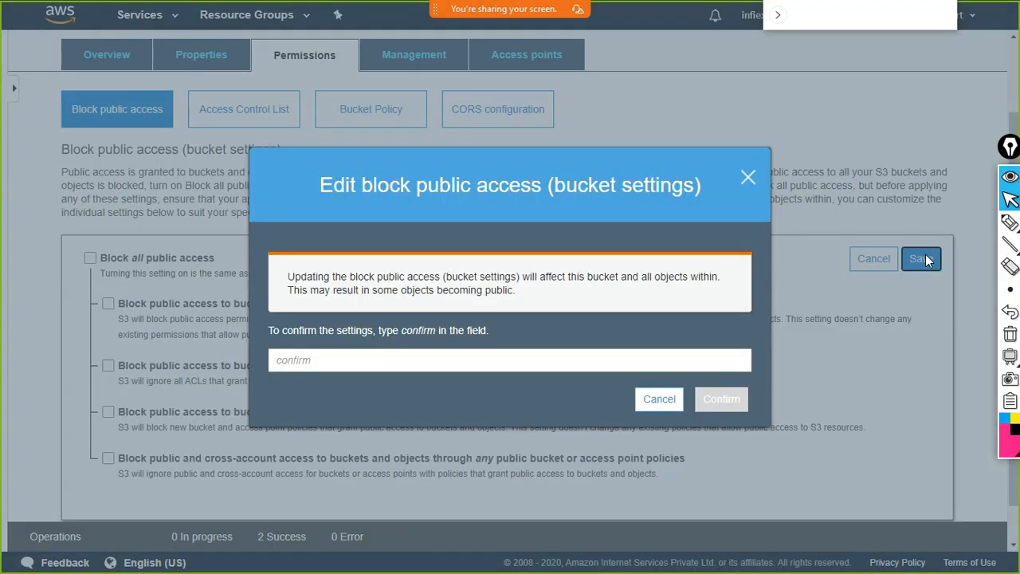
click(429, 360)
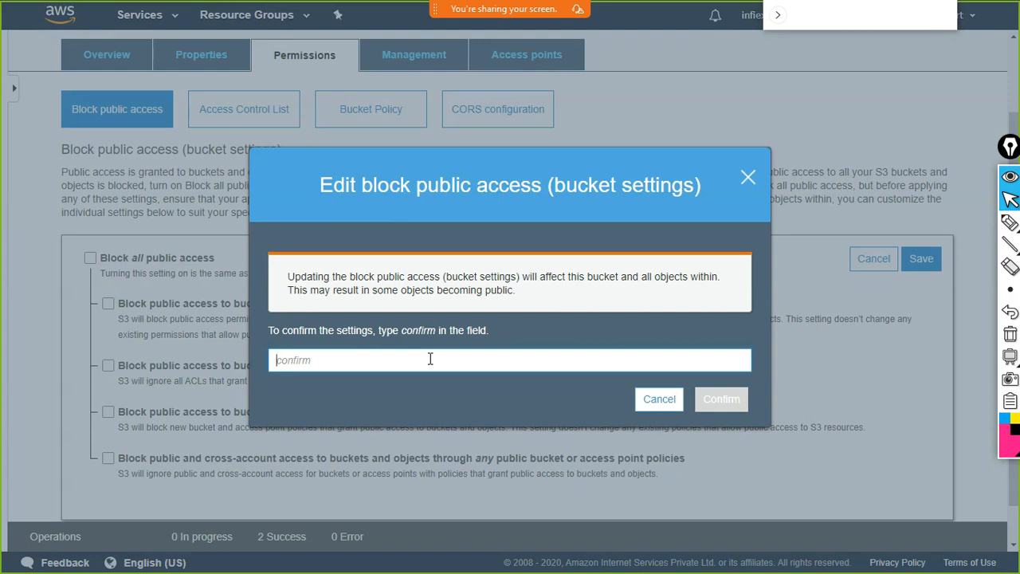
text(confirm)
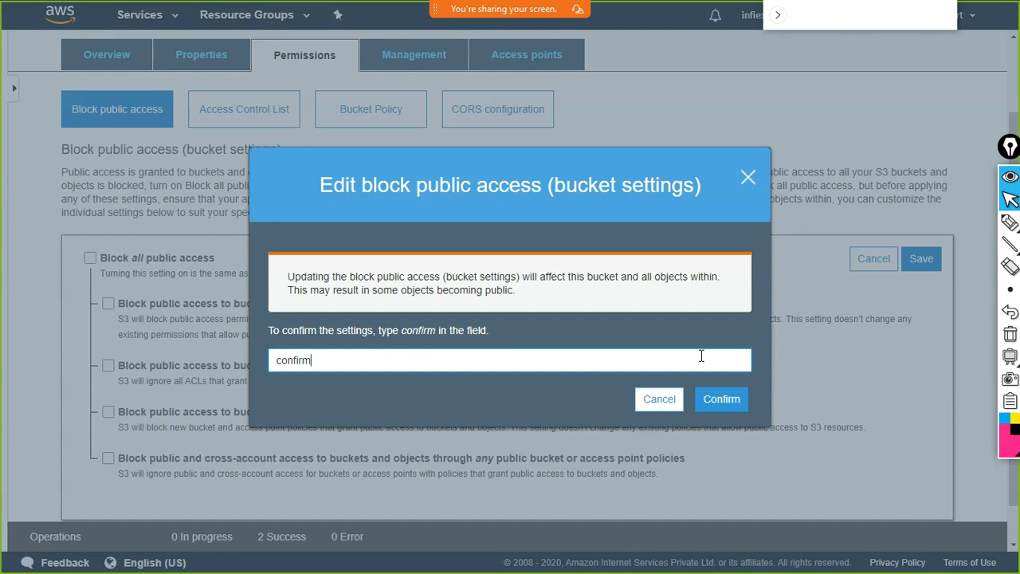
click(715, 408)
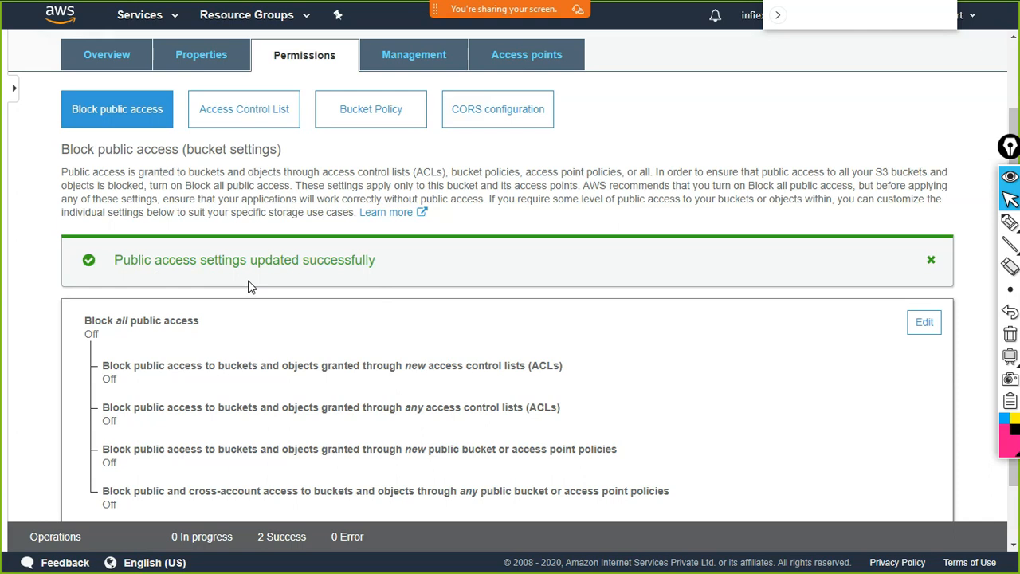
key(ctrl+Tab)
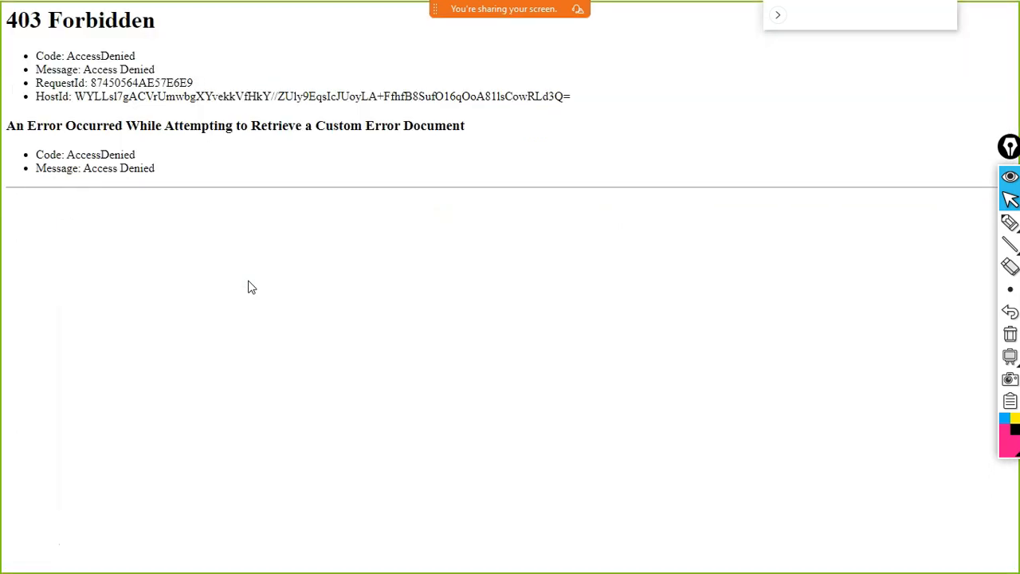
- Reload the sundar.org website in Chrome, see it still returns 403 Access Denied, and exit full screen
right_click(244, 221)
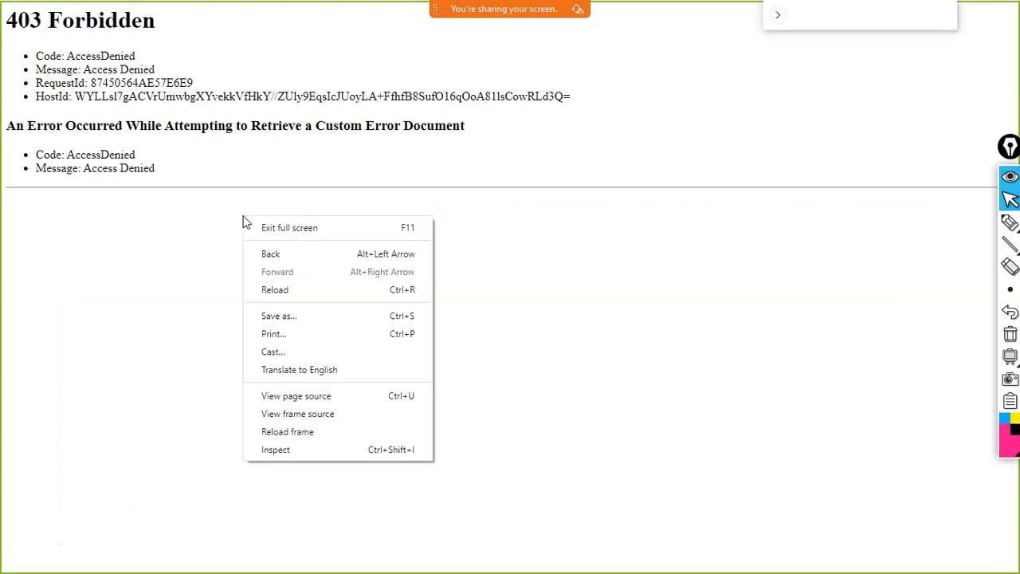
click(274, 289)
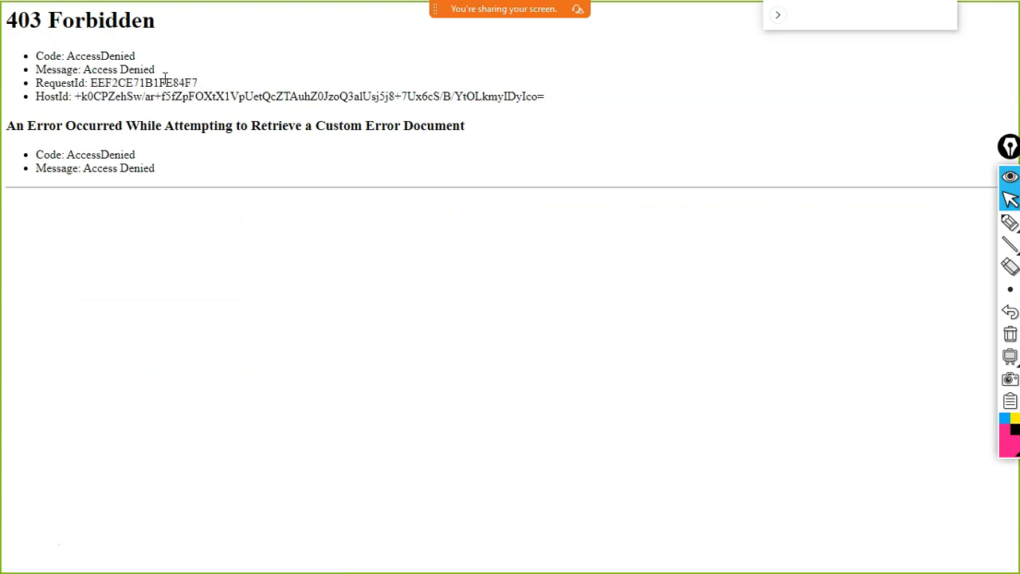
right_click(252, 184)
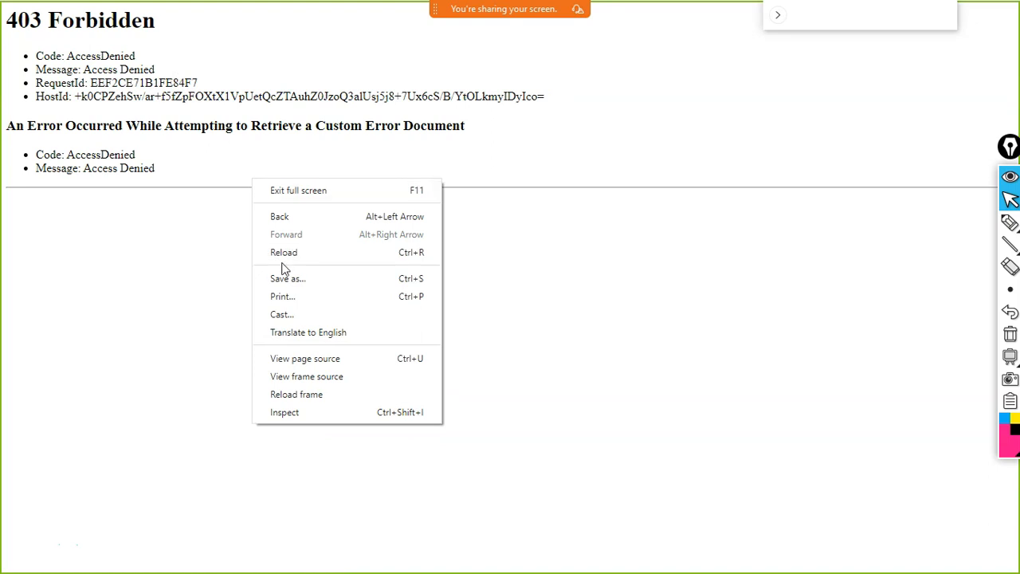
click(219, 259)
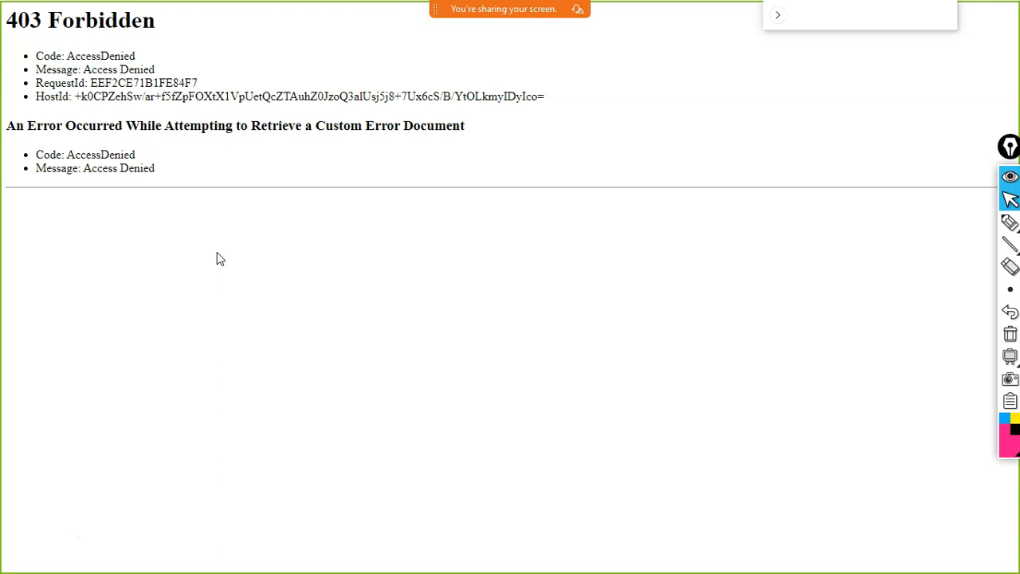
key(F11)
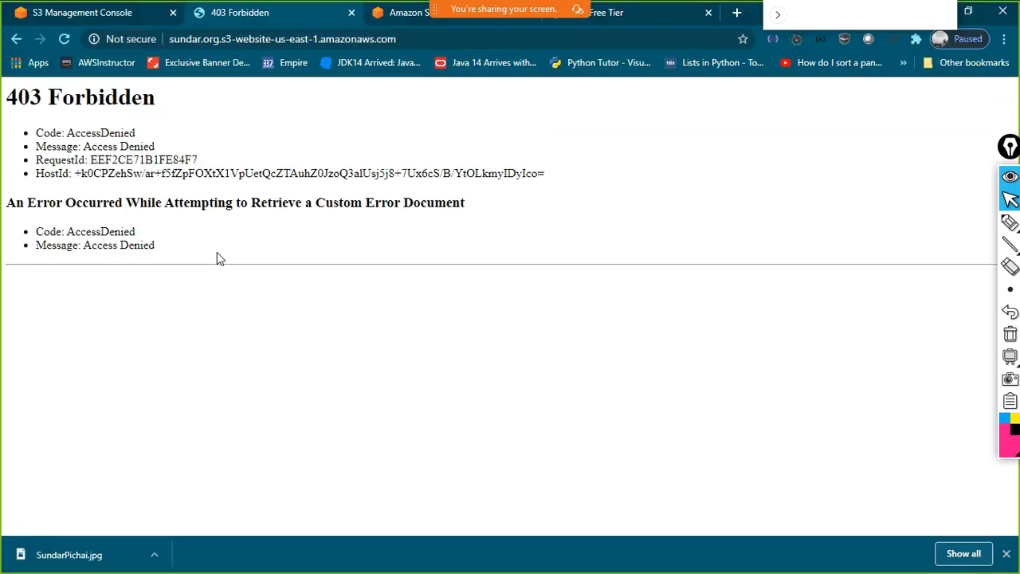
click(99, 14)
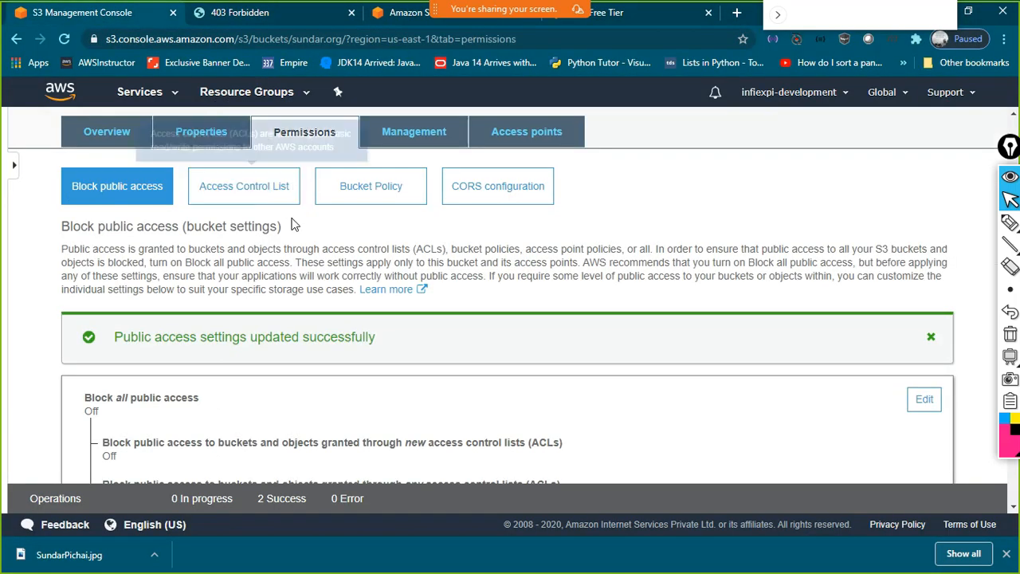
key(F11)
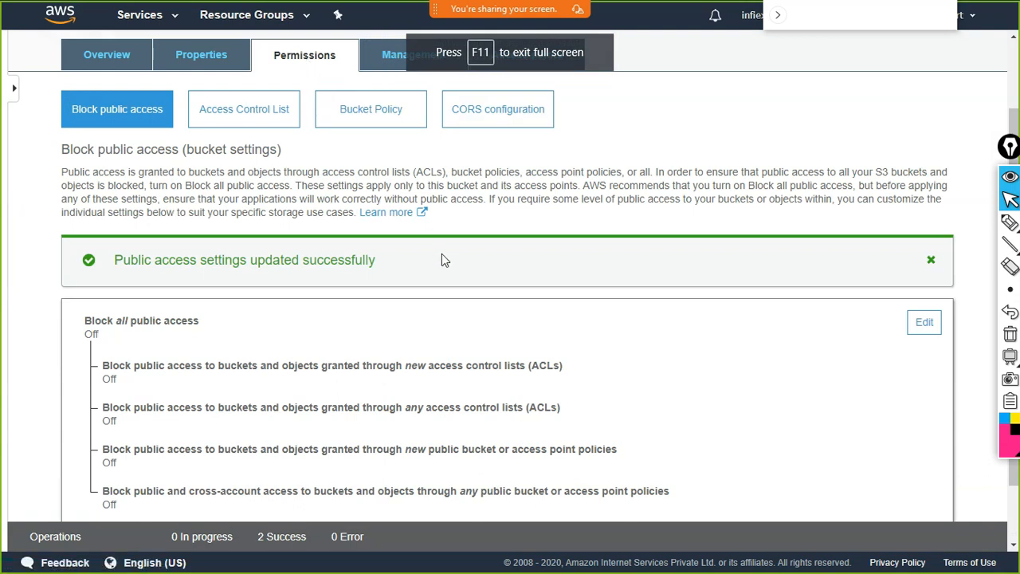
key(ctrl+shift+3)
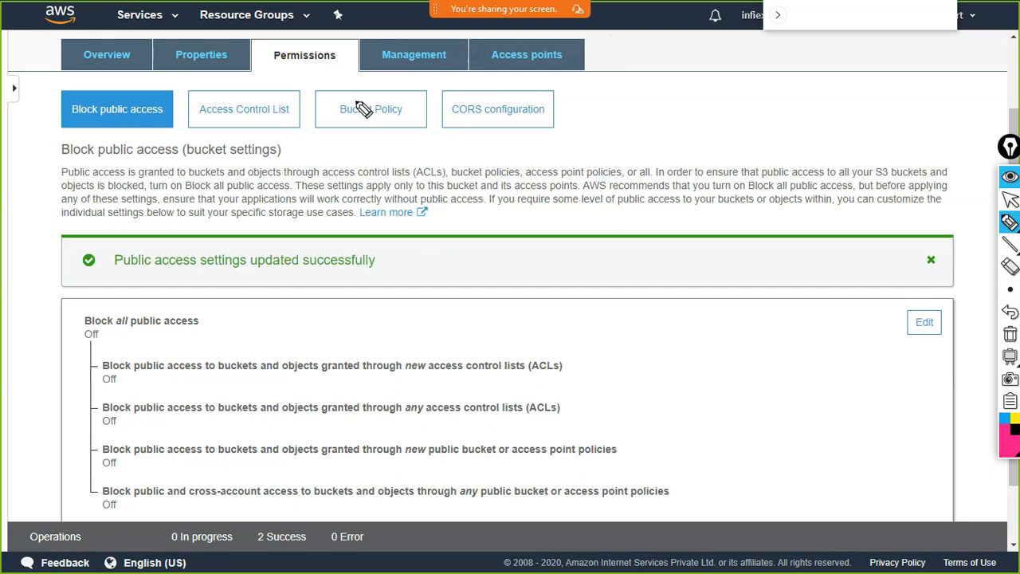
drag(30, 103, 35, 123)
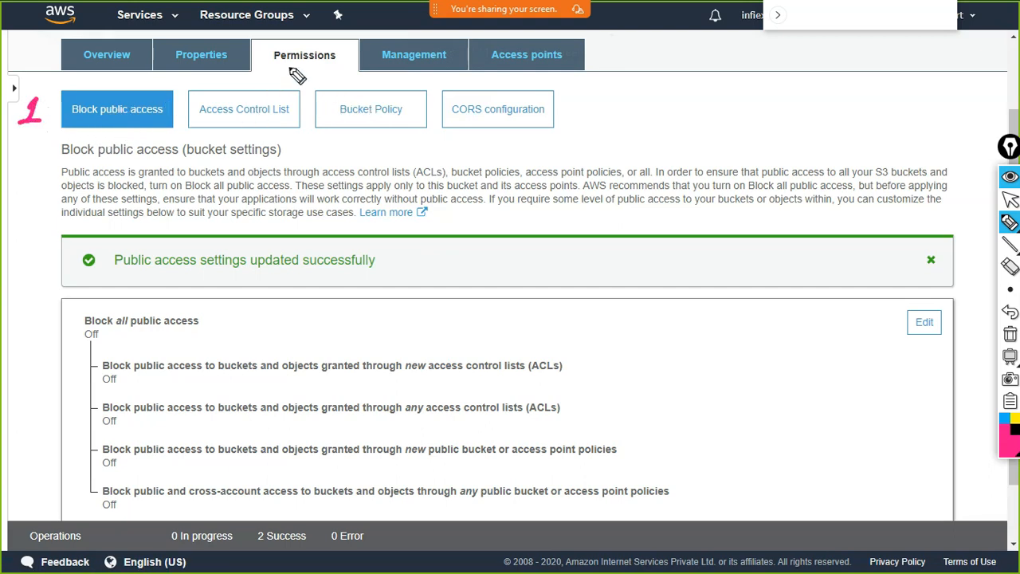
drag(272, 70, 336, 71)
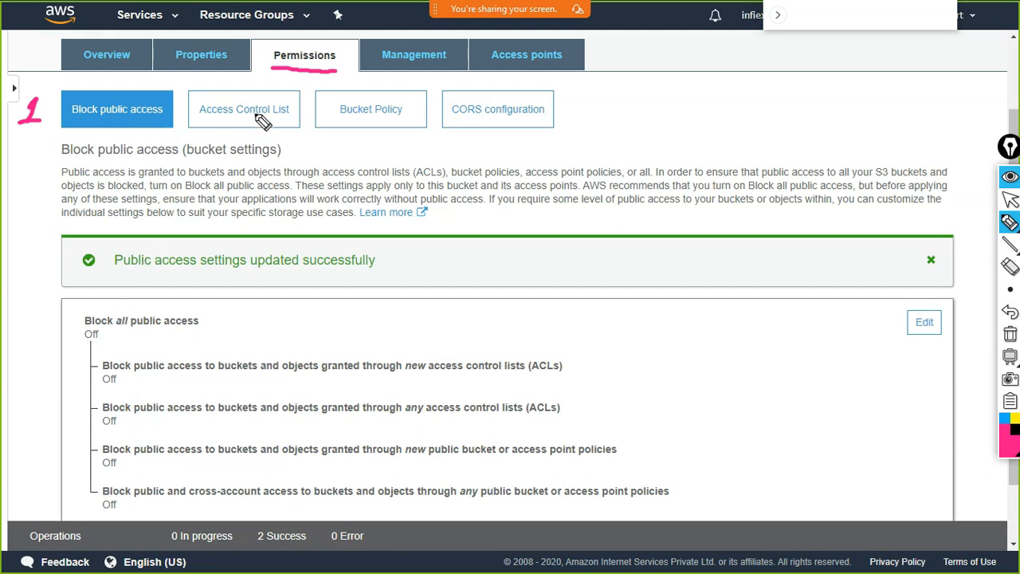
drag(342, 139, 363, 156)
mouse_move(343, 118)
mouse_down()
mouse_move(405, 115)
mouse_move(366, 97)
mouse_move(329, 110)
mouse_move(337, 114)
mouse_up()
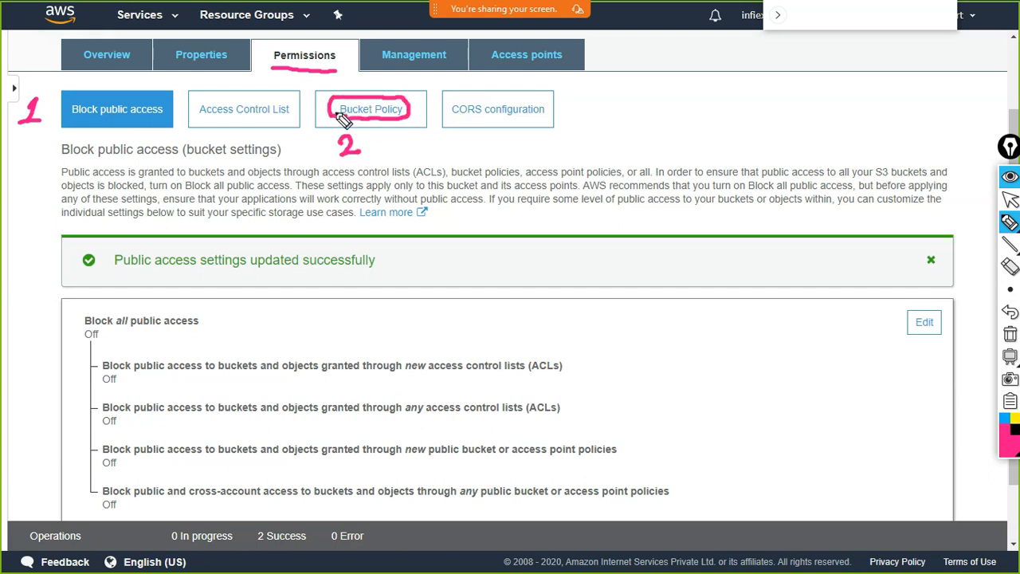
click(1010, 334)
click(1009, 201)
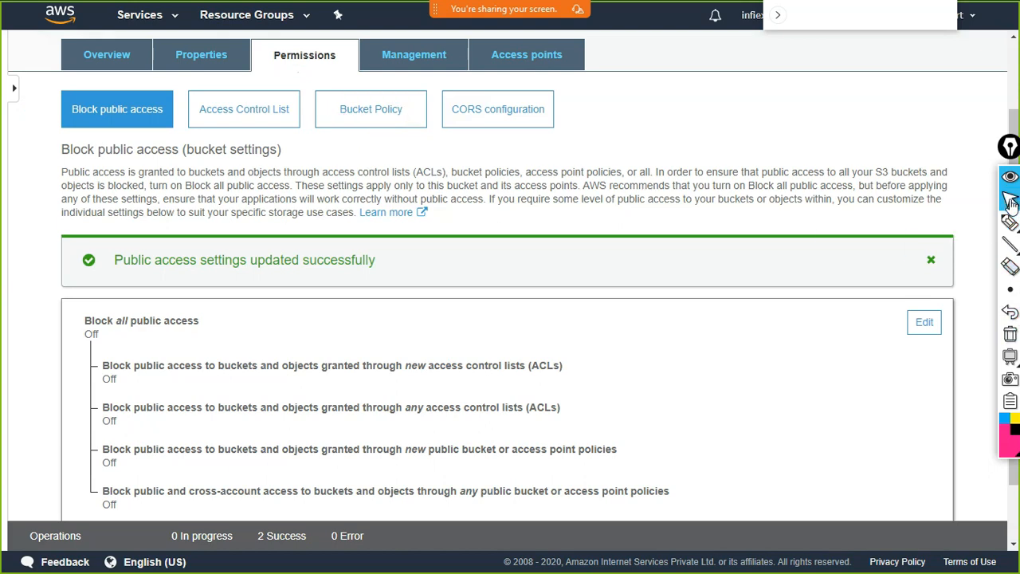
mouse_move(465, 12)
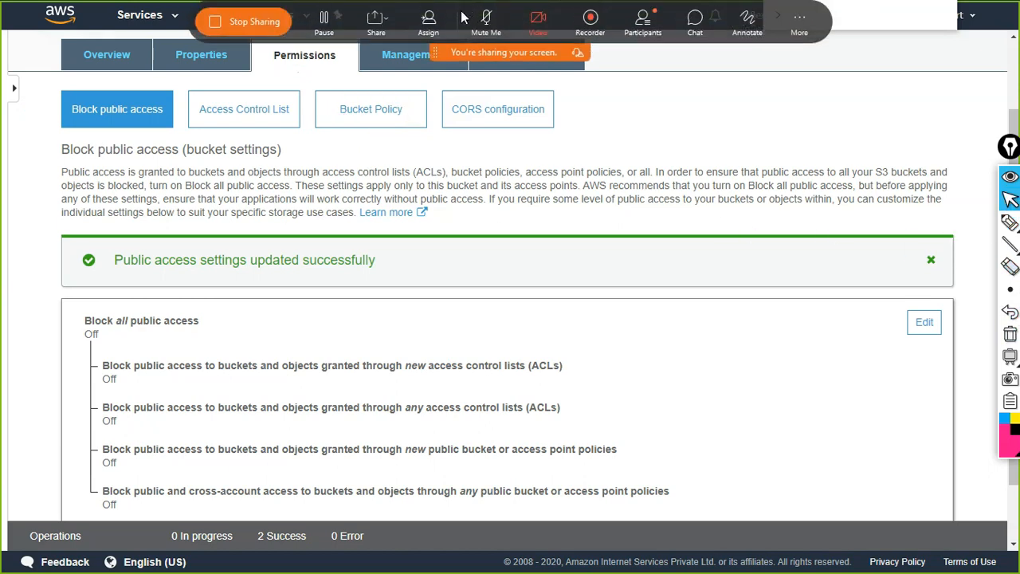
- Open the empty sundar.org bucket policy editor and select the bucket's ARN
click(387, 119)
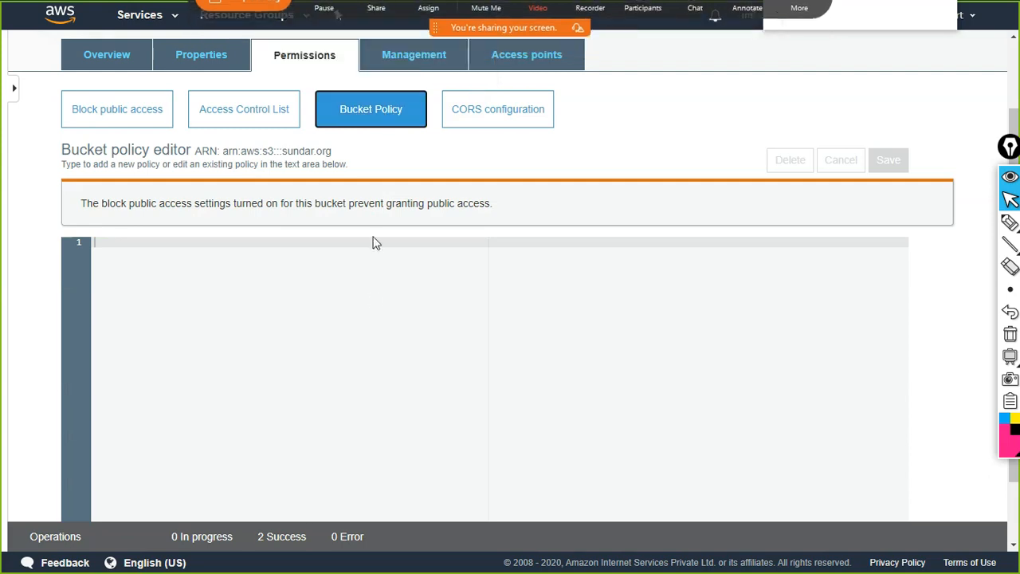
scroll(375, 271, down, 1)
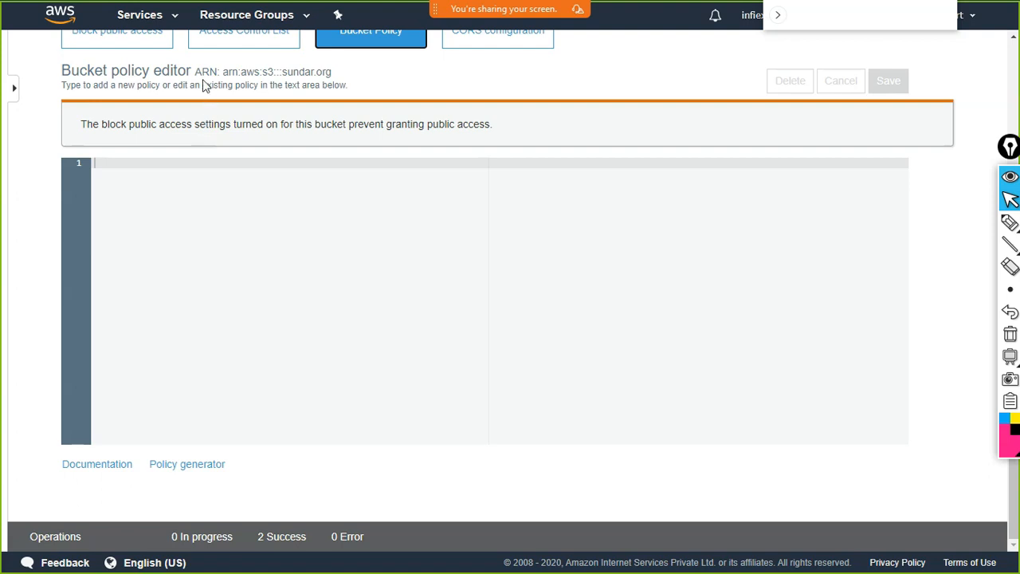
drag(196, 74, 334, 75)
key(ctrl+c)
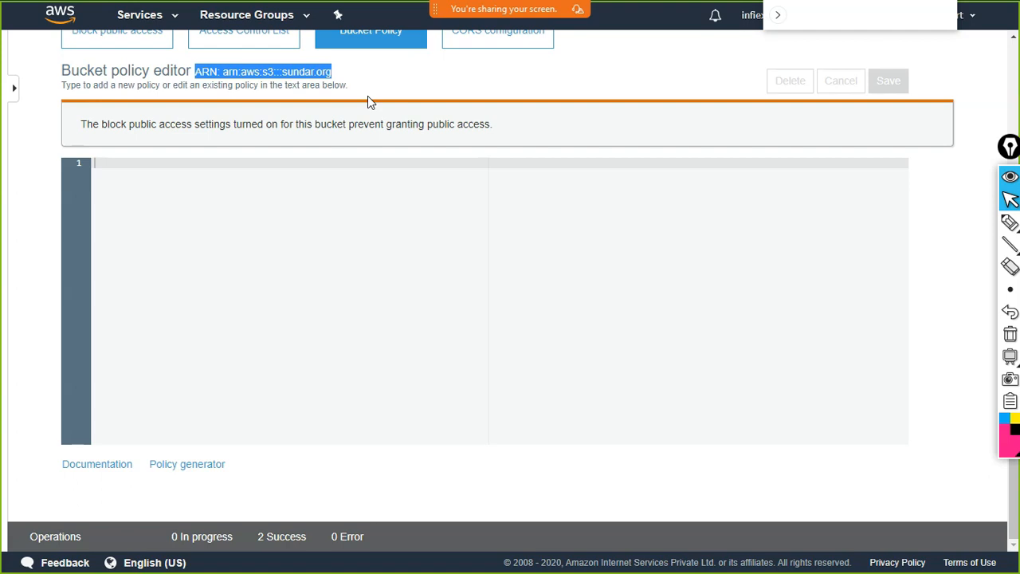
- Paste the bucket ARN on a new line in the Notepad notes, then go to the AWS Policy Generator
key(alt+Tab)
key(alt+Tab)
key(alt+Tab)
key(Right)
key(Return)
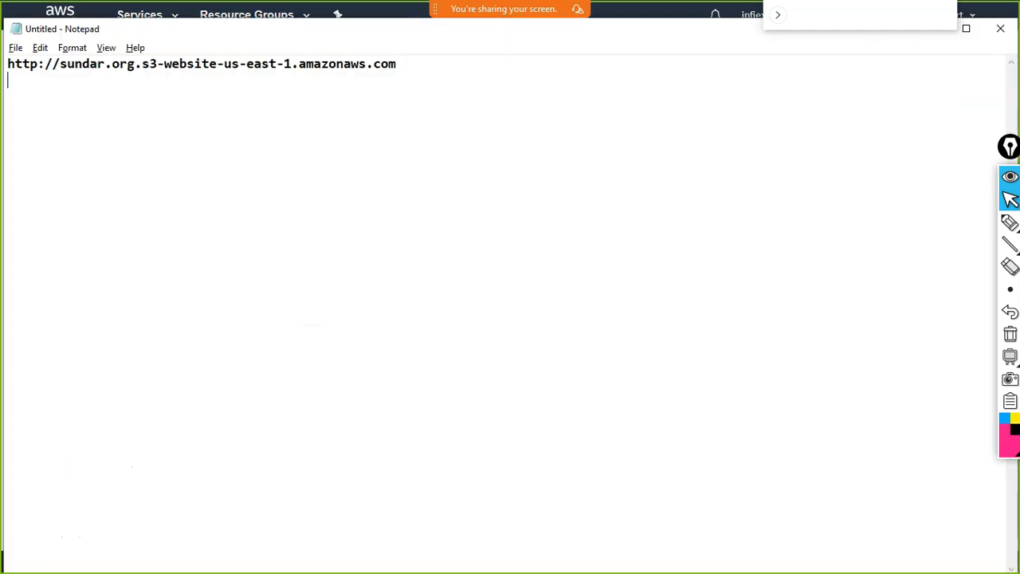
key(ctrl+v)
key(alt+Tab)
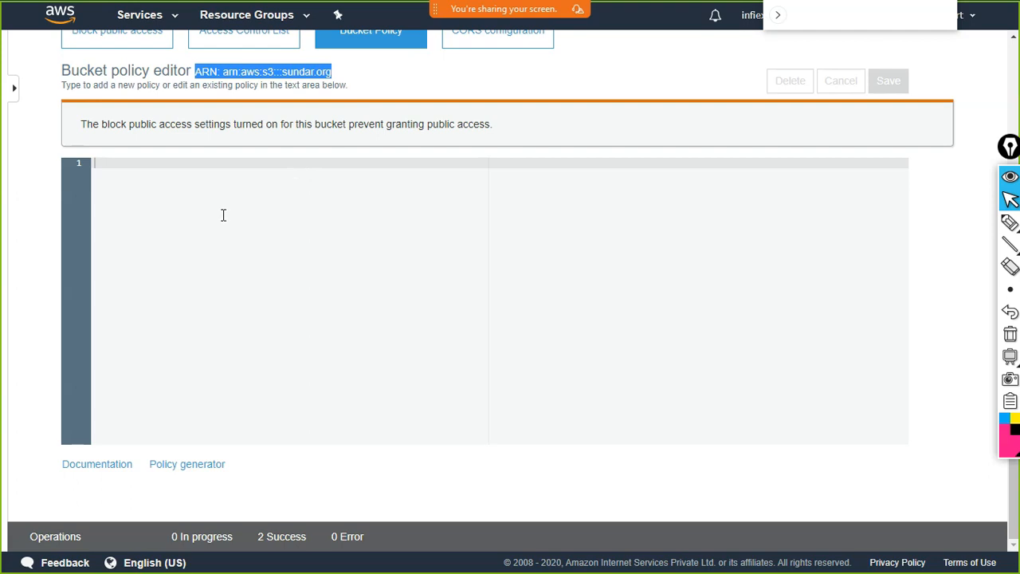
click(188, 464)
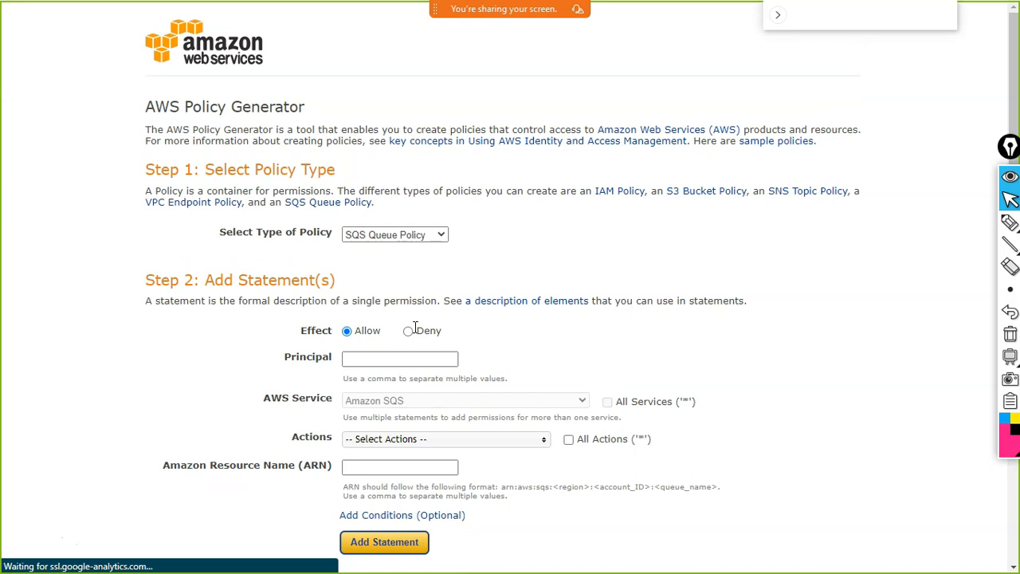
- Choose S3 Bucket Policy as the policy type and set the Principal to *
click(410, 237)
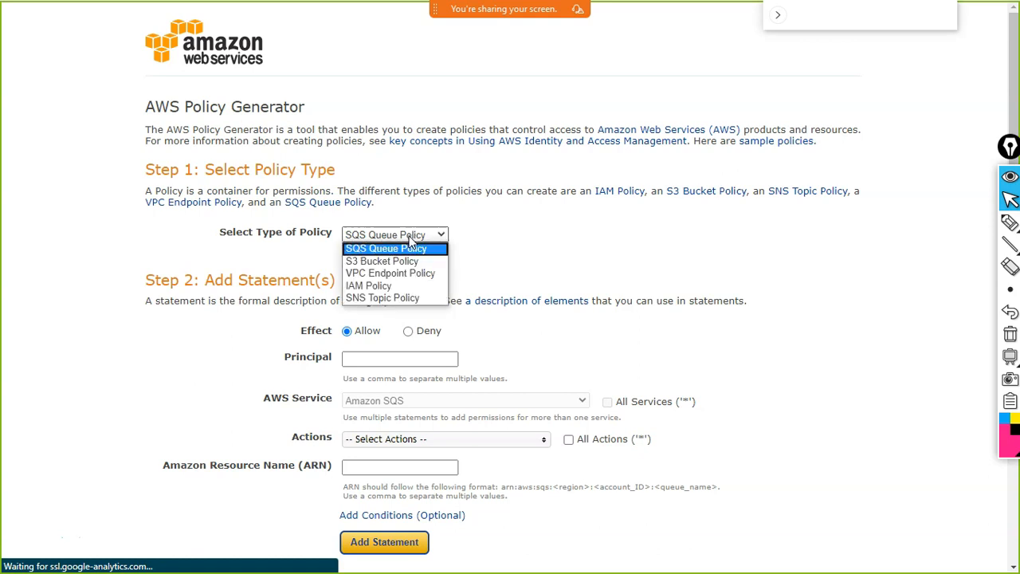
click(406, 262)
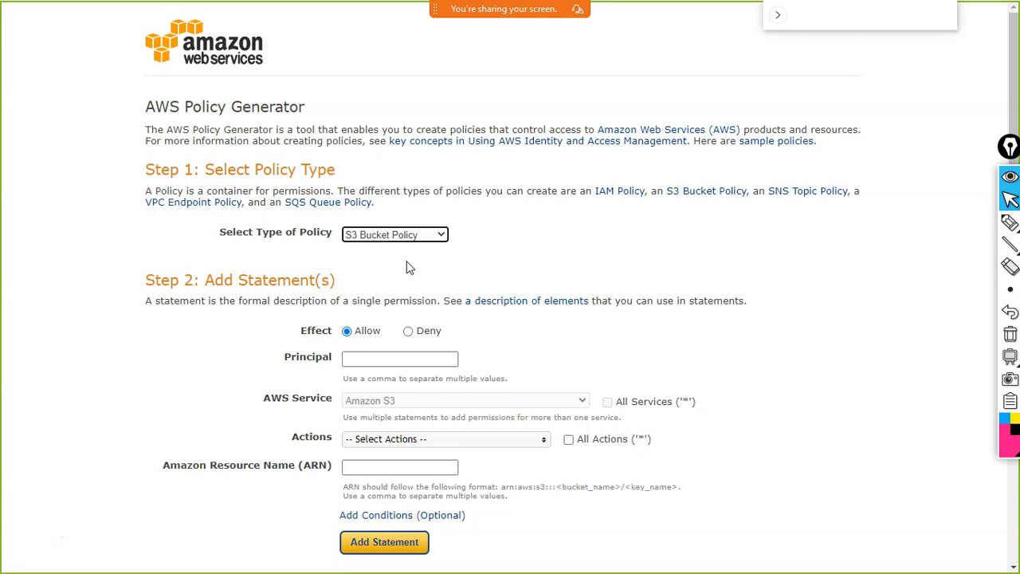
scroll(407, 267, down, 1)
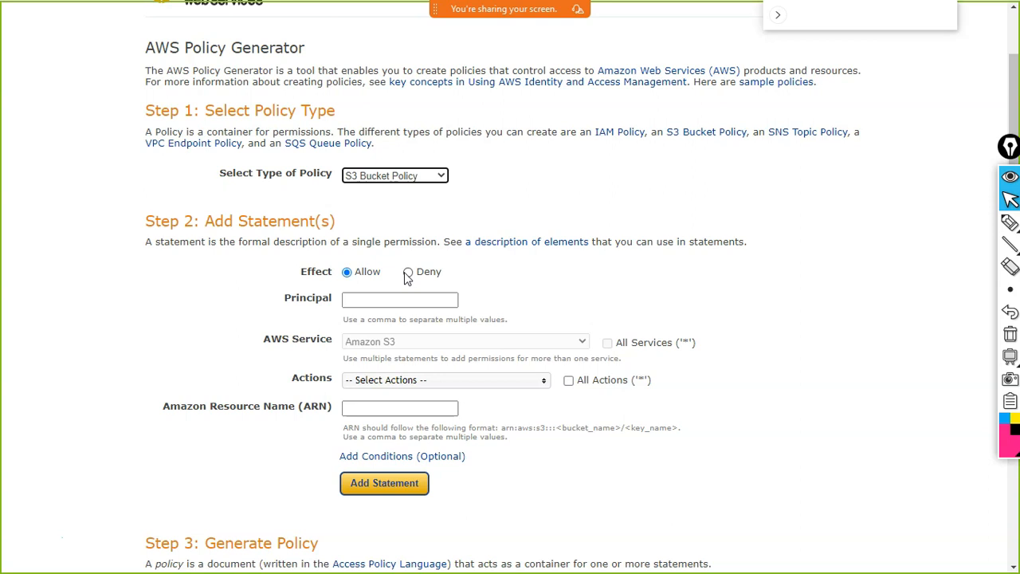
click(381, 300)
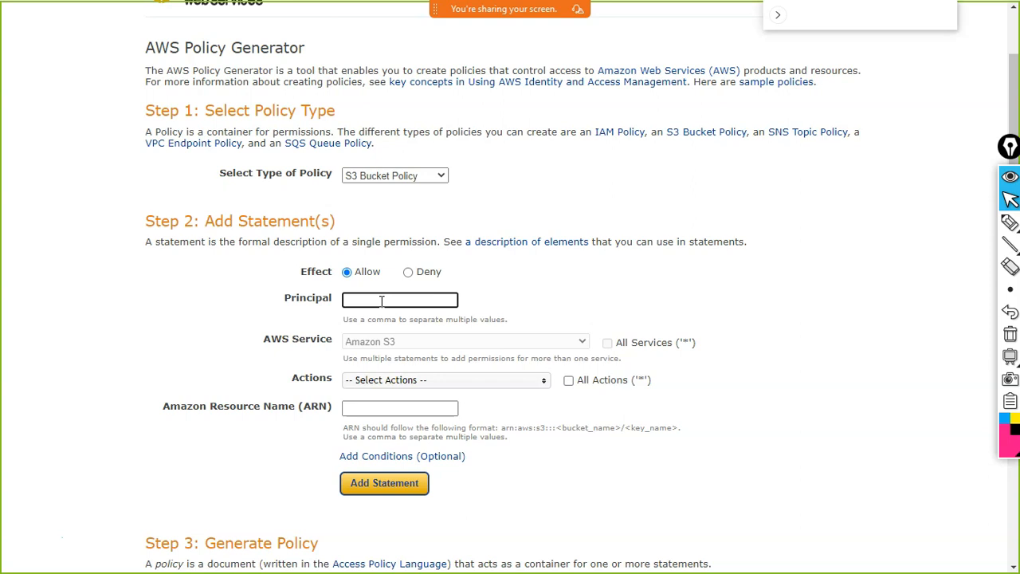
text(*)
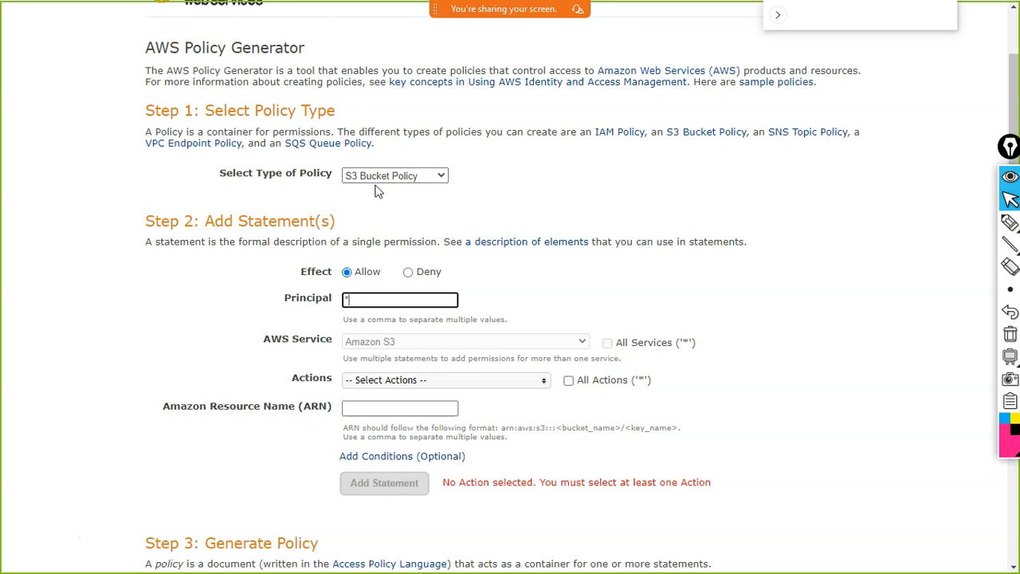
- Allow All Actions for Amazon S3 and place the cursor in the empty ARN field
click(372, 388)
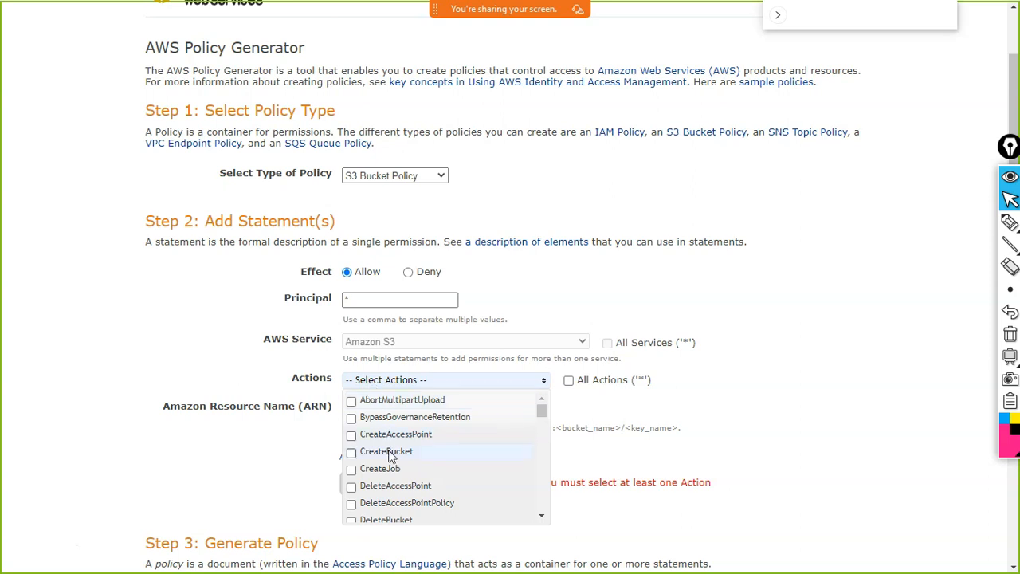
scroll(391, 454, down, 6)
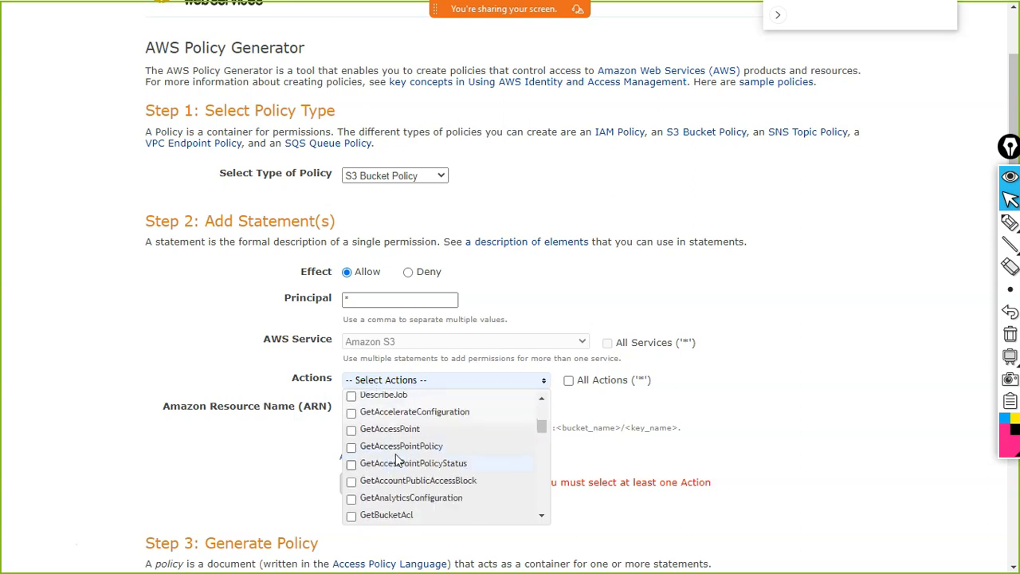
click(568, 380)
scroll(769, 374, down, 2)
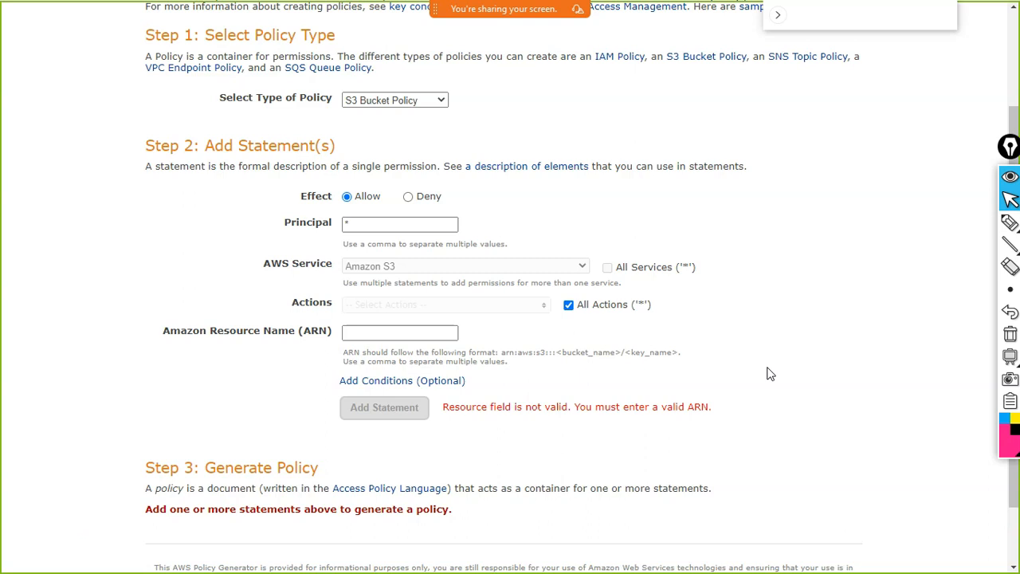
click(431, 334)
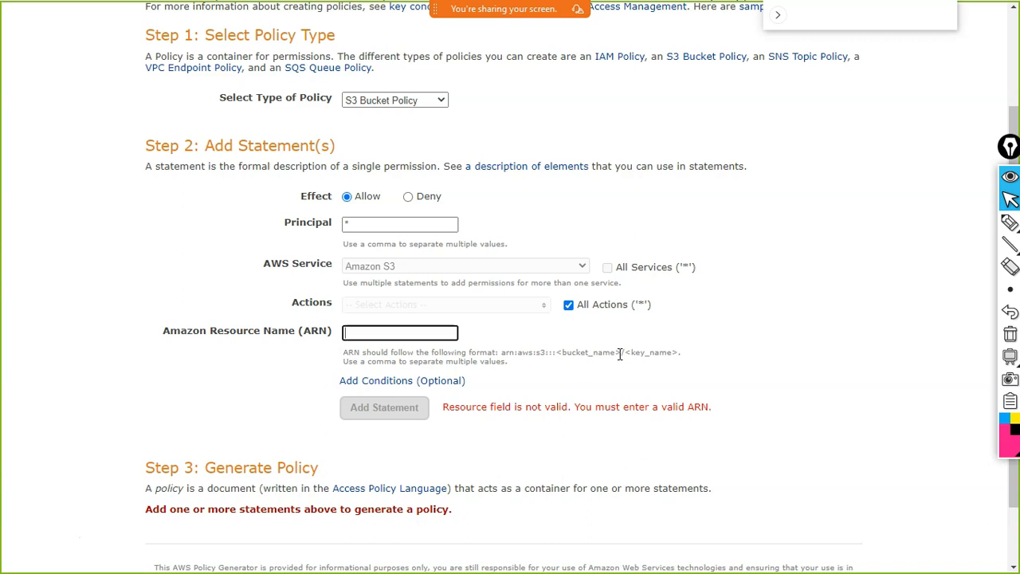
- Copy the bucket ARN line from Notepad and paste it into the ARN field with /* appended
key(alt+Tab)
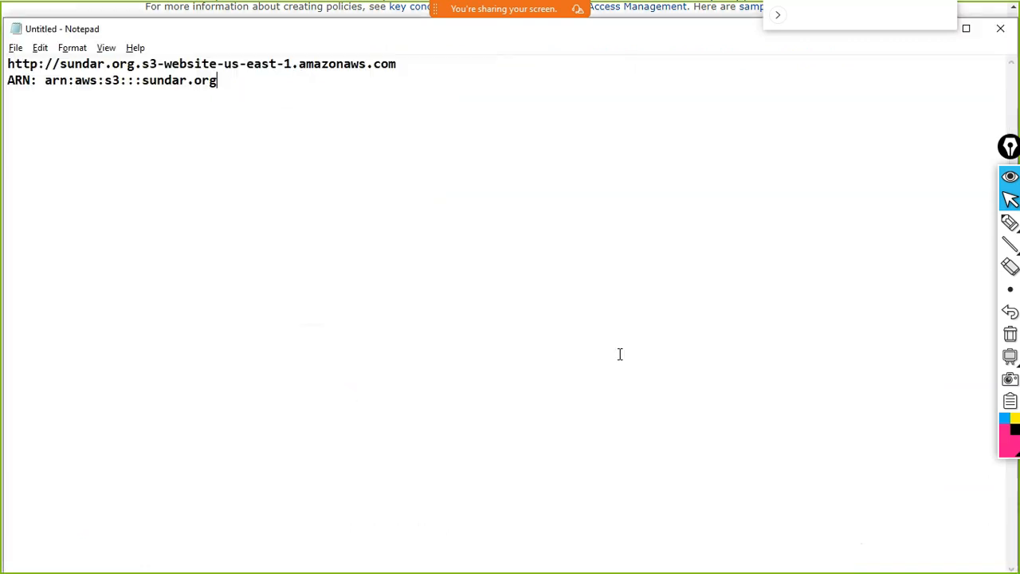
drag(220, 82, 142, 81)
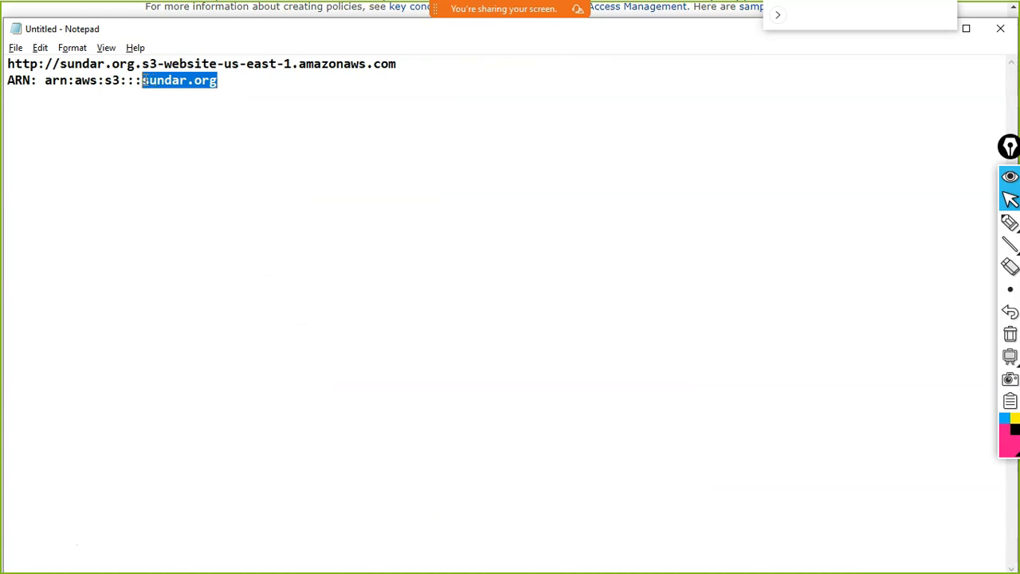
click(220, 80)
drag(217, 81, 8, 81)
key(ctrl+c)
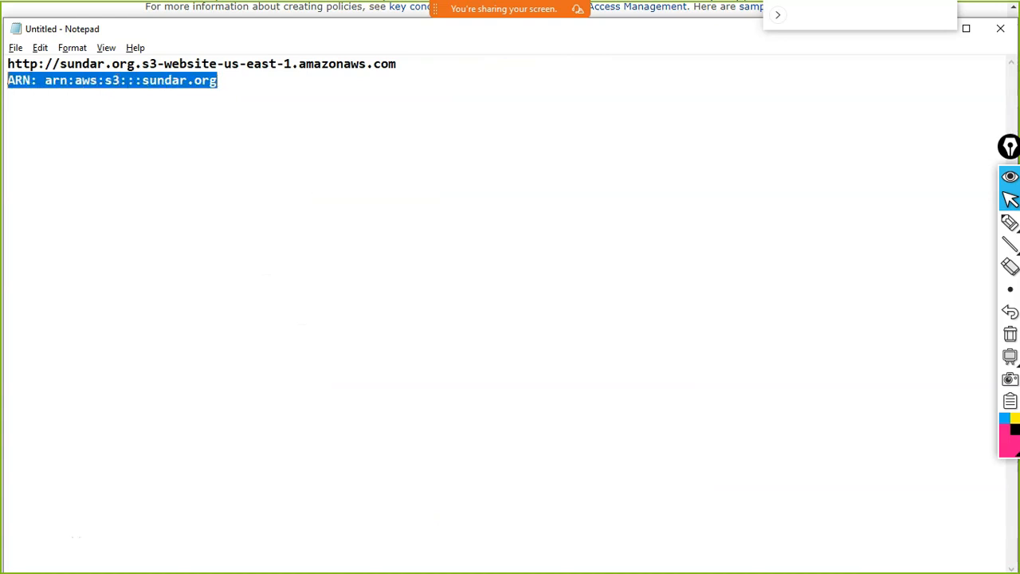
key(alt+Tab)
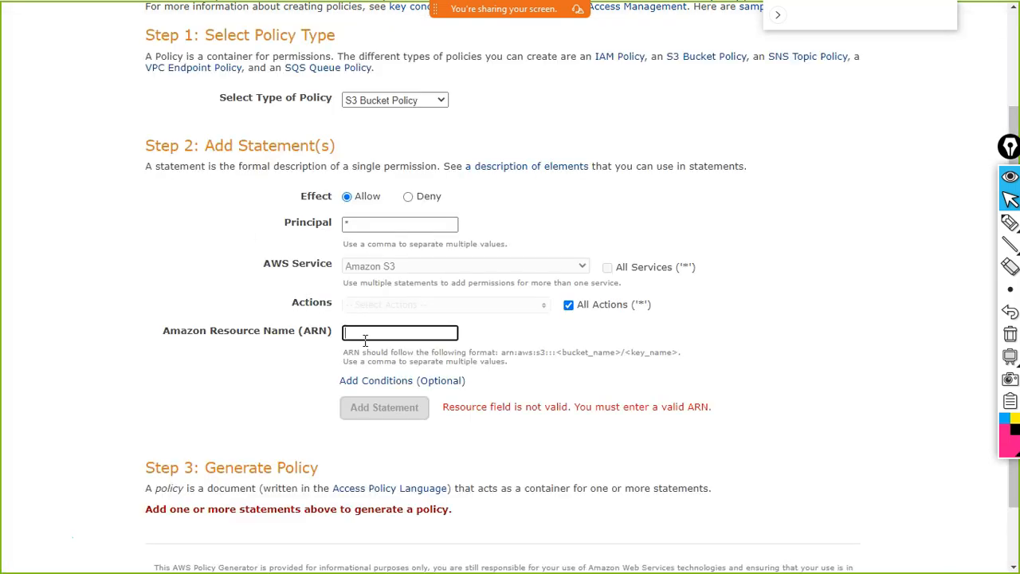
key(ctrl+v)
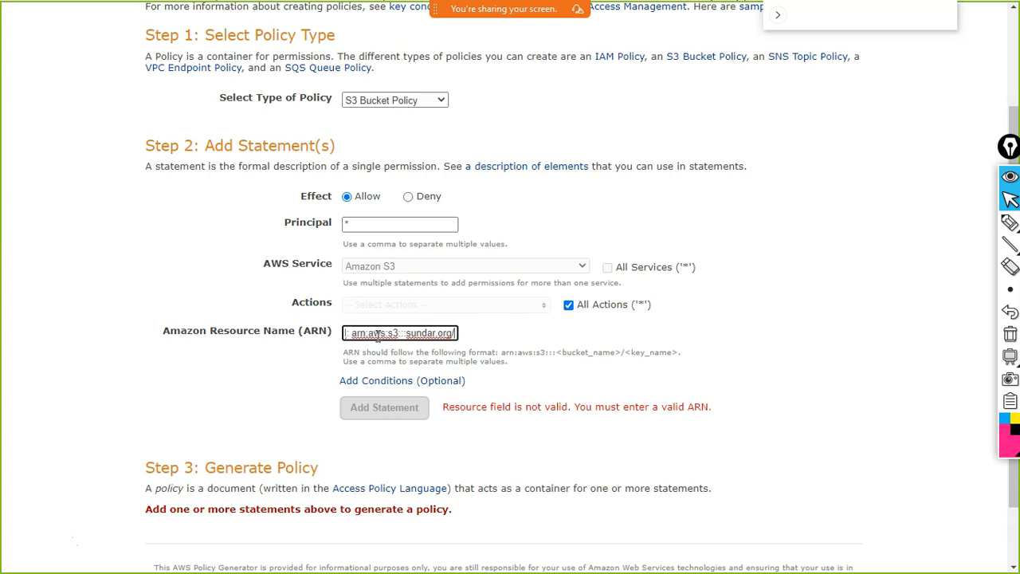
text(/*)
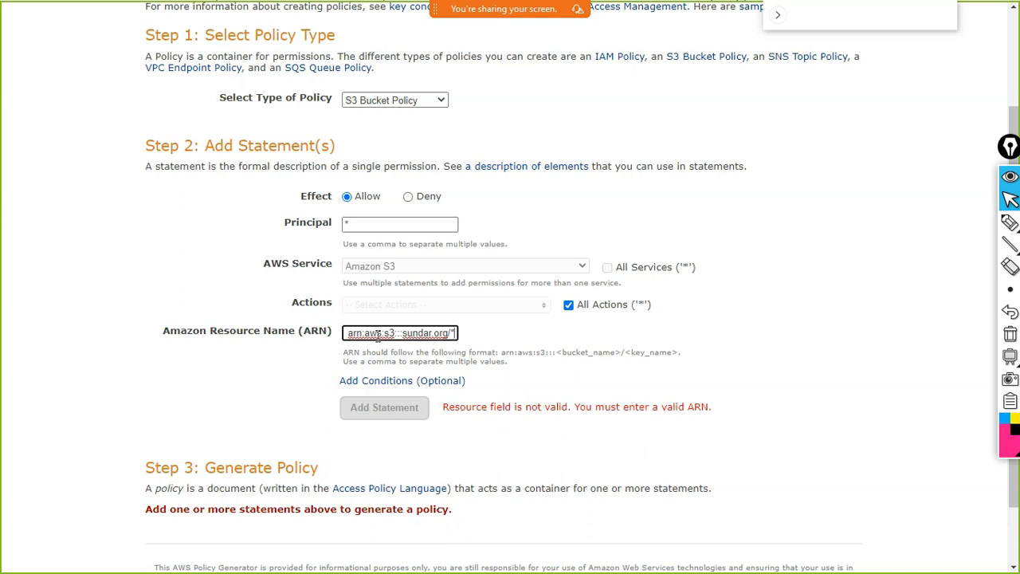
- Fix the ARN field so it reads arn:aws:s3:::sundar.org/* without the 'ARN:' label
key(shift+Left)
key(shift+Left)
scroll(374, 407, down, 2)
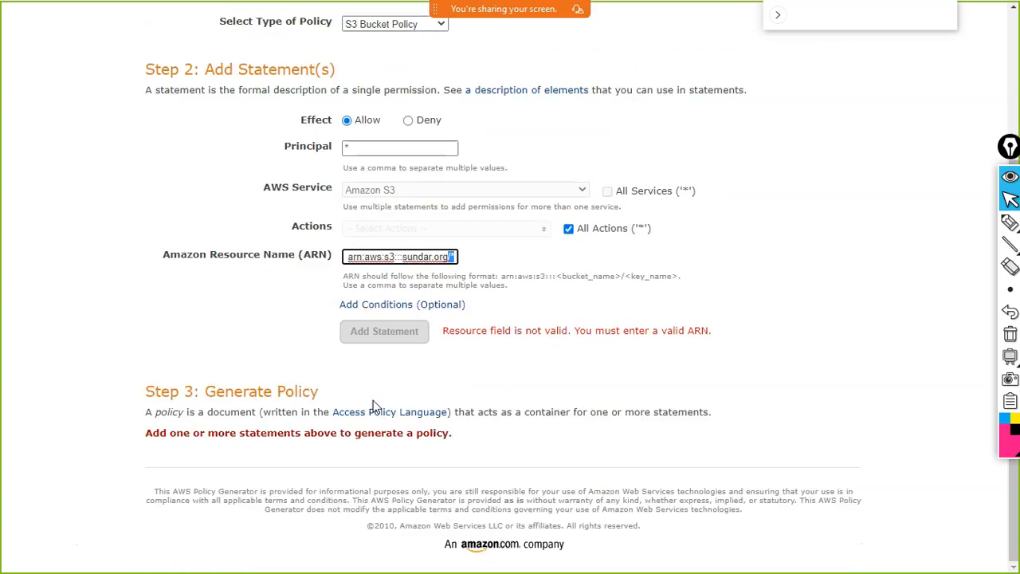
click(482, 404)
scroll(438, 275, up, 1)
click(438, 273)
key(Right)
key(Right)
key(Right)
key(Right)
key(Right)
key(Right)
key(BackSpace)
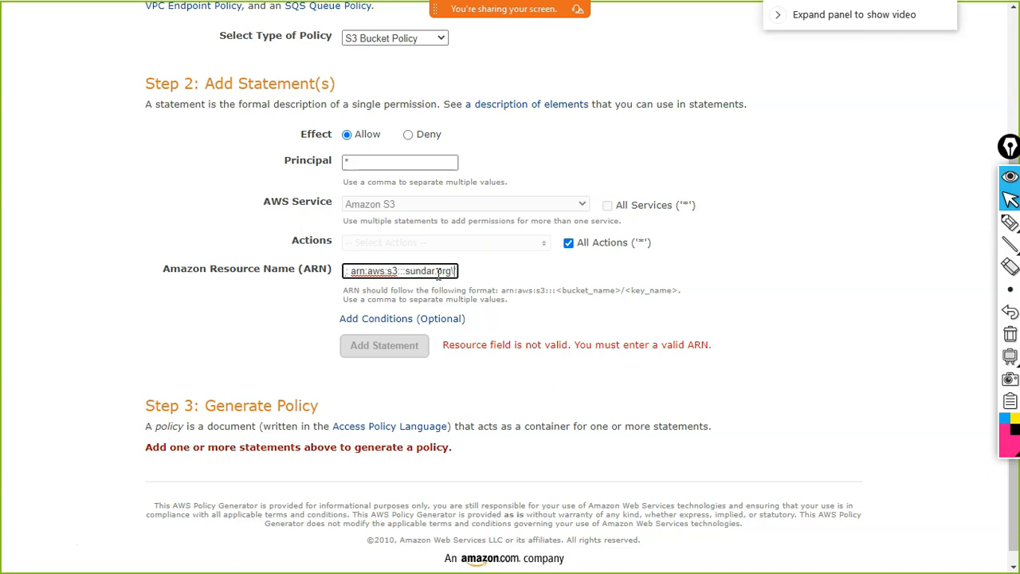
key(BackSpace)
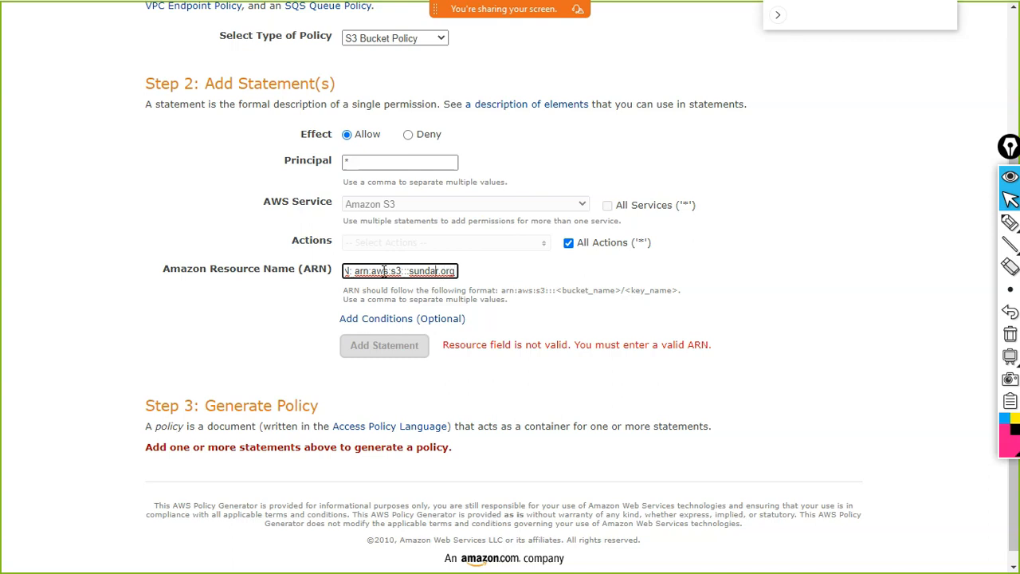
key(Home)
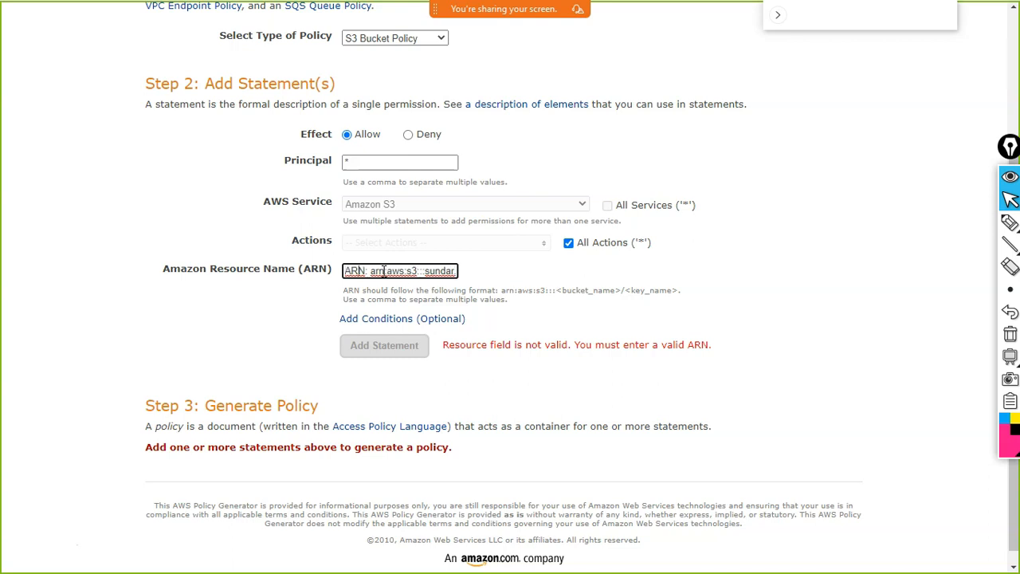
key(Delete)
key(Delete)
key(Delete)
key(Delete)
key(Delete)
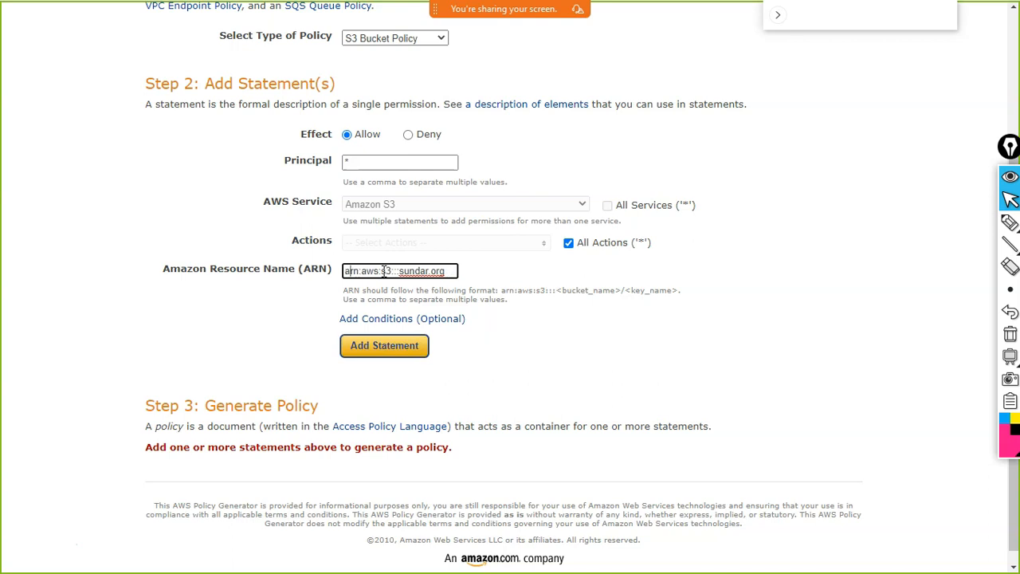
key(End)
text(/*)
- Delete the 'ARN: ' label in the Notepad notes and select the bare bucket ARN
key(alt+Tab)
click(29, 80)
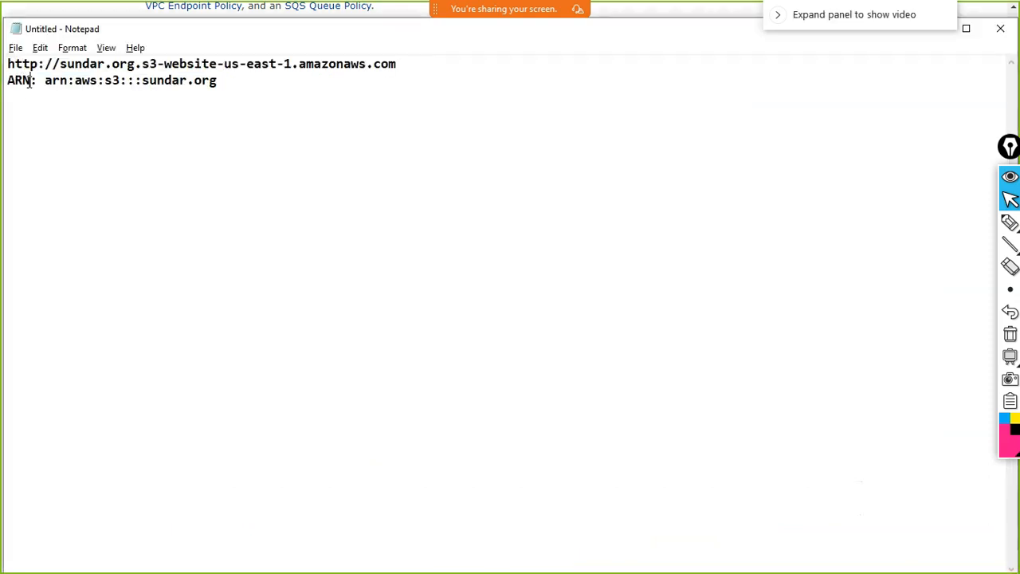
drag(46, 81, 6, 86)
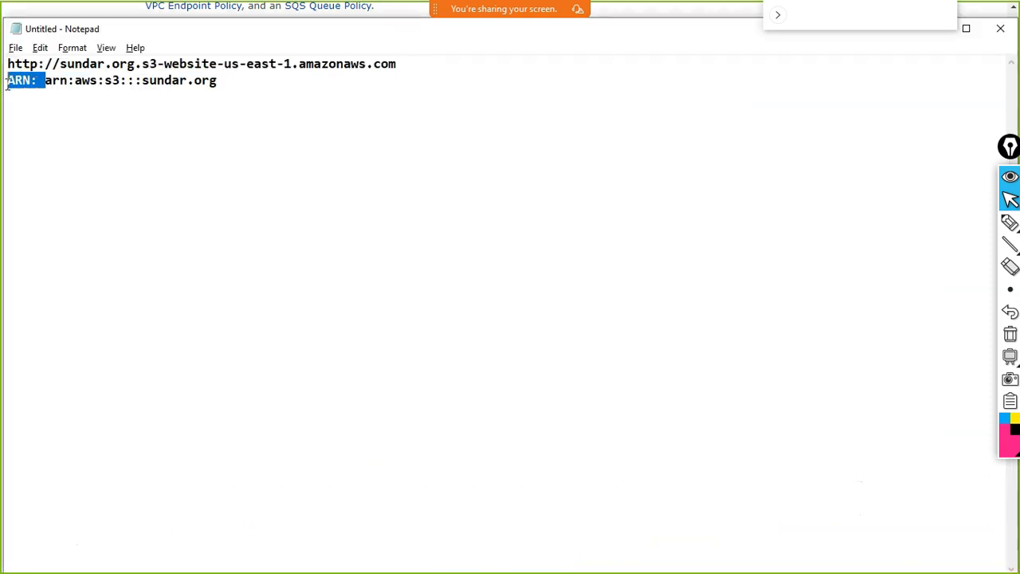
key(BackSpace)
click(182, 83)
drag(182, 83, 5, 83)
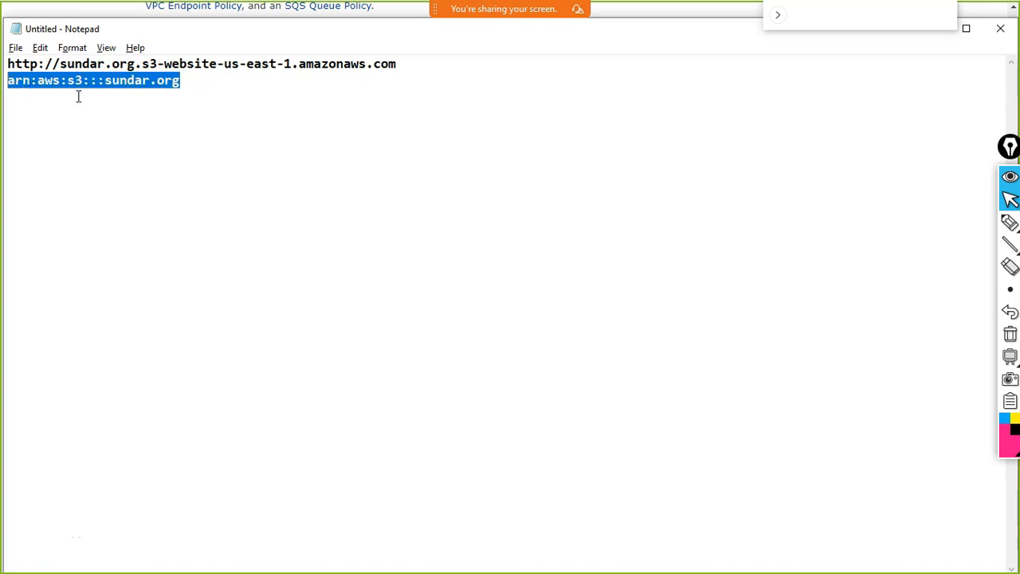
key(alt+Tab)
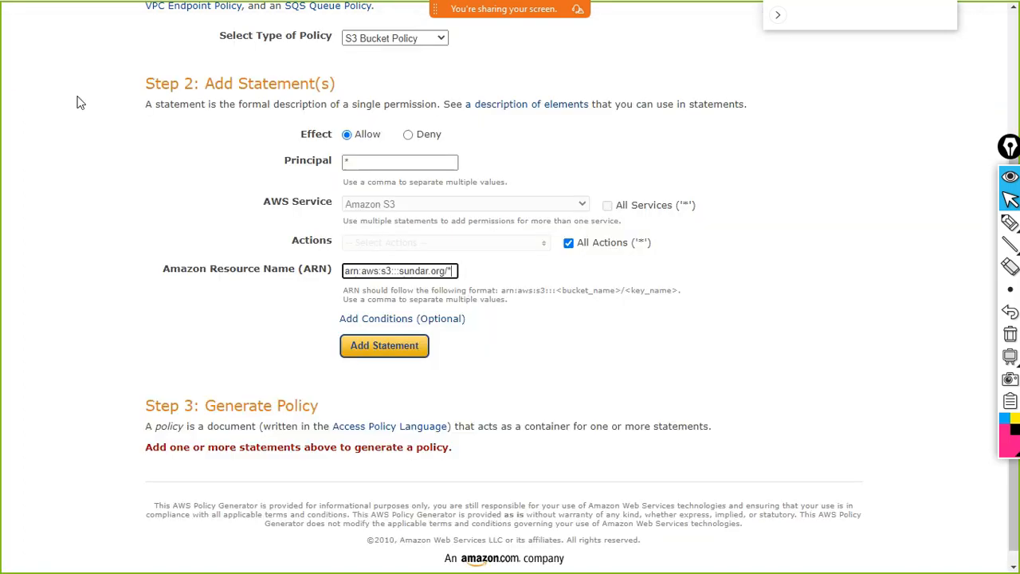
- Add the Allow * s3:* statement, generate the policy JSON, and select the whole document
click(384, 348)
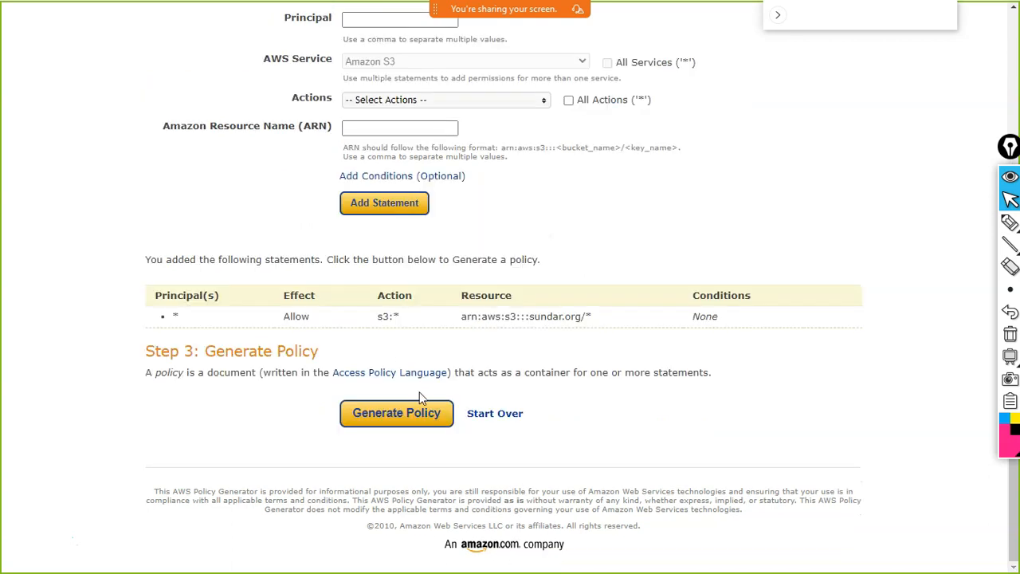
click(417, 421)
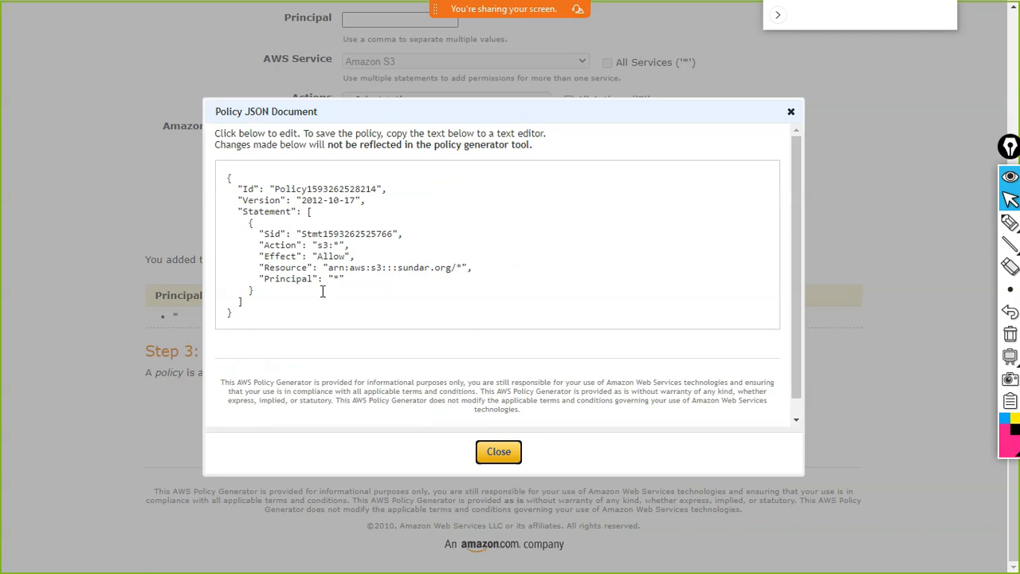
drag(228, 175, 238, 315)
key(ctrl+c)
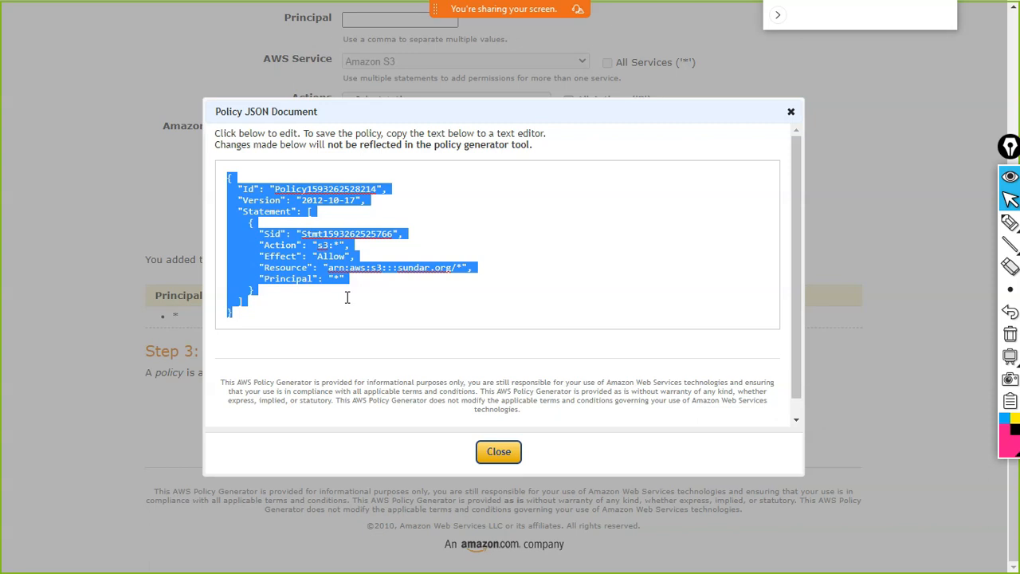
key(F11)
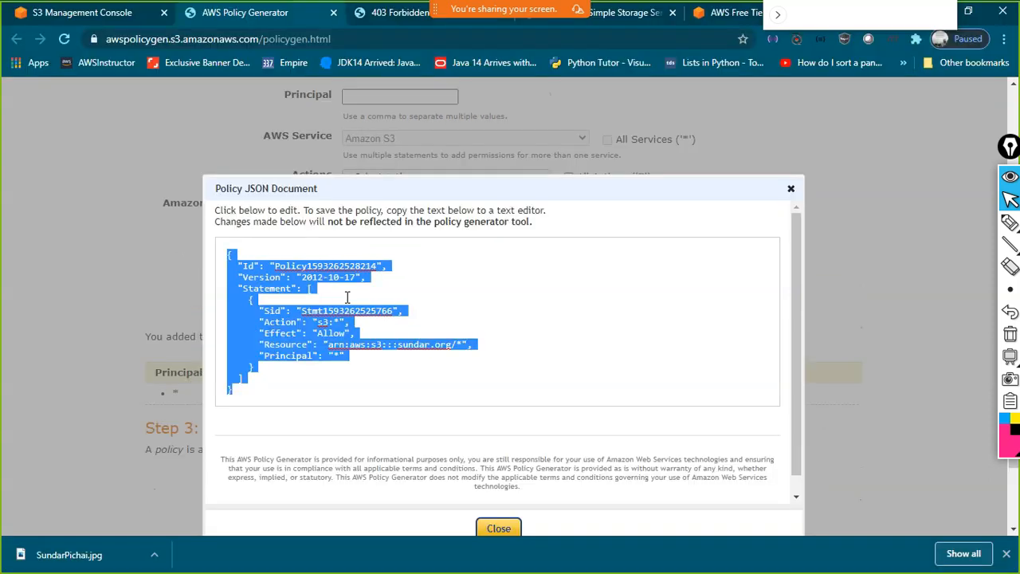
- Paste the generated JSON into the sundar.org bucket policy editor, save it, and check the public access warning
click(80, 12)
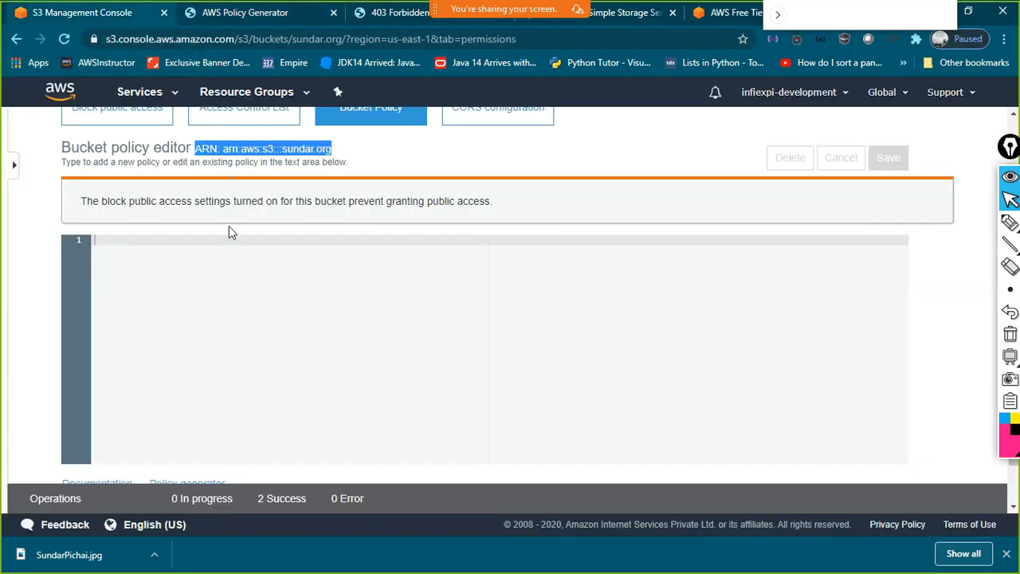
scroll(228, 271, down, 1)
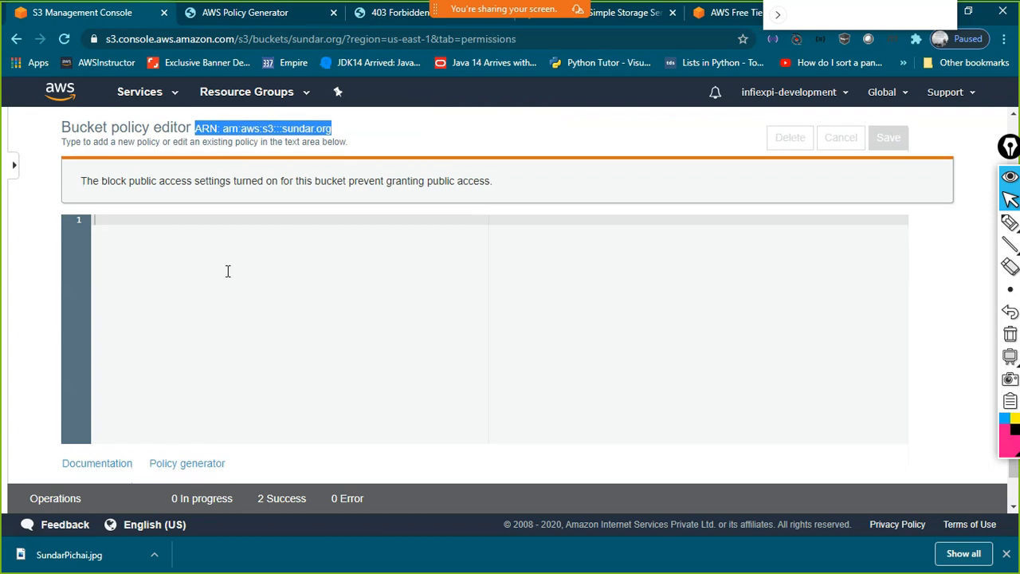
key(F11)
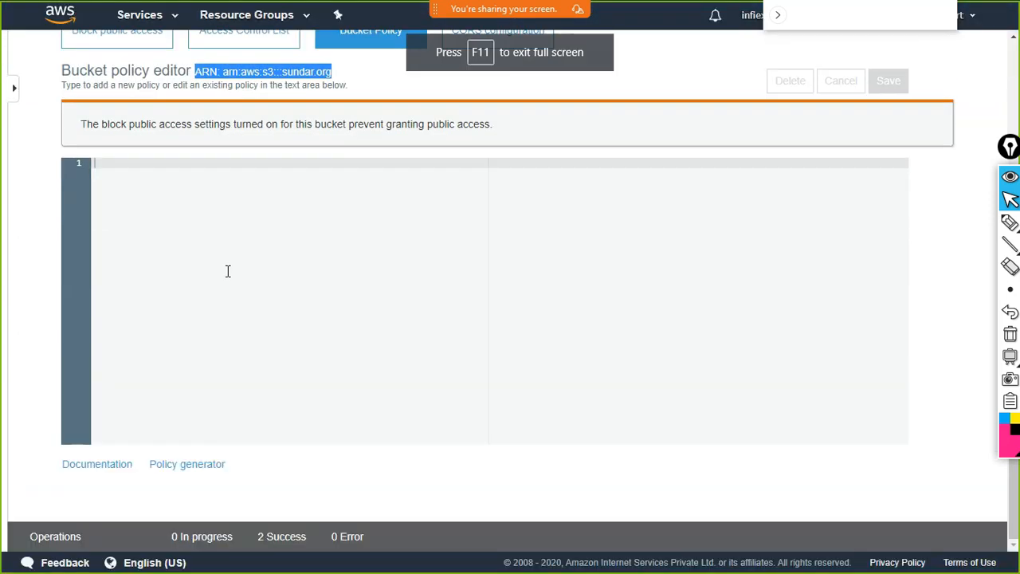
click(213, 220)
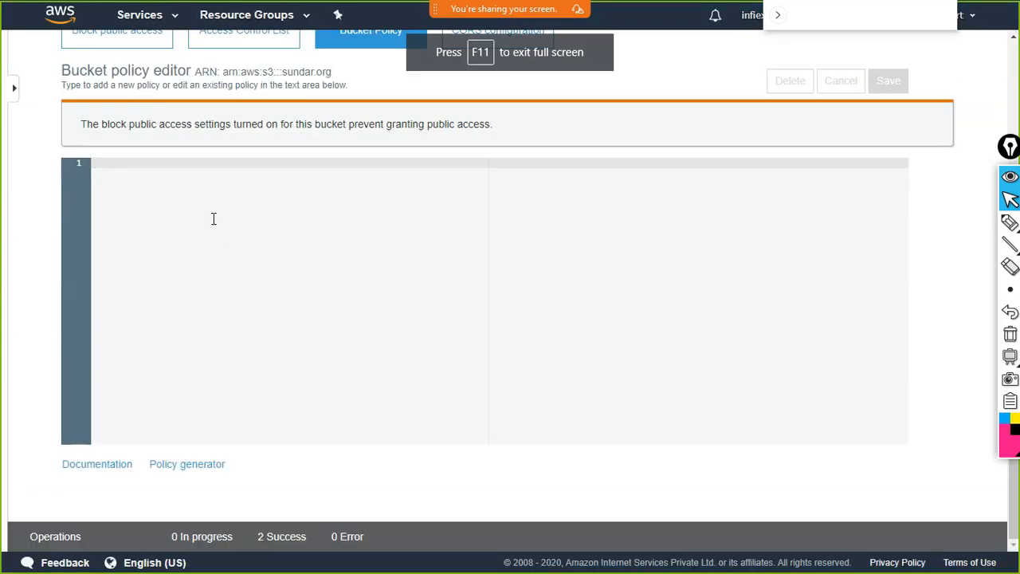
key(ctrl+v)
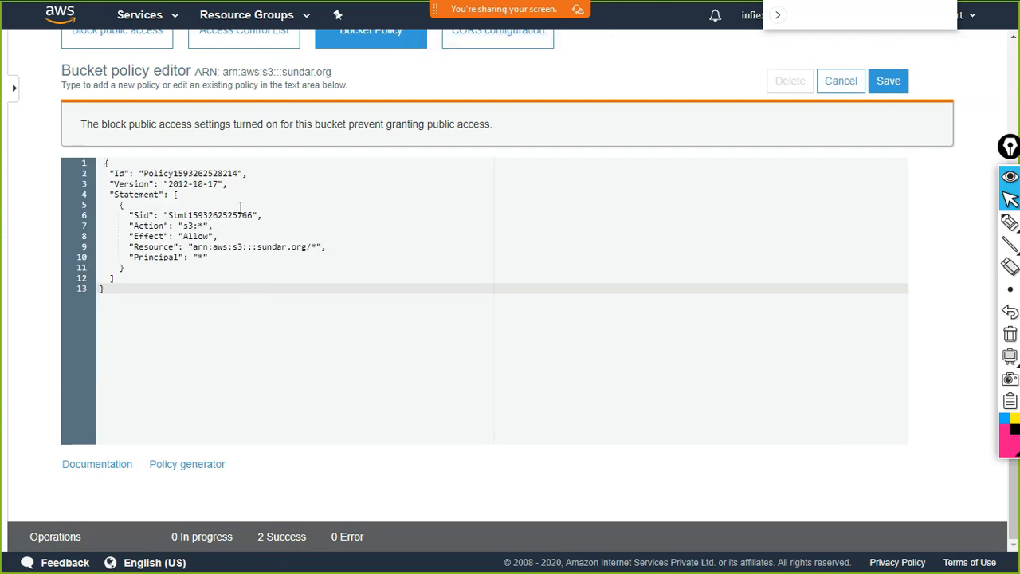
click(888, 81)
scroll(529, 234, up, 1)
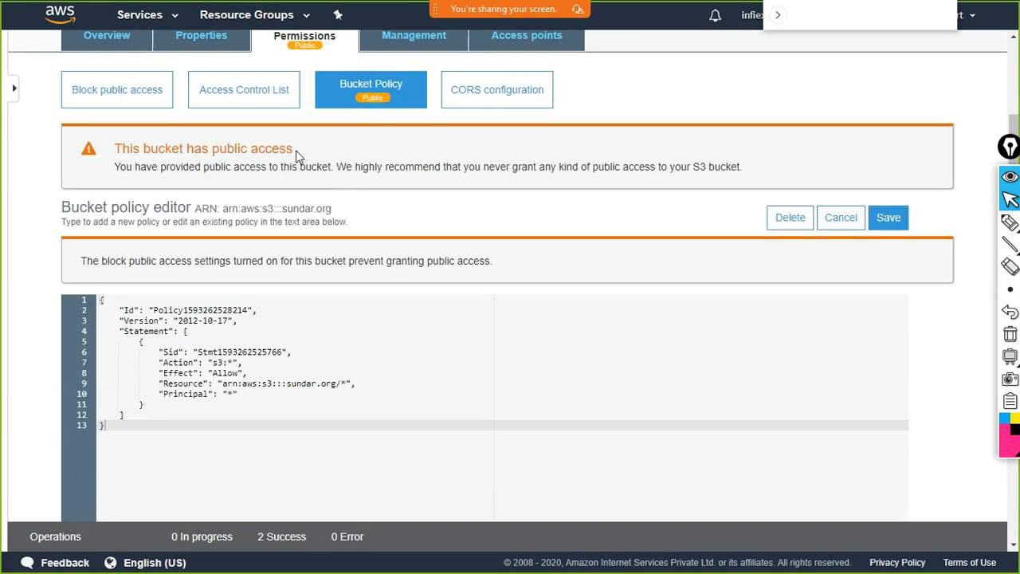
drag(296, 149, 117, 153)
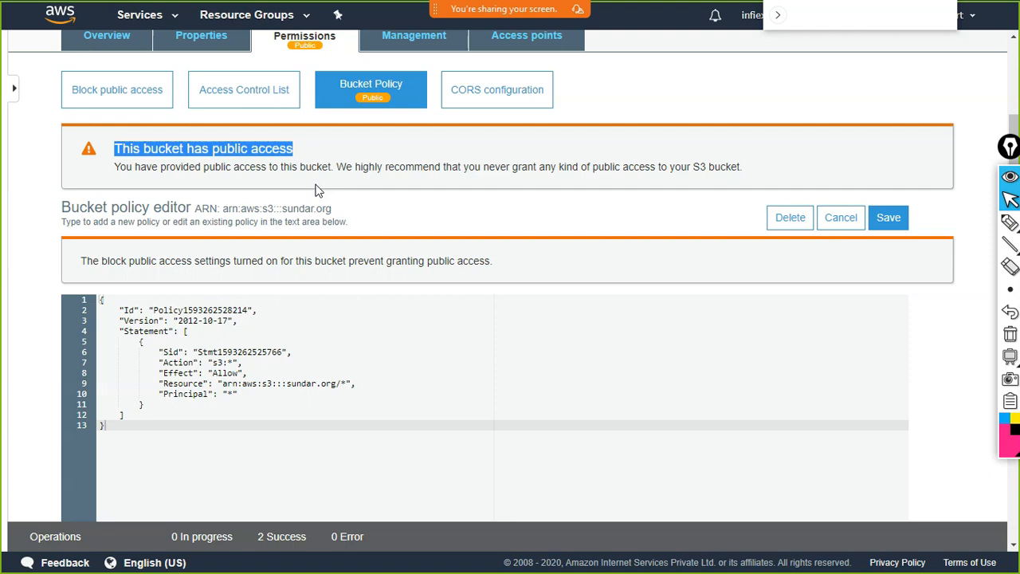
- Review the bucket's Properties, Permissions and saved Bucket Policy, then return to Overview outside full screen
click(111, 44)
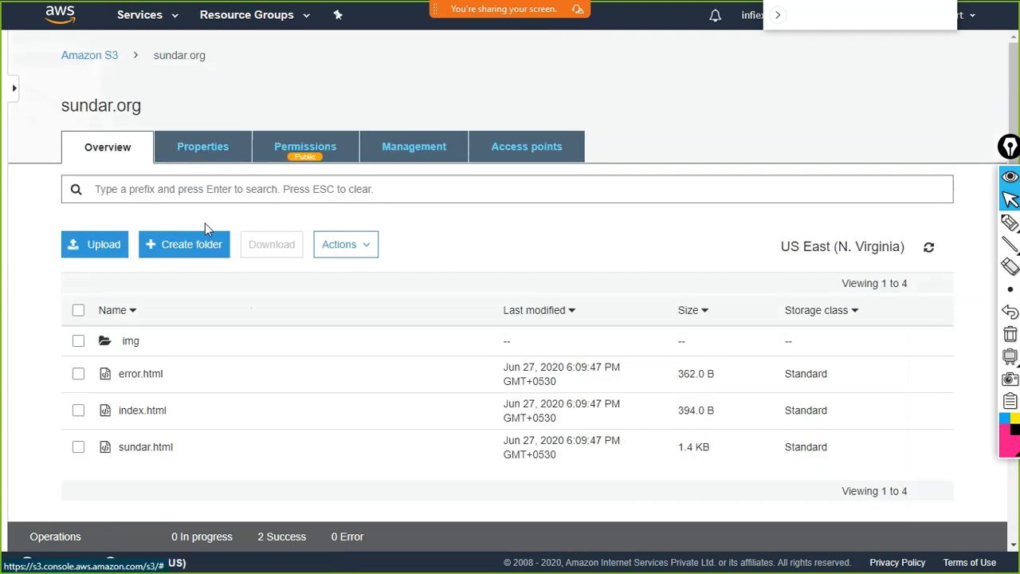
click(211, 152)
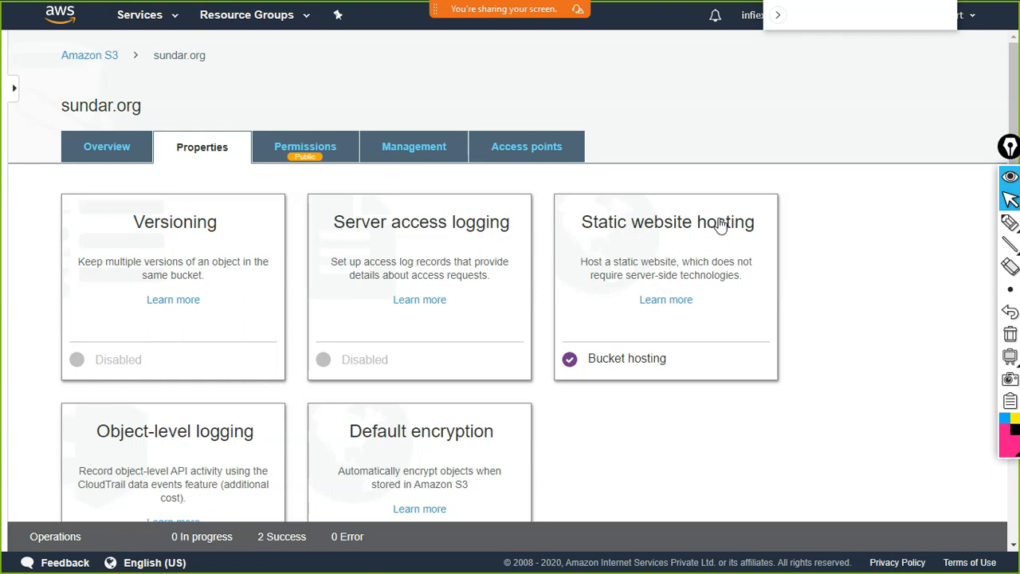
click(310, 143)
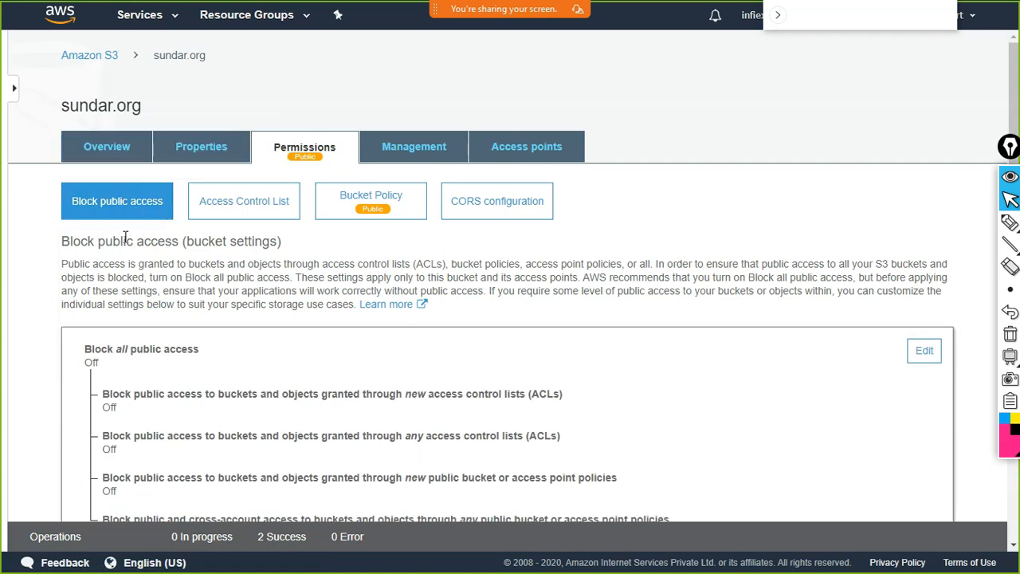
click(376, 205)
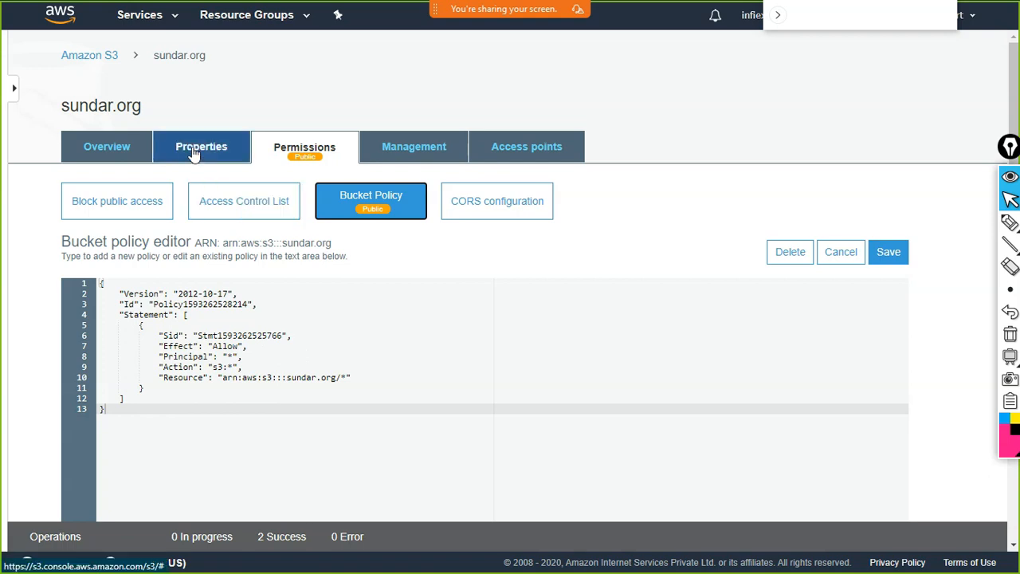
click(119, 153)
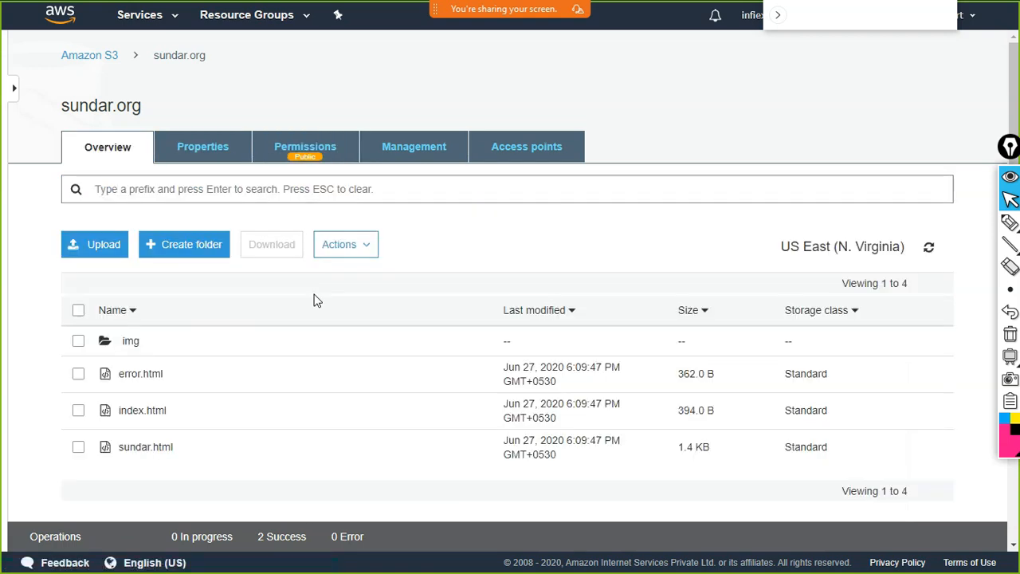
key(F11)
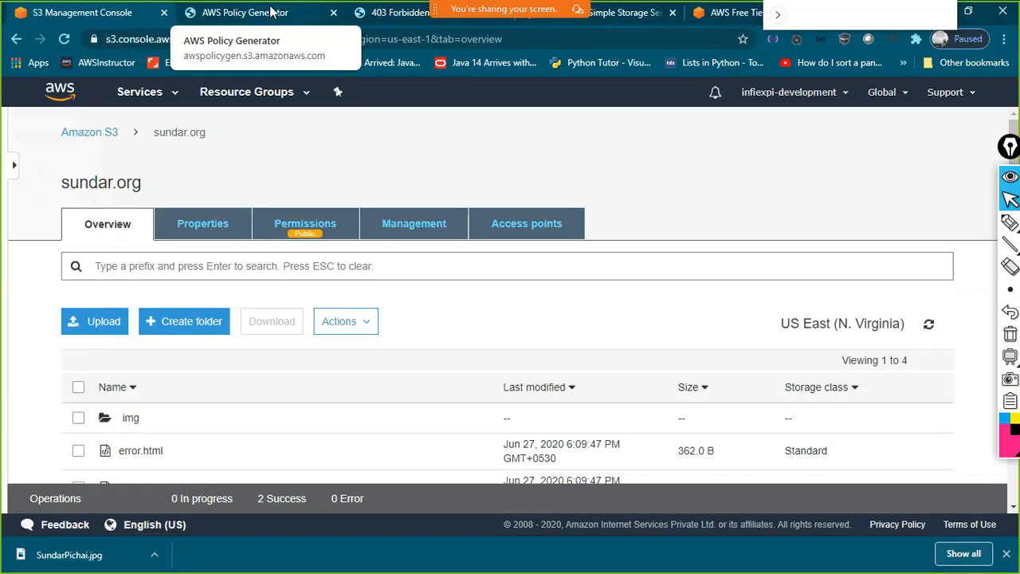
- Reload the sundar.org website endpoint so the CEO of Google page with photo loads instead of 403
click(363, 10)
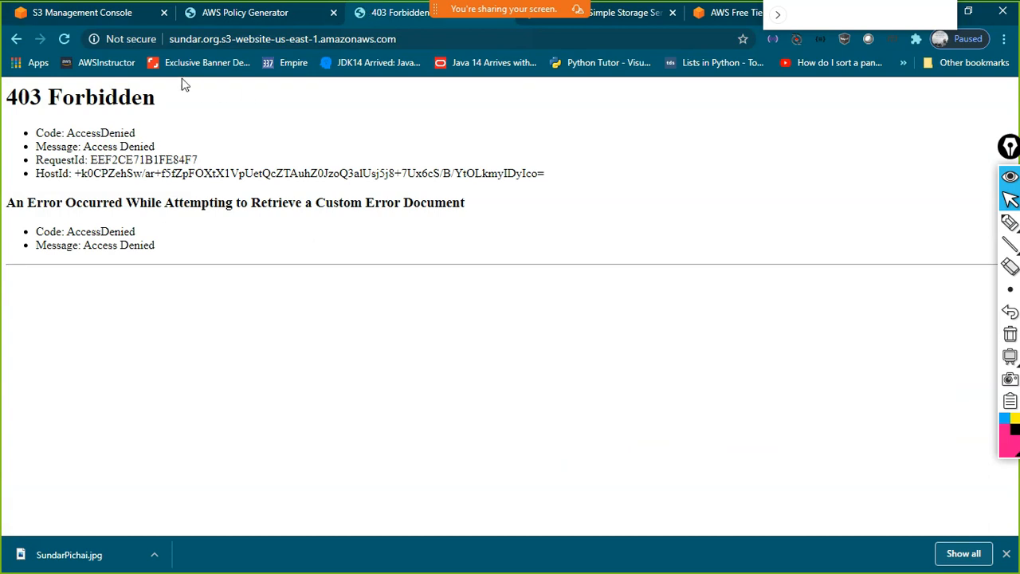
click(375, 39)
key(Return)
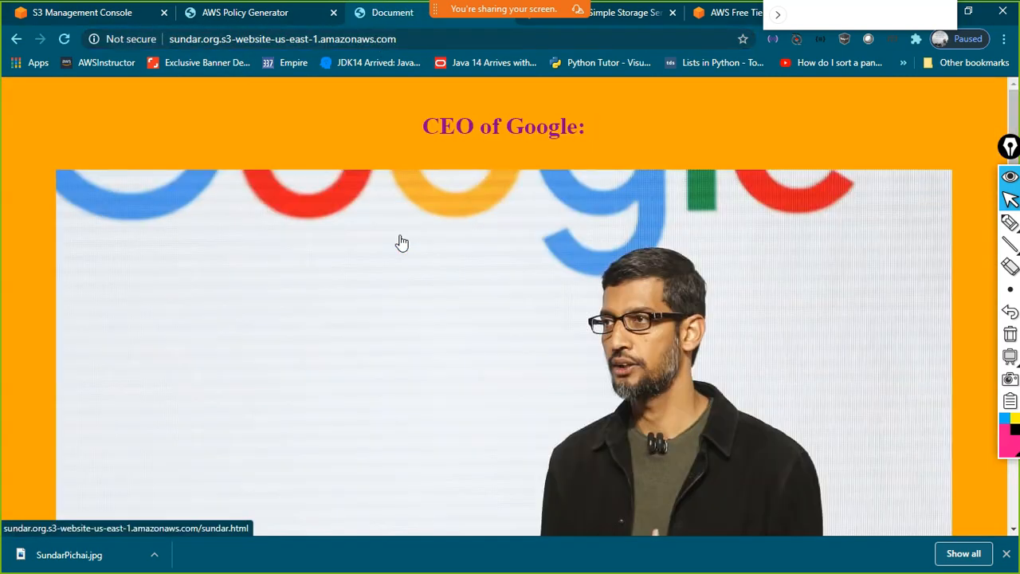
scroll(312, 148, down, 1)
scroll(313, 148, up, 1)
scroll(313, 148, down, 1)
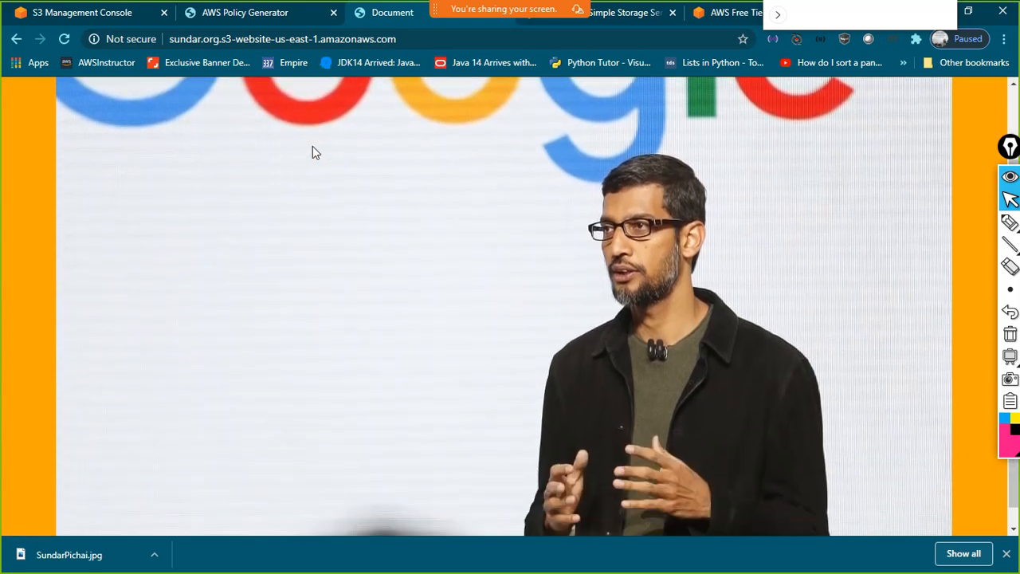
scroll(314, 154, up, 1)
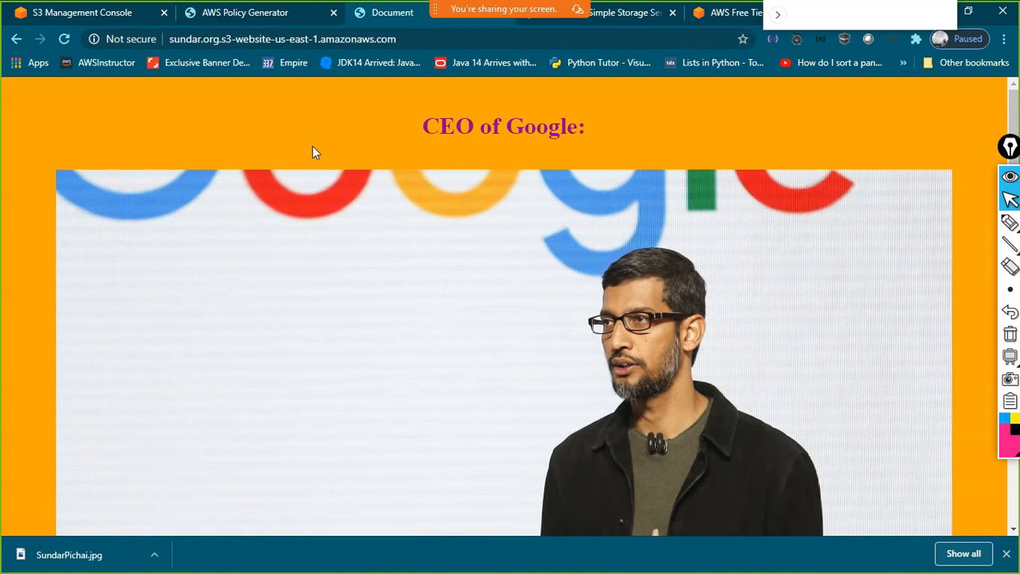
scroll(312, 151, down, 1)
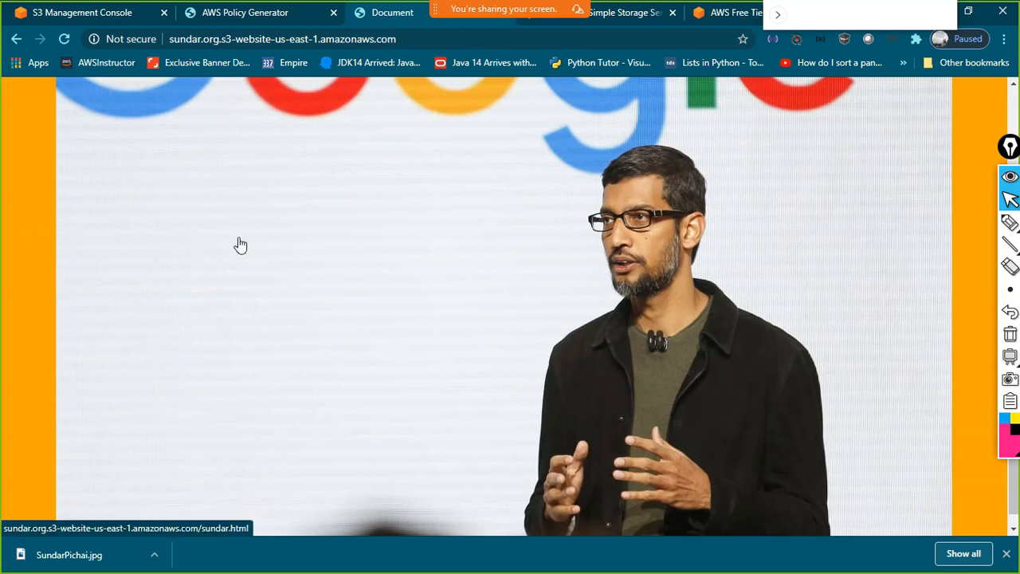
- Follow the photo link to sundar.html, then go back to the CEO of Google page
click(335, 209)
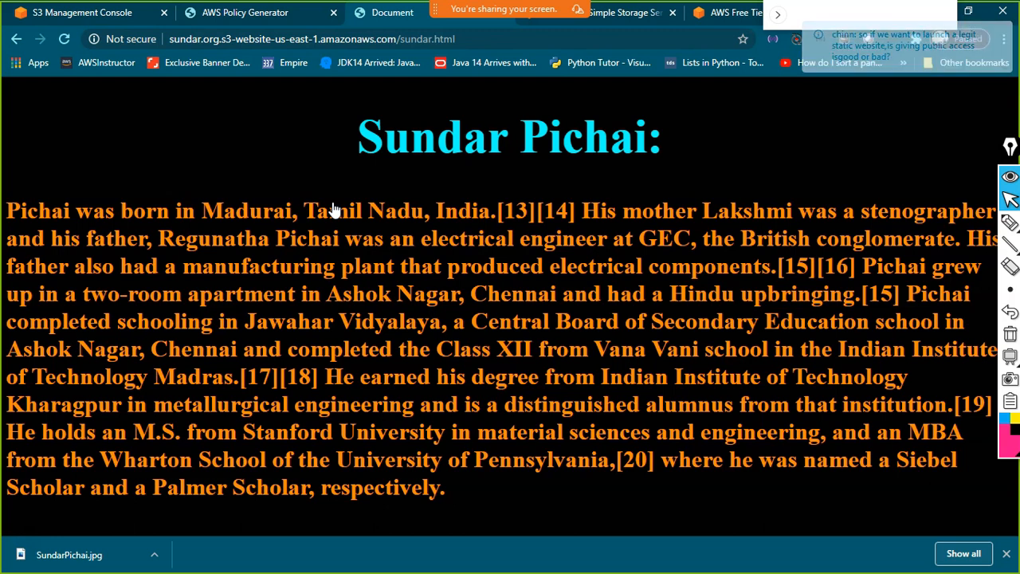
click(17, 40)
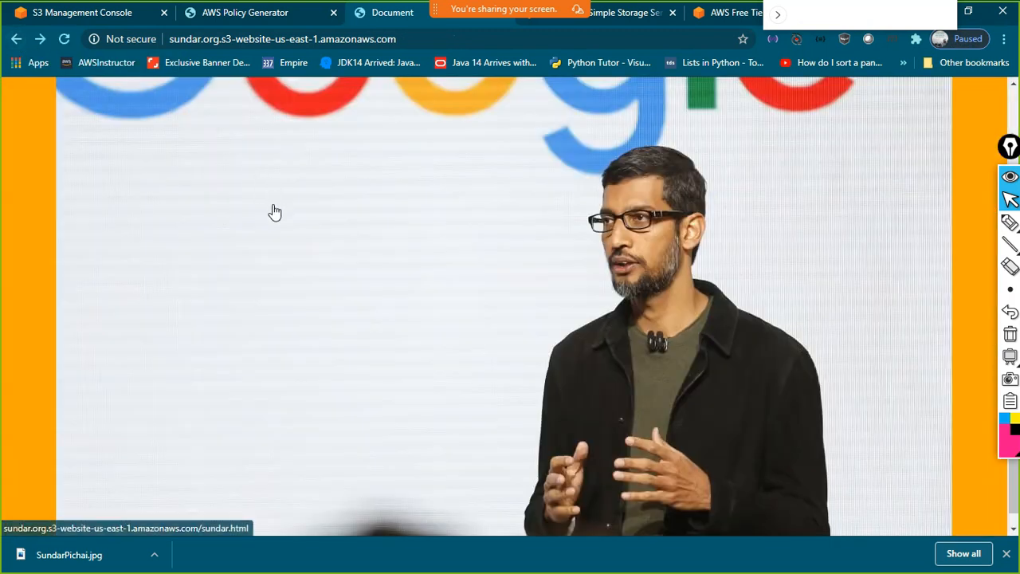
scroll(193, 200, up, 2)
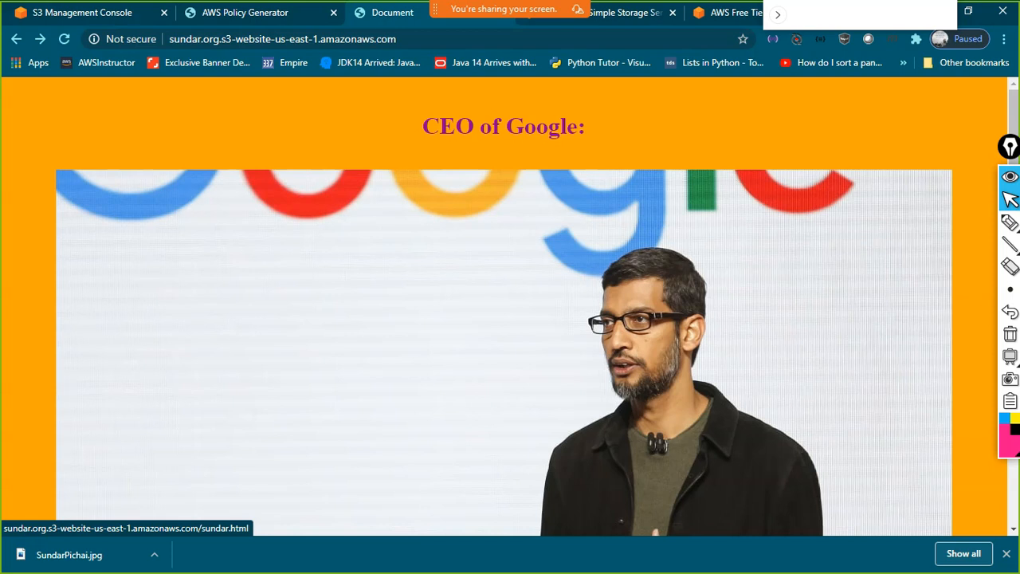
- Return to the S3 console and show the sundar.org bucket's Permissions settings
click(80, 11)
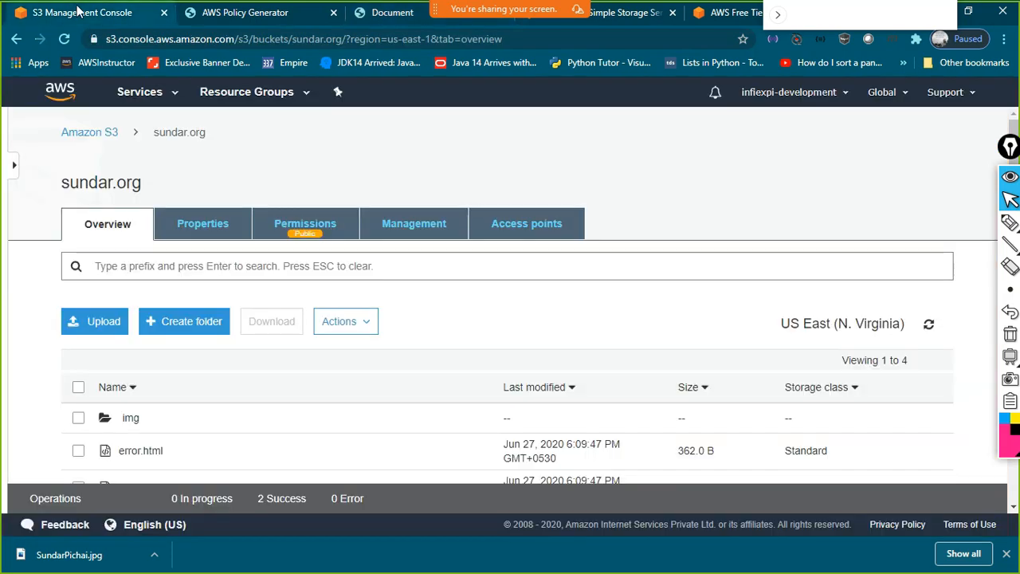
click(305, 231)
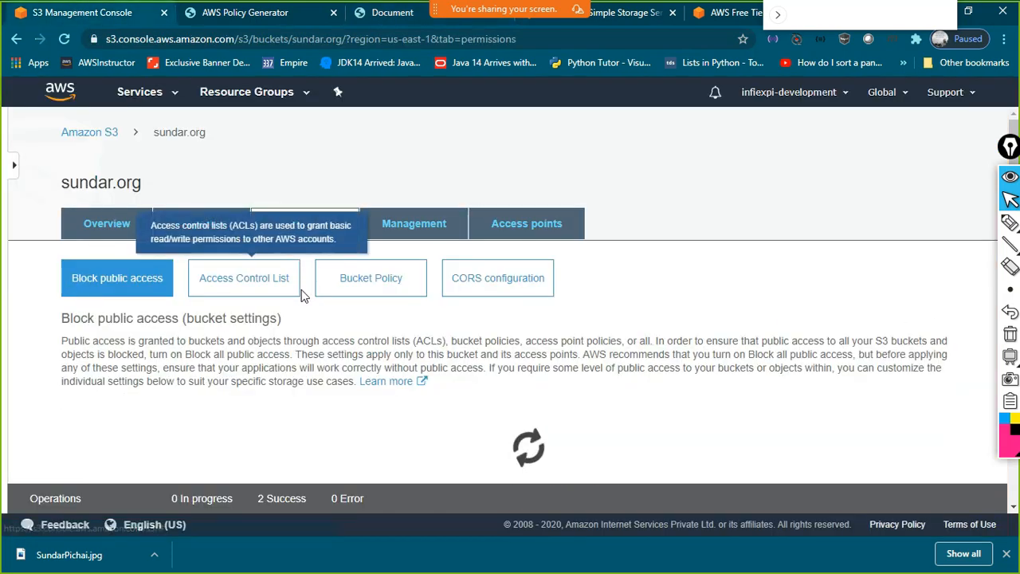
- Display the saved policy granting s3:* on arn:aws:s3:::sundar.org/* and select its JSON
click(357, 288)
scroll(342, 317, down, 2)
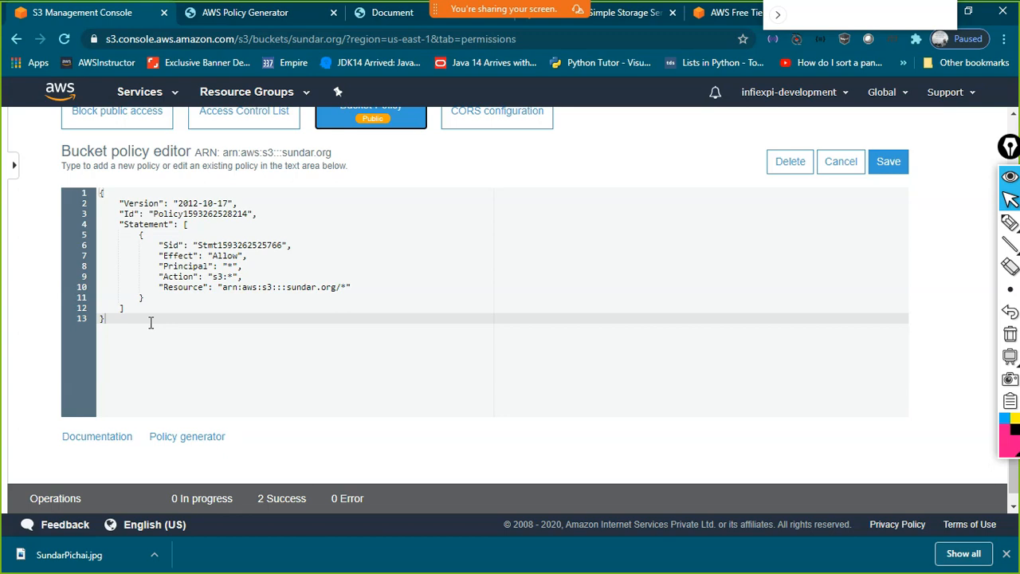
drag(119, 323, 100, 193)
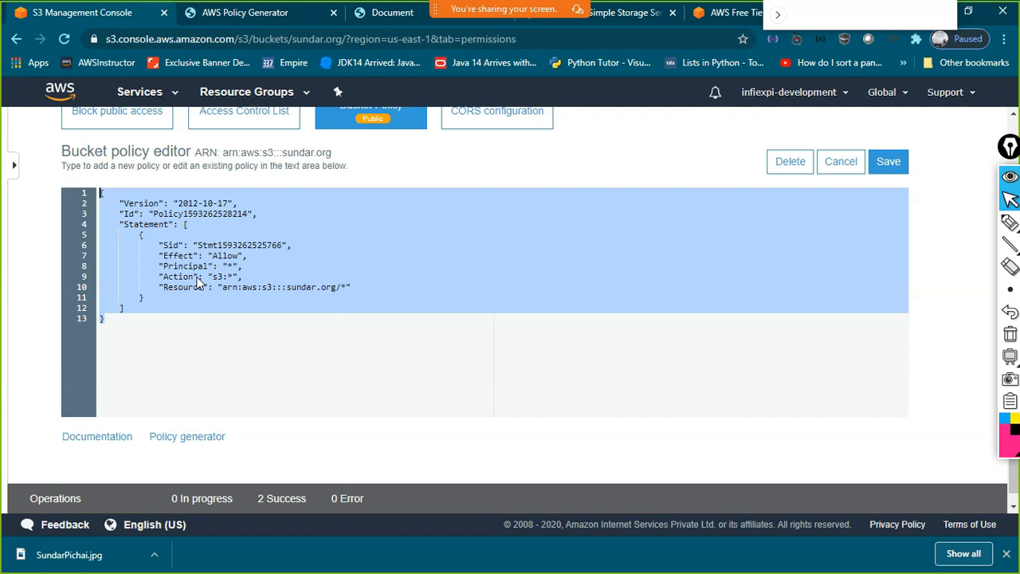
mouse_move(482, 14)
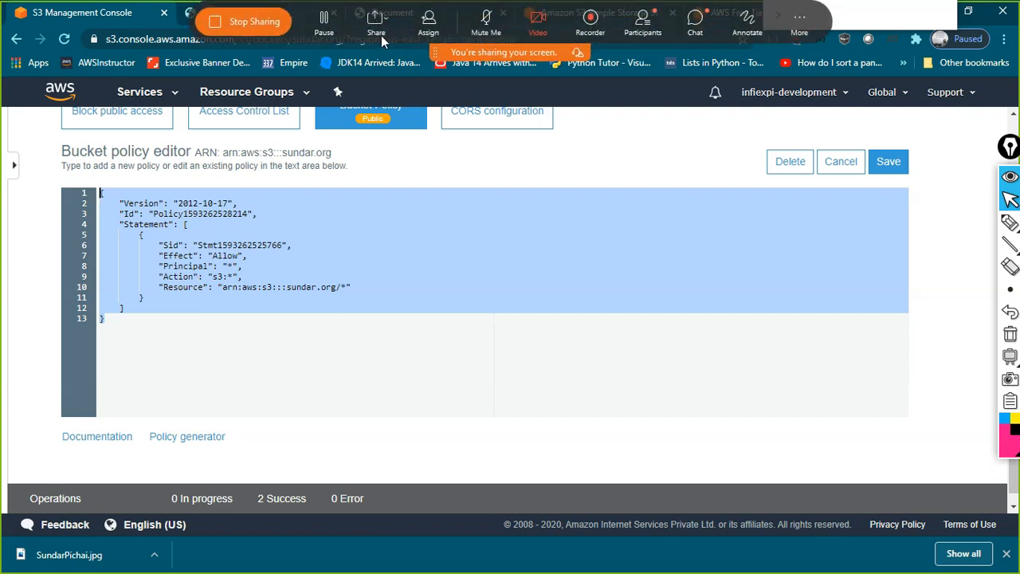
click(643, 24)
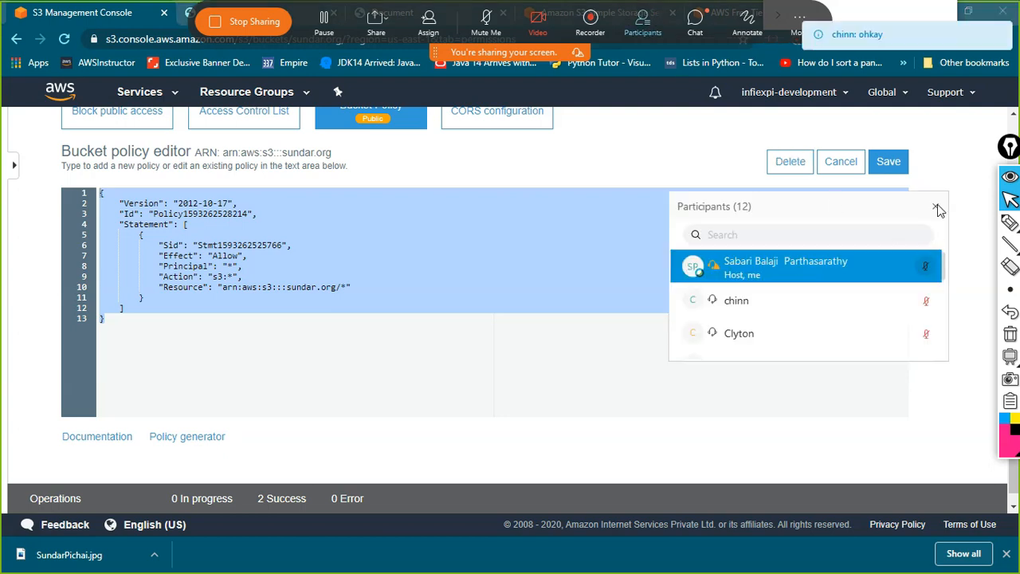
click(935, 206)
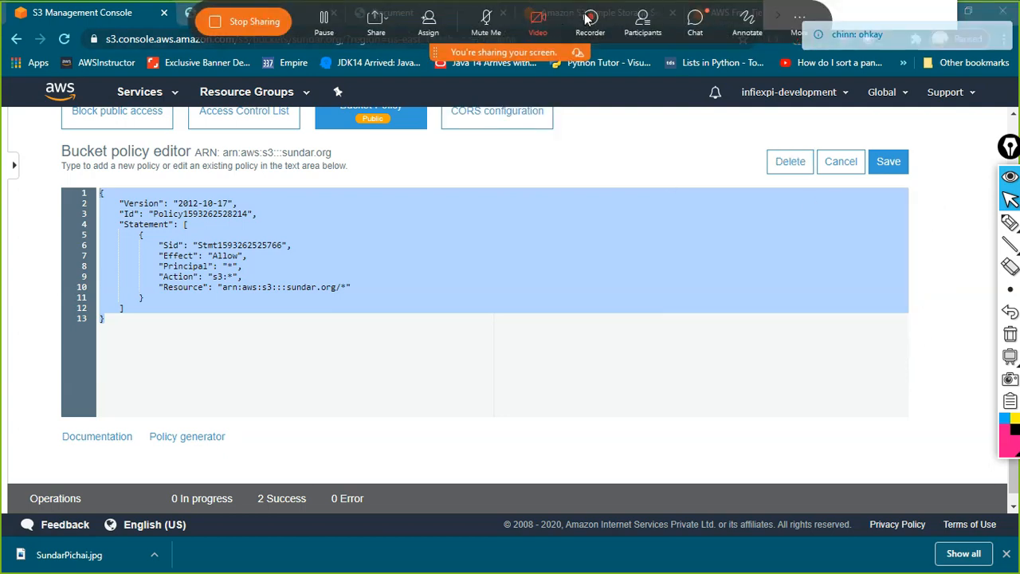
click(691, 32)
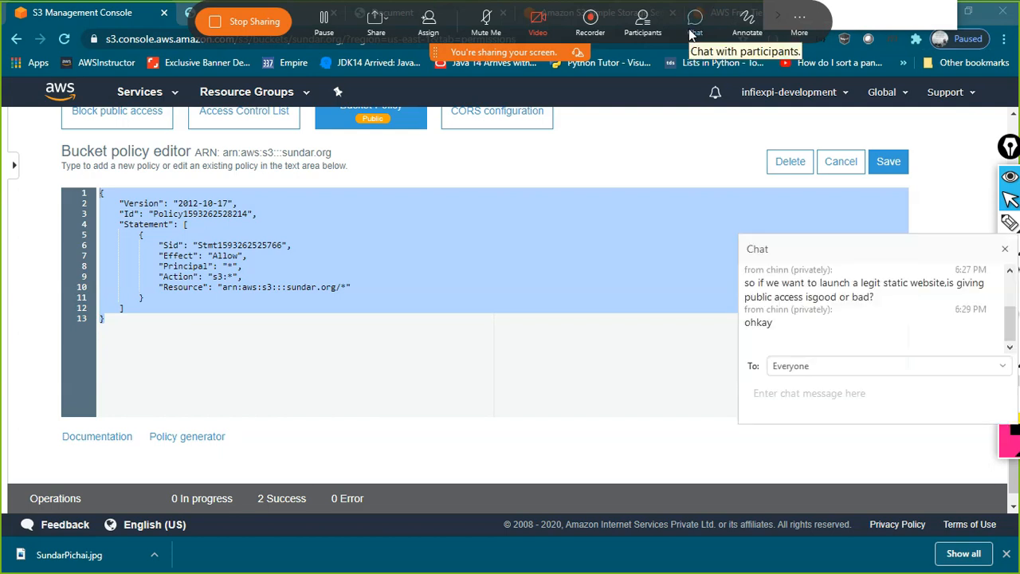
drag(878, 250, 711, 197)
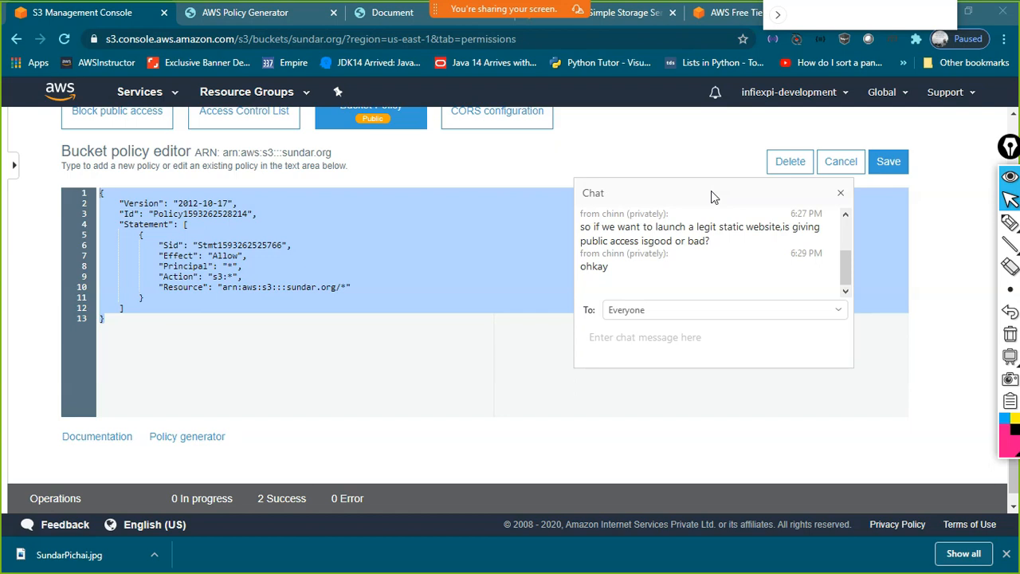
click(840, 193)
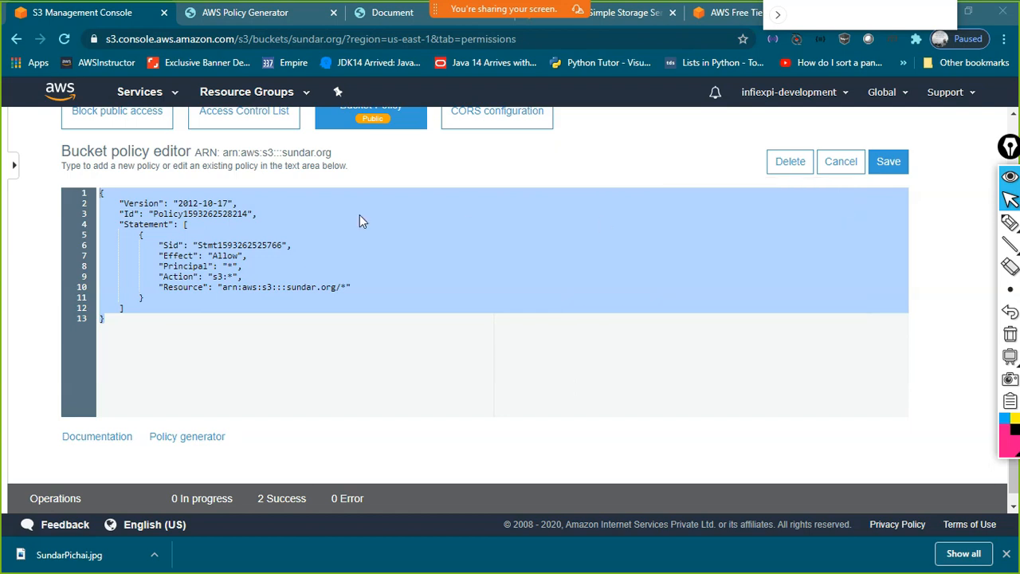
- Compare the generated policy JSON with the bucket's saved policy, then close the generator dialog
click(236, 12)
click(151, 13)
click(223, 12)
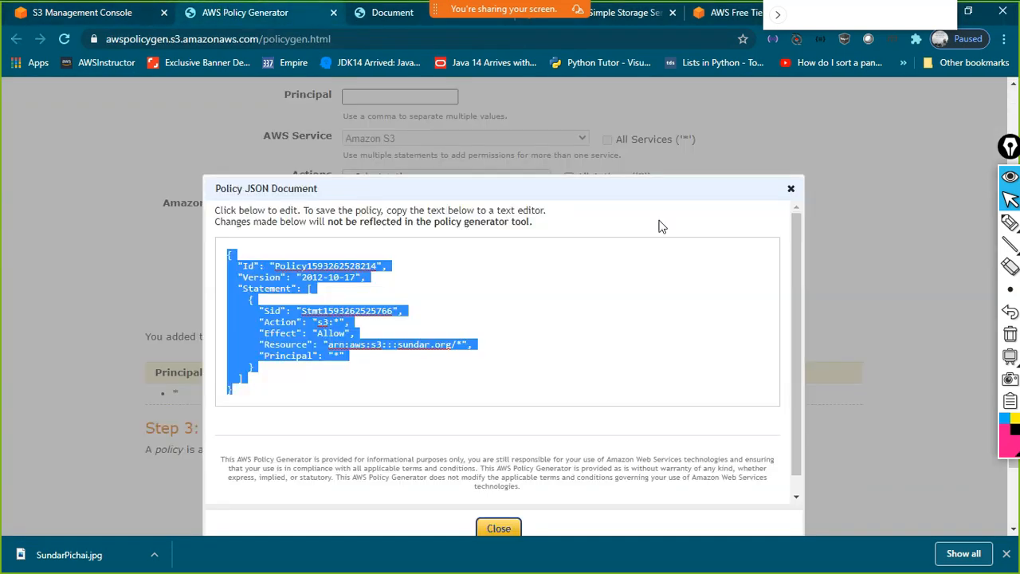
click(791, 189)
click(108, 13)
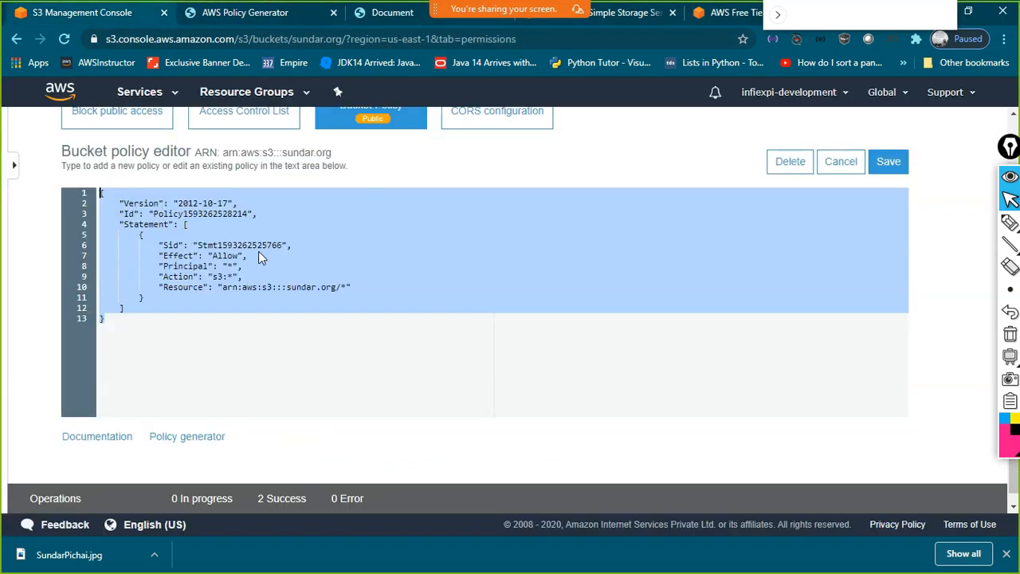
scroll(438, 220, up, 3)
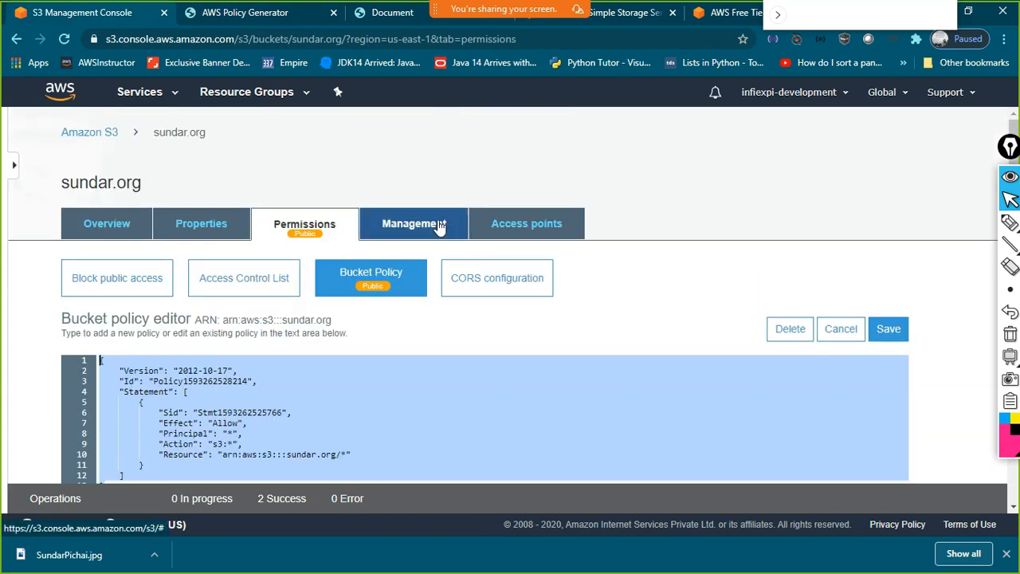
- Return to the bucket's object list, then open sundar.html from the CEO of Google page's image
click(125, 225)
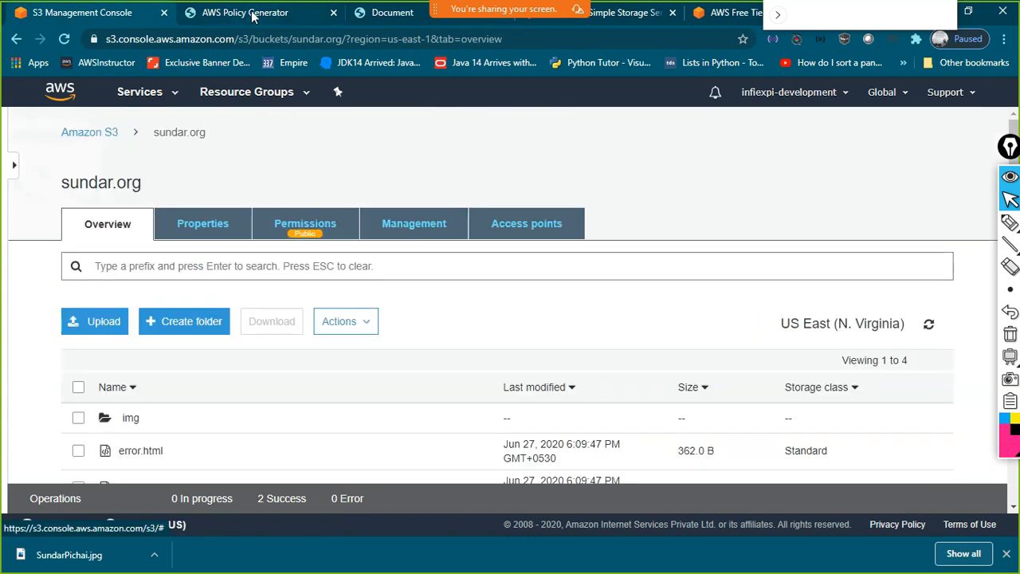
click(253, 14)
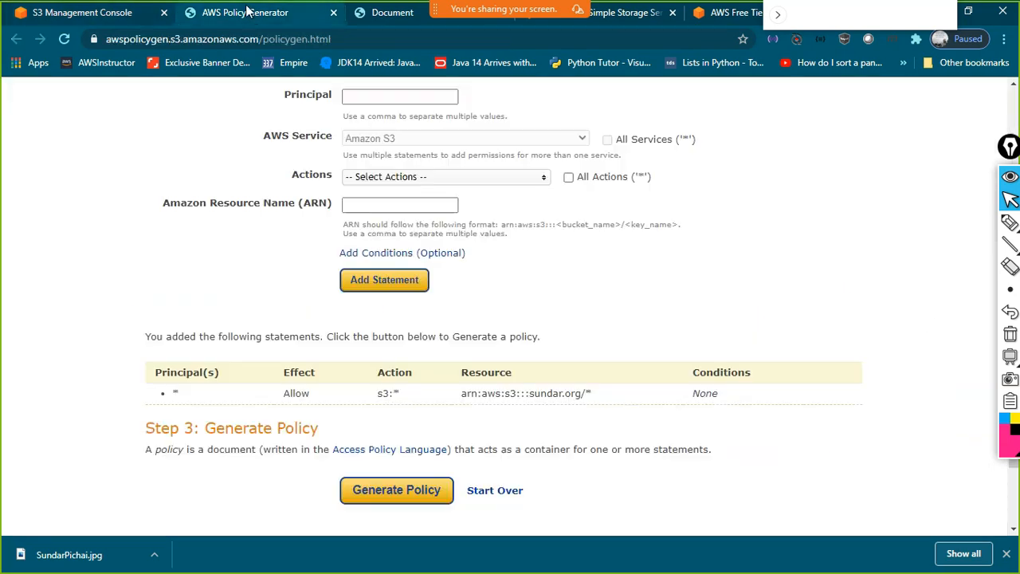
click(417, 14)
click(363, 40)
click(403, 44)
click(406, 257)
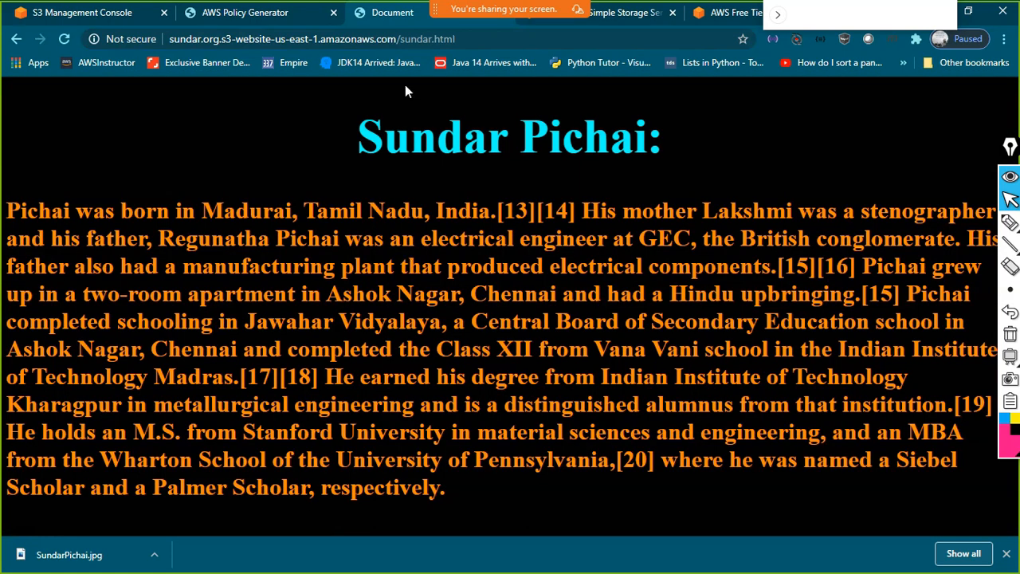
- Load abc.html on the site to show the custom 'Sorry Invalid Resource Request!' page
double_click(422, 40)
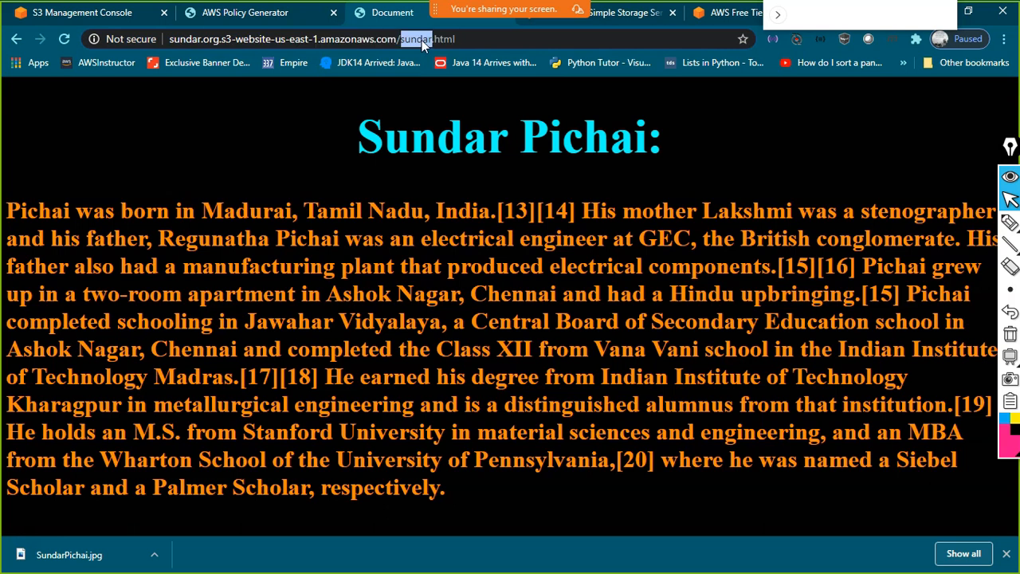
text(abc)
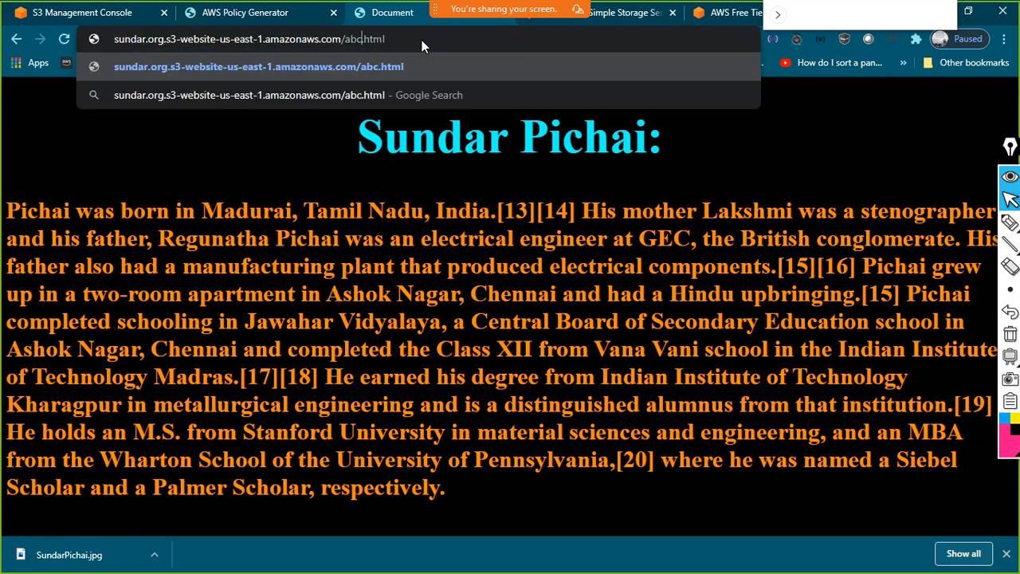
key(Return)
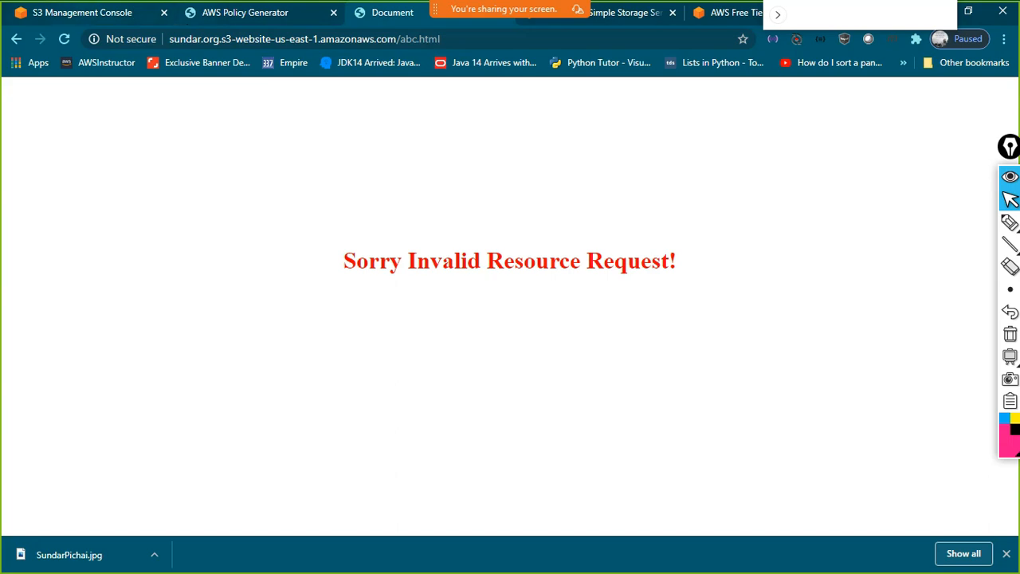
click(89, 11)
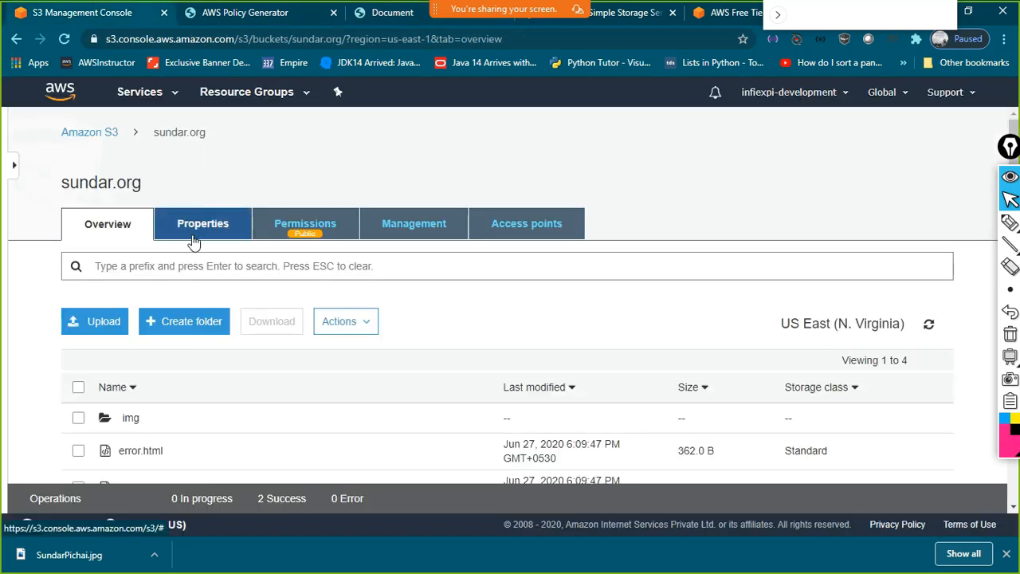
- Inspect the static website hosting settings, selecting the index.html document and the endpoint URL
scroll(198, 224, down, 1)
click(202, 192)
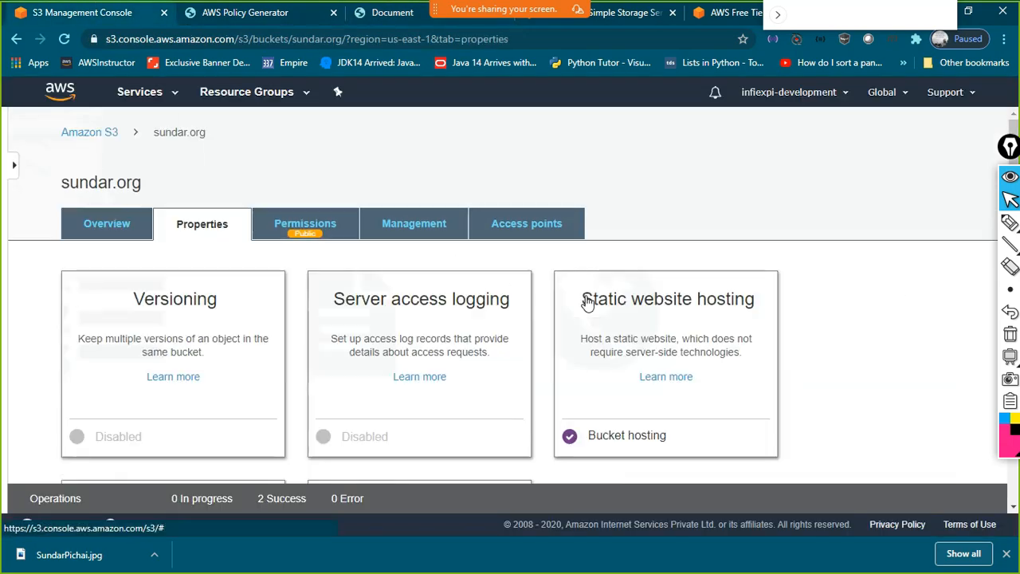
click(603, 304)
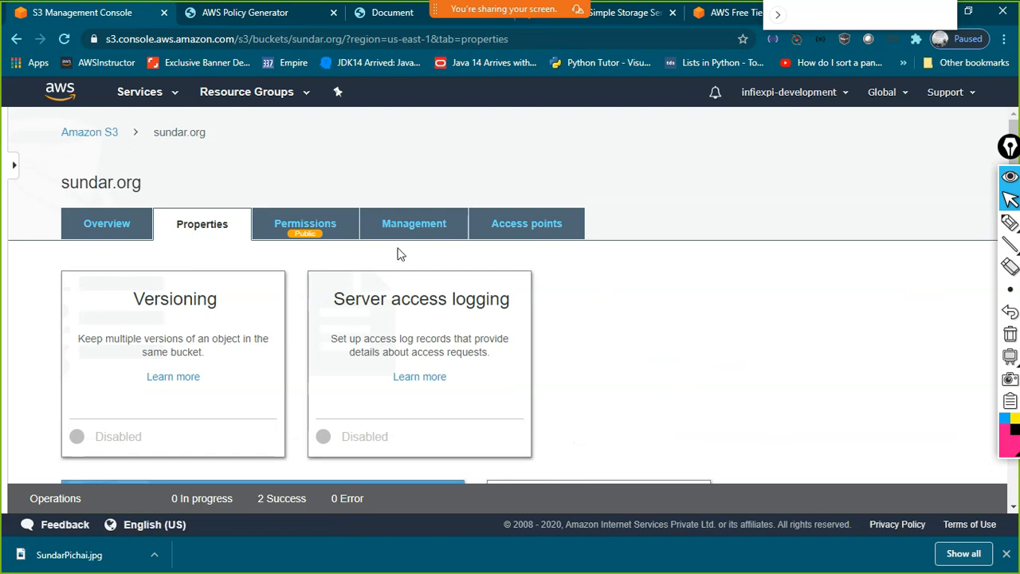
scroll(401, 254, down, 1)
scroll(401, 253, down, 4)
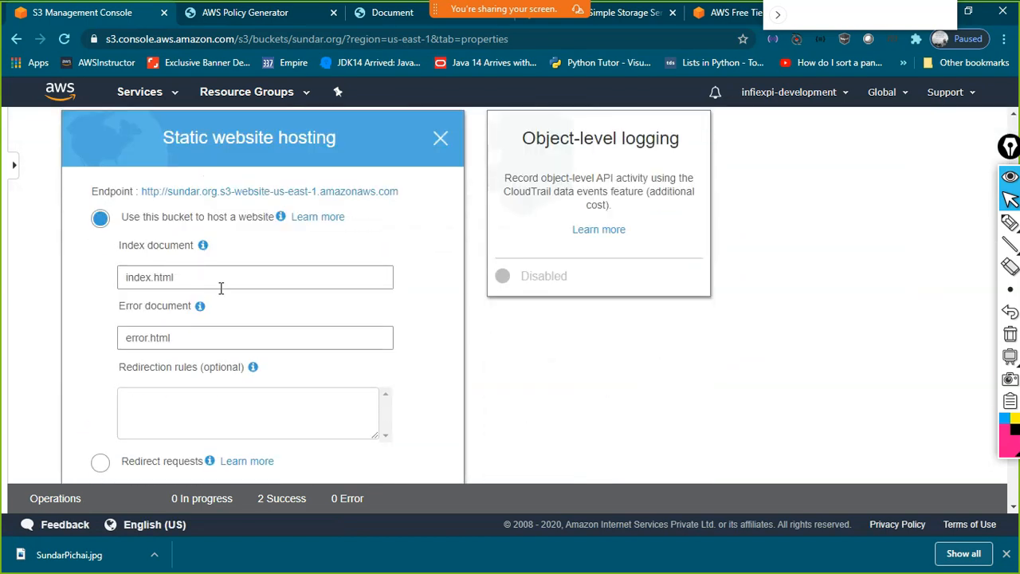
click(177, 277)
double_click(158, 278)
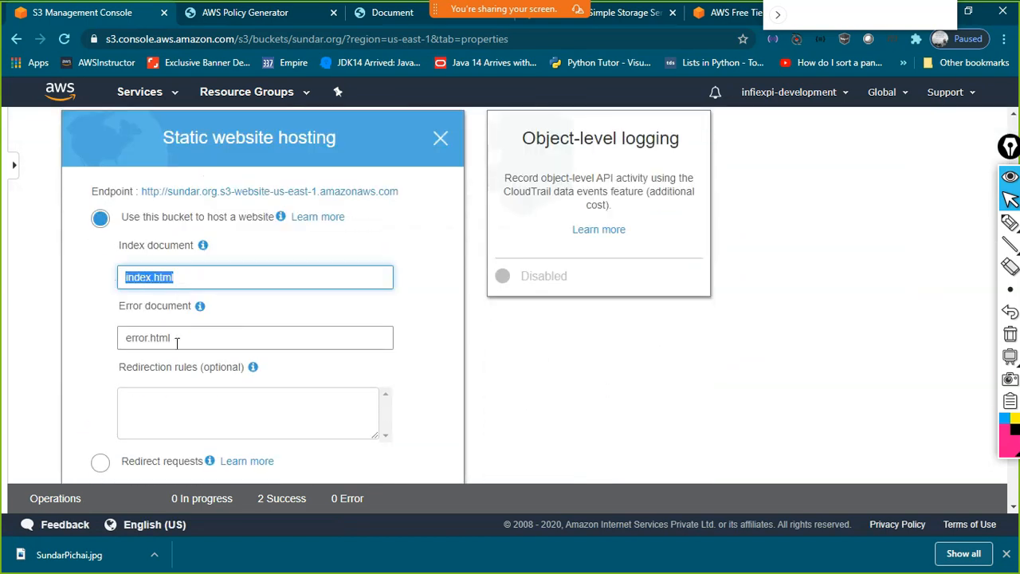
drag(181, 343, 68, 341)
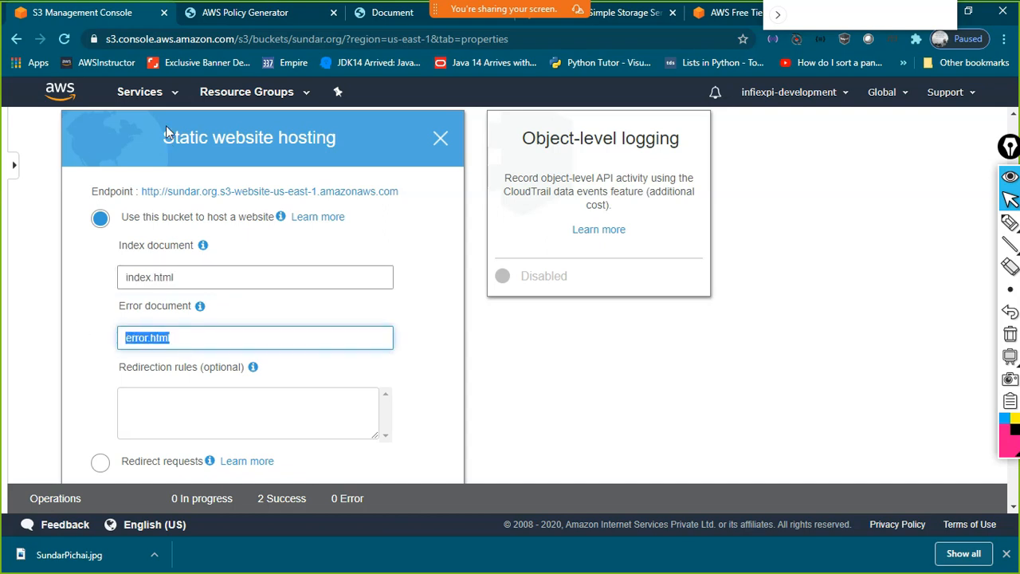
scroll(165, 125, up, 2)
drag(402, 334, 144, 333)
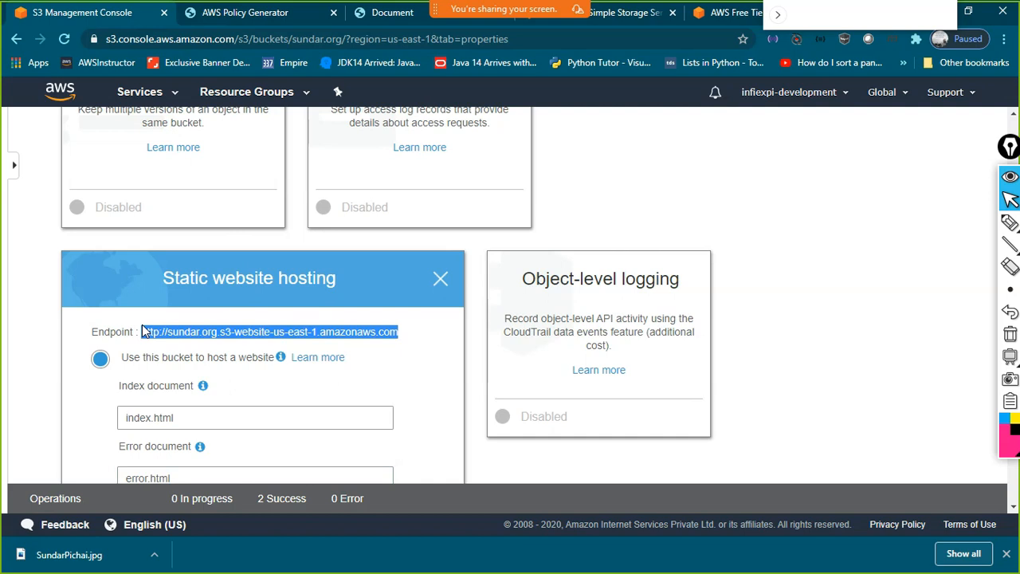
- Review error.html, index.html and sundar.html on the Overview, then view the hosted error page
scroll(142, 325, up, 3)
click(105, 227)
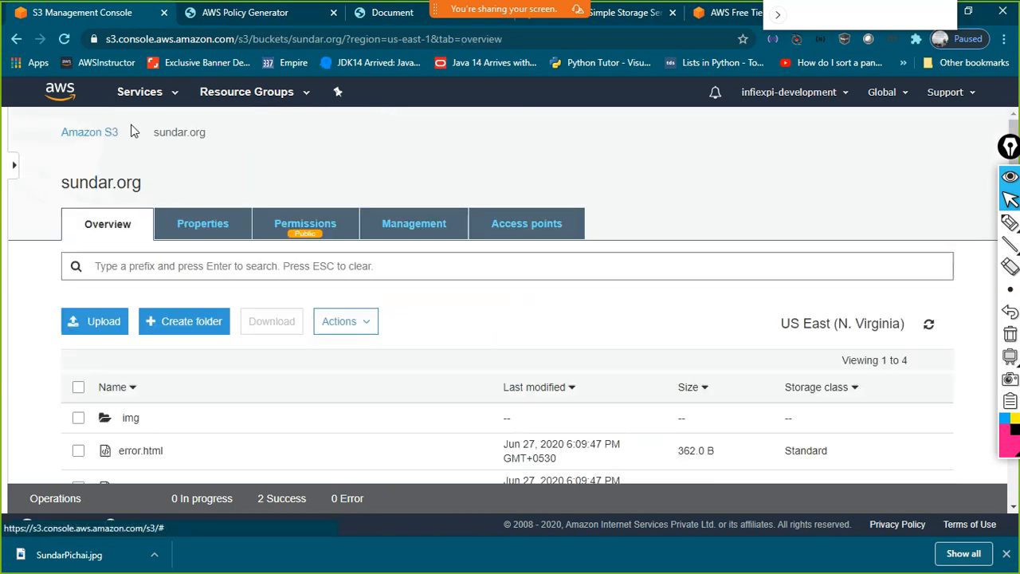
scroll(151, 252, down, 2)
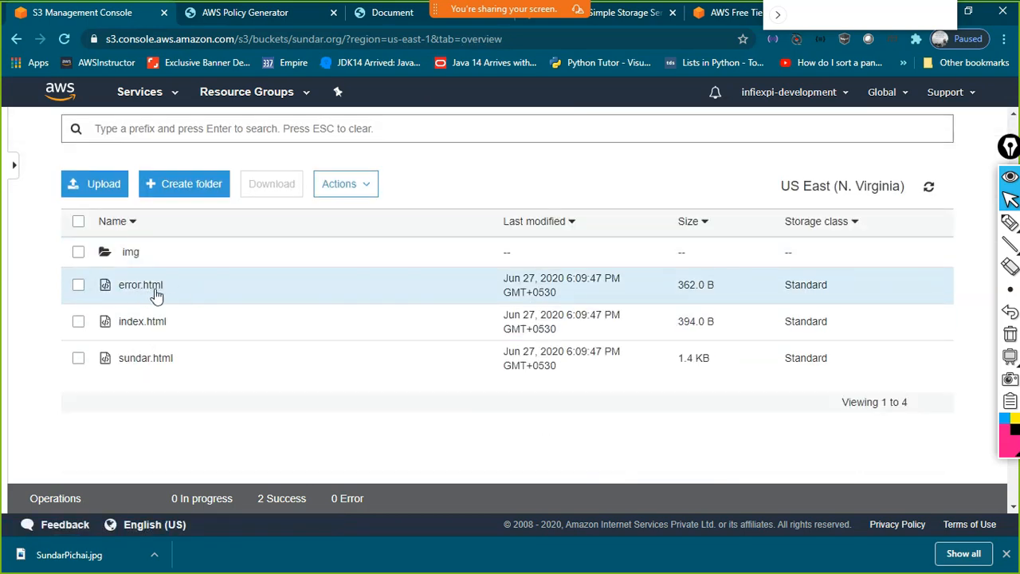
click(416, 14)
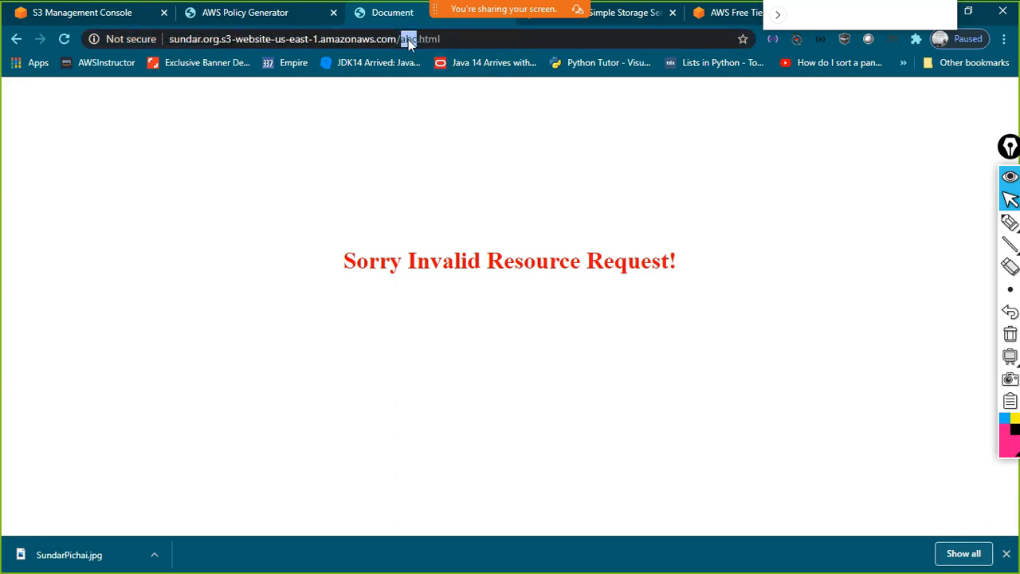
- Load sundar.html to view the biography page, then go back to the abc.html error page
text(sundar)
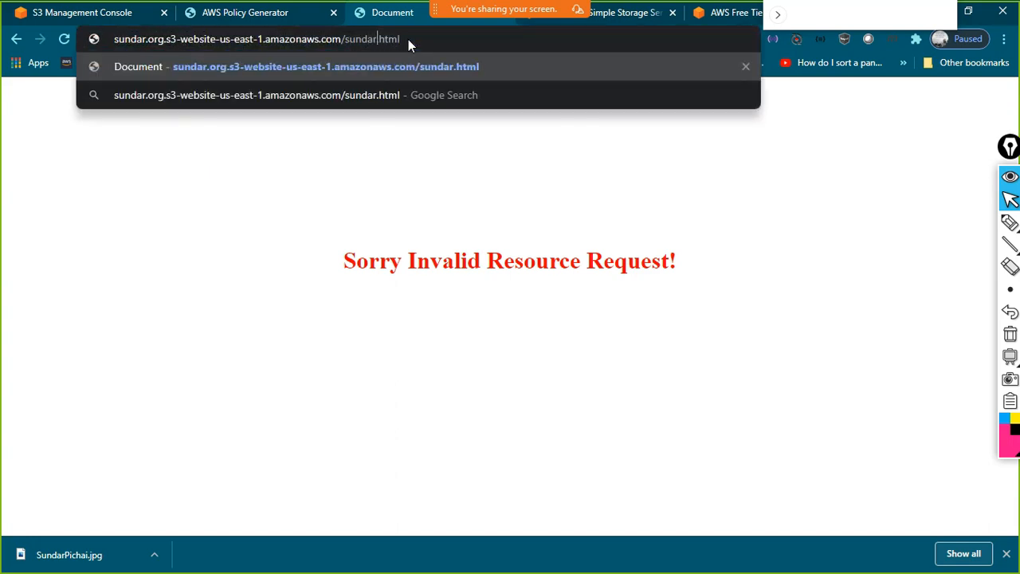
key(Return)
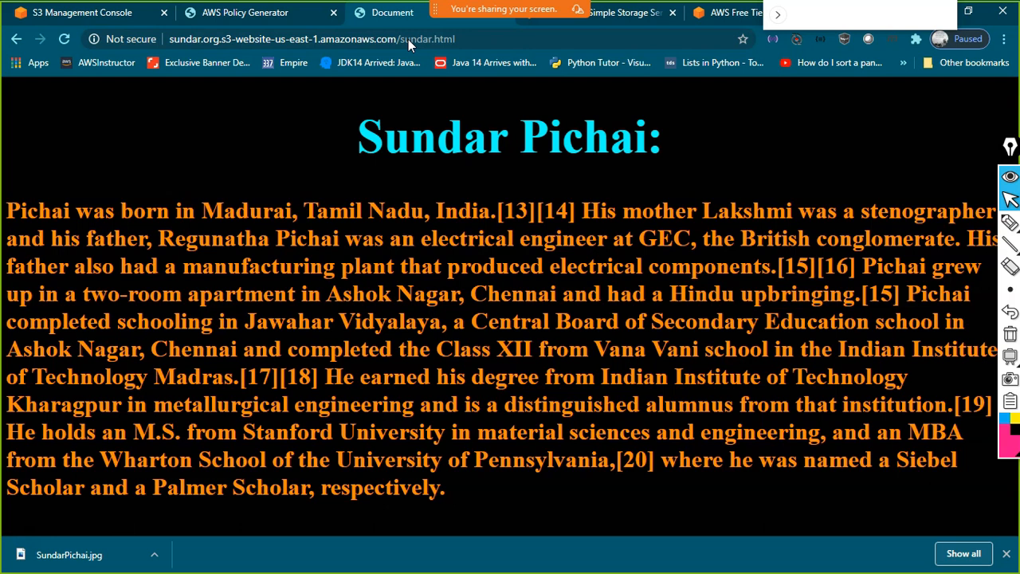
click(16, 39)
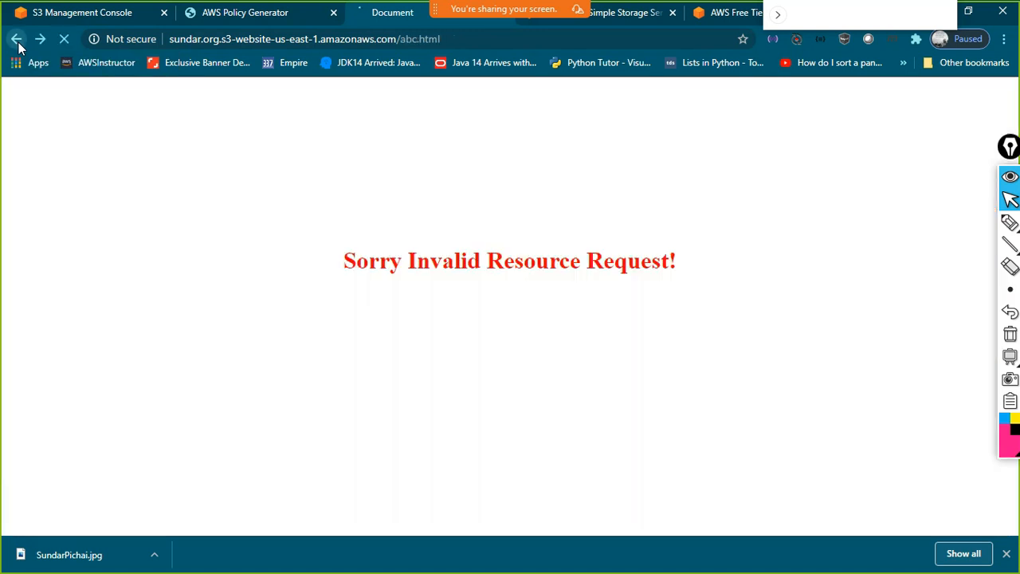
click(71, 17)
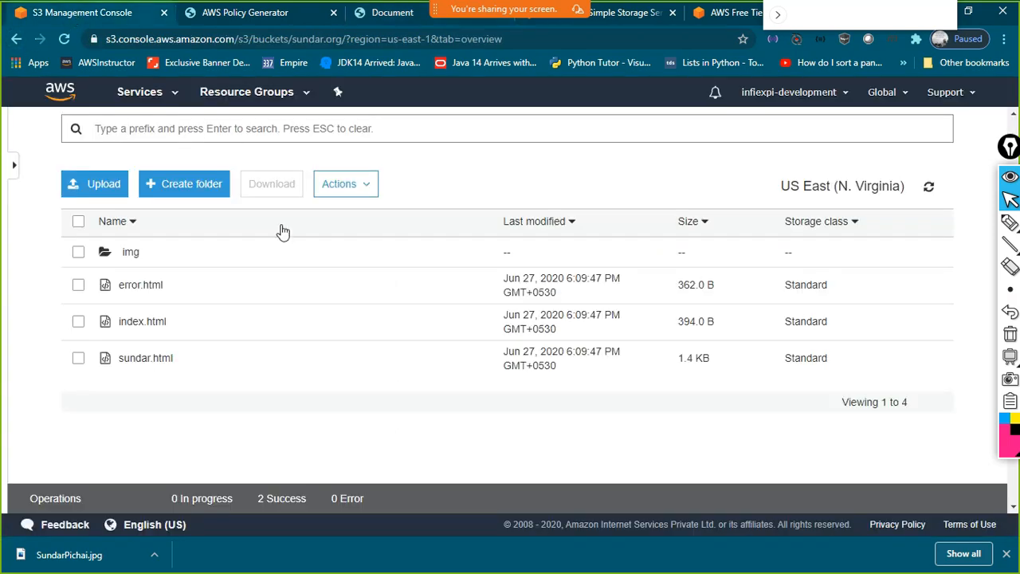
scroll(301, 275, up, 2)
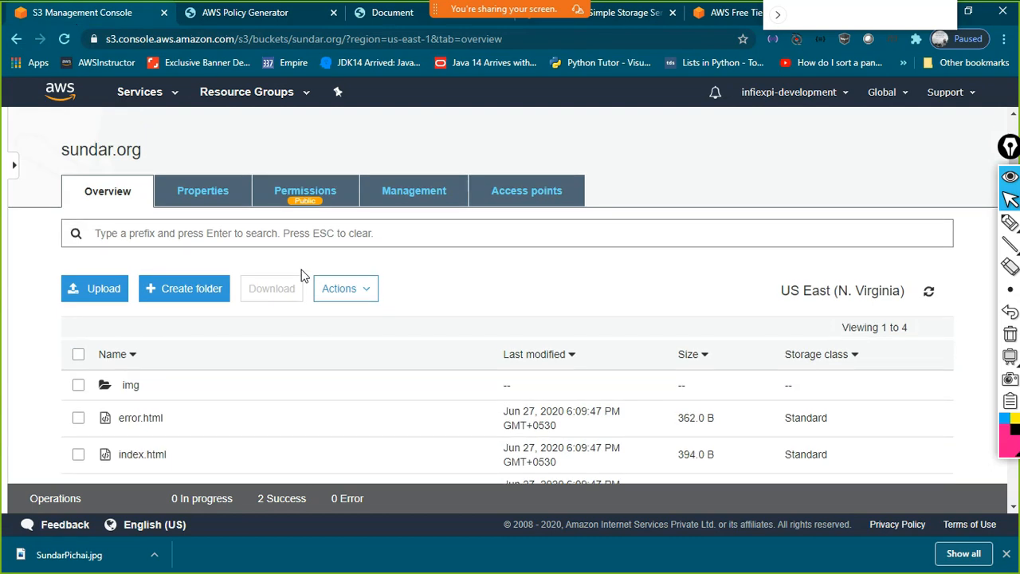
scroll(300, 224, down, 1)
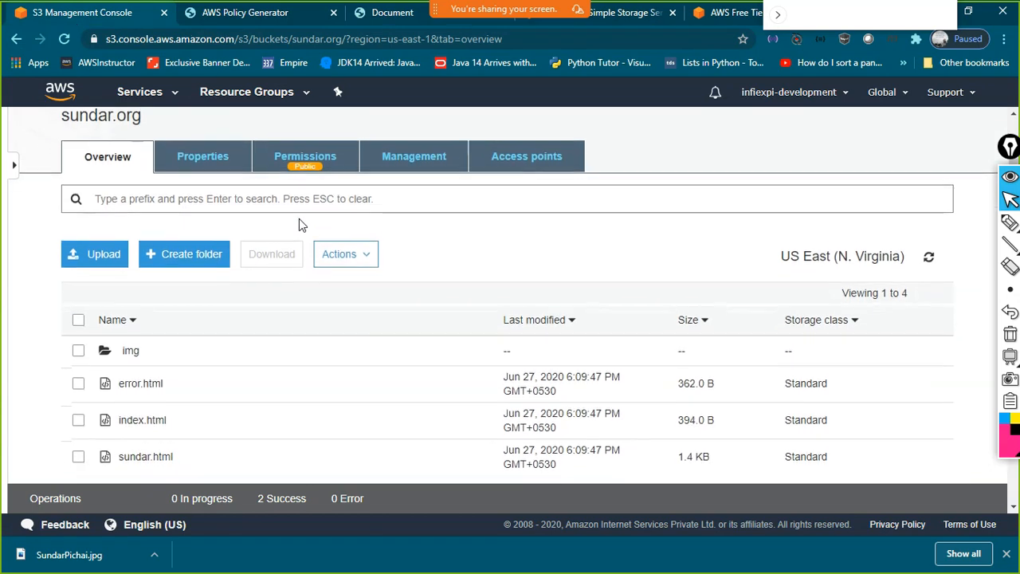
scroll(299, 218, down, 1)
scroll(299, 218, up, 1)
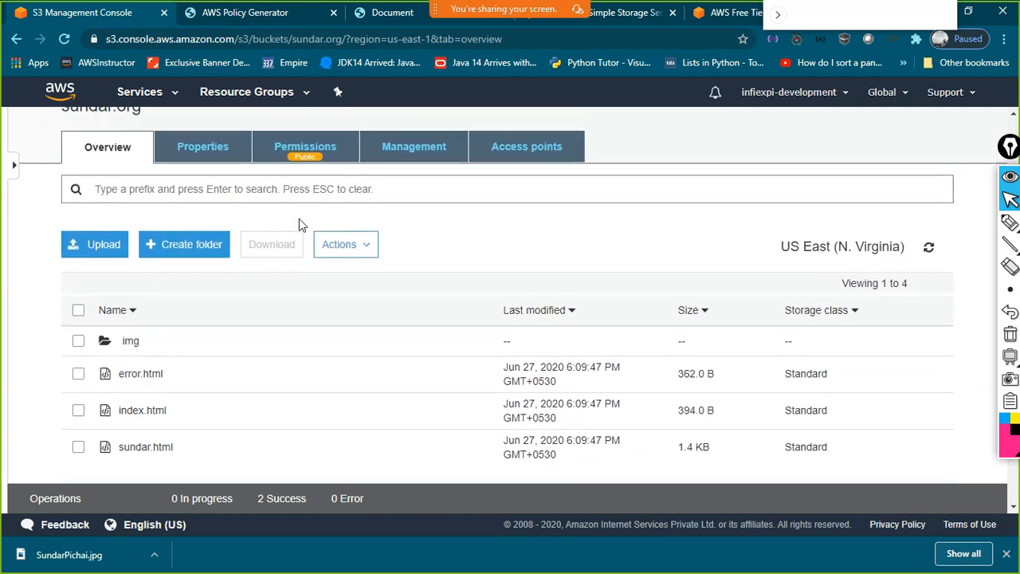
scroll(299, 218, down, 1)
scroll(299, 218, up, 1)
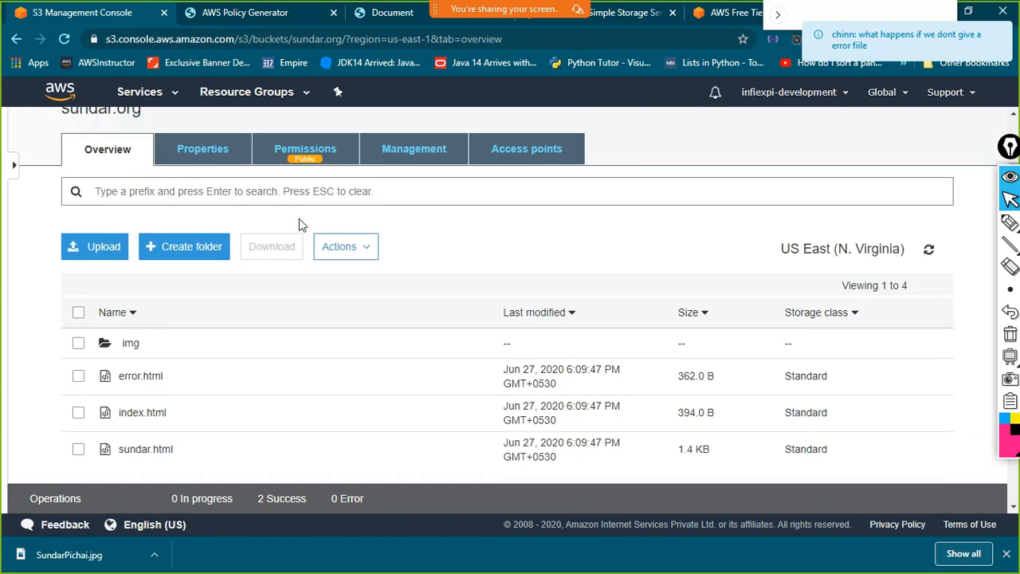
scroll(462, 250, down, 1)
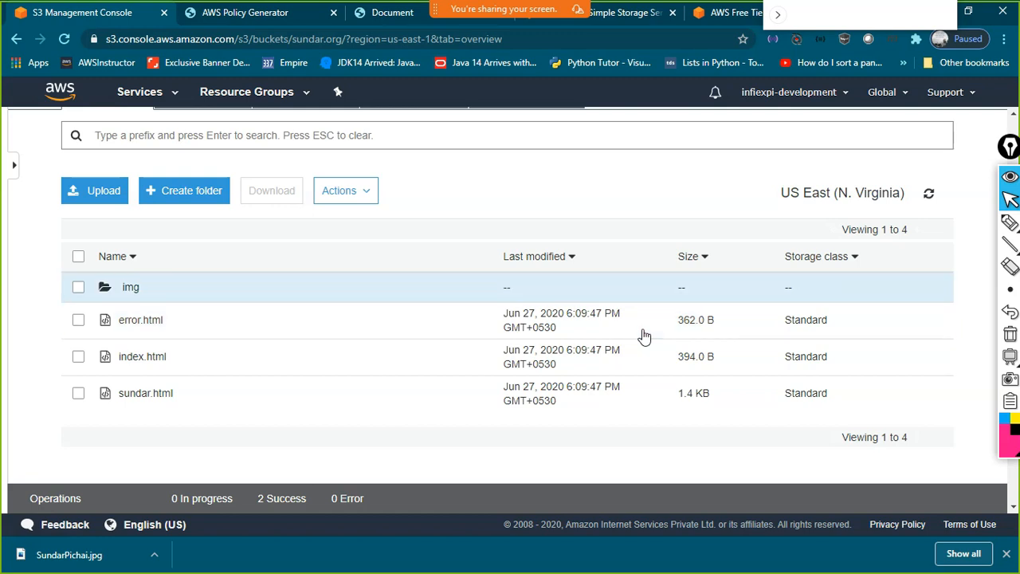
mouse_move(549, 21)
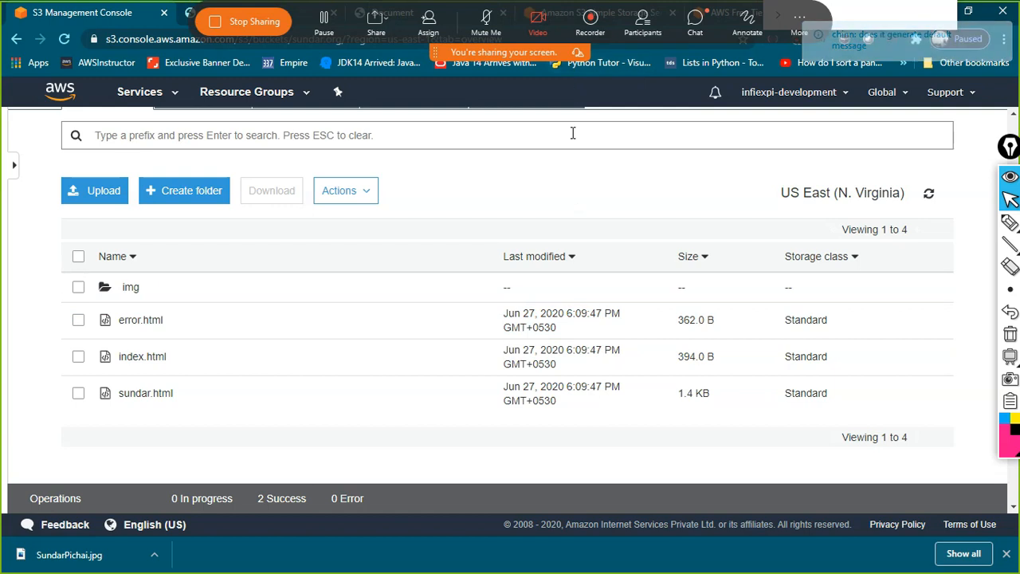
mouse_move(625, 25)
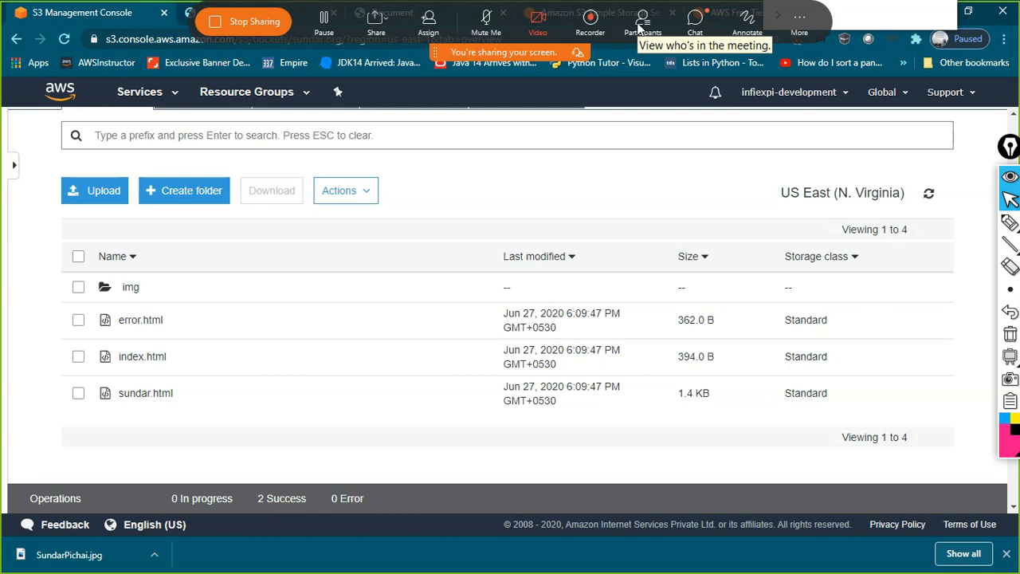
click(638, 26)
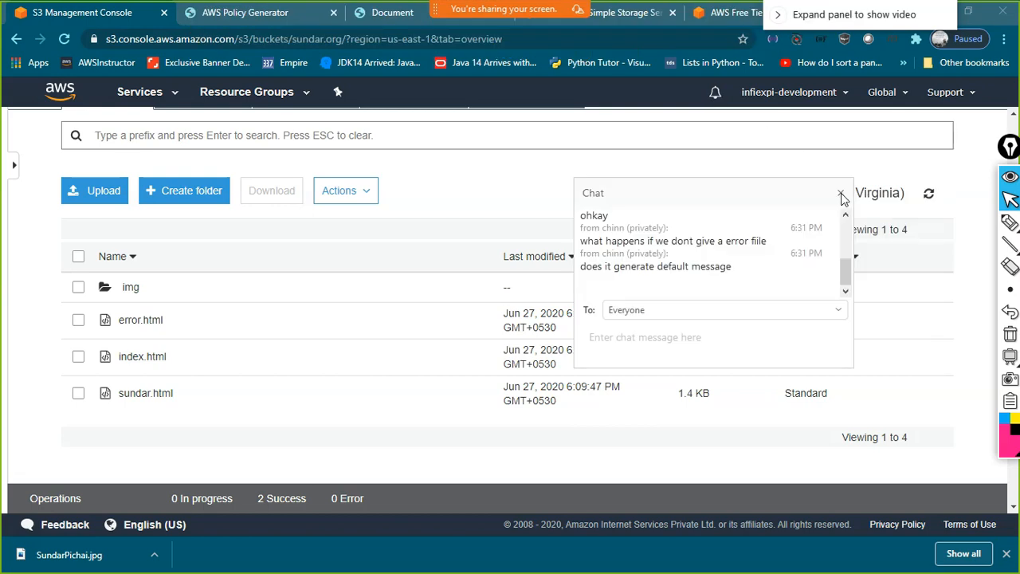
click(841, 193)
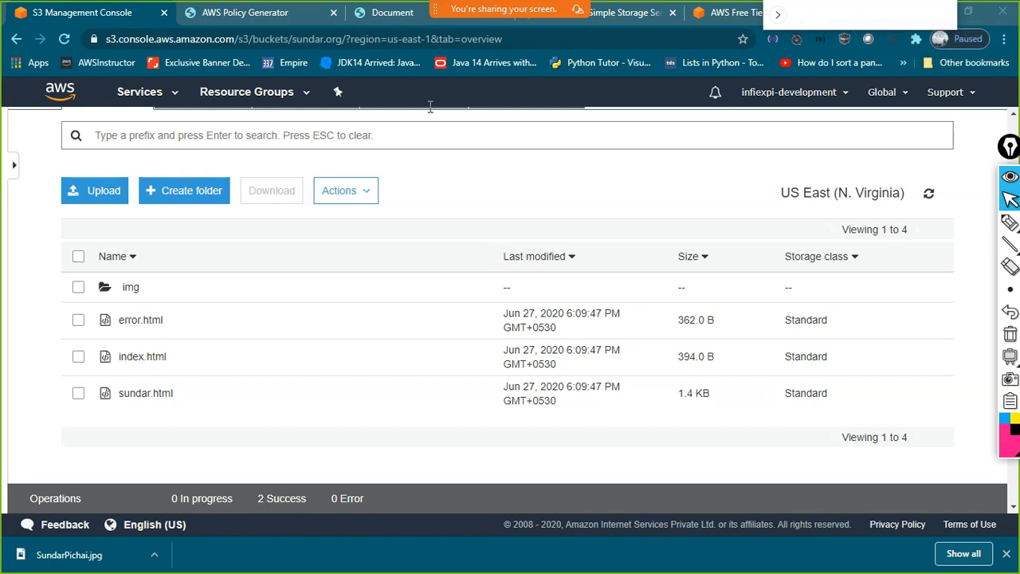
mouse_move(504, 10)
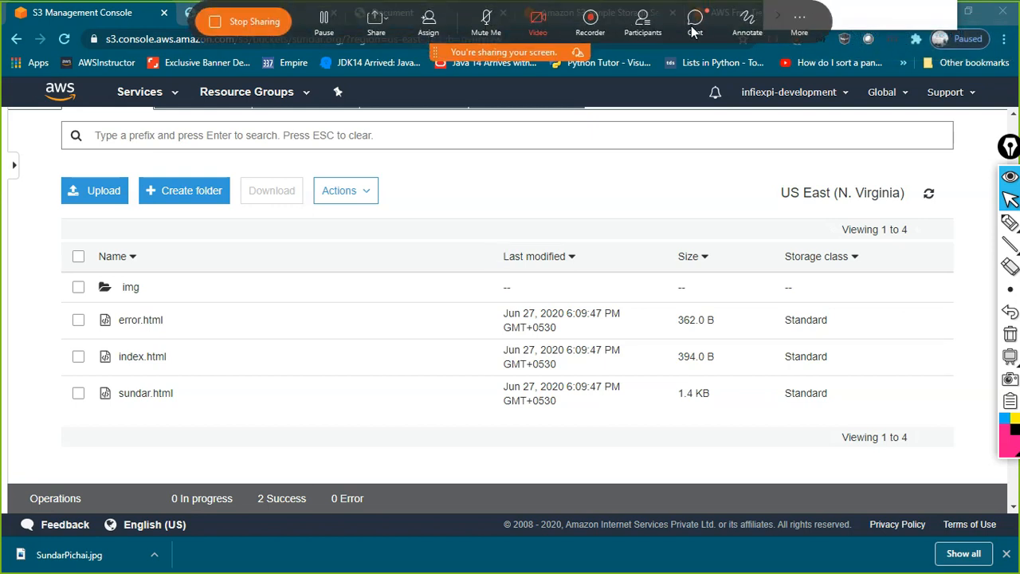
click(694, 23)
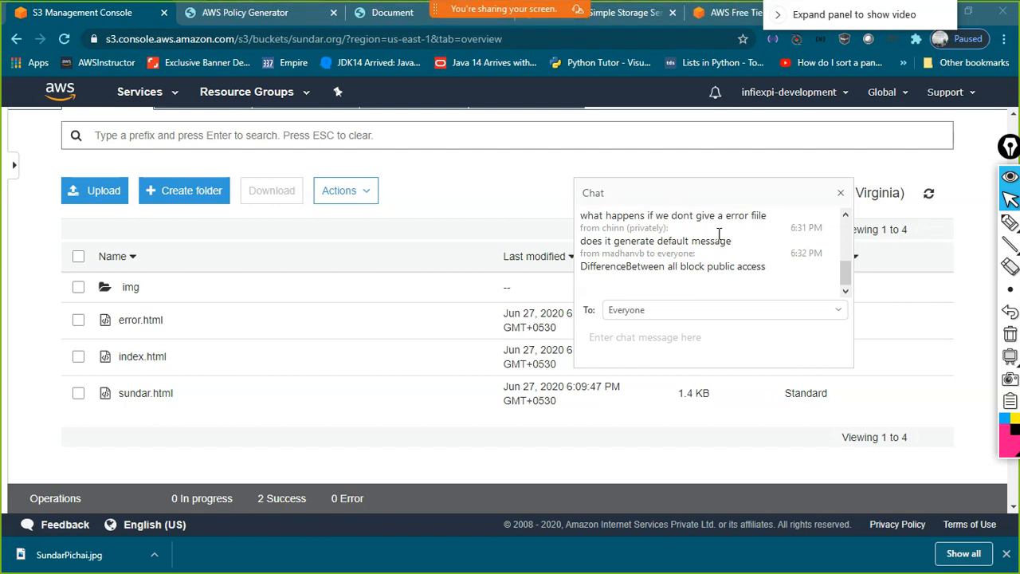
click(840, 196)
scroll(311, 255, up, 2)
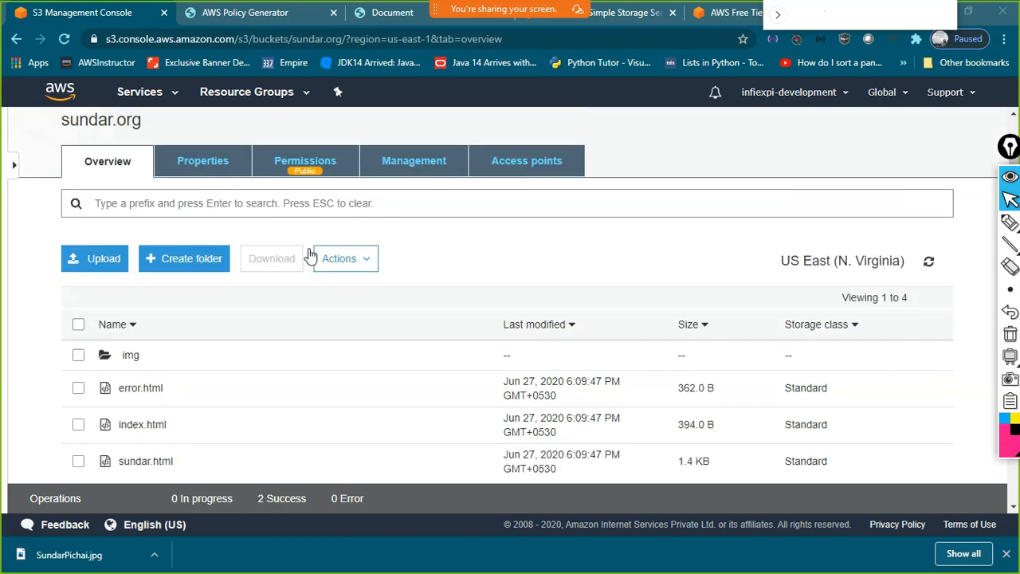
click(222, 197)
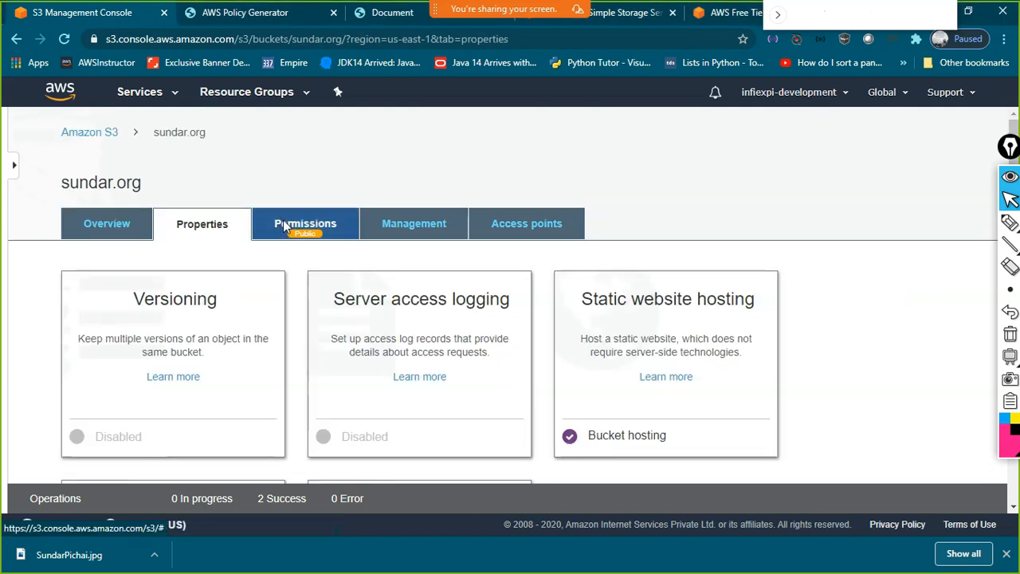
click(285, 227)
scroll(273, 220, down, 1)
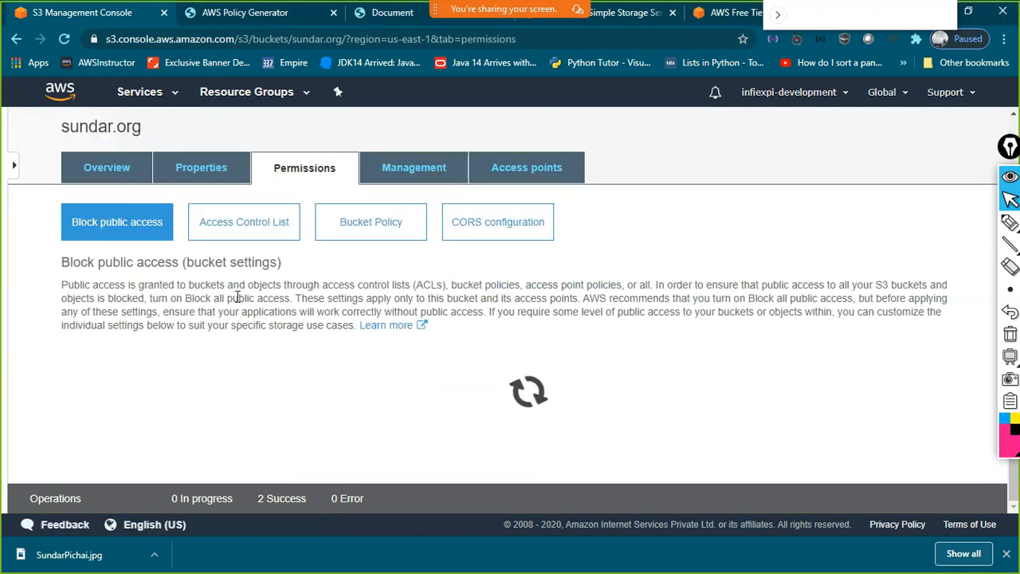
scroll(237, 296, down, 3)
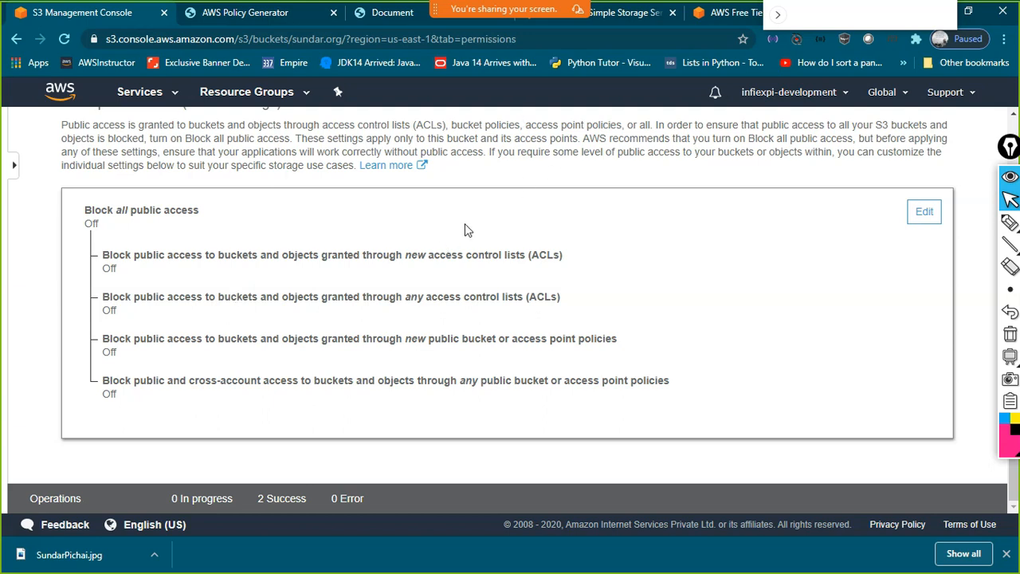
key(ctrl+shift+3)
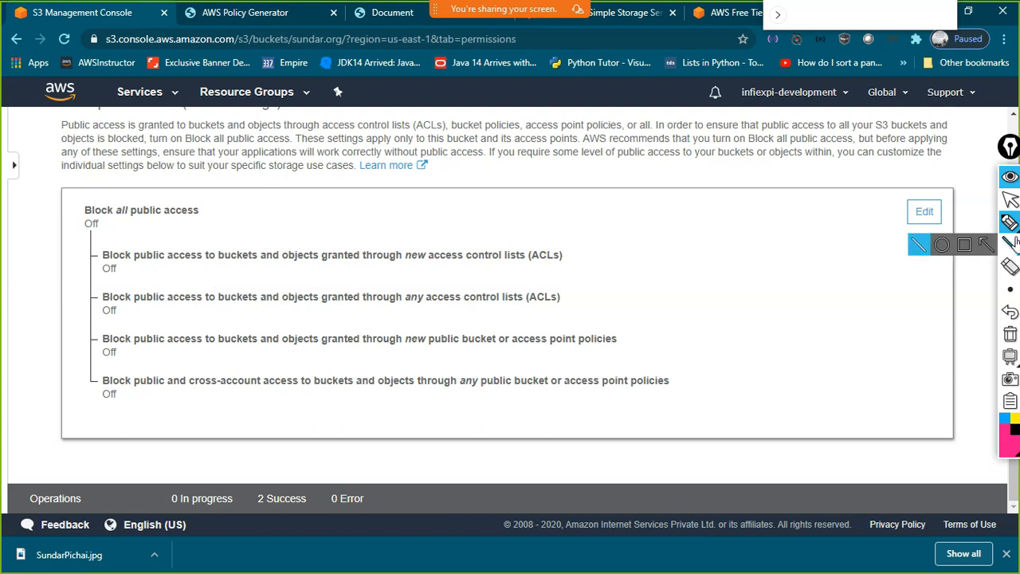
click(1010, 200)
click(924, 211)
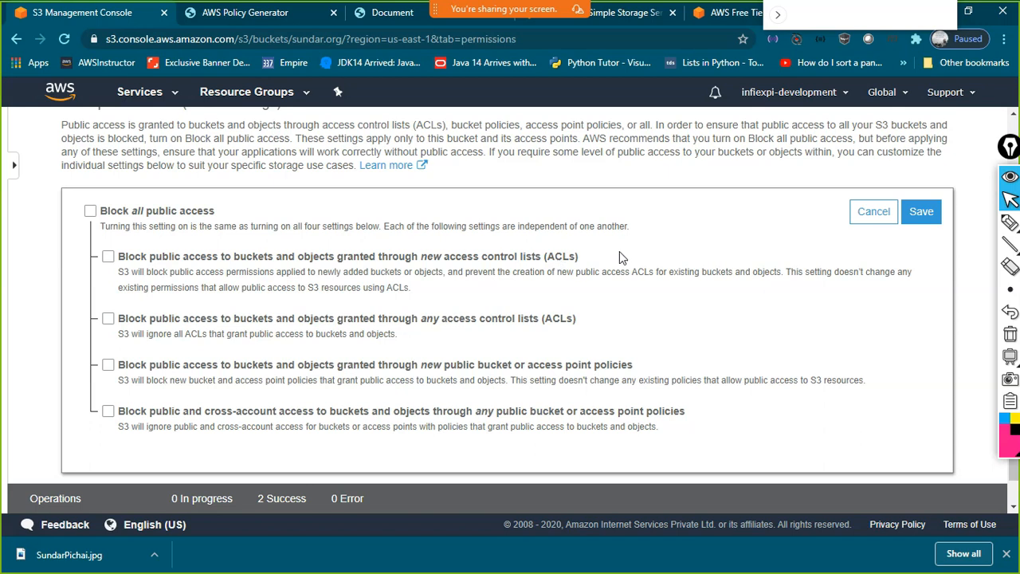
click(1011, 223)
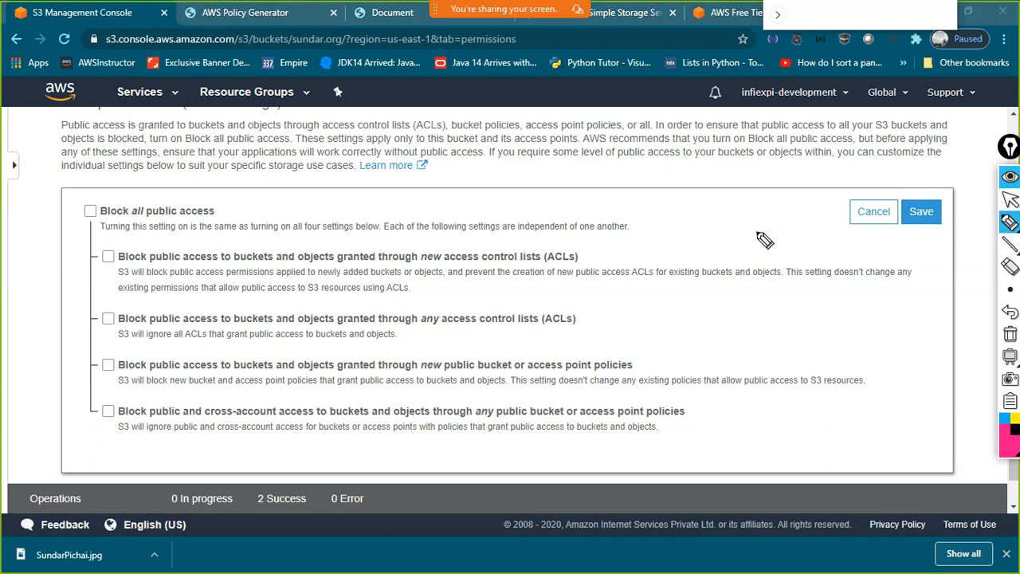
mouse_move(550, 266)
mouse_down()
mouse_move(590, 256)
mouse_move(569, 249)
mouse_move(548, 253)
mouse_move(550, 264)
mouse_up()
drag(610, 233, 587, 255)
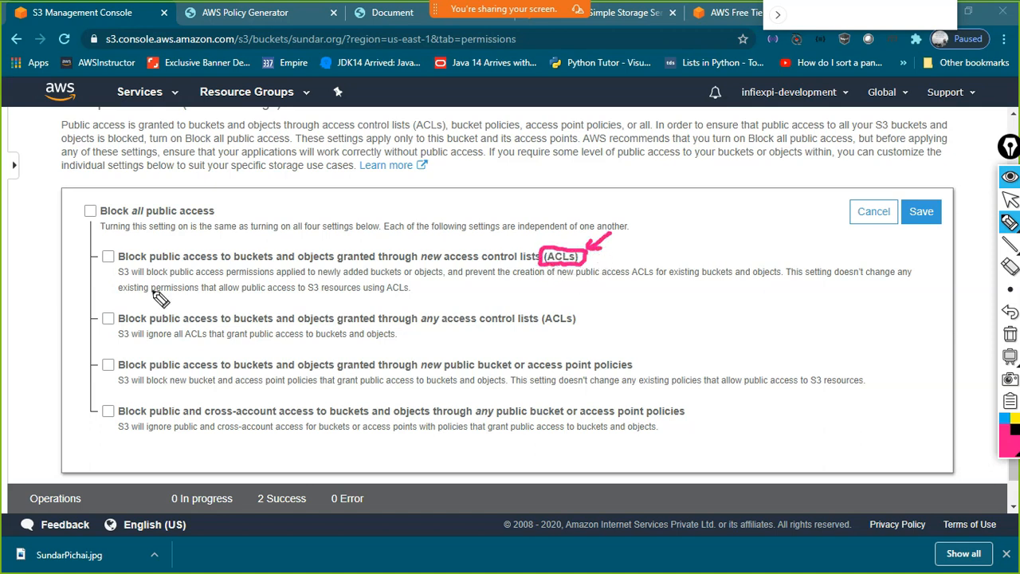
drag(109, 256, 129, 246)
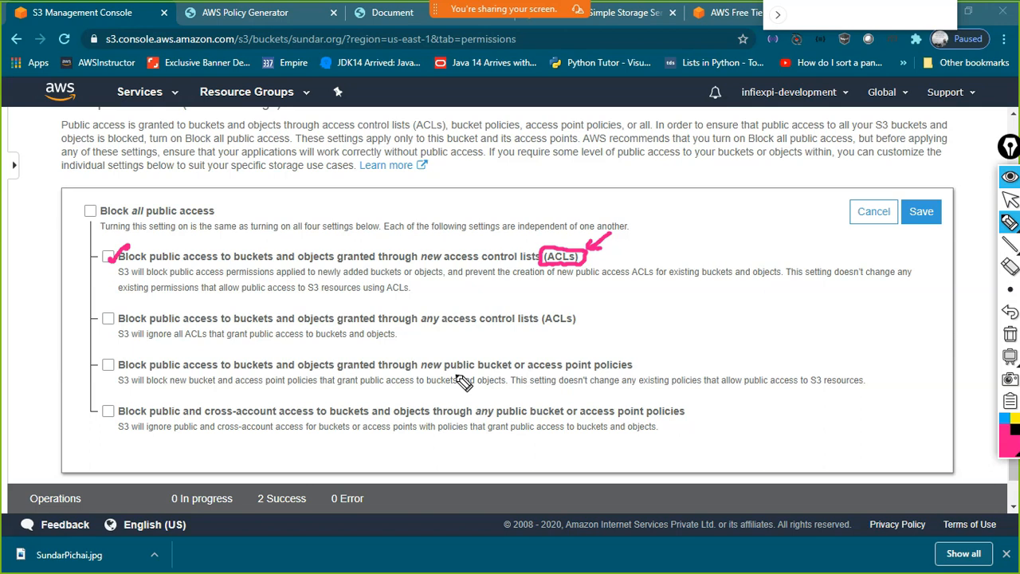
drag(448, 371, 632, 371)
mouse_move(110, 363)
mouse_down()
mouse_move(119, 370)
mouse_move(136, 347)
mouse_up()
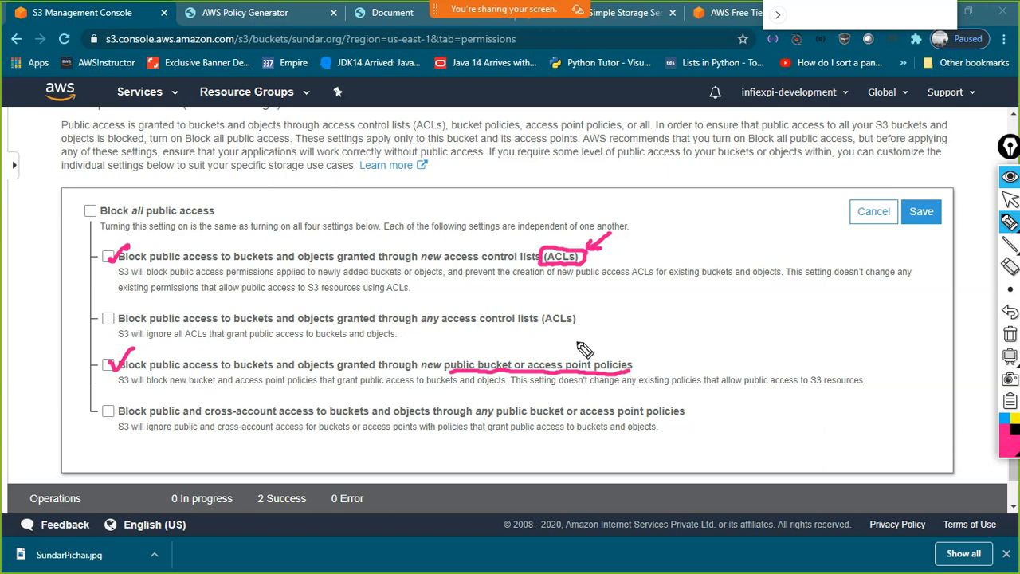
mouse_move(583, 339)
mouse_down()
mouse_move(564, 360)
mouse_move(576, 358)
mouse_up()
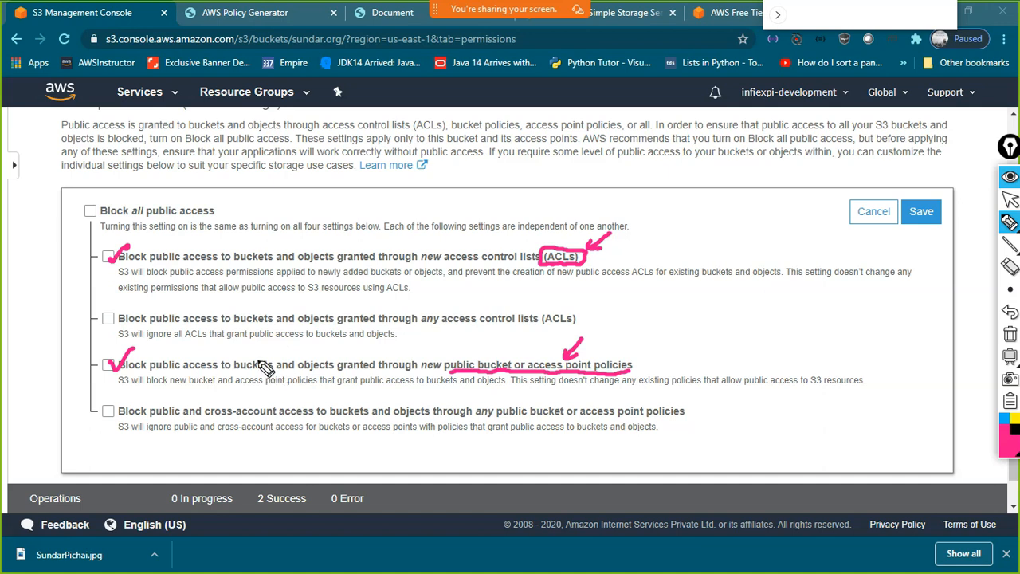
click(1009, 335)
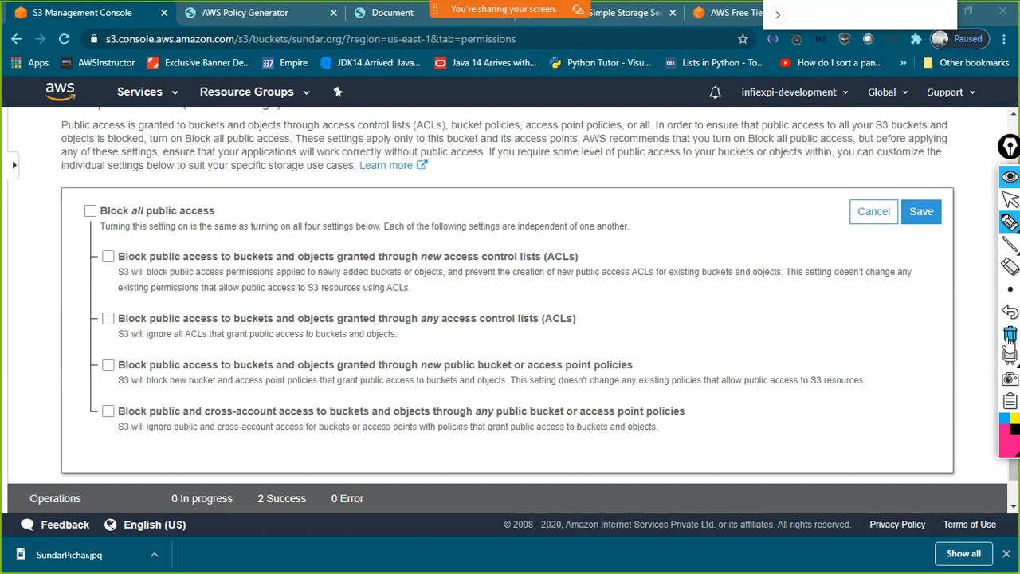
- Return to the bucket Overview and open the meeting chat panel over the page's right side
click(1009, 202)
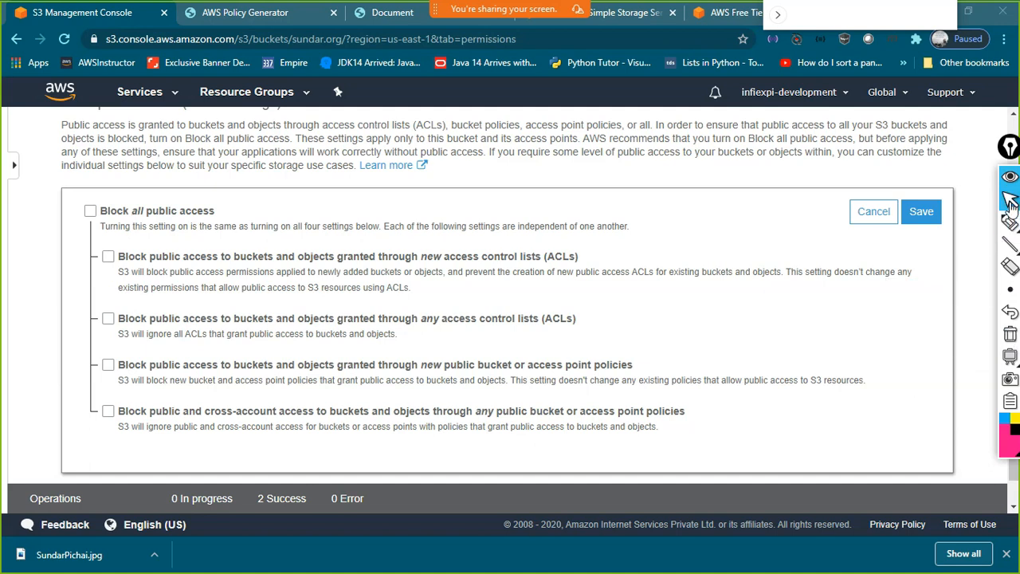
scroll(526, 216, up, 3)
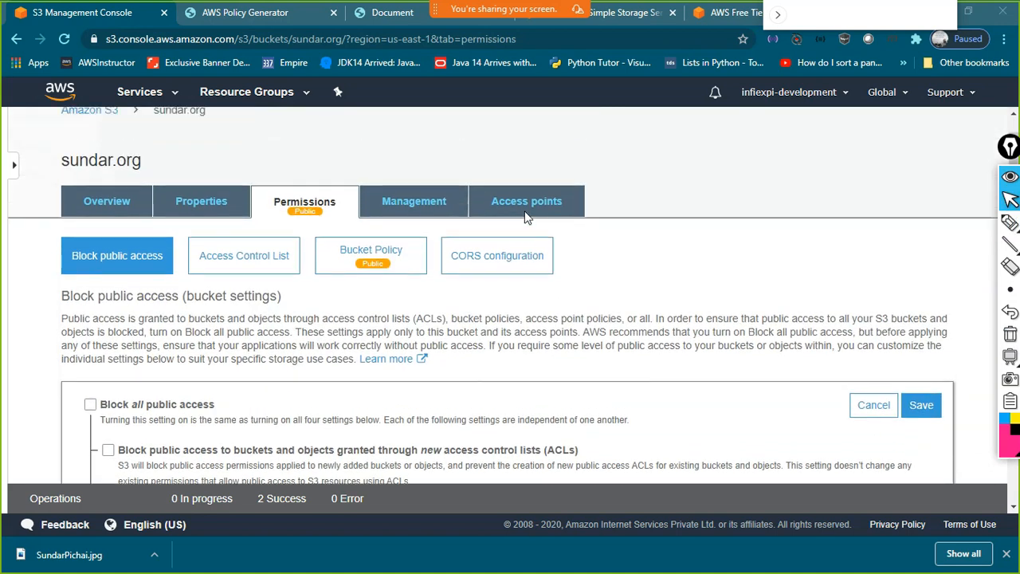
click(108, 206)
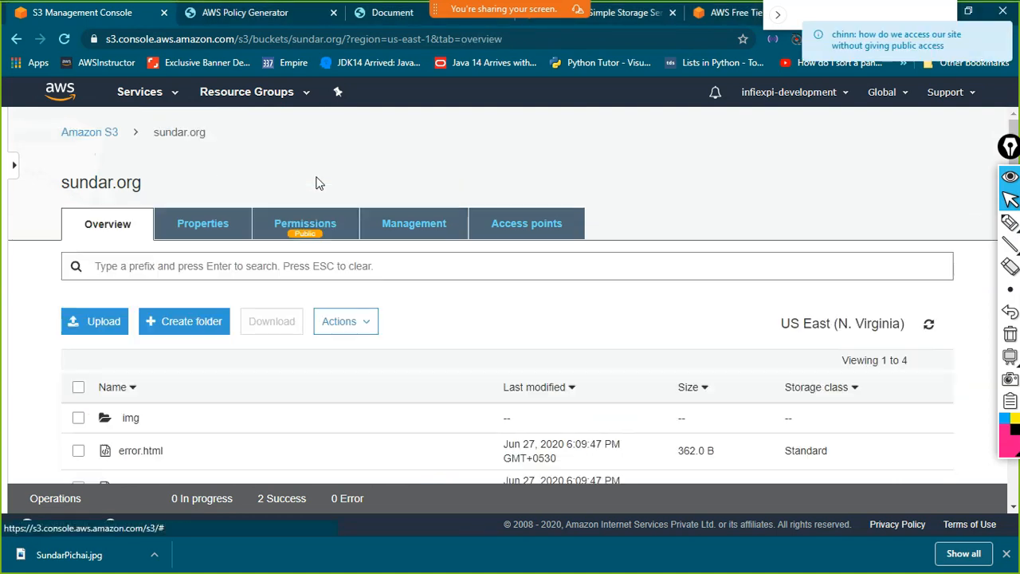
mouse_move(567, 17)
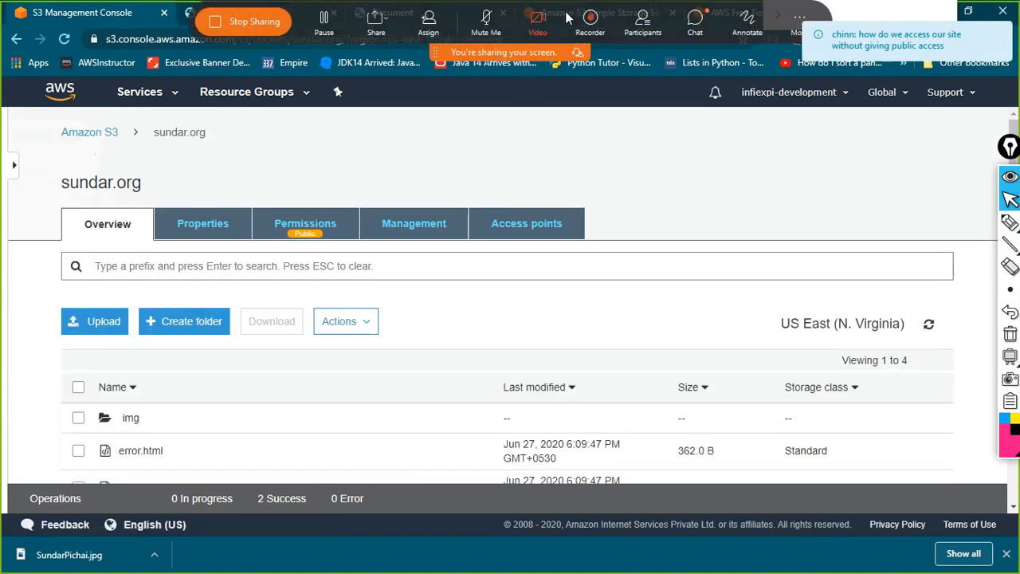
click(694, 27)
drag(675, 204, 771, 161)
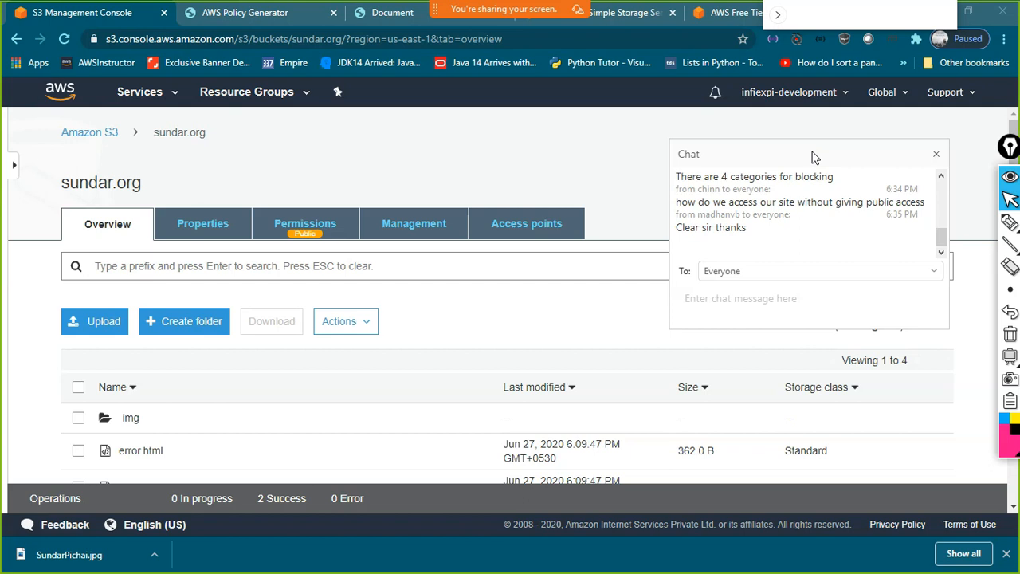
- Circle the account name and handwrite a root user note, then erase the ink
key(ctrl+shift+3)
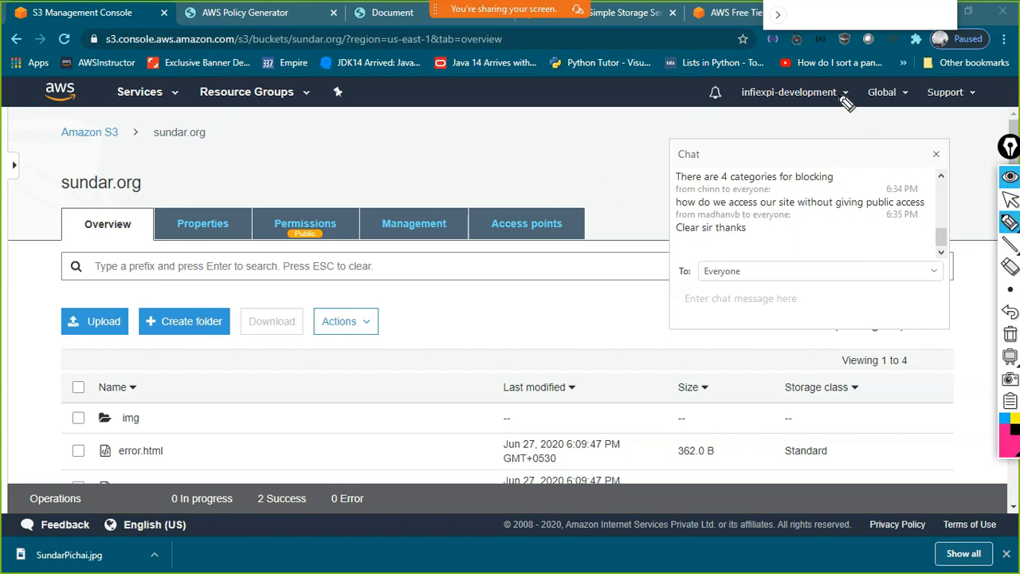
mouse_move(797, 88)
mouse_down()
mouse_move(780, 111)
mouse_move(836, 111)
mouse_move(832, 83)
mouse_move(801, 88)
mouse_up()
mouse_move(758, 124)
mouse_down()
mouse_move(803, 137)
mouse_move(948, 127)
mouse_up()
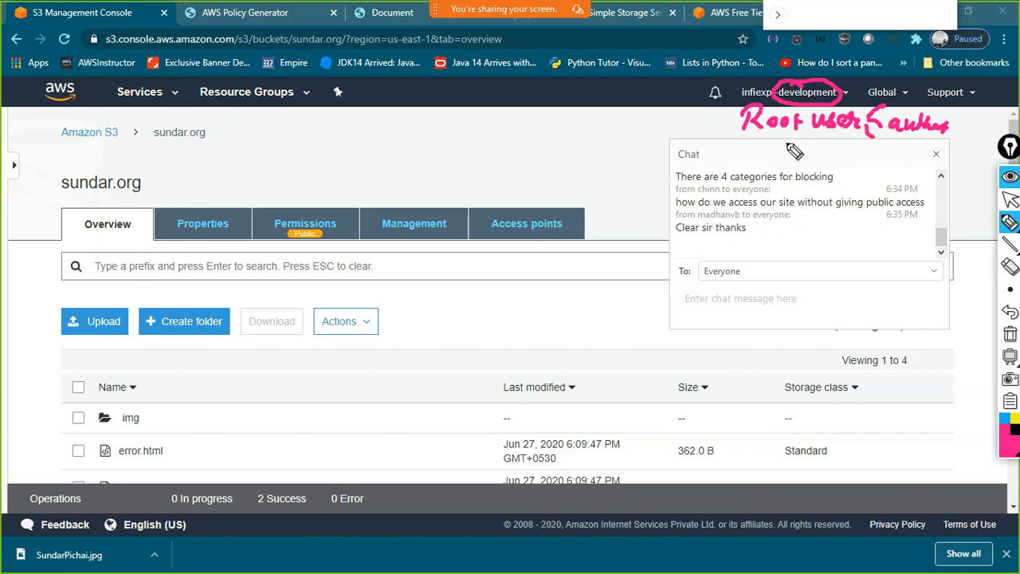
click(1010, 333)
mouse_move(1009, 219)
click(1009, 199)
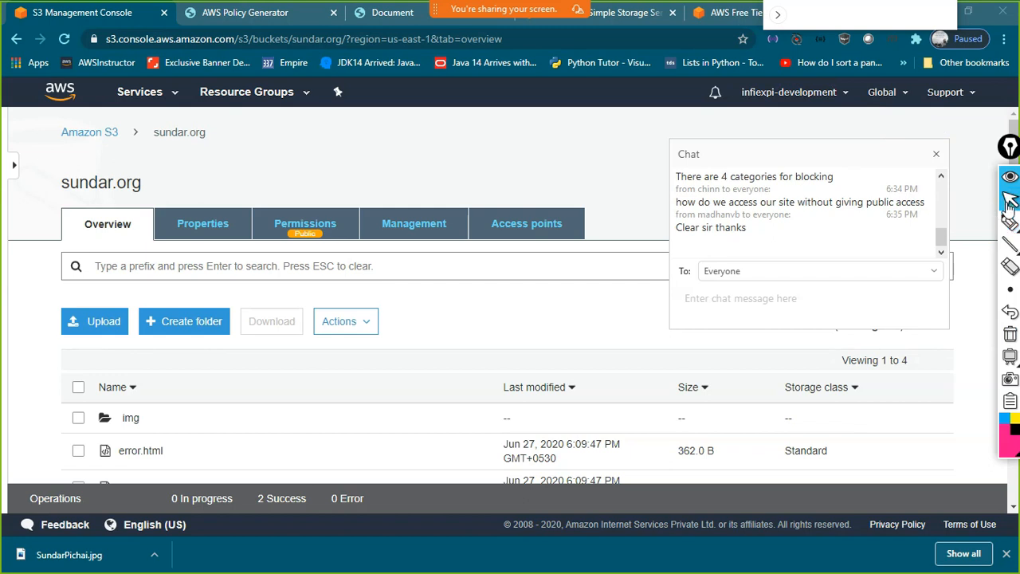
- Close the meeting chat panel, leaving the bucket's file list in view
click(936, 156)
scroll(264, 196, down, 2)
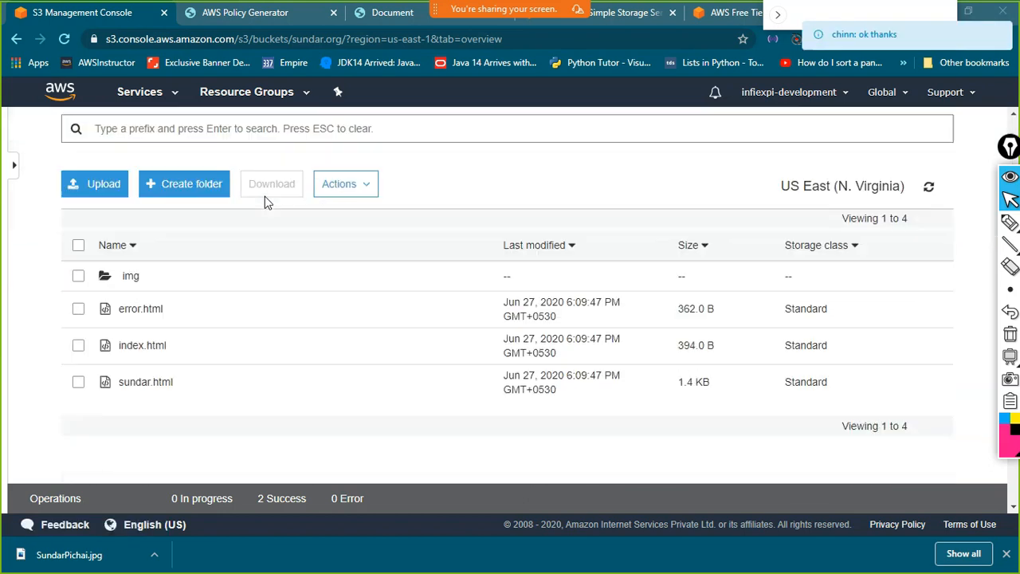
scroll(257, 302, up, 1)
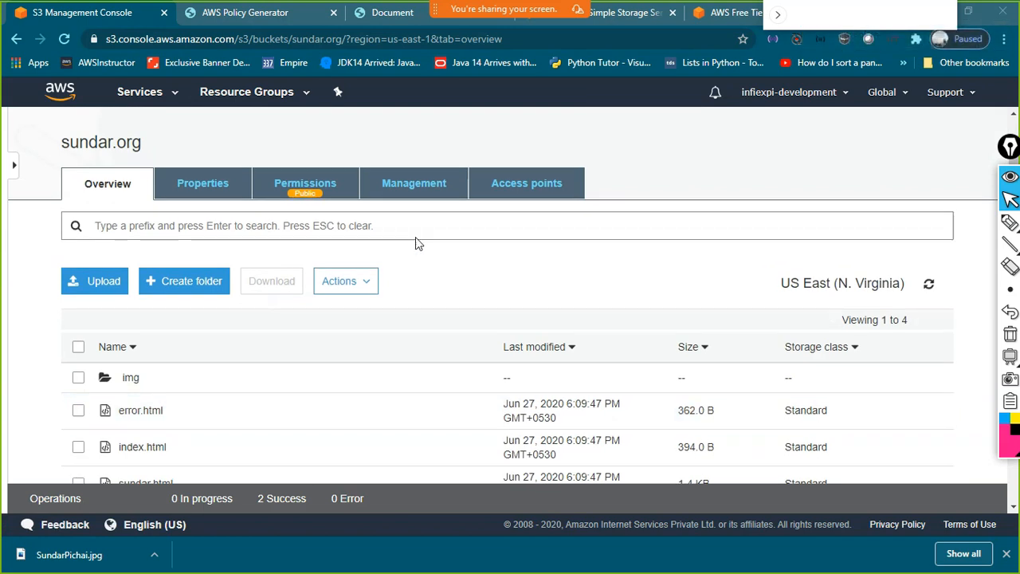
- Open the bucket's Properties and annotate the Versioning card with labels and an arrow, then erase
click(223, 193)
click(223, 192)
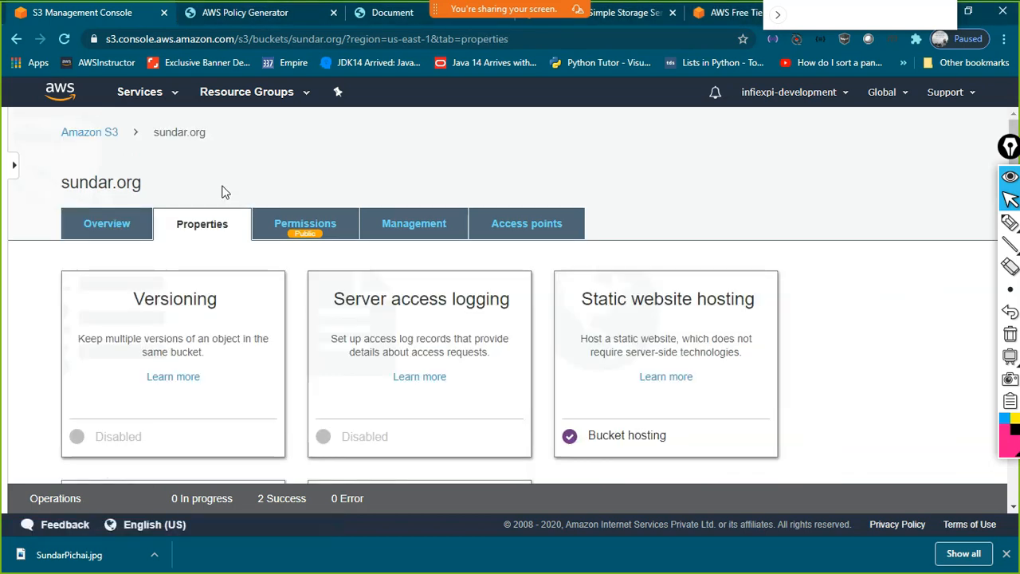
click(1010, 222)
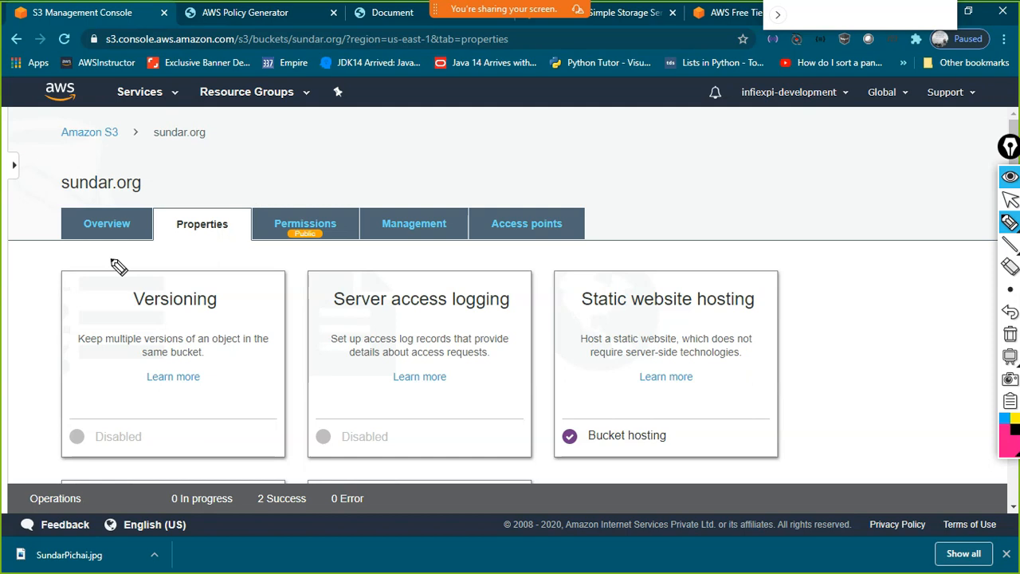
mouse_move(161, 287)
mouse_down()
mouse_move(119, 310)
mouse_move(210, 326)
mouse_move(204, 294)
mouse_move(167, 271)
mouse_up()
mouse_move(317, 137)
mouse_down()
mouse_move(319, 161)
mouse_move(349, 143)
mouse_move(380, 172)
mouse_move(429, 151)
mouse_move(458, 162)
mouse_up()
mouse_move(321, 176)
mouse_down()
mouse_move(224, 290)
mouse_move(250, 284)
mouse_up()
mouse_move(224, 162)
mouse_down()
mouse_move(199, 187)
mouse_move(255, 193)
mouse_up()
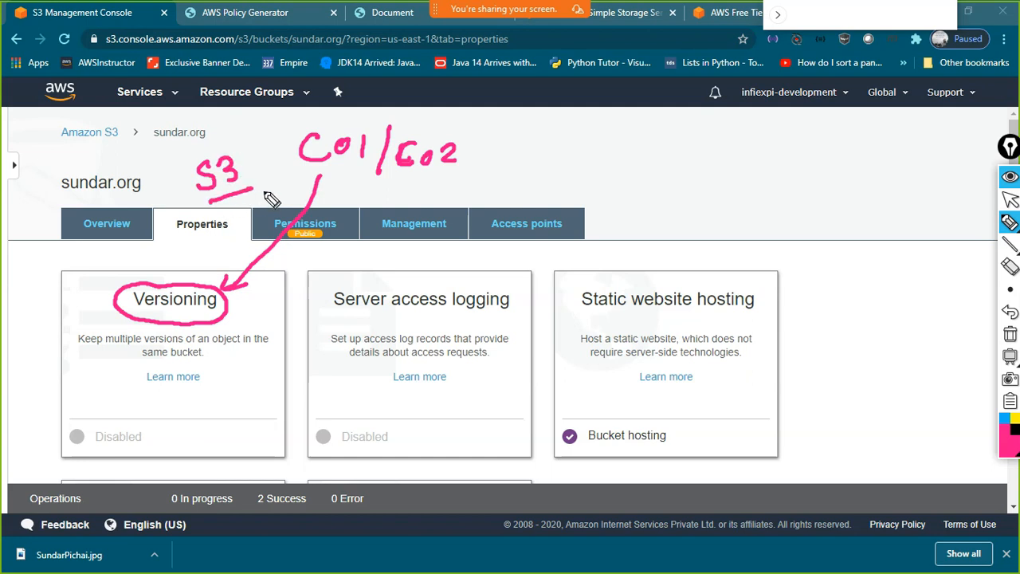
click(1010, 334)
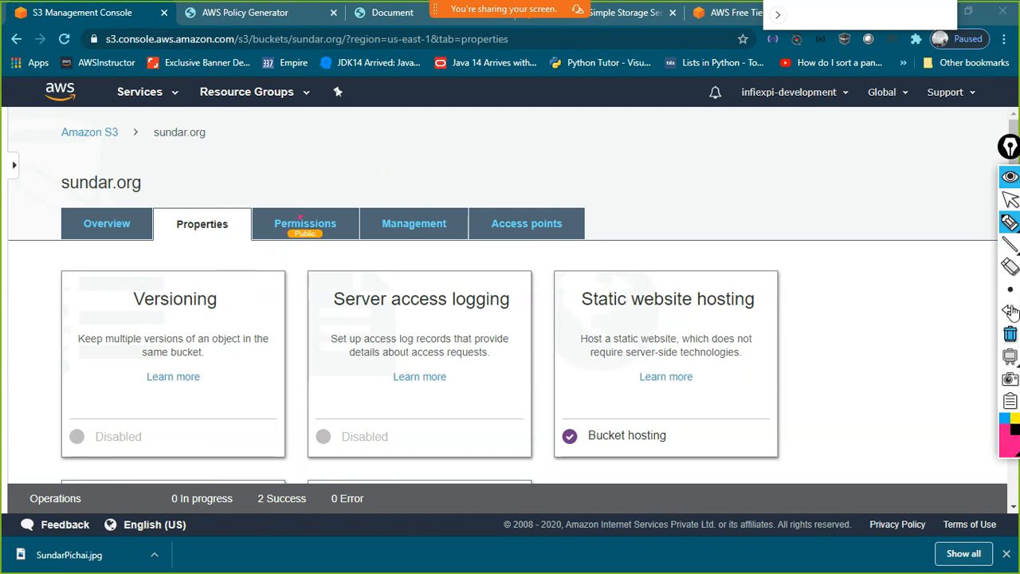
click(1011, 198)
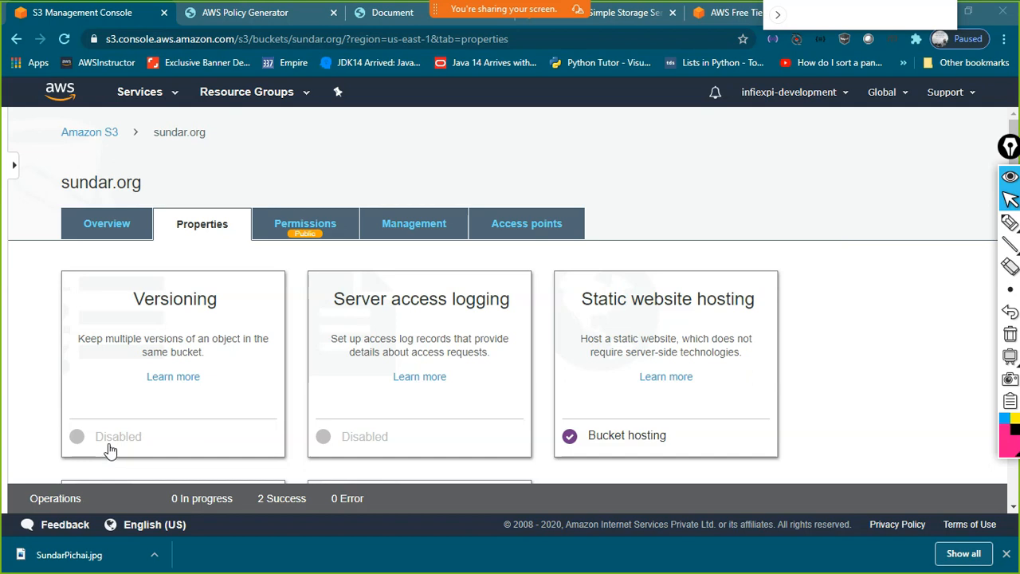
- Circle Versioning's Disabled status, erase it, then show the 'S3-Bucket Without Versioning' slide
key(ctrl+shift+3)
mouse_move(98, 417)
mouse_down()
mouse_move(66, 427)
mouse_move(87, 454)
mouse_move(159, 442)
mouse_move(107, 419)
mouse_move(83, 431)
mouse_up()
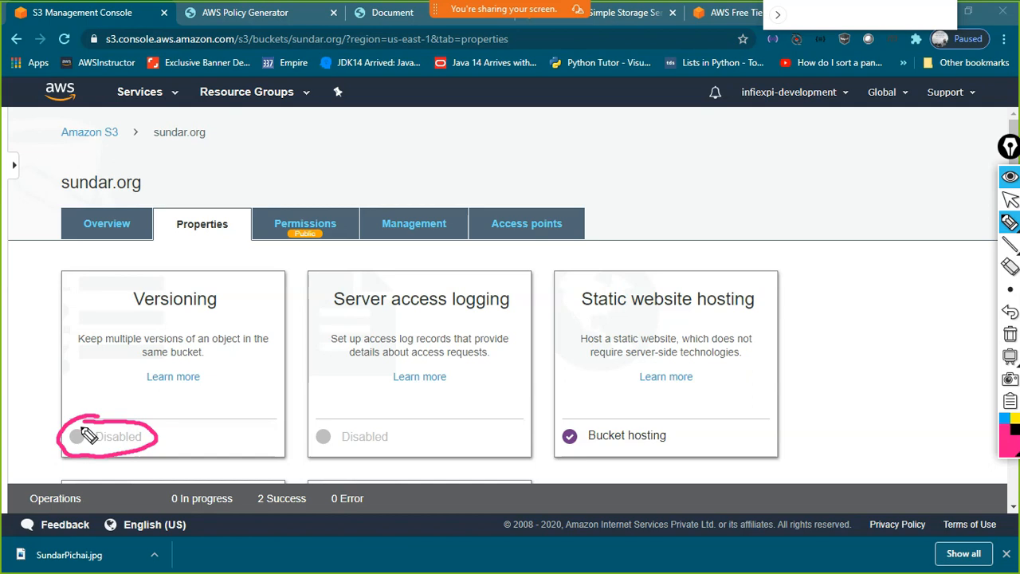
click(1010, 335)
mouse_move(1010, 247)
click(1011, 200)
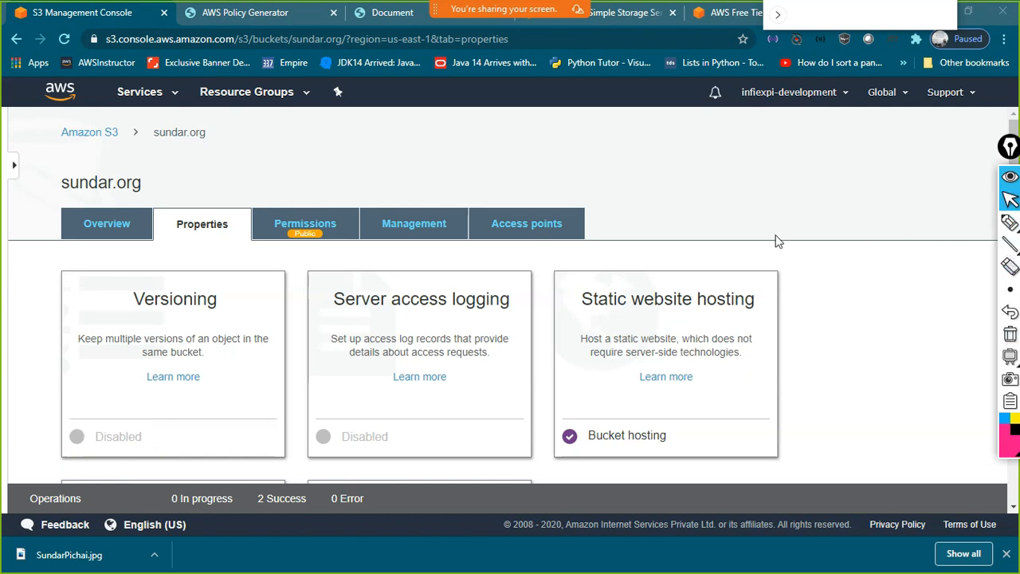
key(alt+Tab)
click(706, 371)
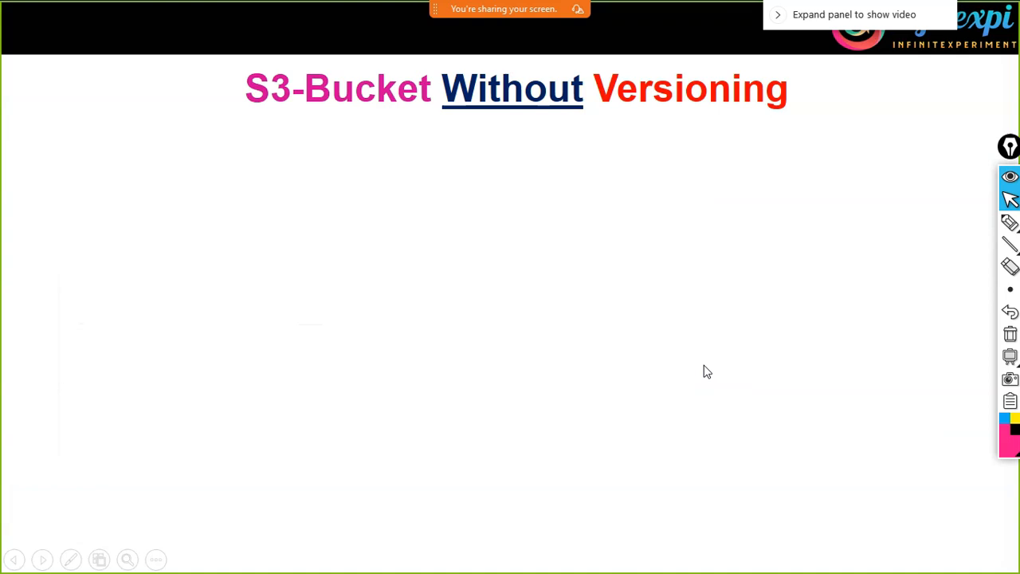
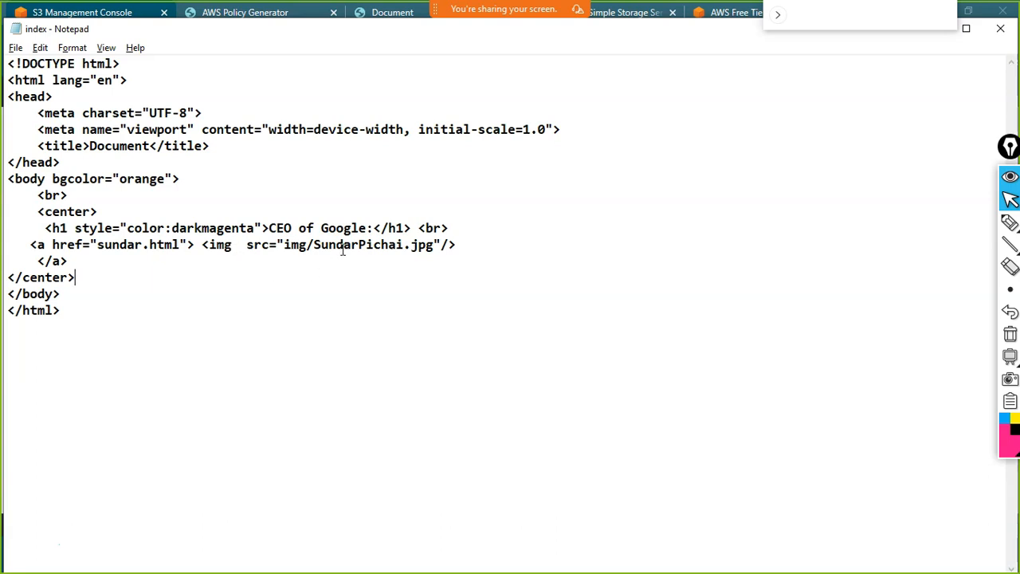
- Minimize the Notepad window holding the index page source to reveal the S3 console
key(alt+space)
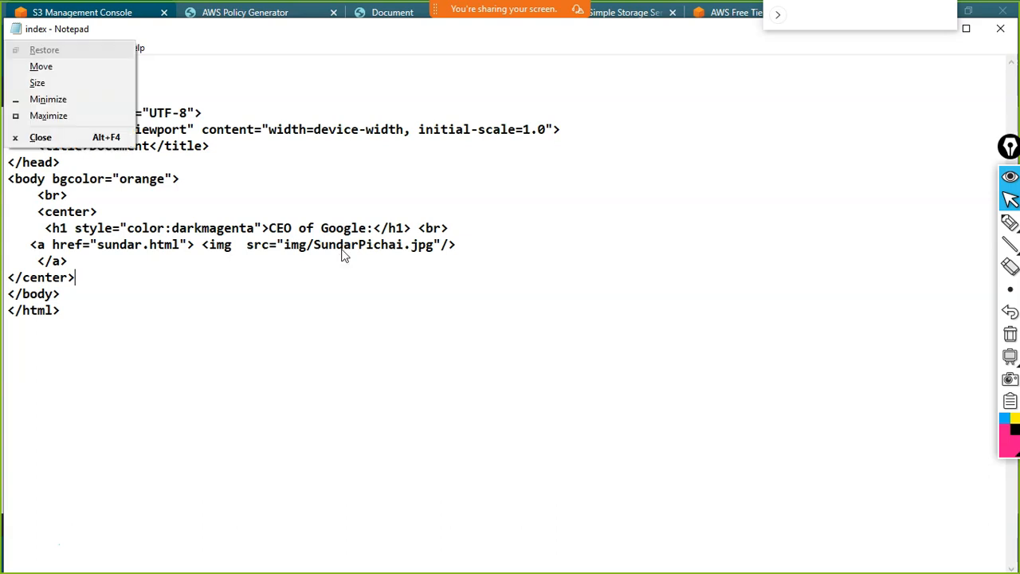
key(n)
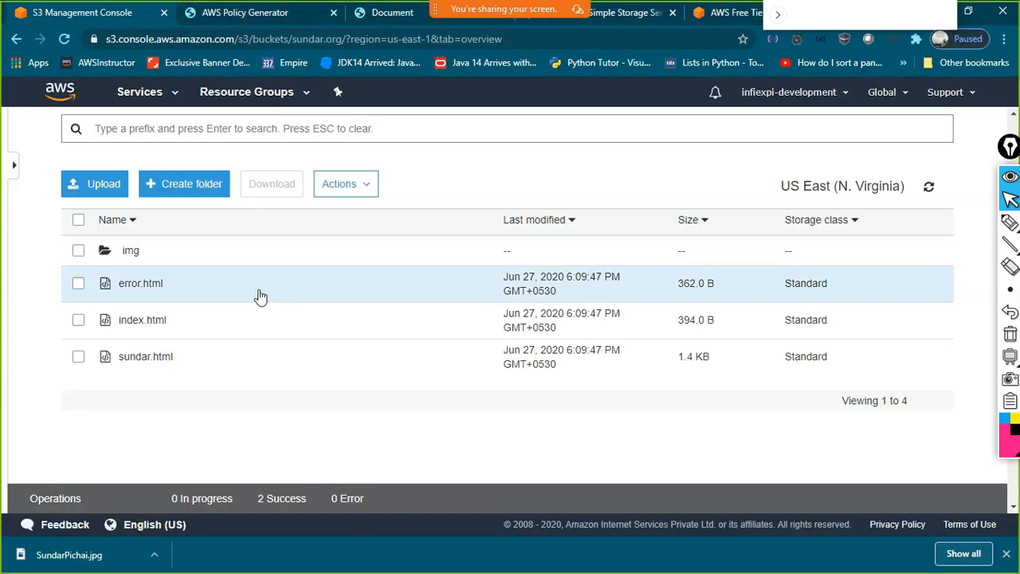
- Open the sundar.org img folder to view SundarPichai.jpg at 313.0 KB
click(131, 252)
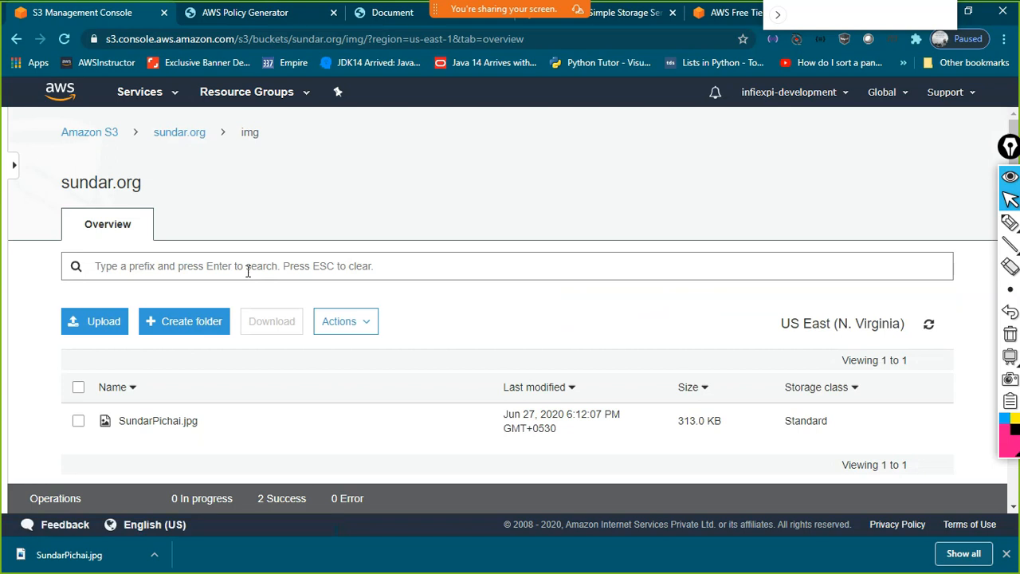
scroll(248, 275, down, 2)
scroll(247, 275, up, 1)
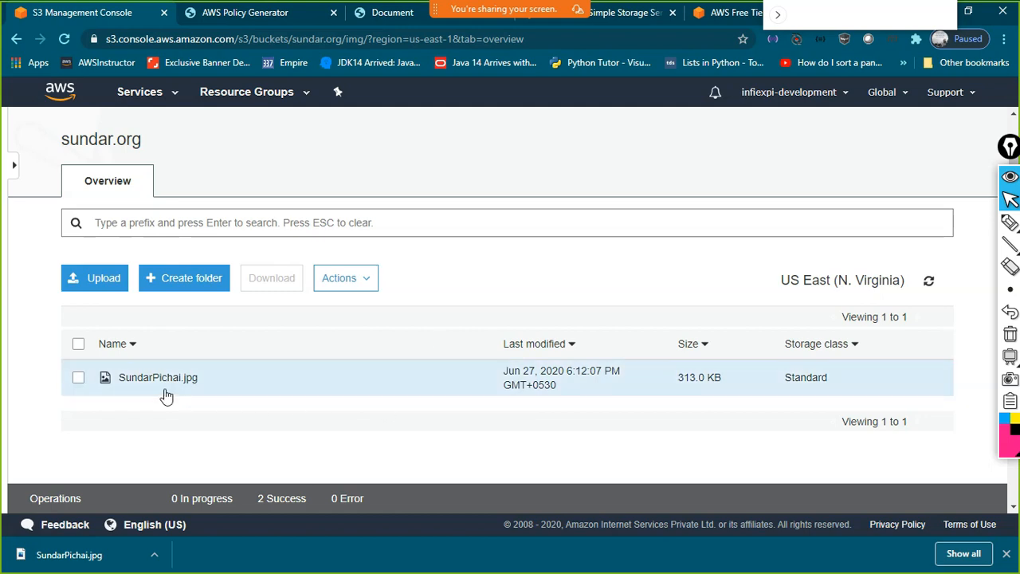
click(386, 12)
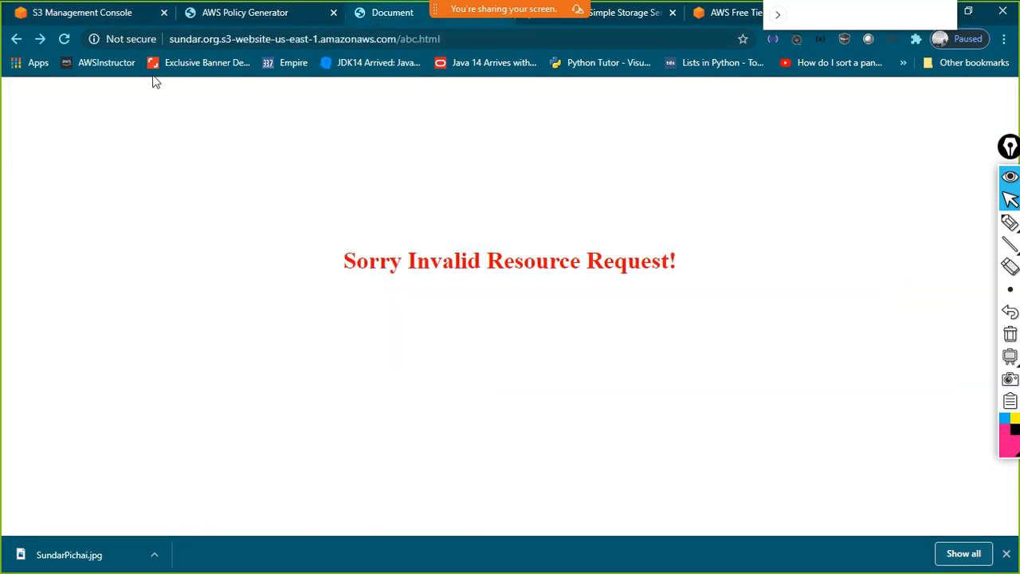
- Replace abc with index in the site address to view the CEO of Google page
double_click(412, 39)
text(index)
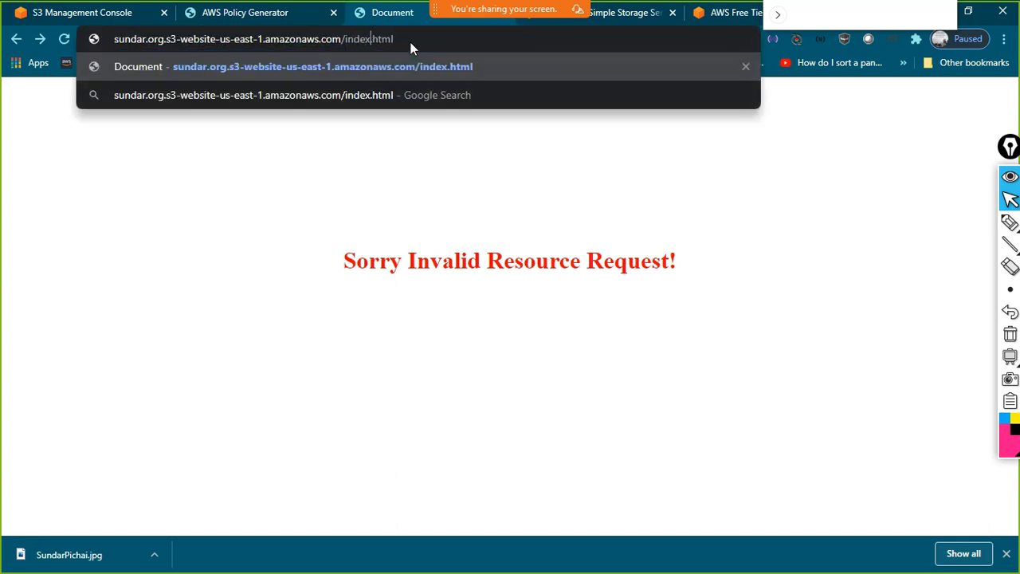
key(Return)
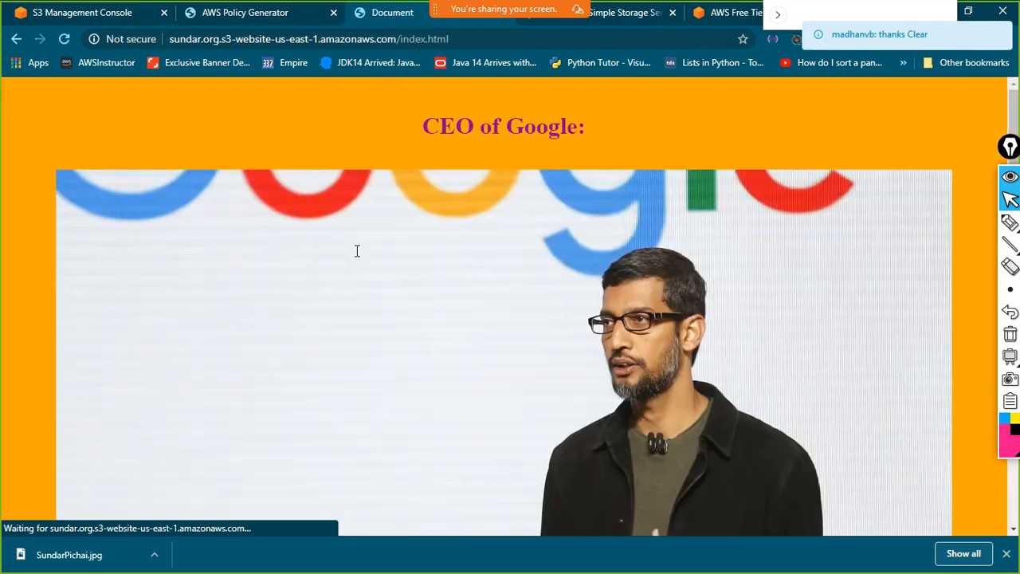
scroll(456, 351, down, 1)
scroll(455, 350, down, 1)
scroll(456, 351, up, 1)
click(80, 12)
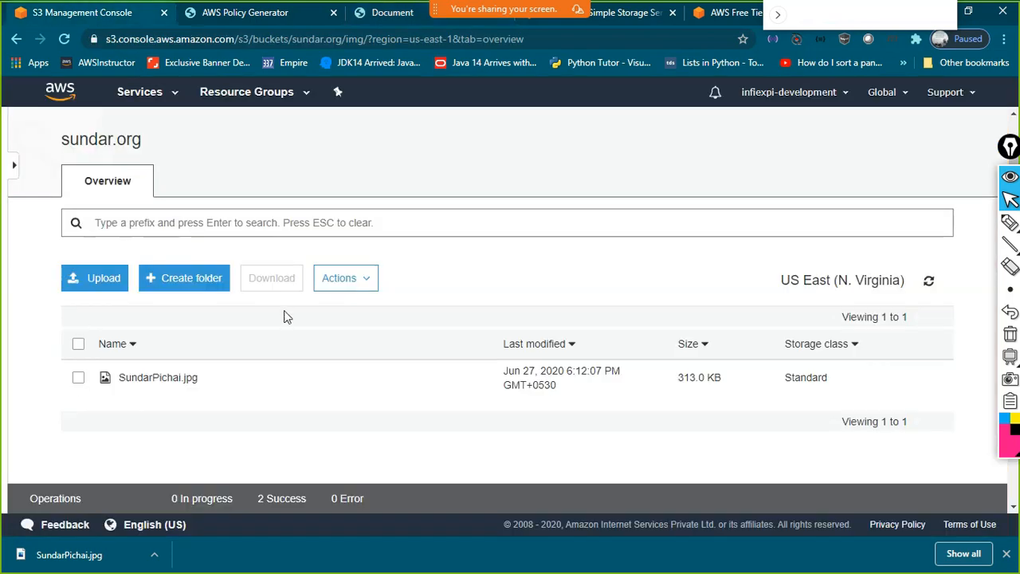
- Upload SundarPichai.jpg from the SundarVersion1 folder into img, replacing it with the 21.0 KB image
click(102, 280)
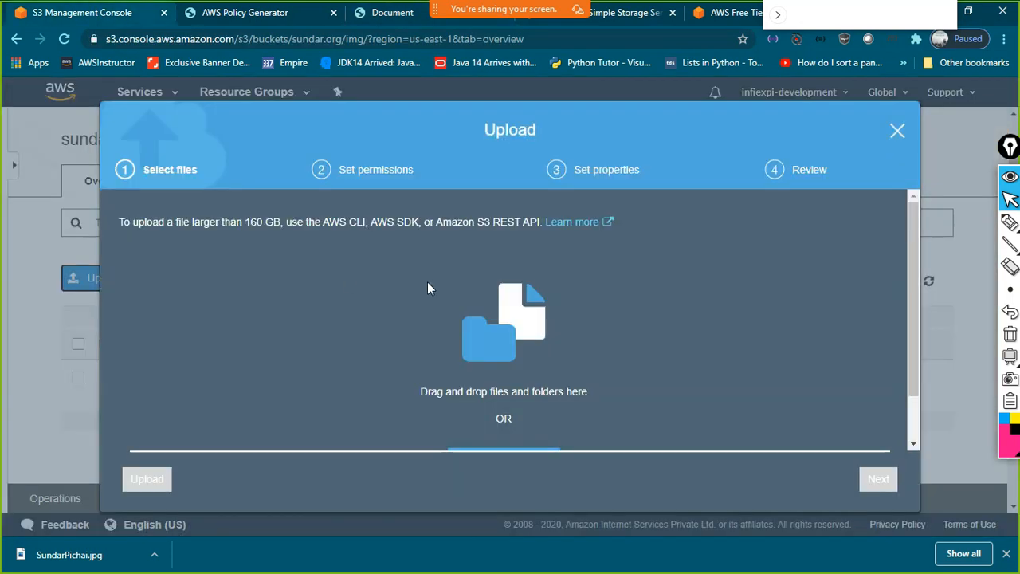
click(518, 409)
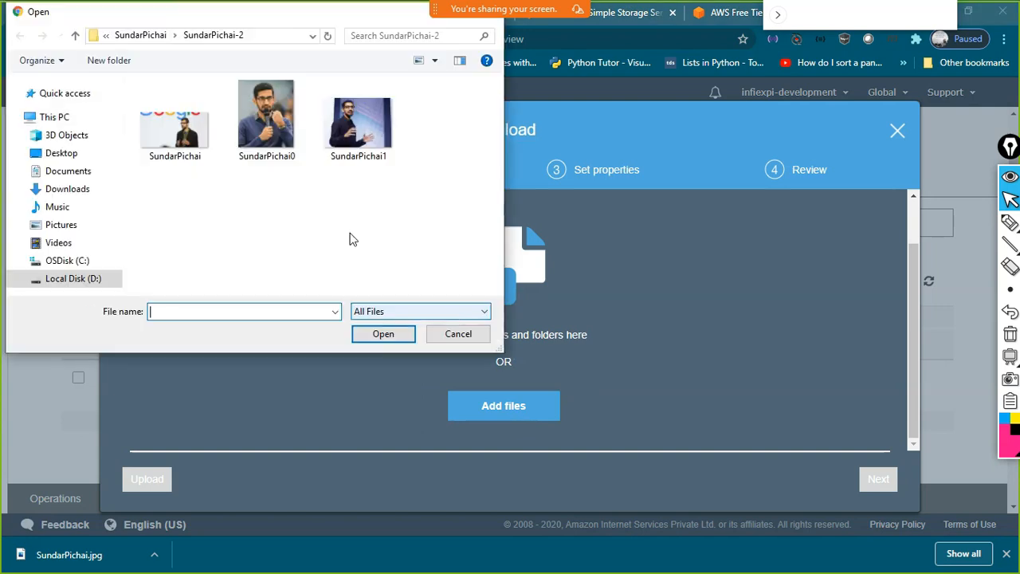
click(140, 35)
double_click(281, 148)
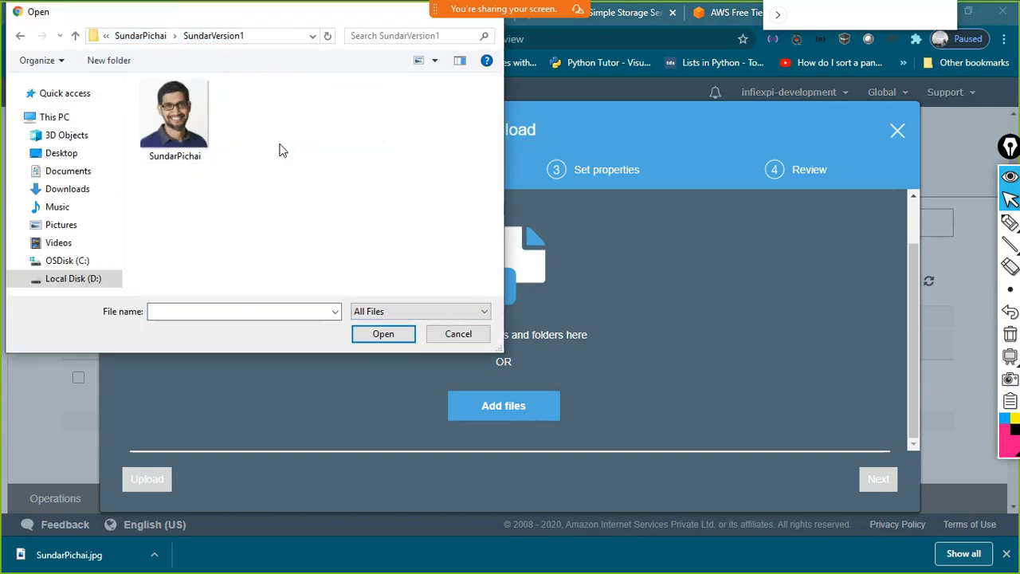
click(167, 109)
click(357, 333)
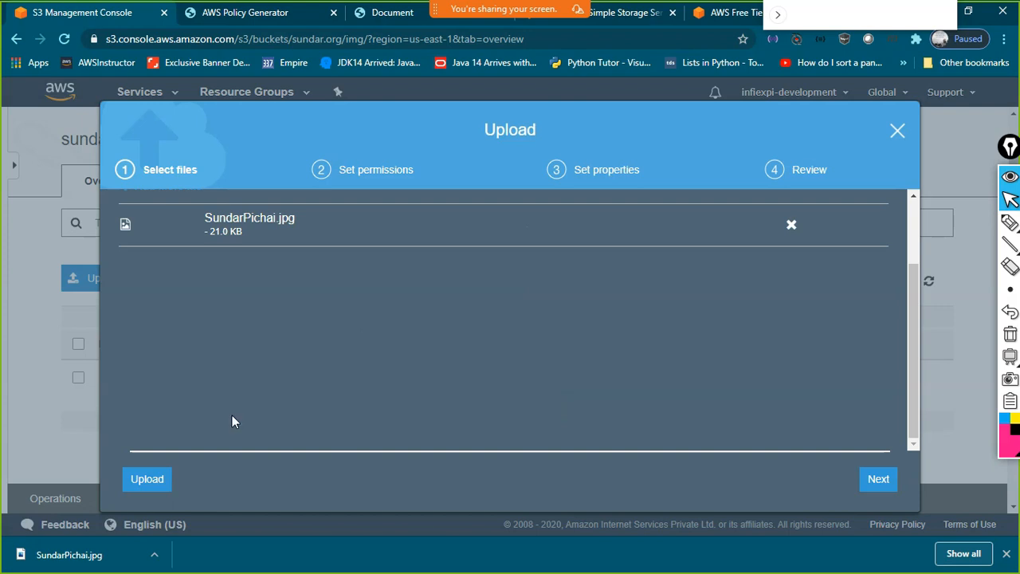
click(147, 478)
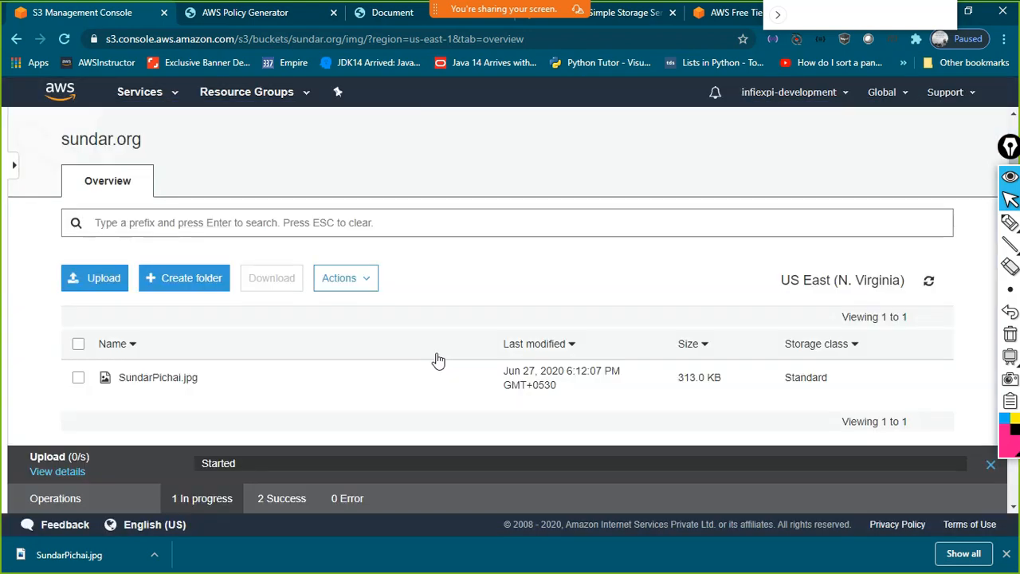
scroll(332, 303, down, 1)
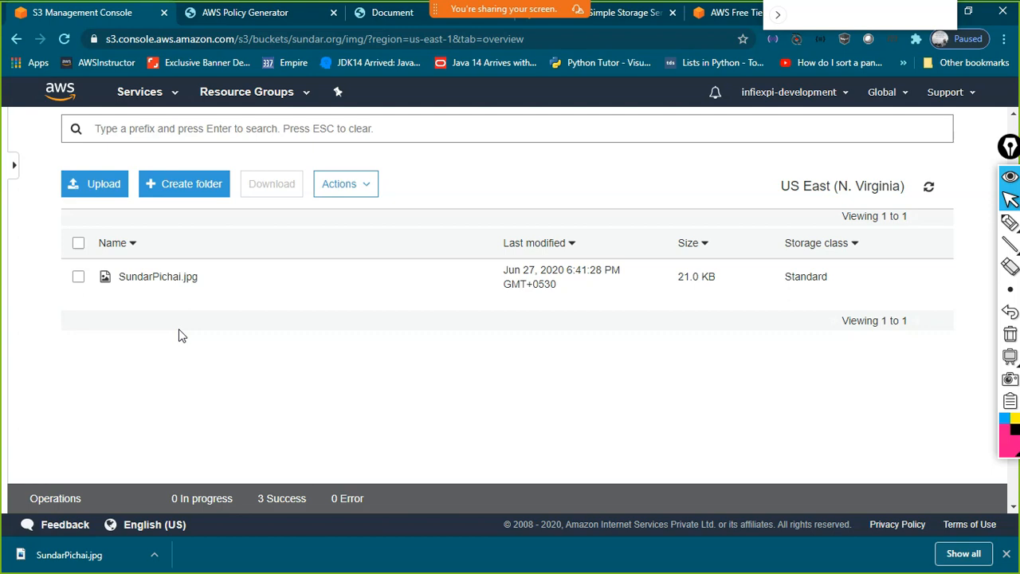
- Reload the hosted website's root page so it displays the new portrait
click(370, 14)
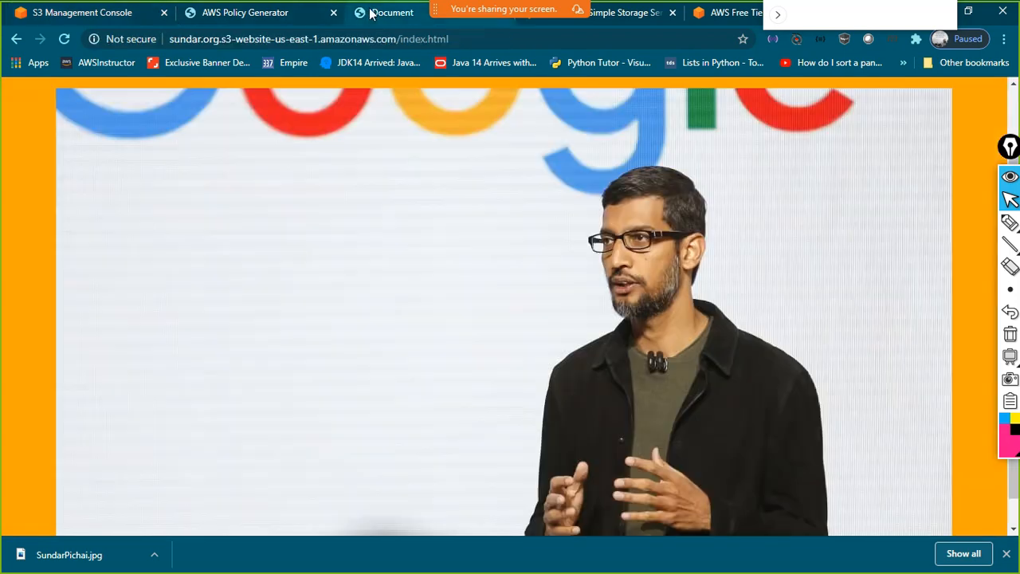
click(63, 39)
click(16, 39)
click(64, 39)
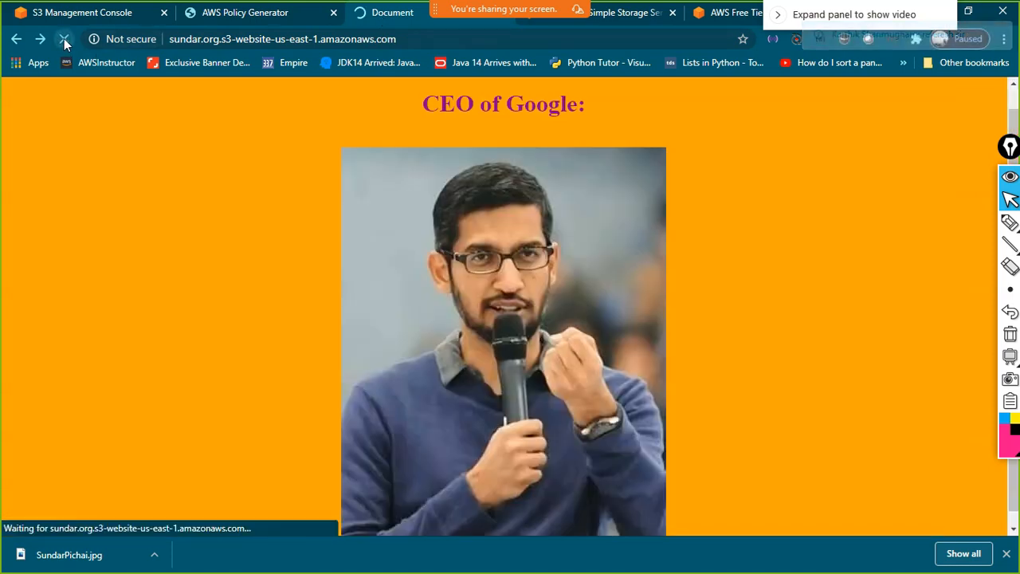
- Recheck the website, then start another upload to the img folder in S3
click(93, 12)
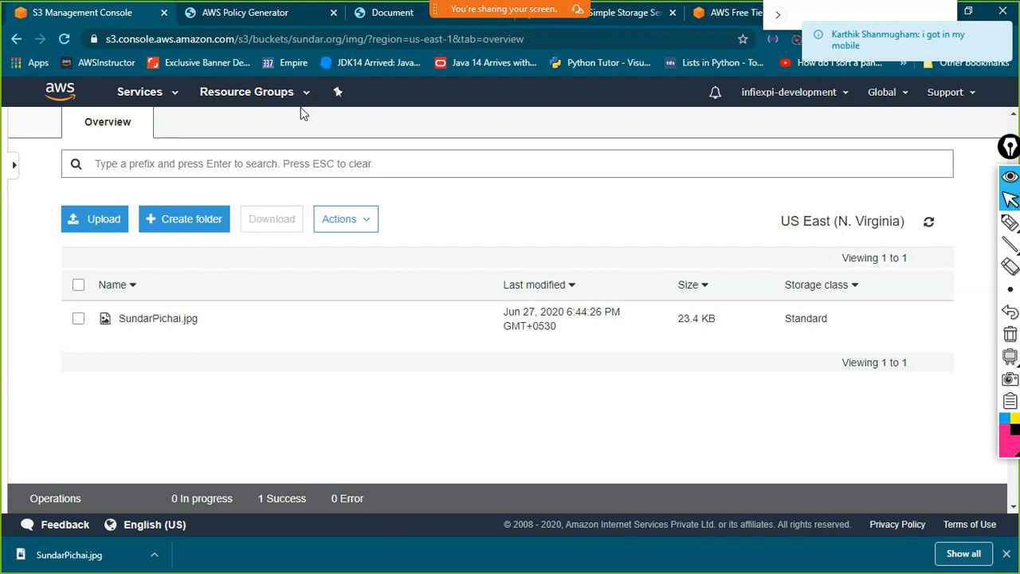
click(386, 12)
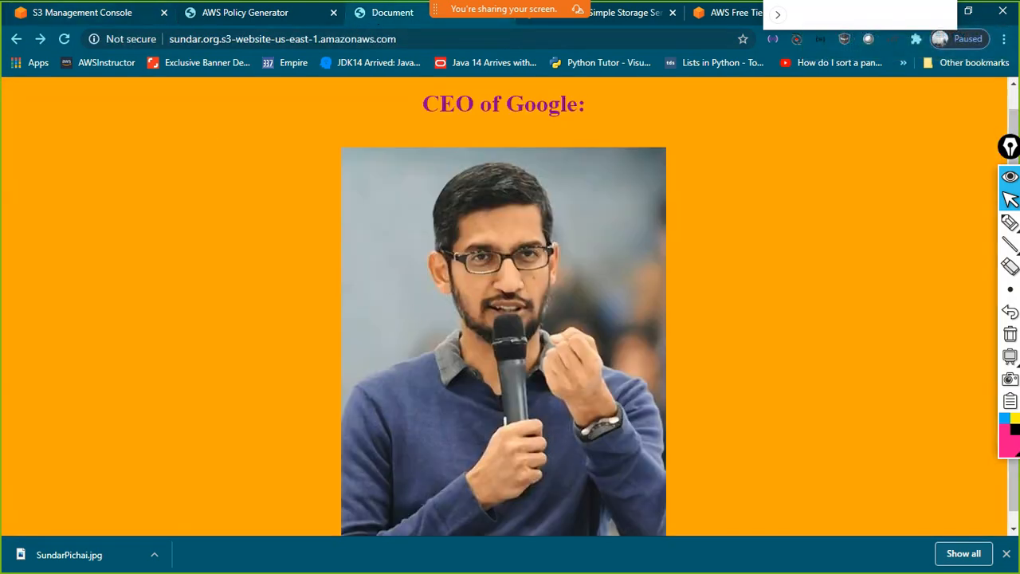
click(92, 16)
click(100, 225)
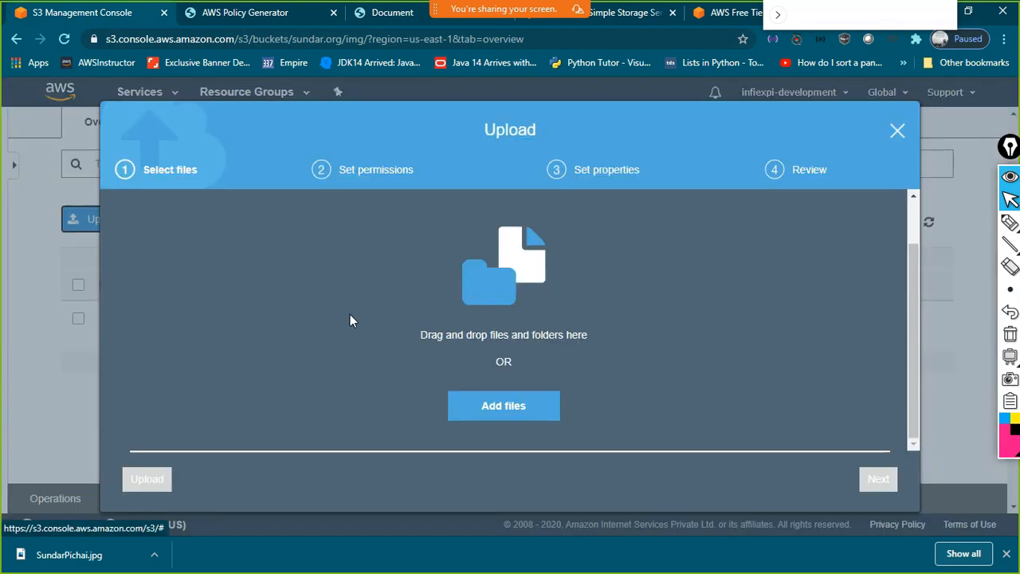
- Re-upload the 21.0 KB SundarPichai.jpg from SundarVersion1 into img, replacing the current copy
click(496, 406)
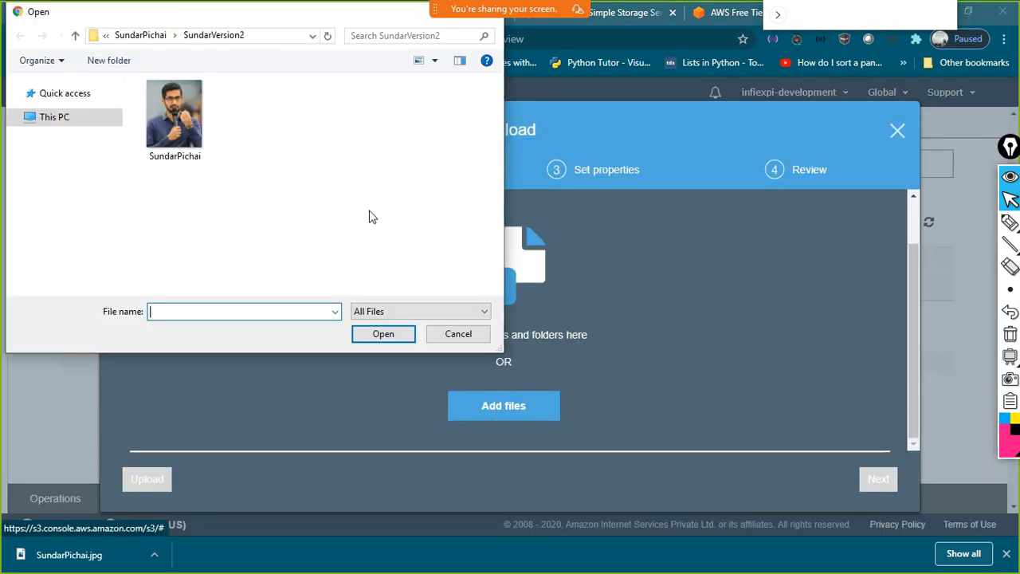
click(144, 37)
double_click(271, 124)
double_click(170, 124)
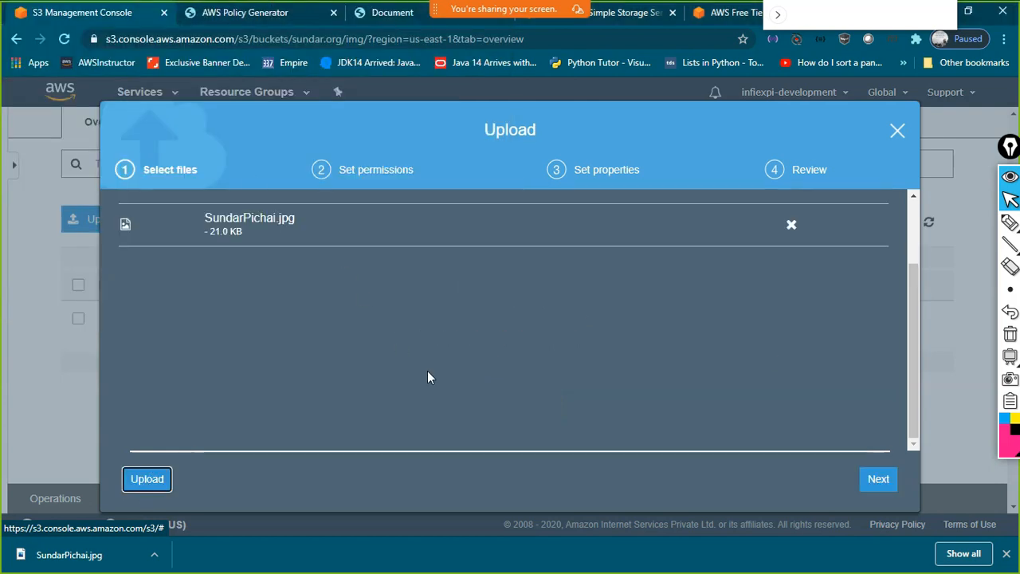
key(Return)
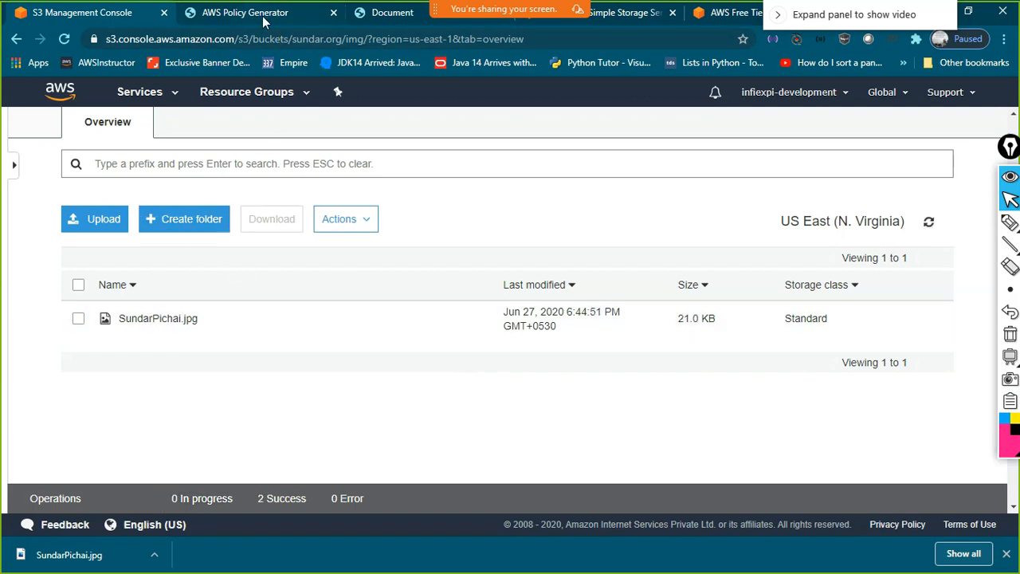
click(371, 10)
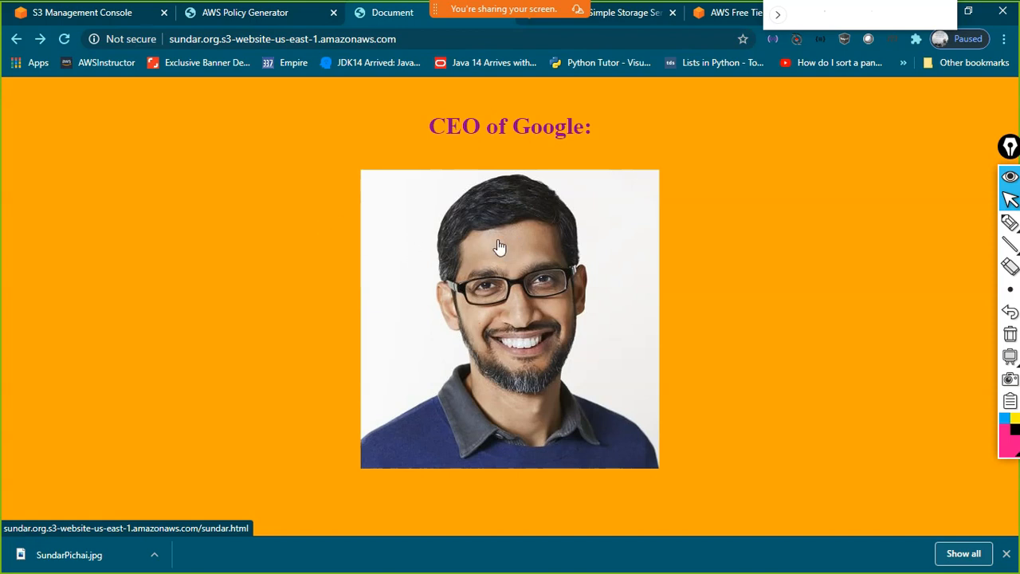
- Return to the S3 img folder, where SundarPichai.jpg now shows 21.0 KB
click(92, 12)
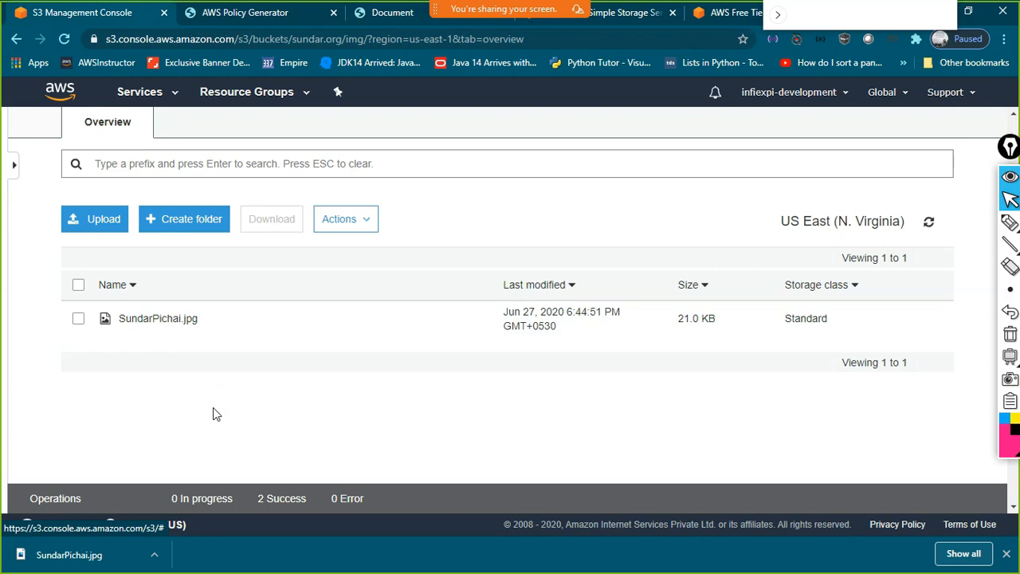
- Open the Versioning card on the sundar.org bucket's Properties page
scroll(213, 414, up, 2)
click(180, 133)
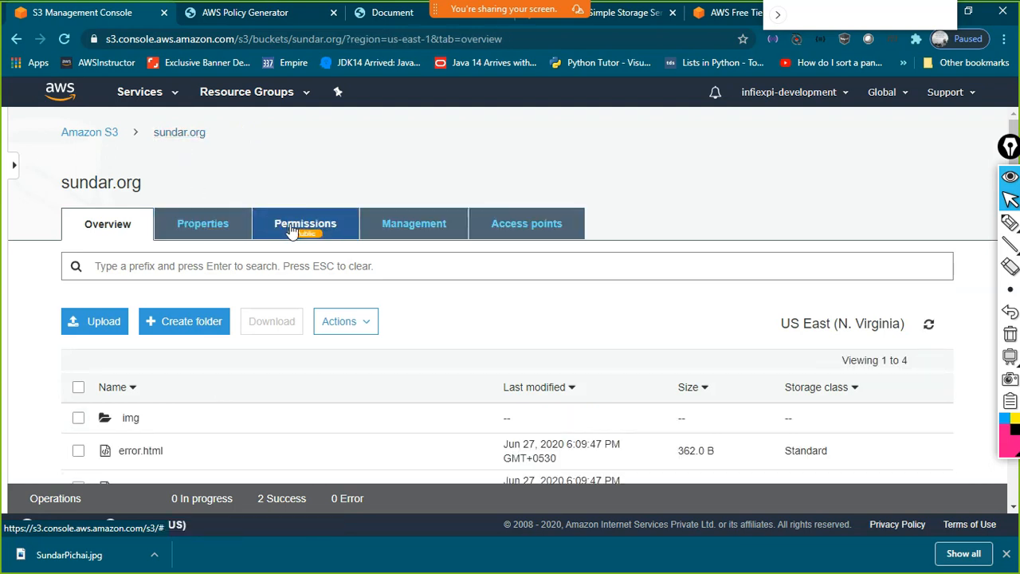
click(228, 224)
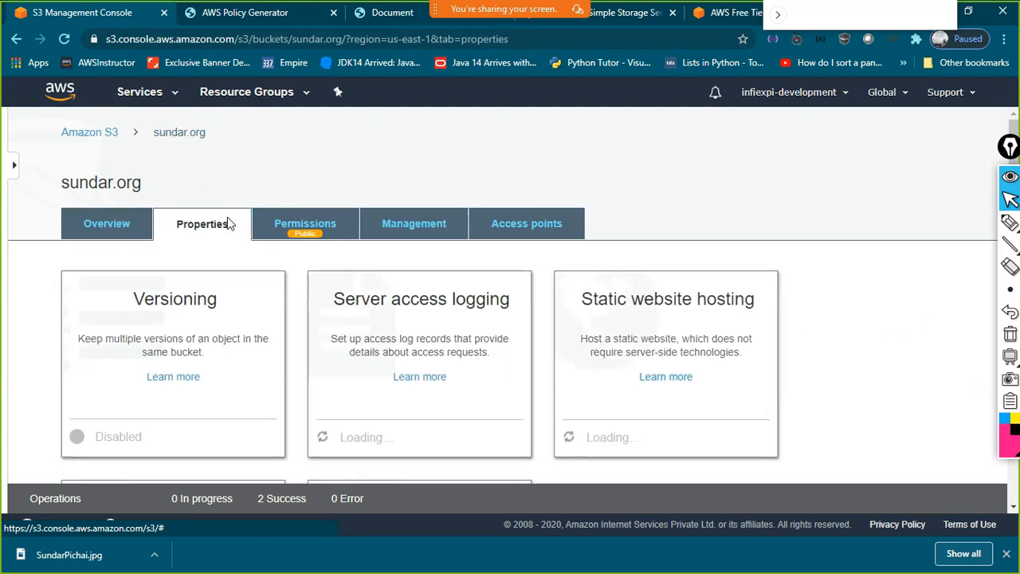
scroll(229, 223, down, 2)
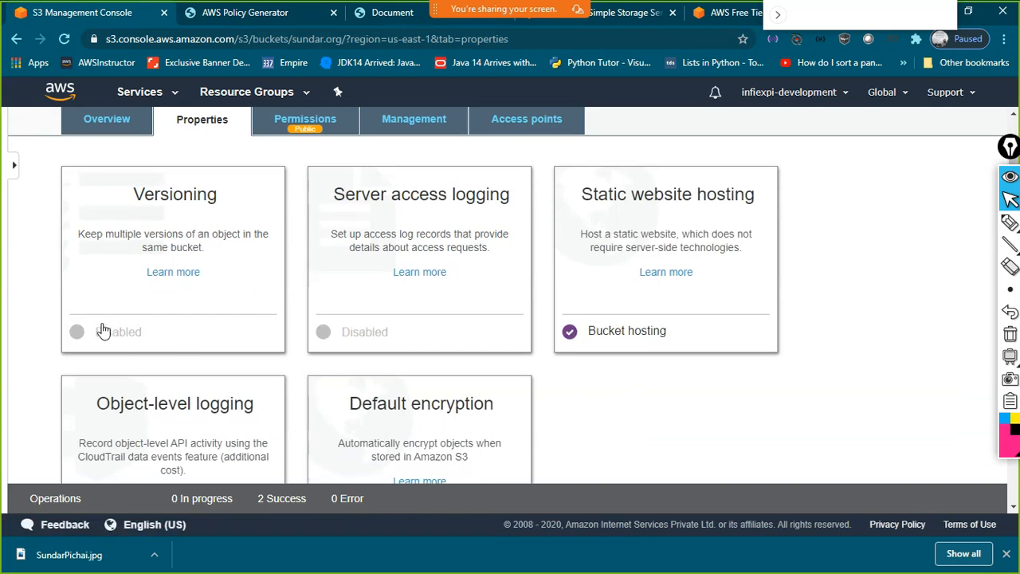
click(104, 331)
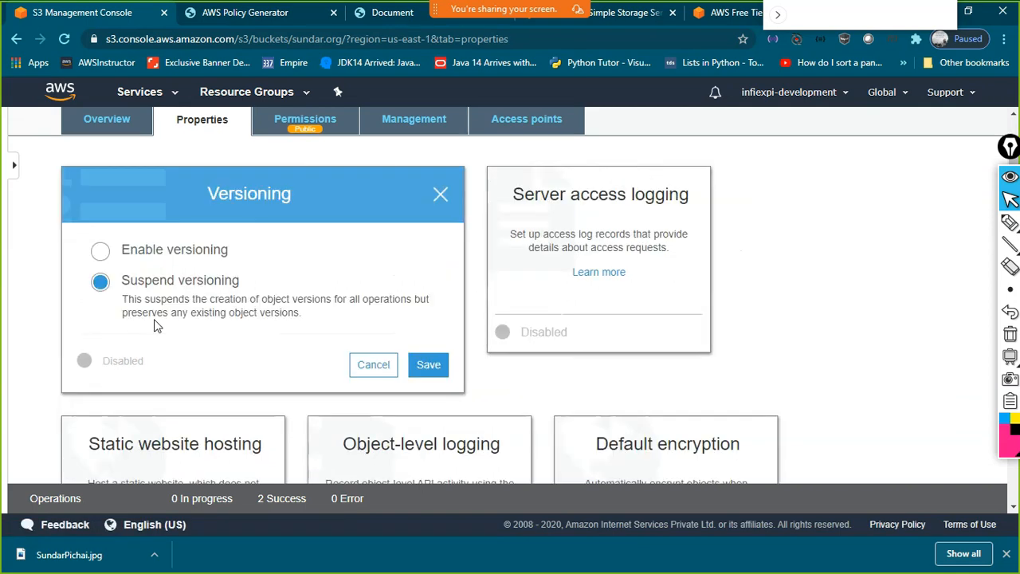
click(1010, 223)
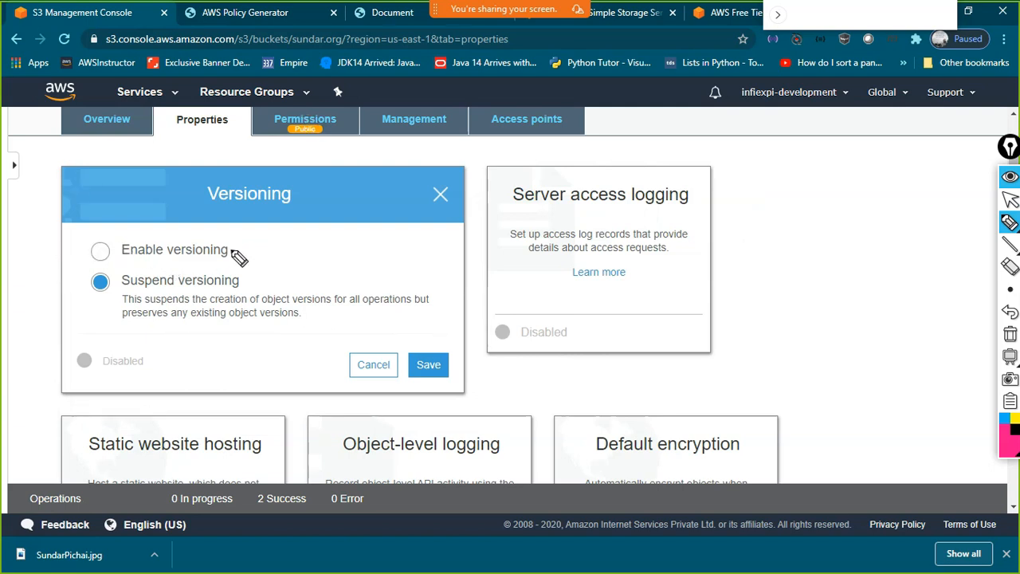
drag(233, 253, 276, 234)
mouse_move(118, 352)
mouse_down()
mouse_move(93, 360)
mouse_move(124, 379)
mouse_move(141, 358)
mouse_move(132, 342)
mouse_move(98, 391)
mouse_up()
drag(92, 340, 141, 380)
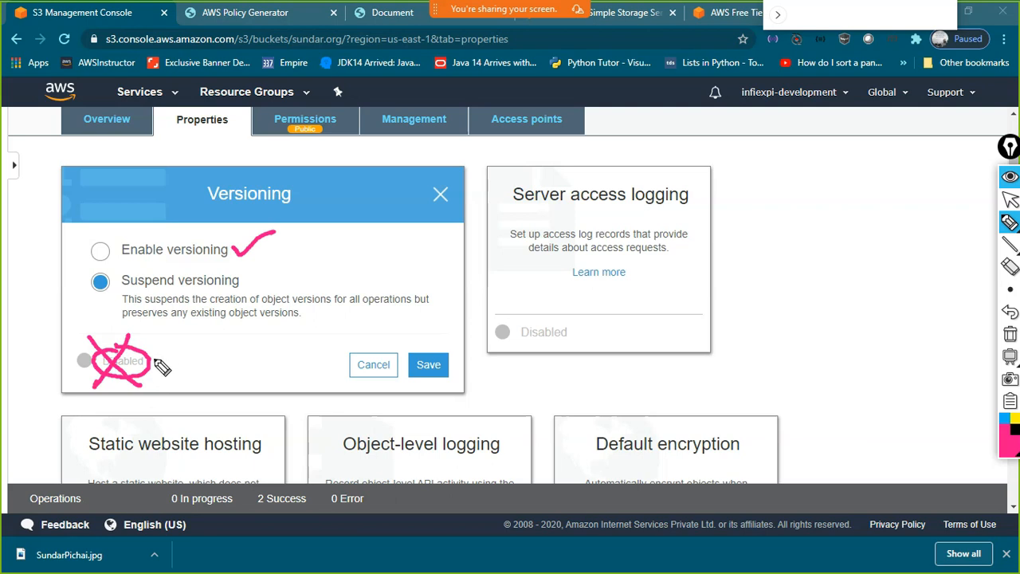
drag(94, 249, 135, 233)
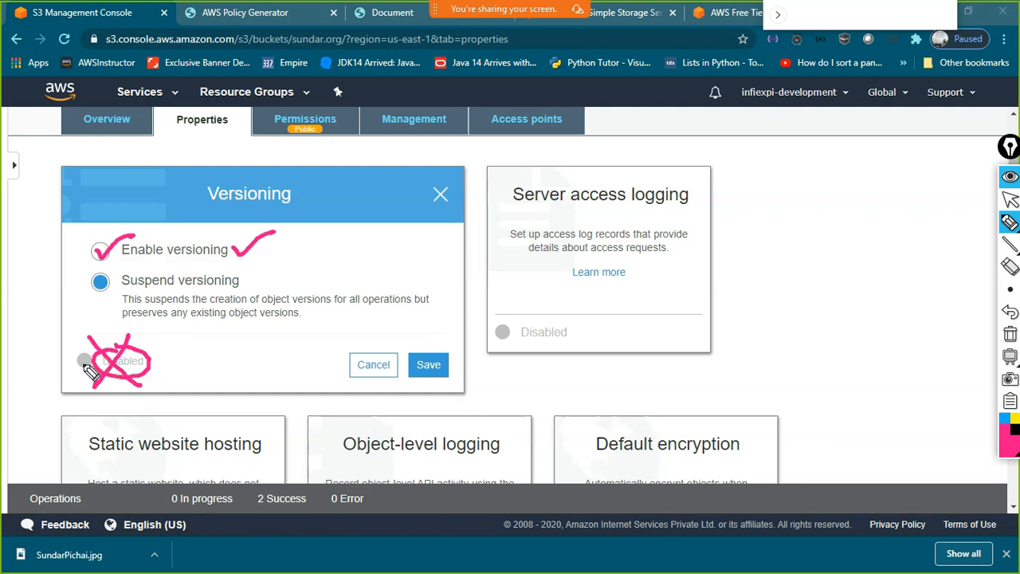
mouse_move(123, 292)
mouse_down()
mouse_move(180, 295)
mouse_move(177, 273)
mouse_move(127, 271)
mouse_move(120, 292)
mouse_up()
mouse_move(228, 235)
mouse_down()
mouse_move(264, 214)
mouse_move(302, 217)
mouse_move(325, 234)
mouse_move(349, 216)
mouse_up()
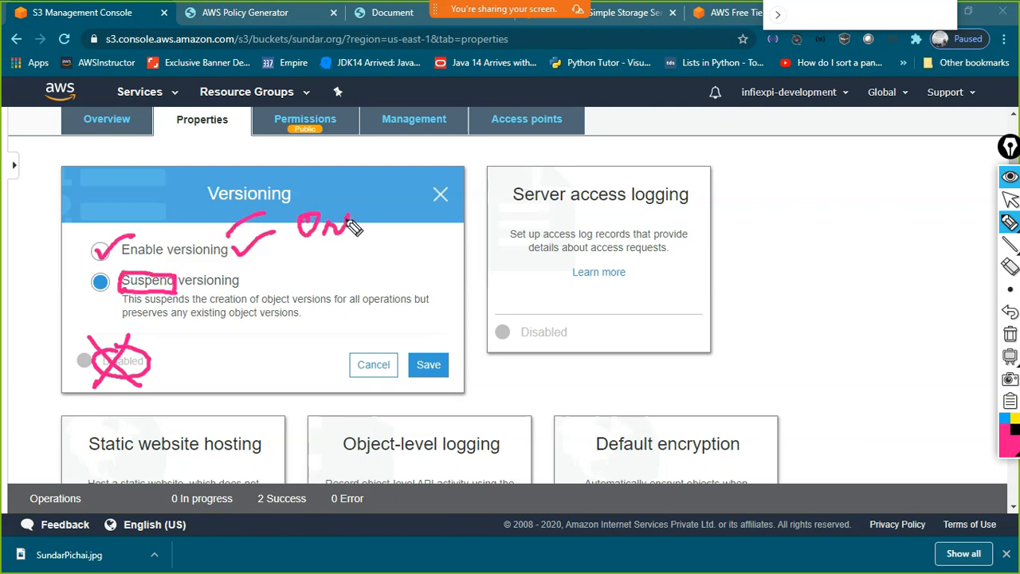
mouse_move(252, 288)
mouse_down()
mouse_move(291, 279)
mouse_move(281, 287)
mouse_up()
mouse_move(308, 274)
mouse_down()
mouse_move(368, 281)
mouse_move(373, 272)
mouse_up()
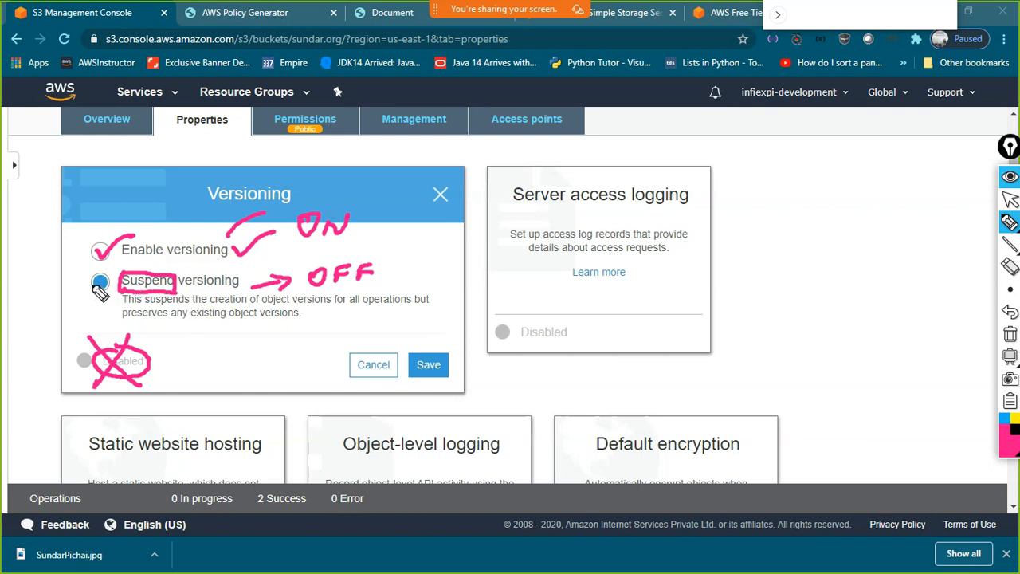
mouse_move(100, 291)
mouse_down()
mouse_move(68, 283)
mouse_move(79, 245)
mouse_move(103, 284)
mouse_up()
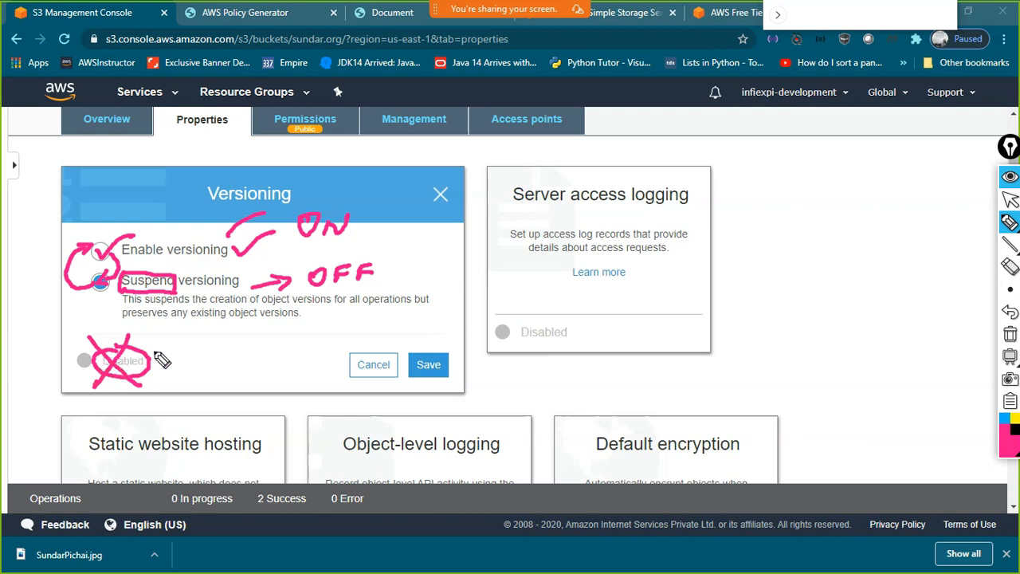
click(1009, 334)
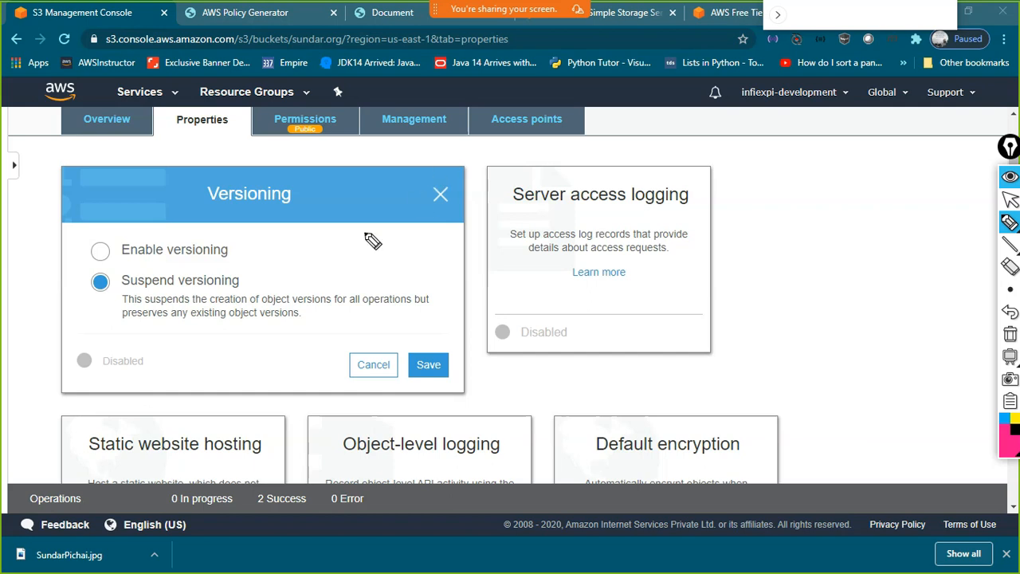
mouse_move(315, 243)
mouse_down()
mouse_move(319, 263)
mouse_move(329, 241)
mouse_move(366, 253)
mouse_up()
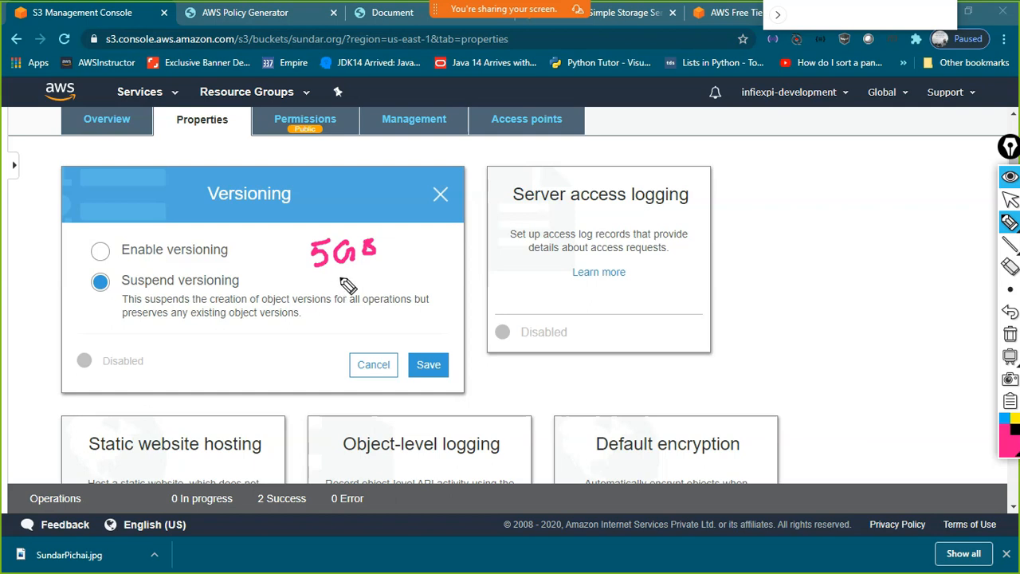
drag(318, 277, 387, 259)
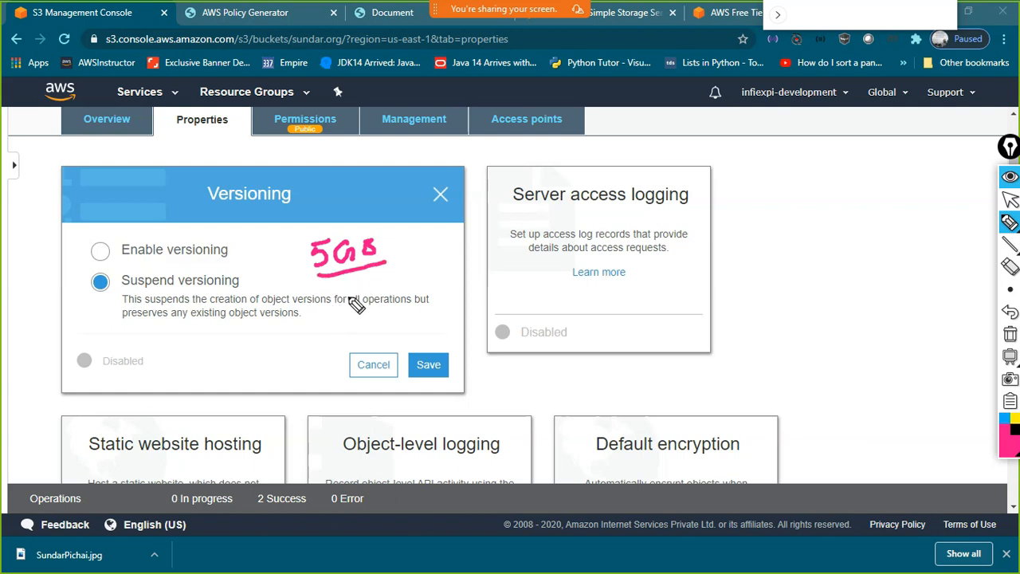
mouse_move(338, 282)
mouse_down()
mouse_move(328, 322)
mouse_move(339, 308)
mouse_up()
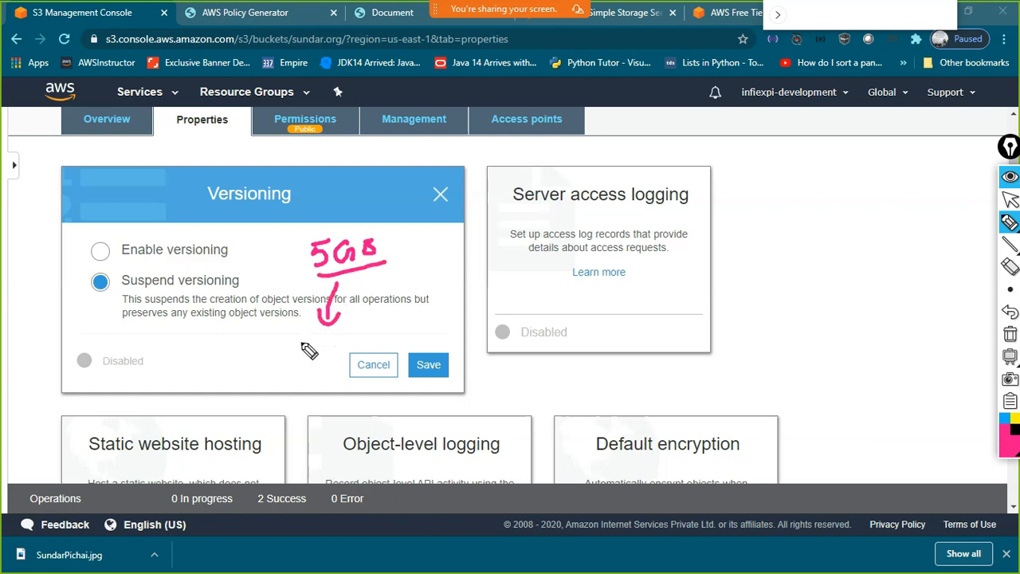
drag(301, 344, 354, 339)
drag(418, 243, 467, 255)
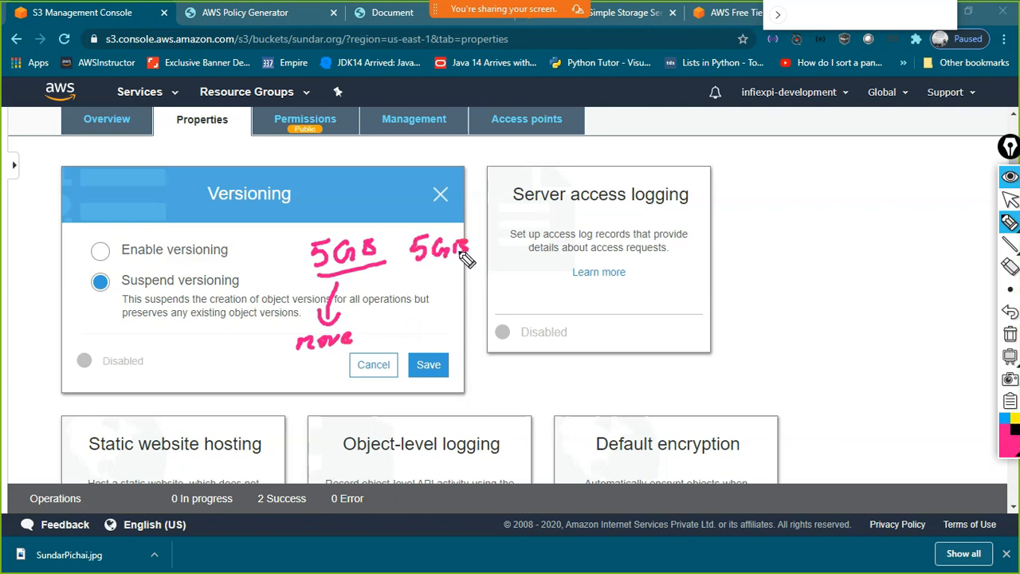
drag(221, 211, 285, 209)
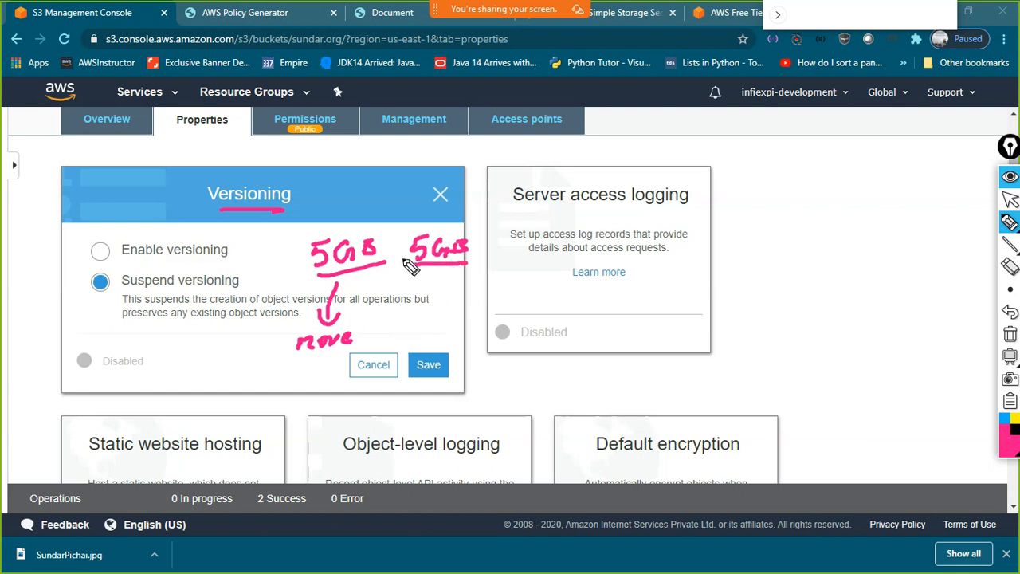
drag(338, 201, 396, 209)
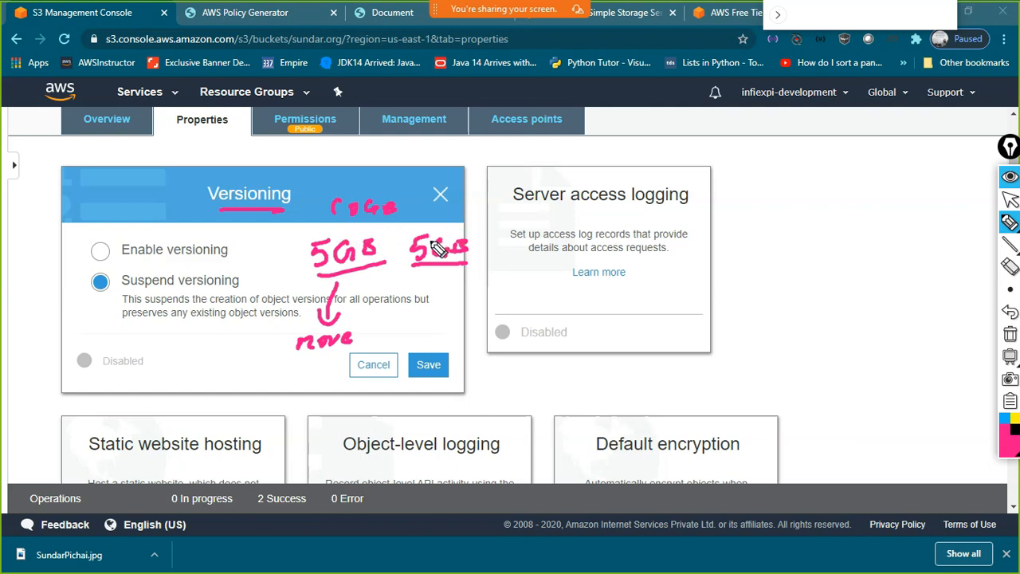
mouse_move(224, 212)
mouse_down()
mouse_move(198, 178)
mouse_move(301, 193)
mouse_move(294, 210)
mouse_up()
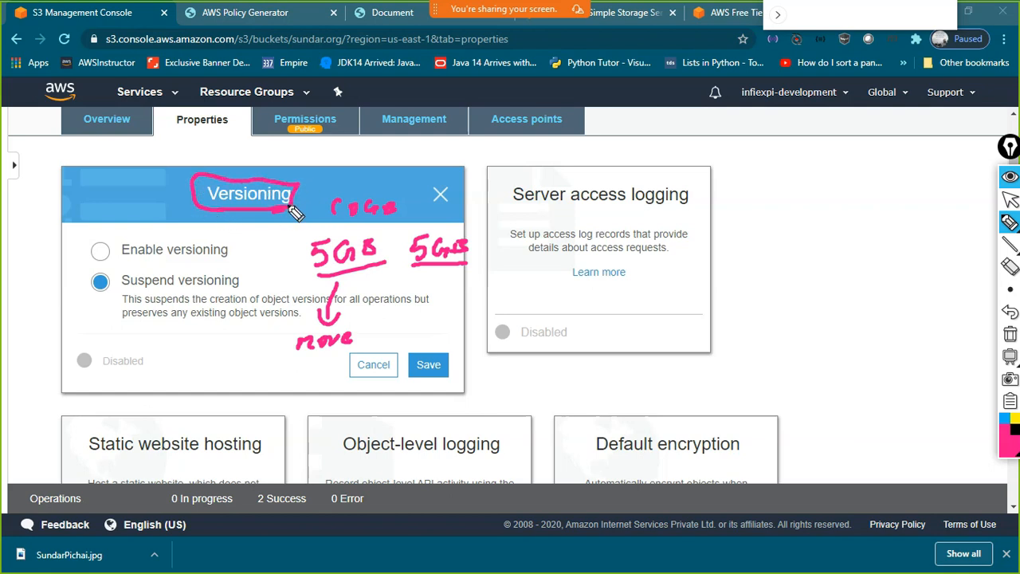
click(1010, 334)
mouse_move(1010, 245)
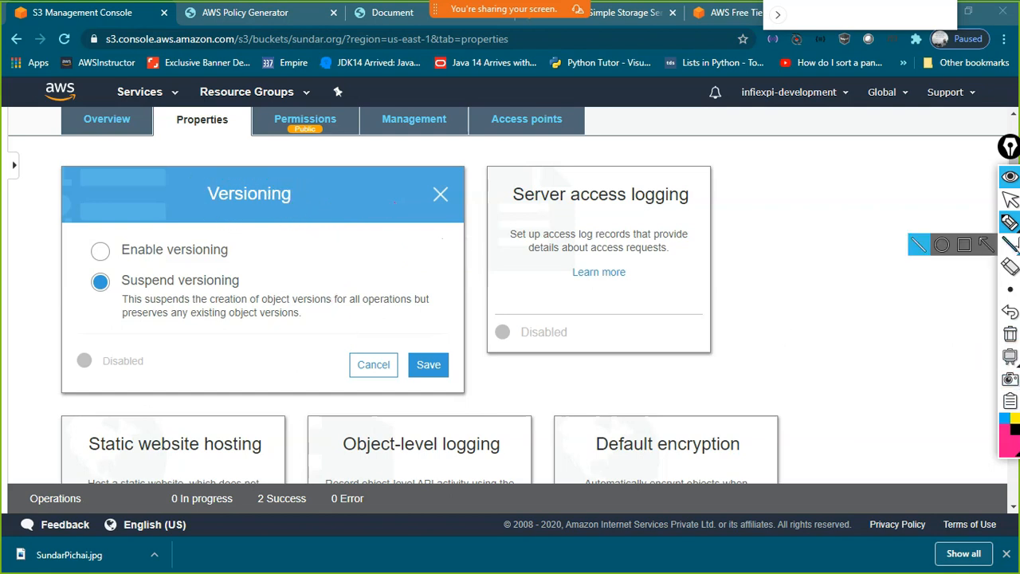
- Select Enable versioning for the sundar.org bucket and save it
click(1010, 199)
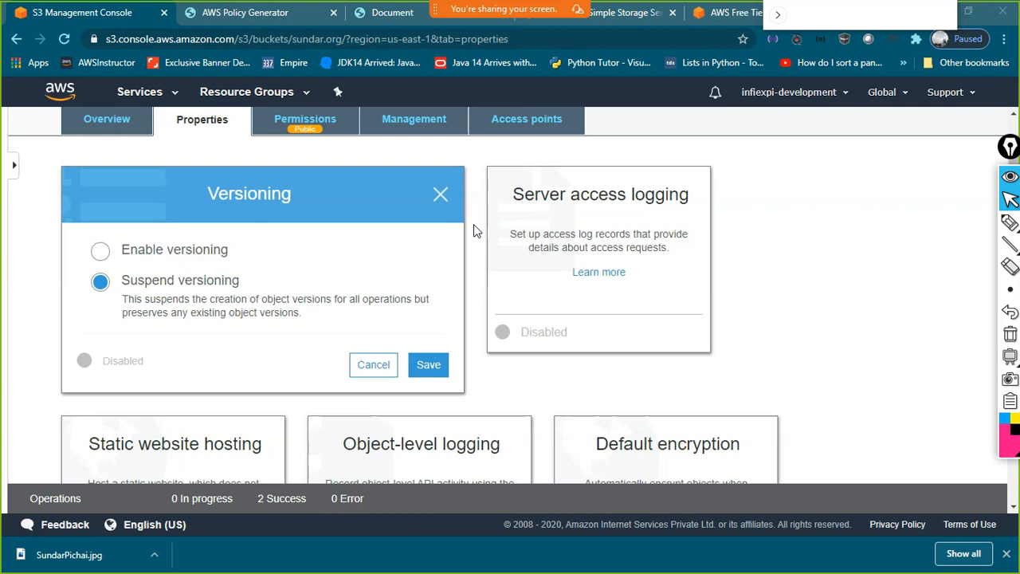
click(100, 253)
click(423, 368)
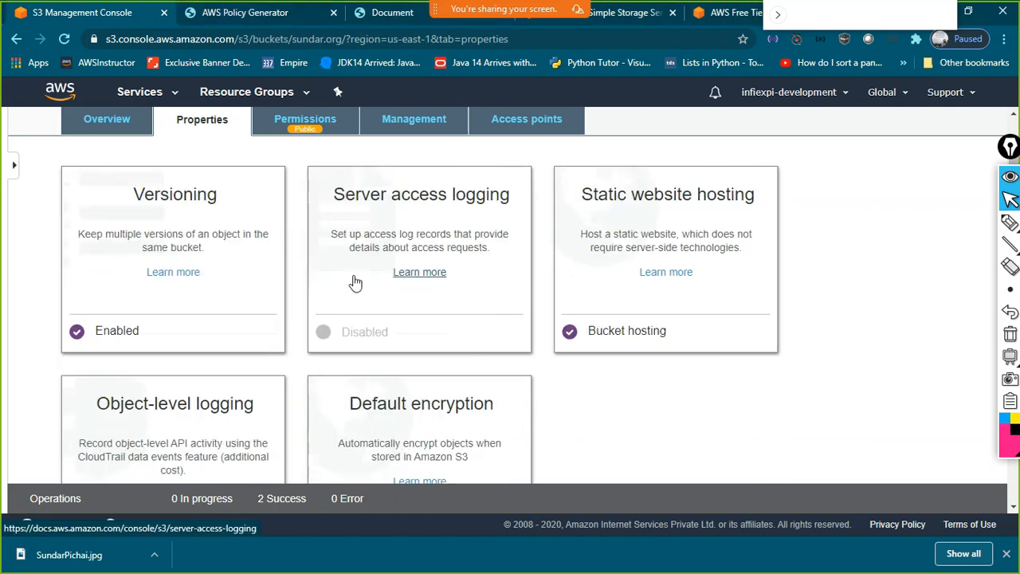
- Go back to the bucket Overview and open img, showing SundarPichai.jpg at 21.0 KB
click(96, 120)
click(206, 227)
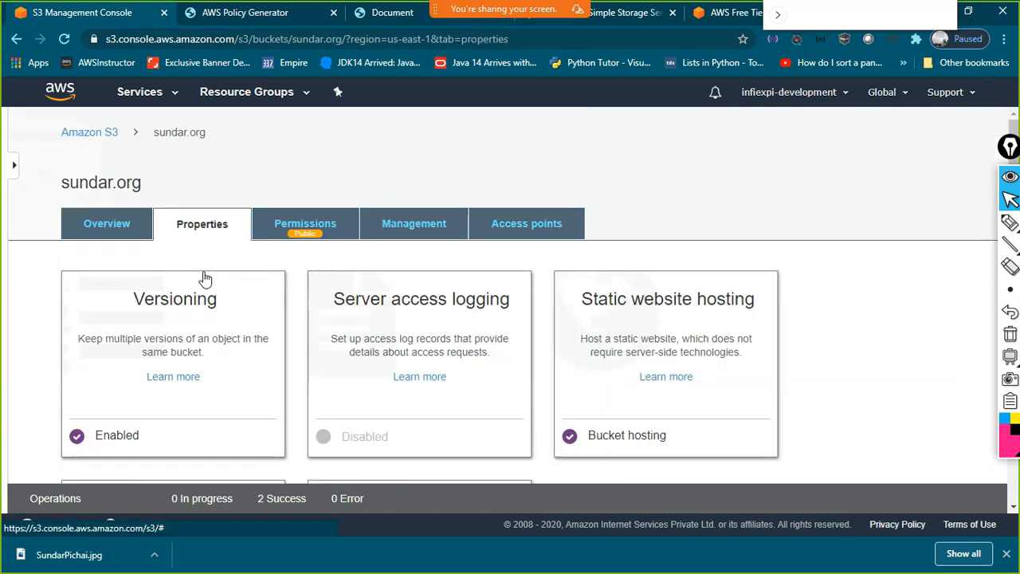
scroll(204, 278, down, 2)
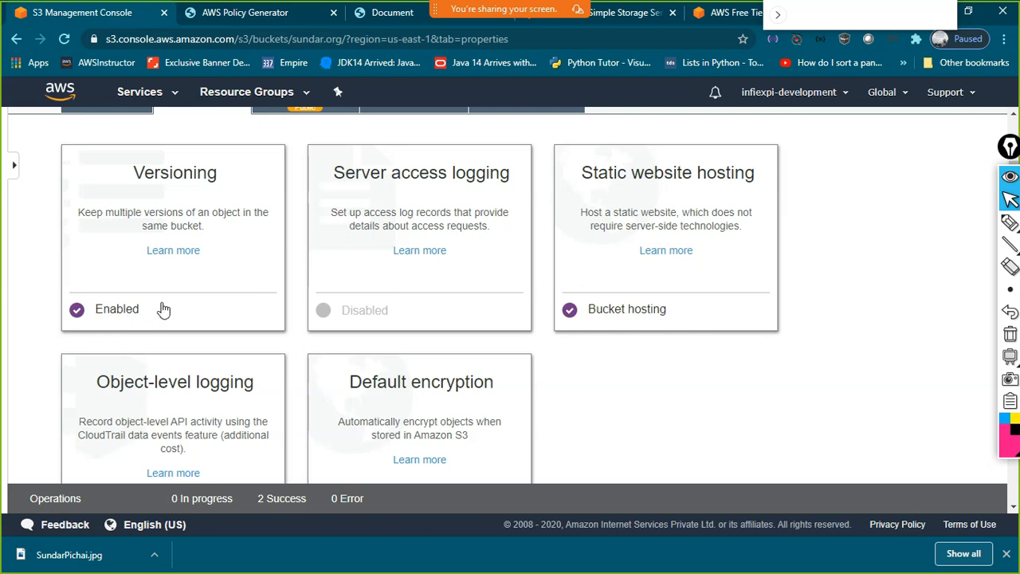
scroll(262, 216, up, 2)
click(104, 226)
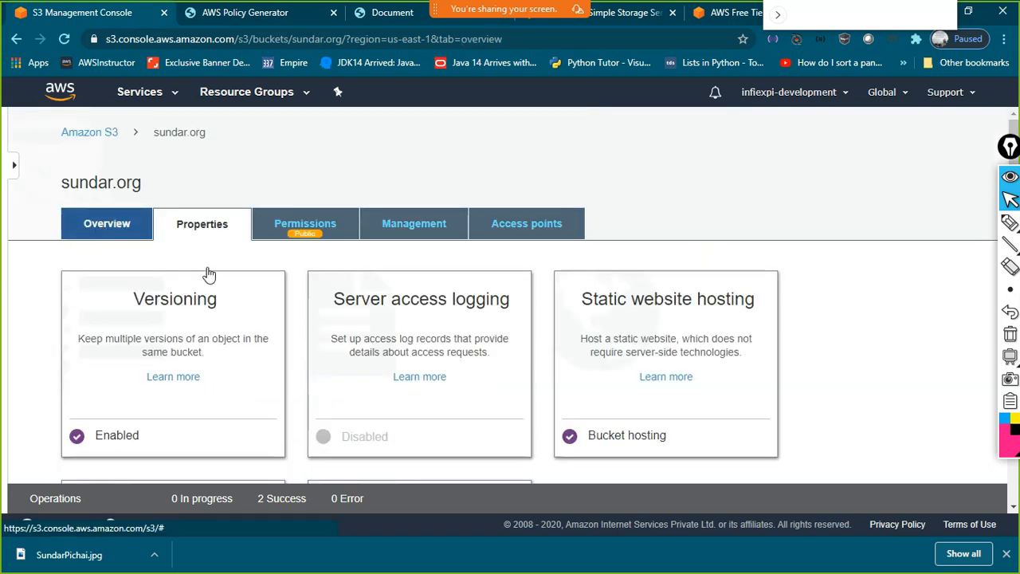
click(131, 268)
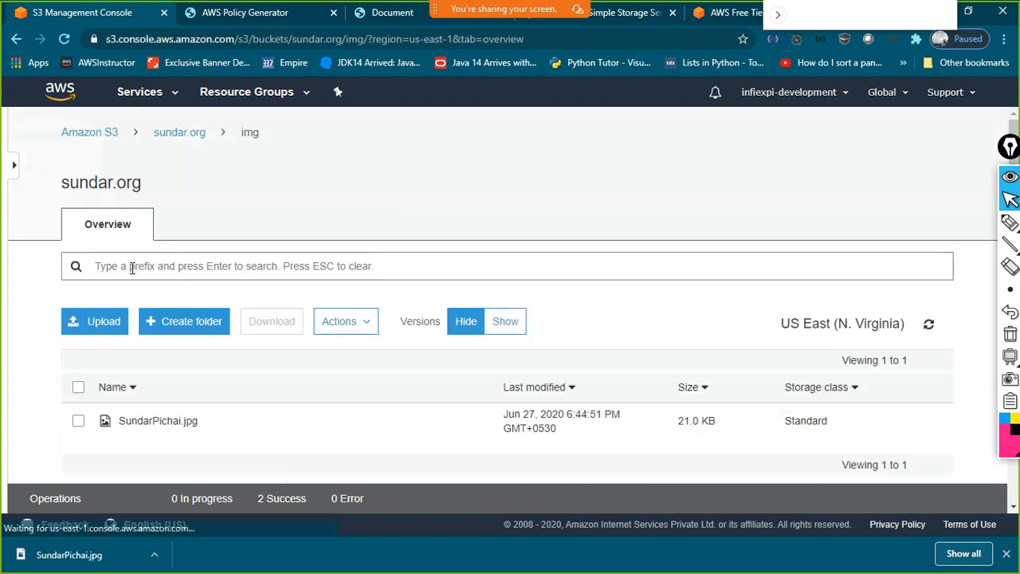
scroll(276, 405, down, 1)
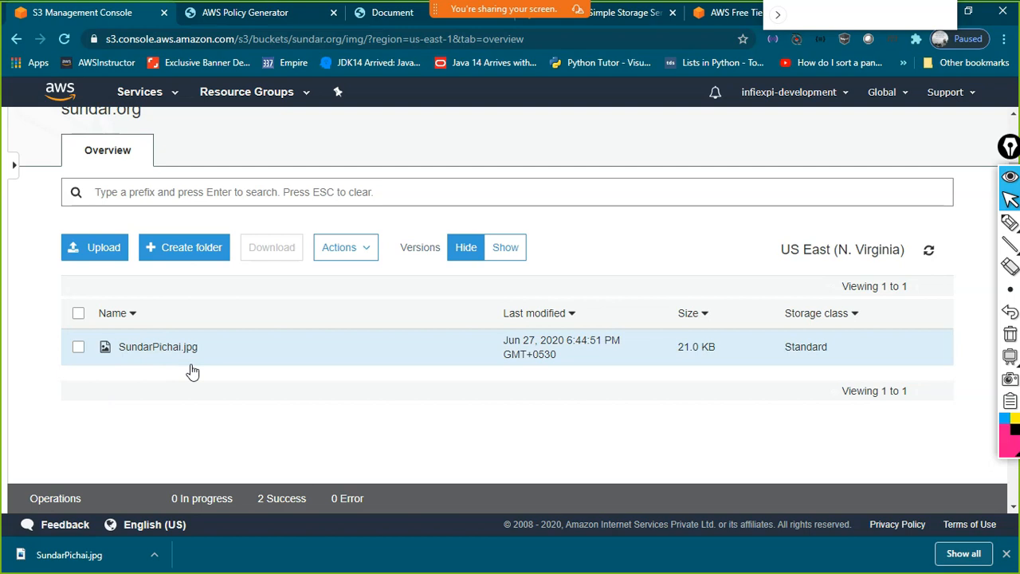
- Advance the slideshow to 'S3-Bucket With Versioning' through the versioning-on and first-photo animations
key(alt+Tab)
key(alt+Tab)
key(alt+Tab)
key(alt+Tab)
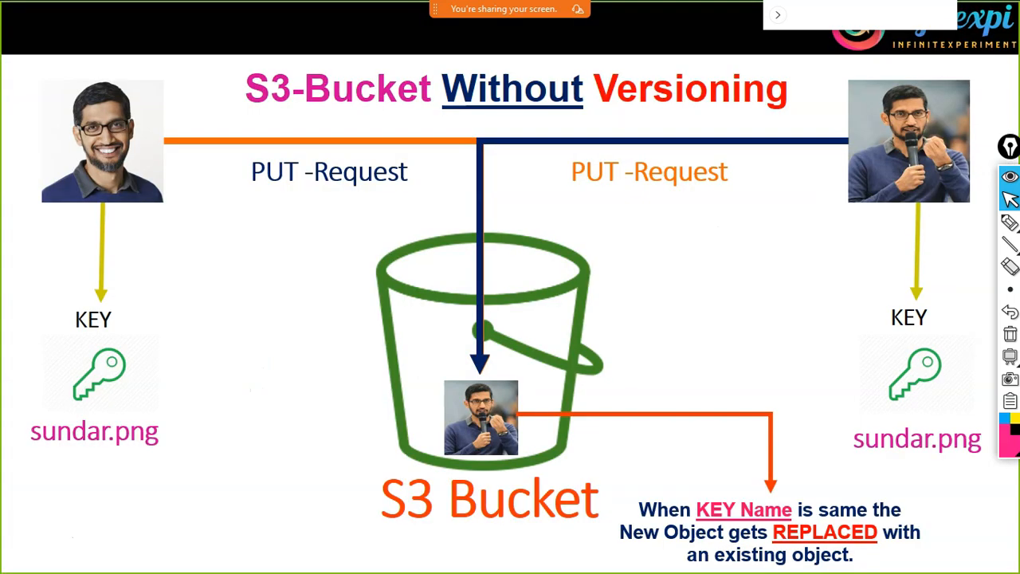
key(Right)
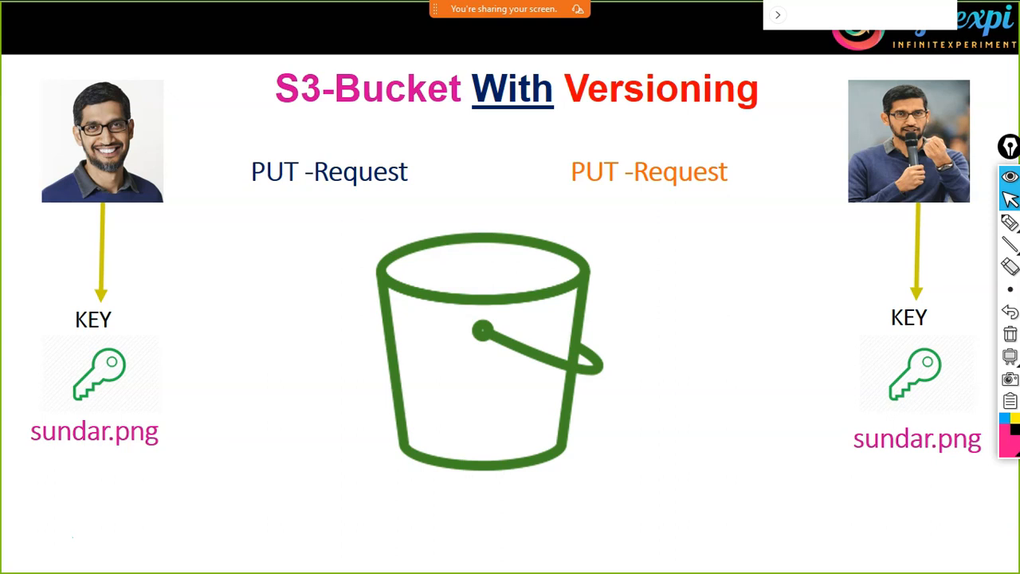
key(Right)
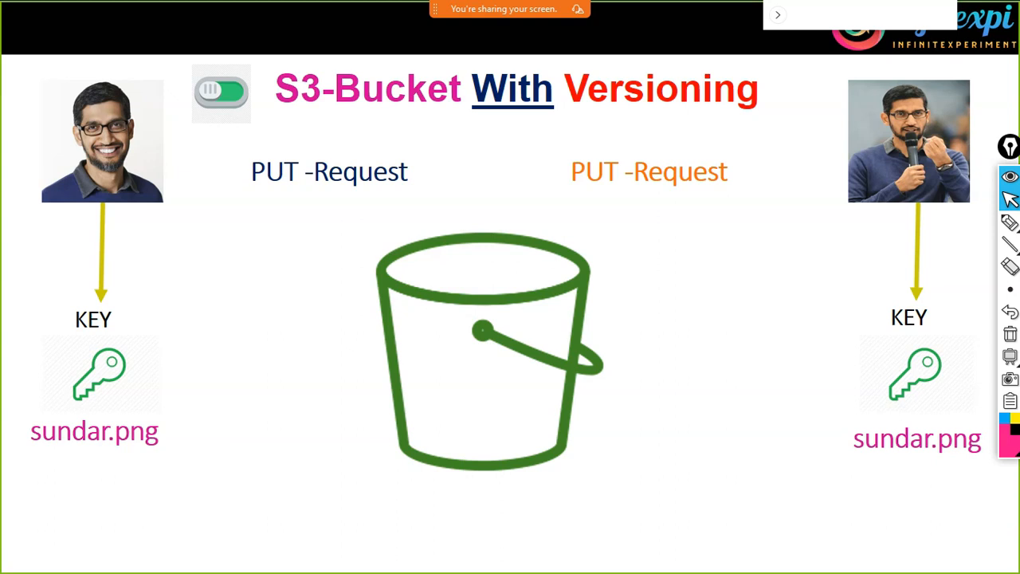
key(Right)
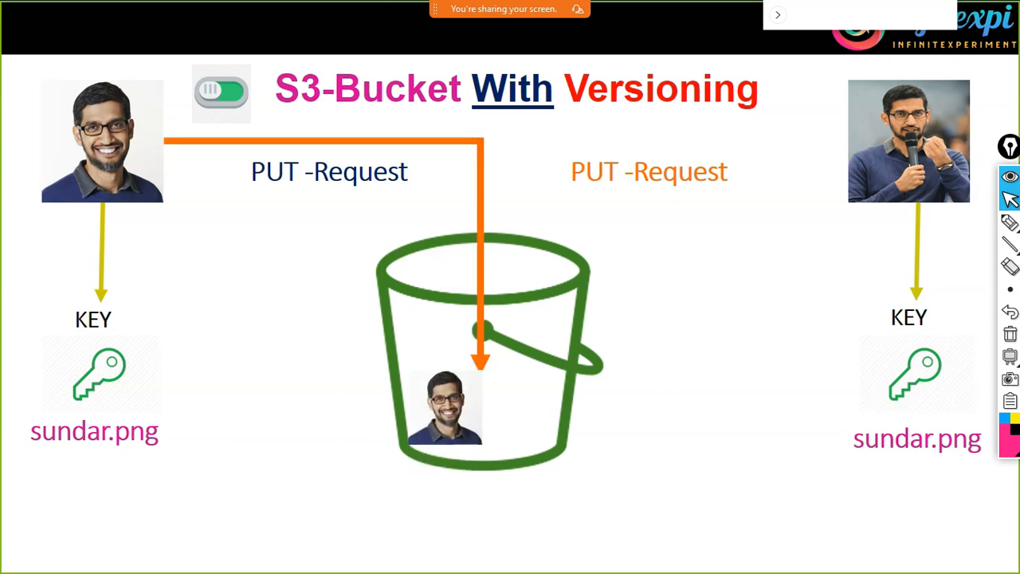
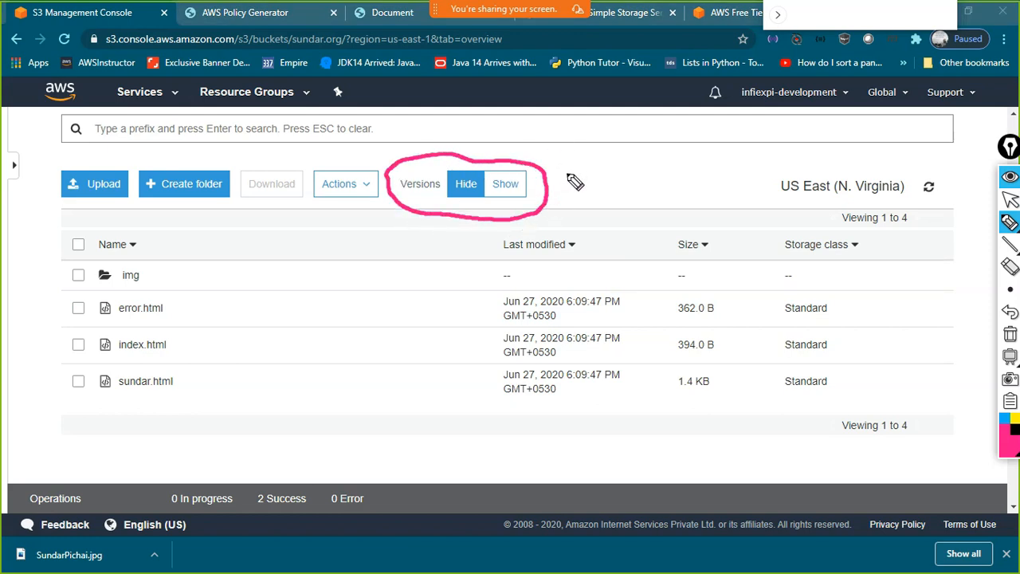
- Clear the on-screen pen annotations and return the overlay to pointer mode
mouse_move(571, 148)
mouse_down()
mouse_move(549, 167)
mouse_move(568, 170)
mouse_up()
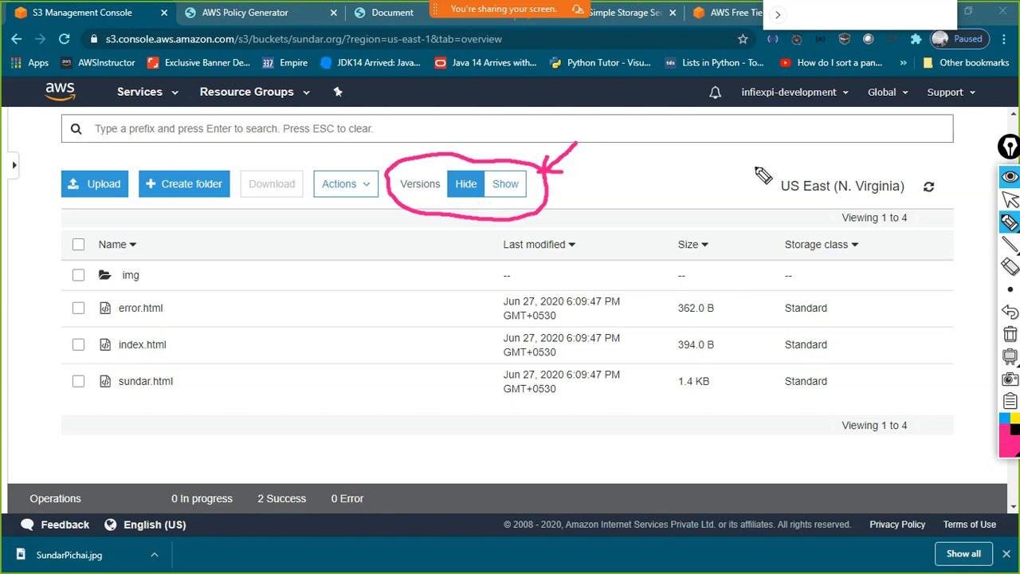
click(1010, 335)
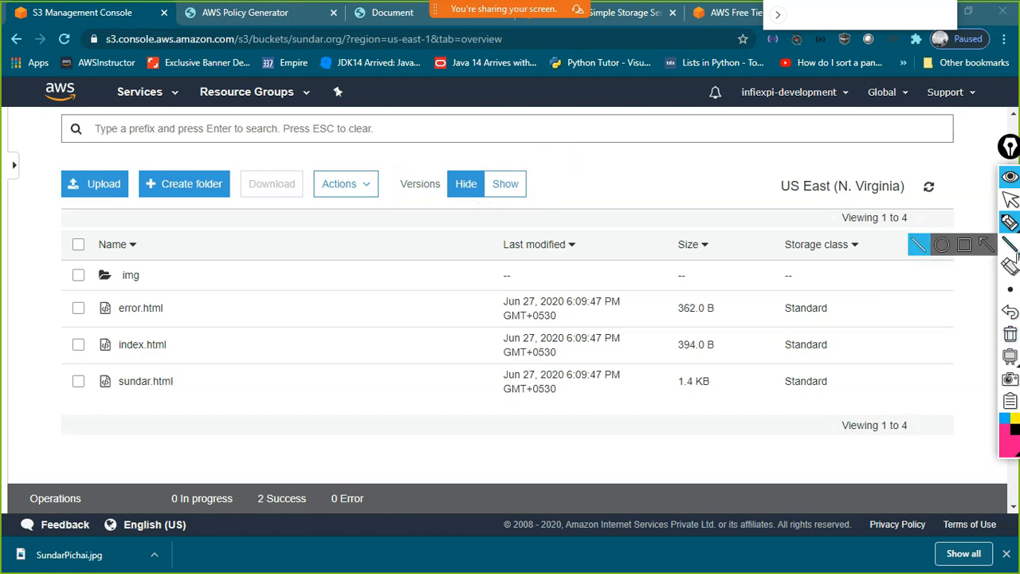
click(1010, 199)
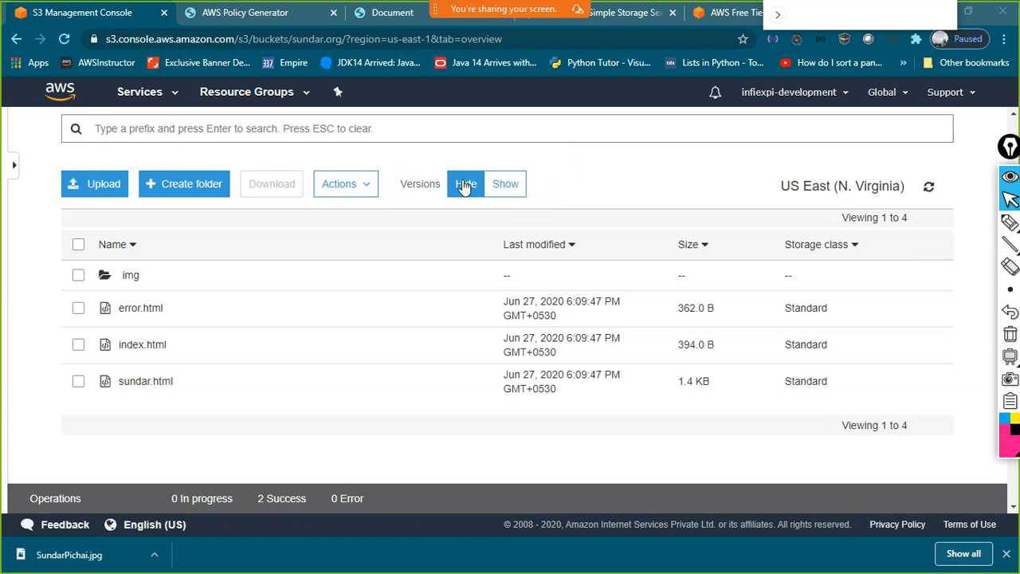
- Show all object versions and open the img folder, where SundarPichai.jpg has a single version
click(506, 188)
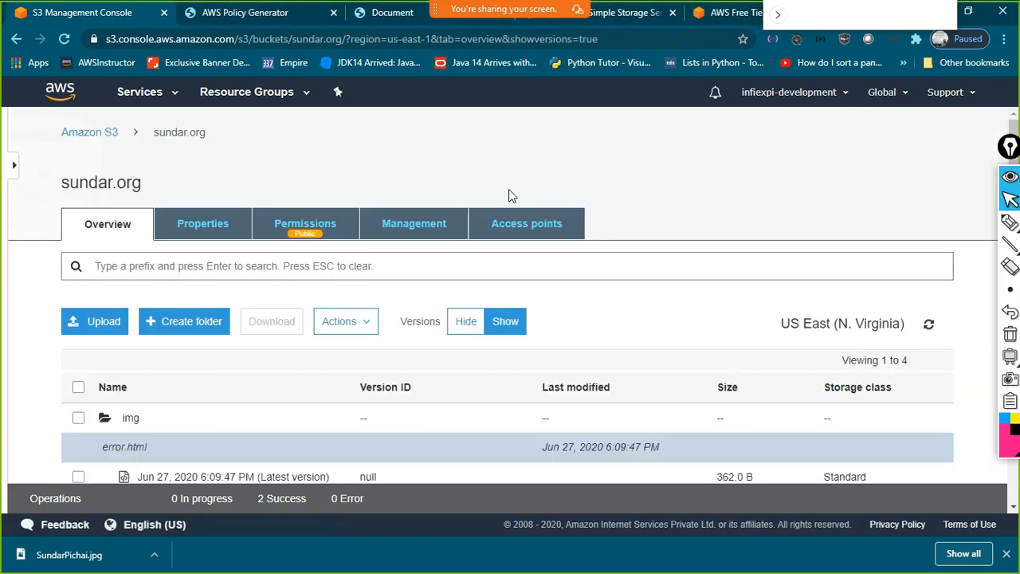
scroll(281, 339, down, 3)
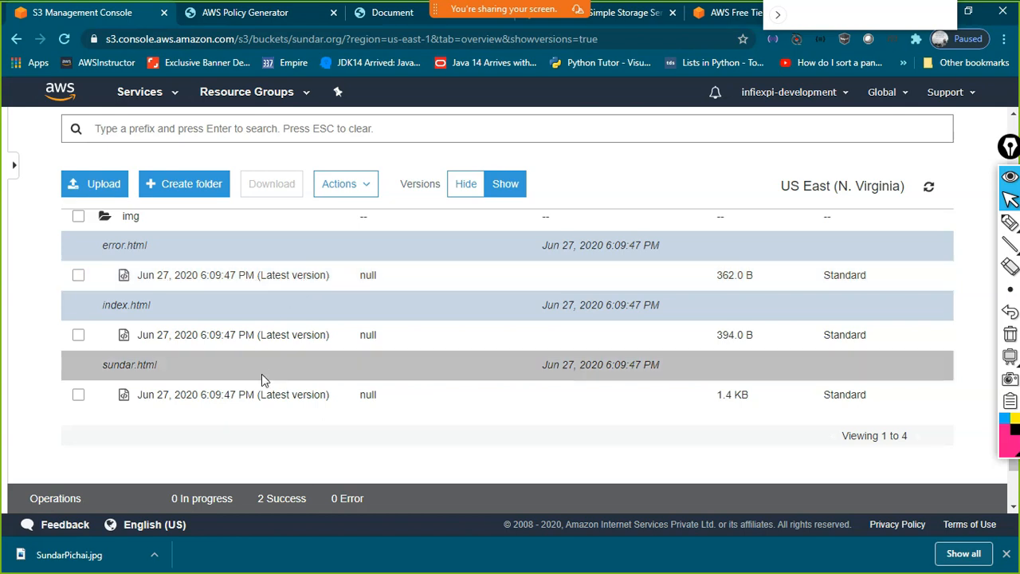
scroll(182, 337, up, 1)
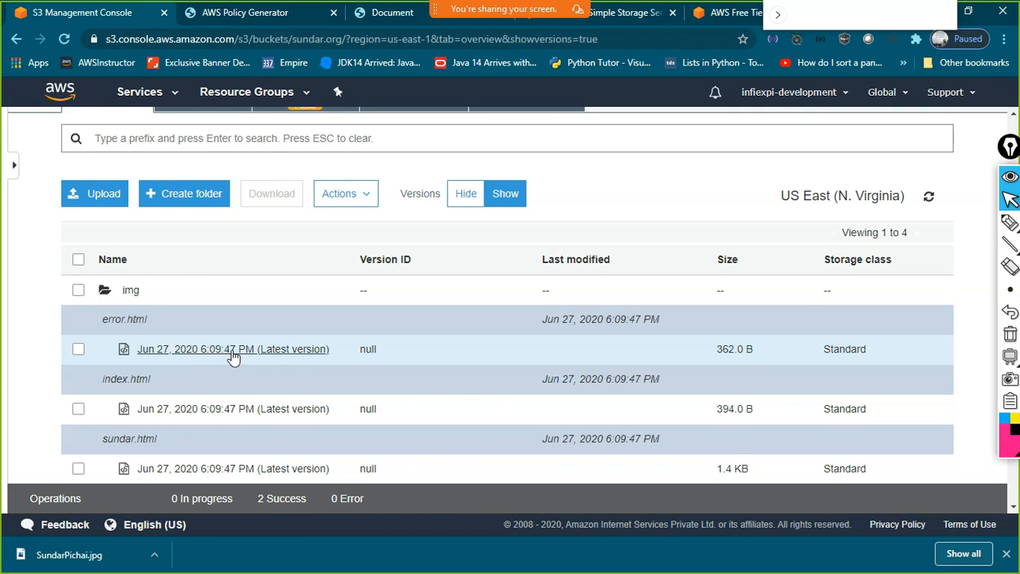
click(132, 293)
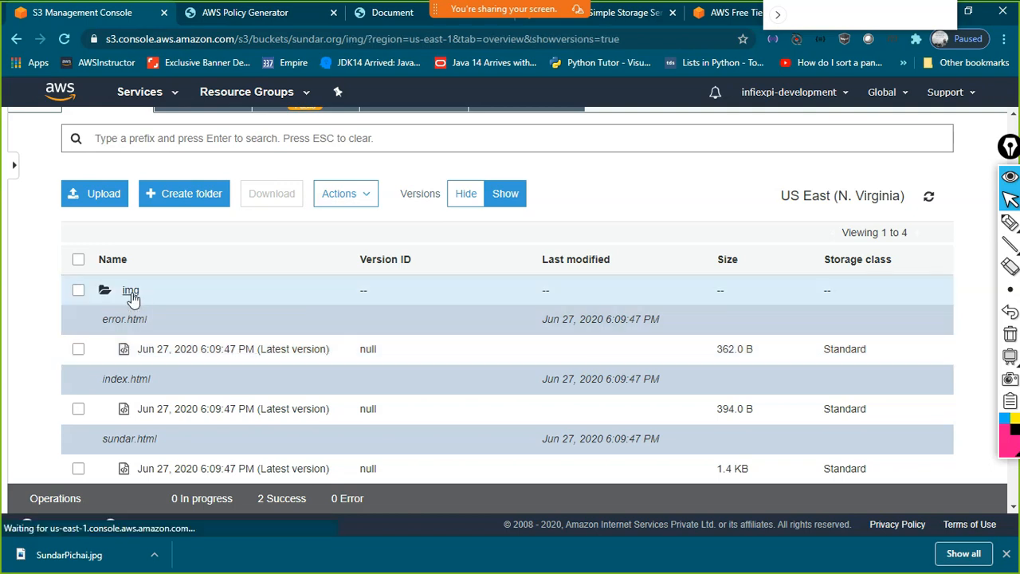
scroll(166, 386, down, 1)
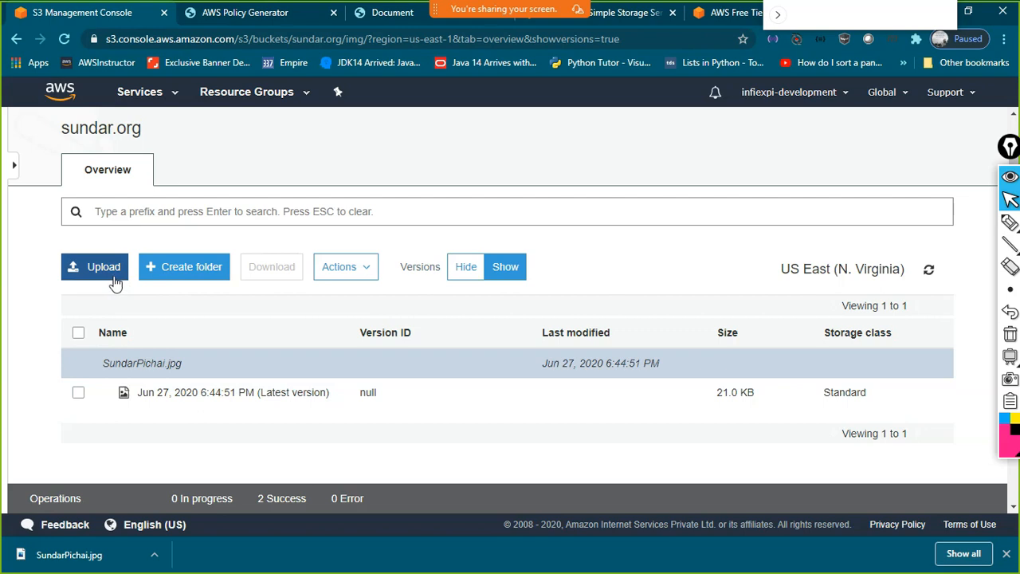
- Start an upload, cancel it, and glance at the website tab before returning to S3
click(111, 274)
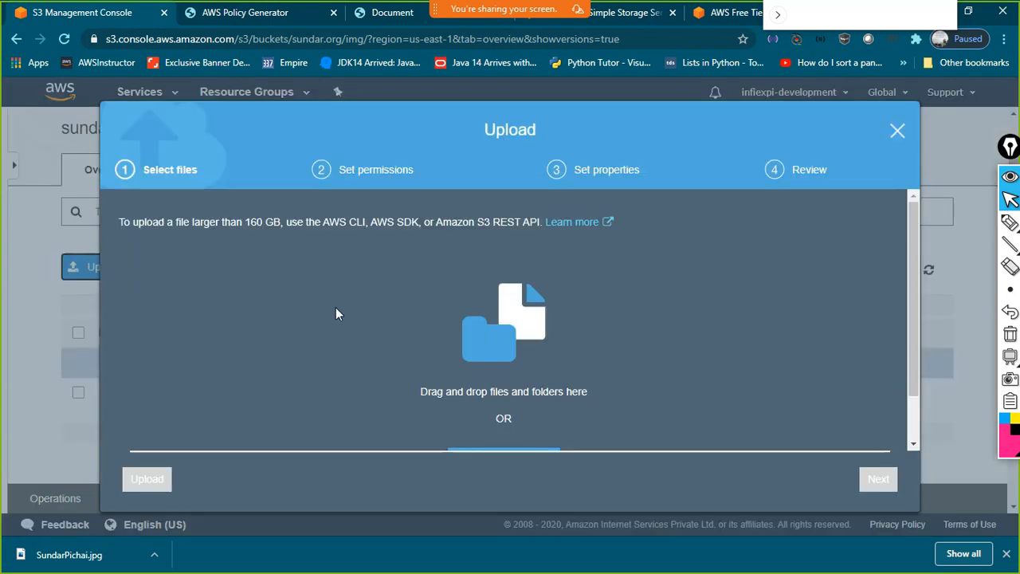
click(898, 132)
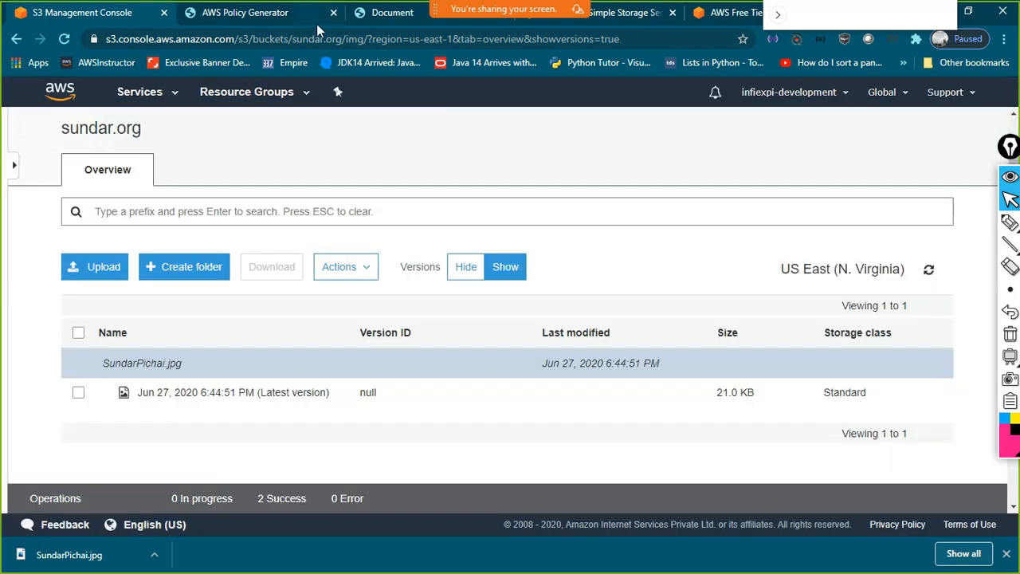
click(390, 13)
click(105, 15)
- Upload SundarPichai from the SundarVersion2 folder into the img folder
click(83, 281)
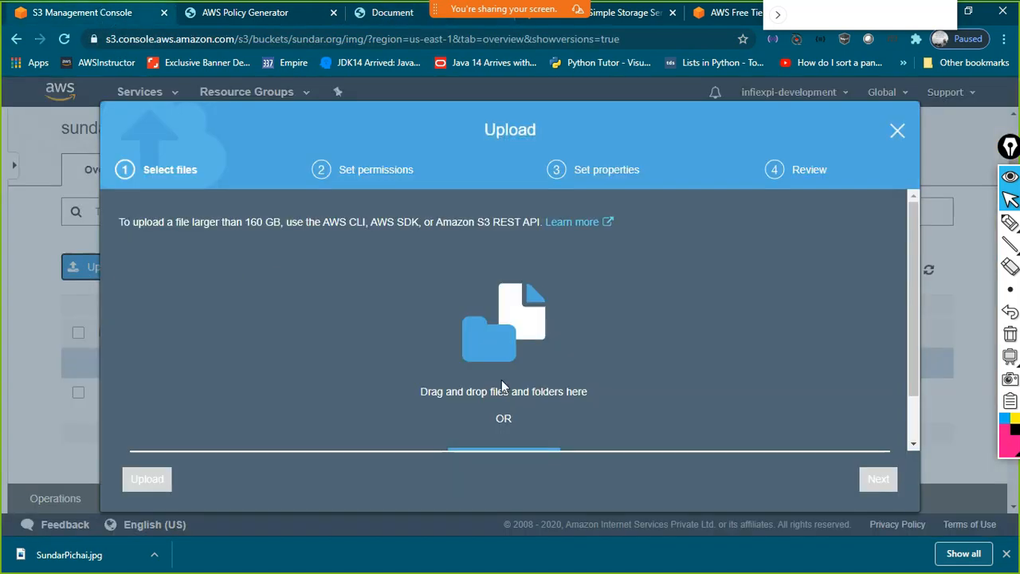
click(493, 406)
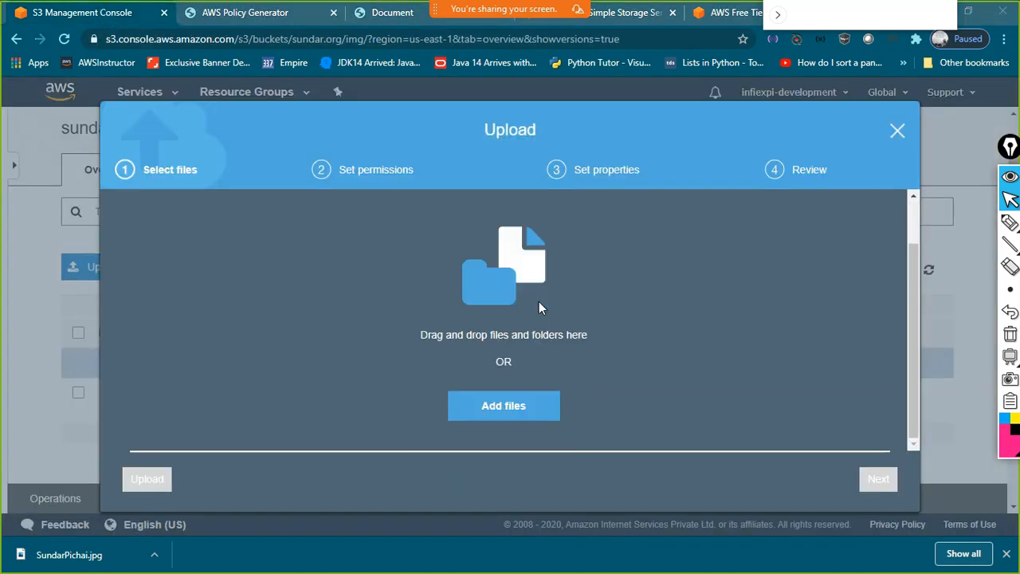
click(141, 35)
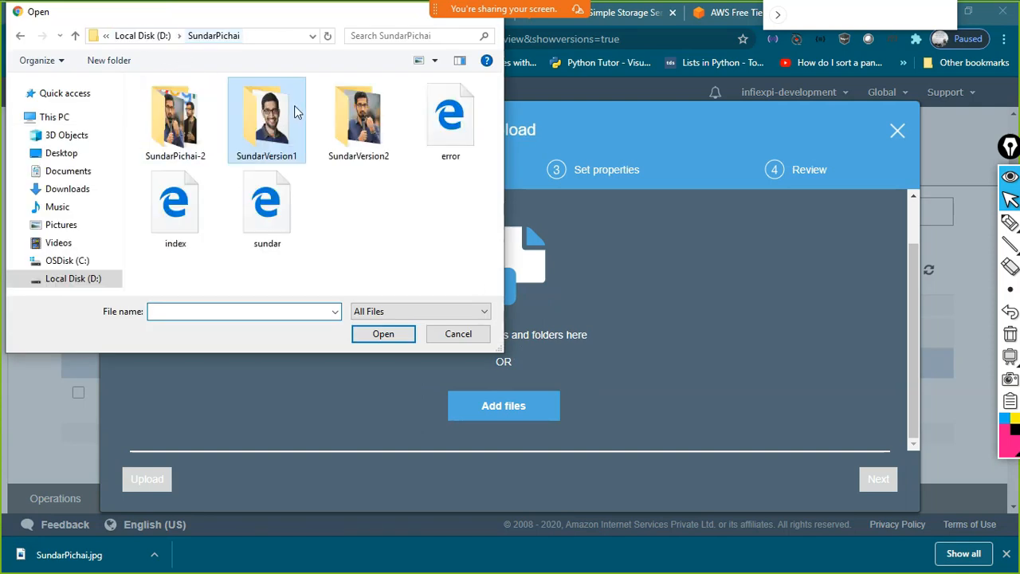
double_click(359, 118)
click(211, 123)
click(378, 334)
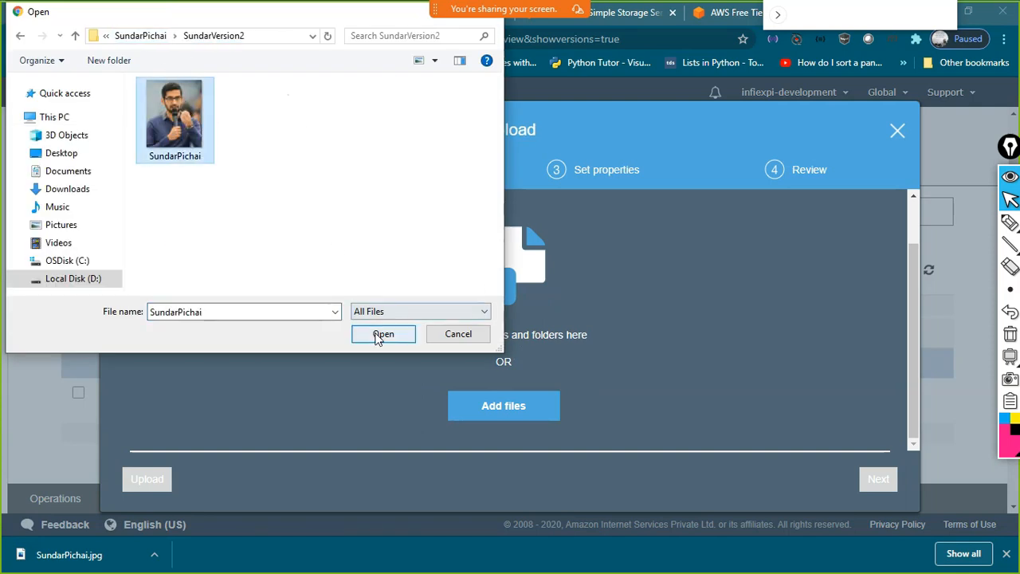
click(142, 481)
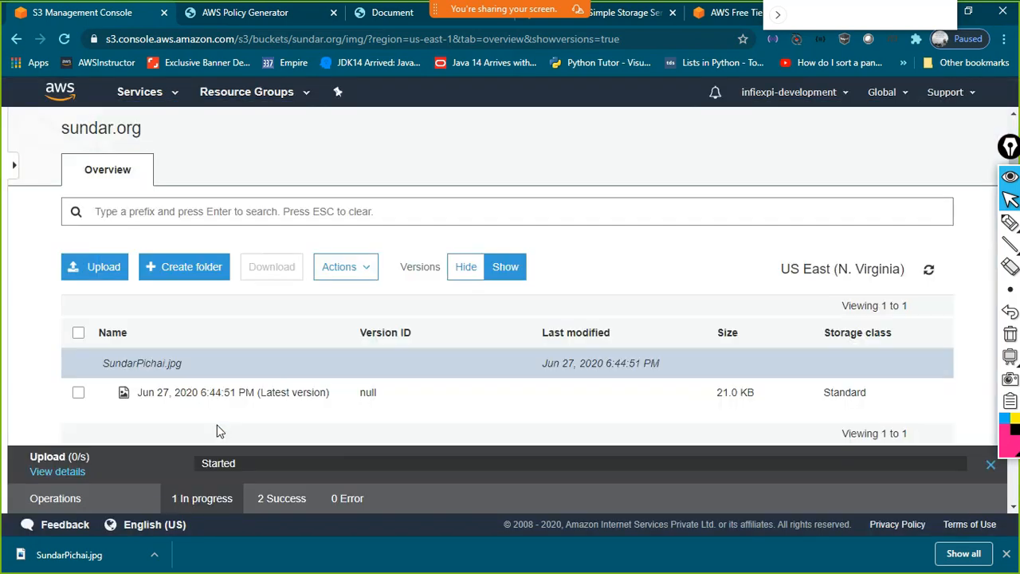
scroll(217, 429, down, 1)
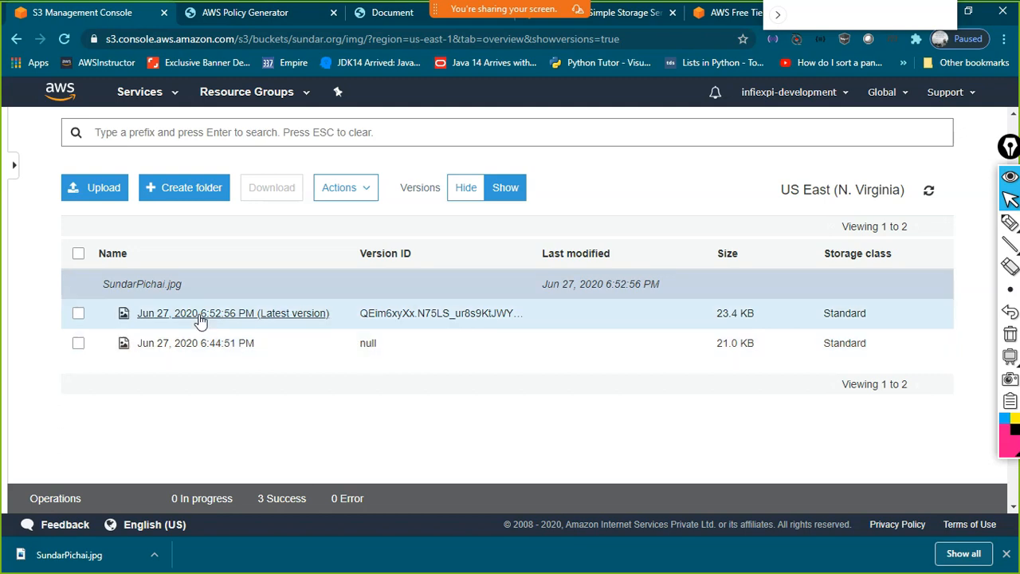
- Annotate SundarPichai.jpg's latest and older 6:44:51 PM version rows with the pen, then clear the marks
key(ctrl+shift+3)
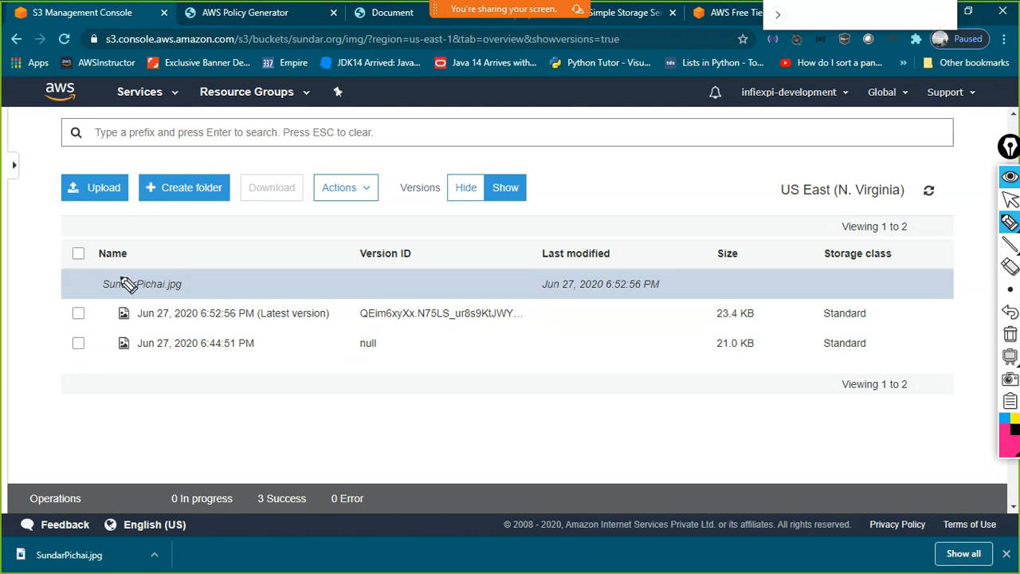
mouse_move(123, 274)
mouse_down()
mouse_move(100, 278)
mouse_move(137, 298)
mouse_move(197, 298)
mouse_move(134, 275)
mouse_move(110, 279)
mouse_move(90, 313)
mouse_move(110, 312)
mouse_move(102, 355)
mouse_up()
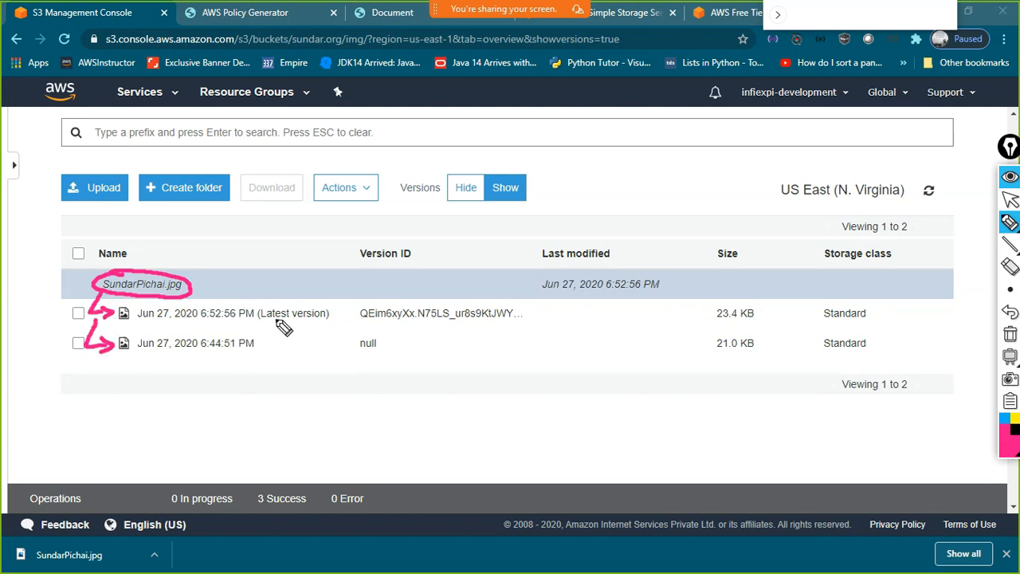
mouse_move(263, 325)
mouse_down()
mouse_move(323, 341)
mouse_move(350, 329)
mouse_move(333, 303)
mouse_move(258, 307)
mouse_move(256, 323)
mouse_up()
drag(227, 278, 224, 304)
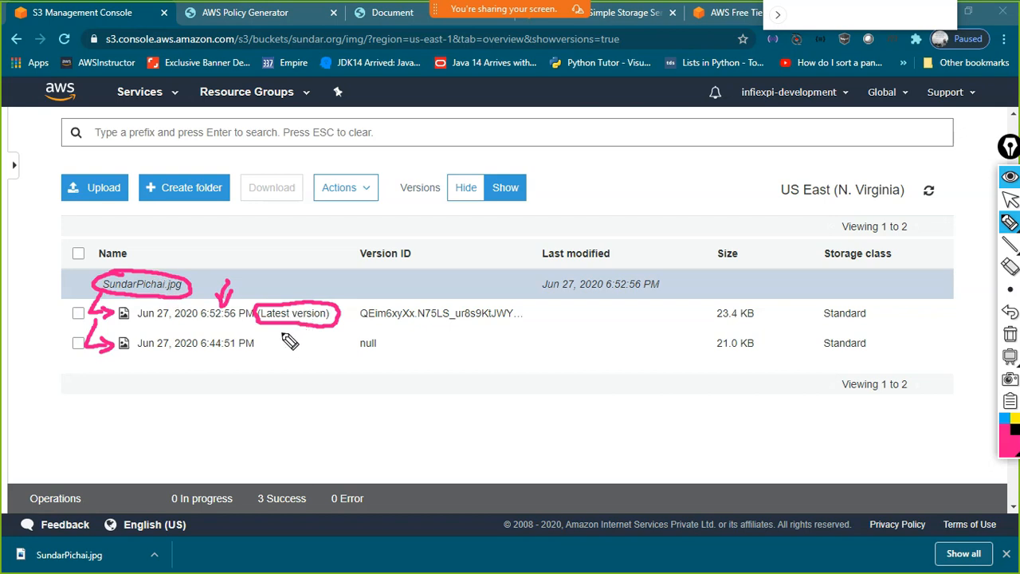
drag(258, 345, 293, 344)
click(1009, 335)
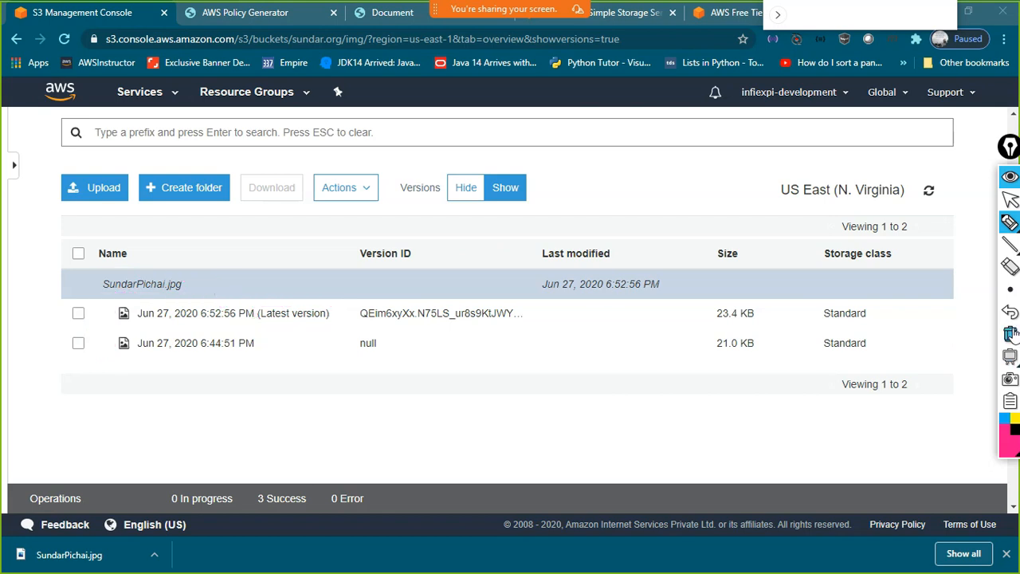
click(1009, 200)
- Reload the CEO of Google site to show the new 23.4 KB photo, then return to S3
click(390, 8)
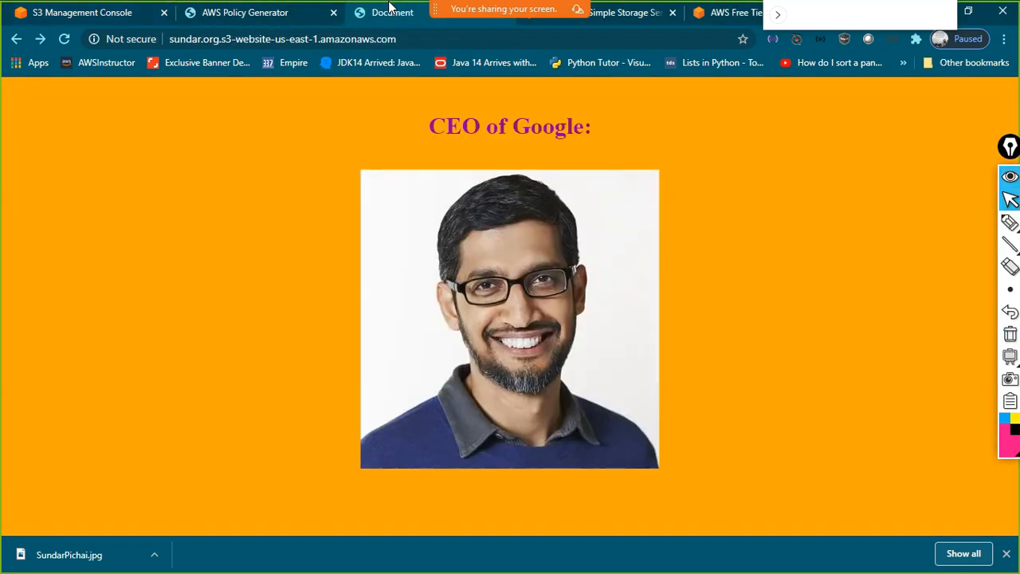
click(64, 44)
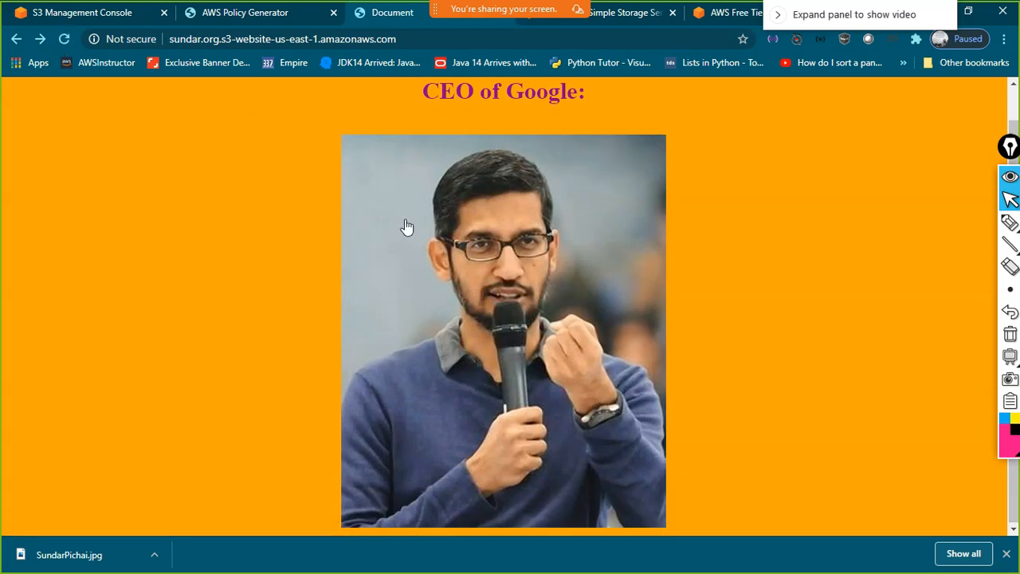
click(111, 11)
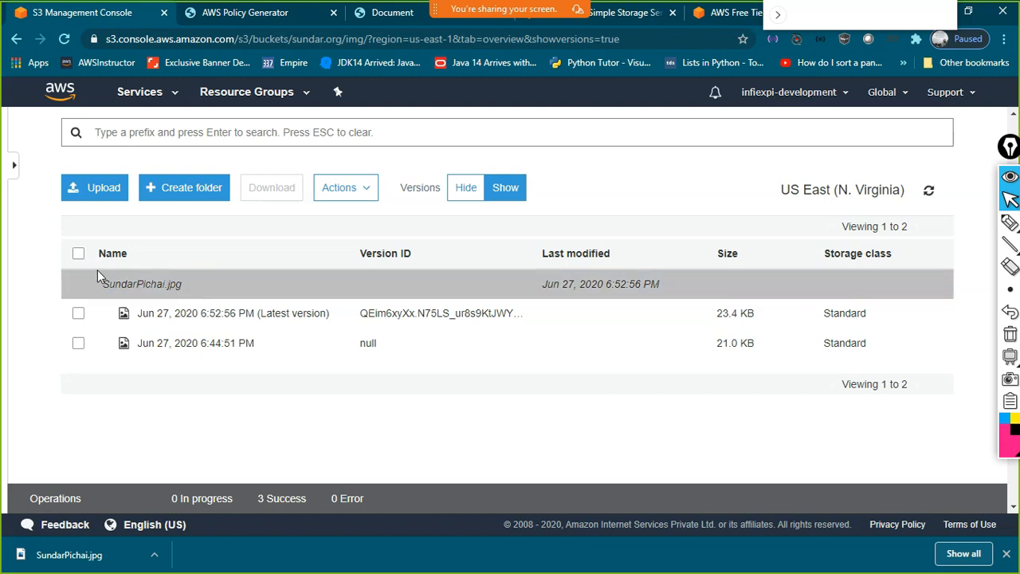
- Go back to the sundar.org bucket root, reopen img, and select SundarPichai.jpg
scroll(243, 301, up, 2)
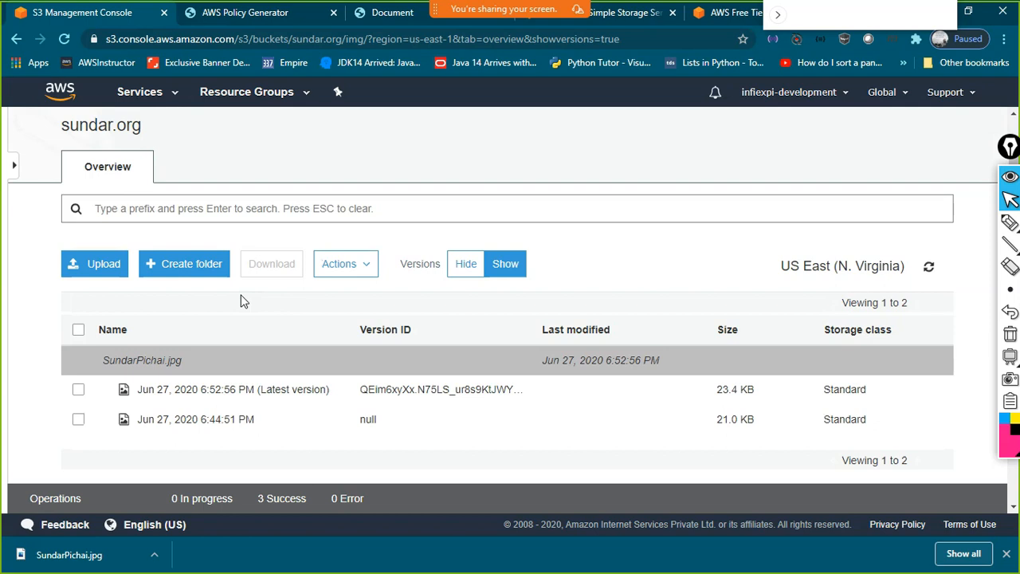
scroll(244, 298, down, 1)
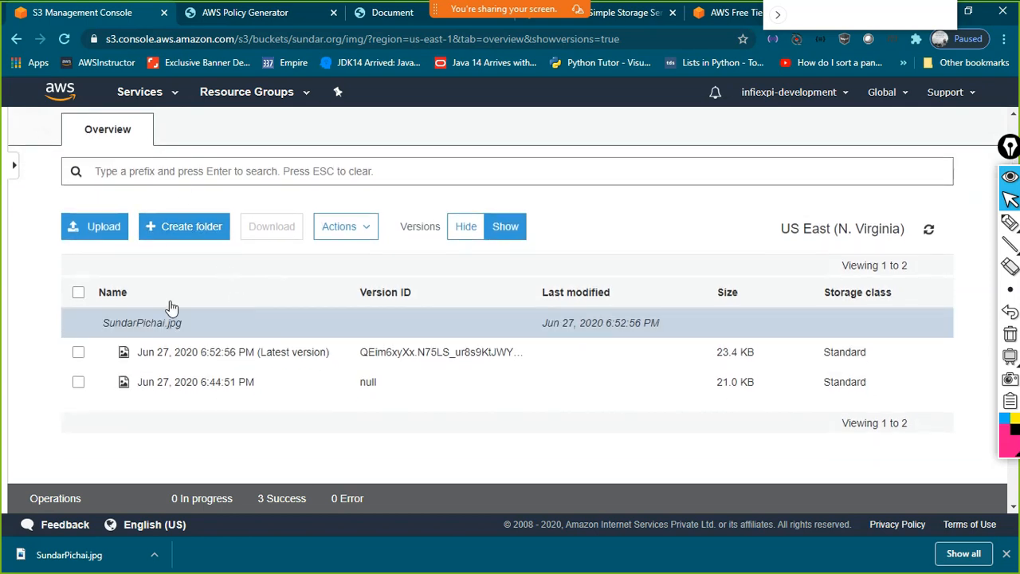
scroll(169, 271, up, 1)
click(170, 134)
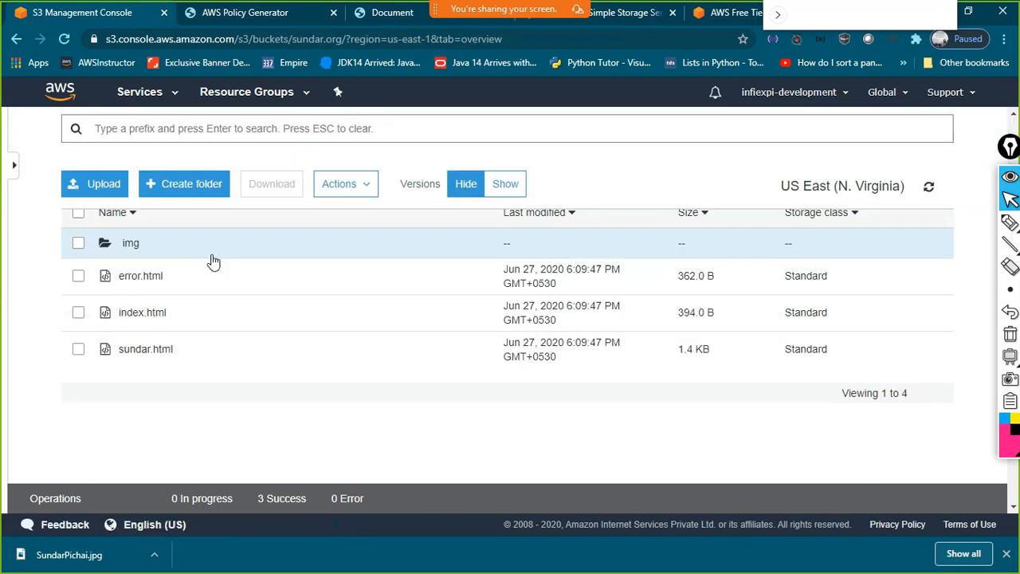
click(78, 243)
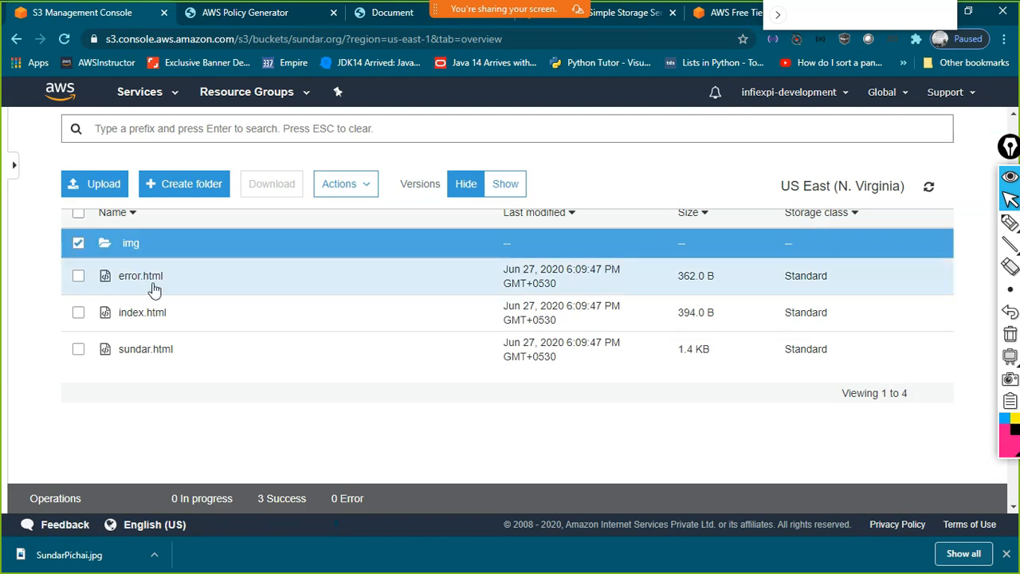
click(132, 244)
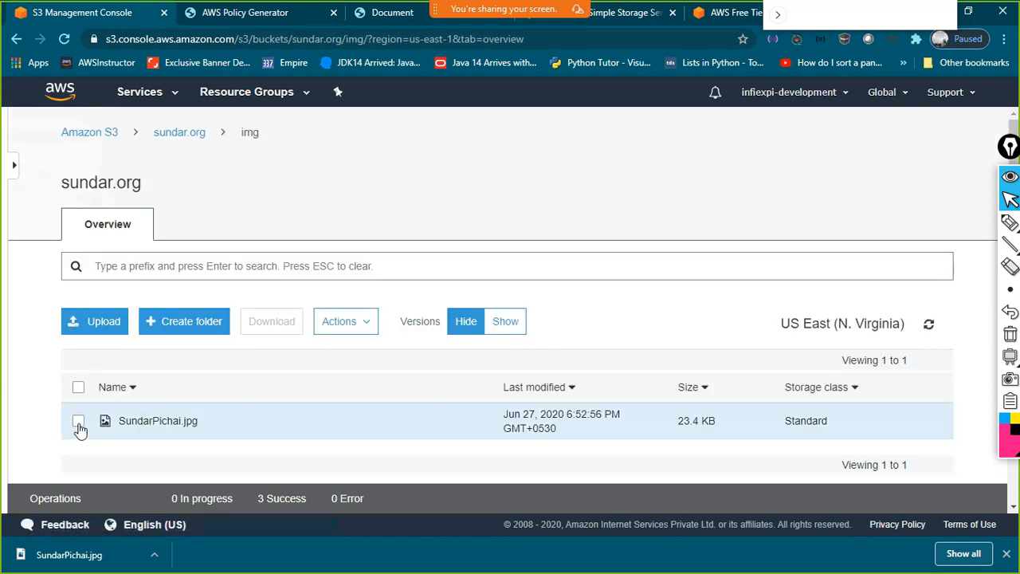
click(79, 423)
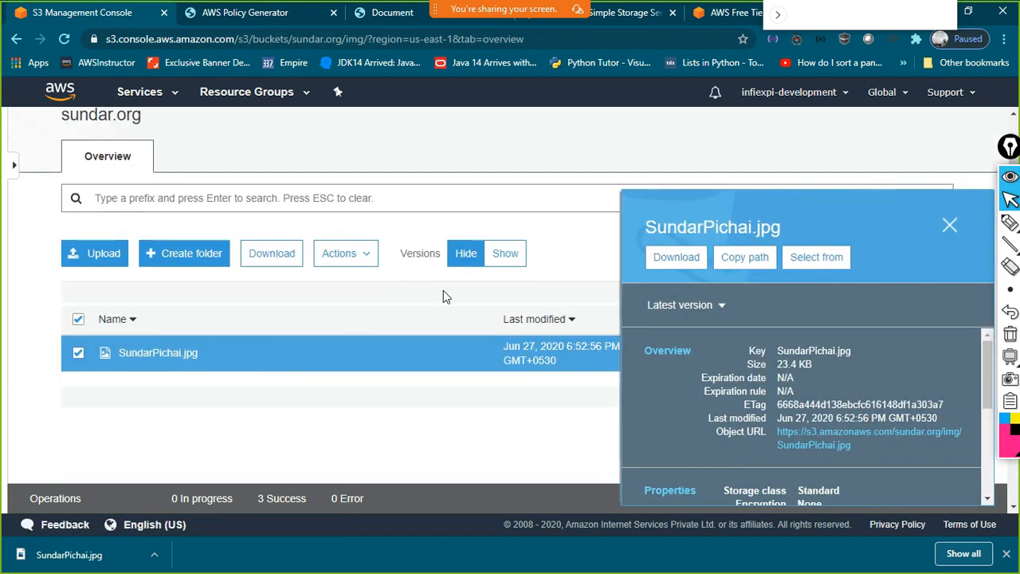
click(950, 226)
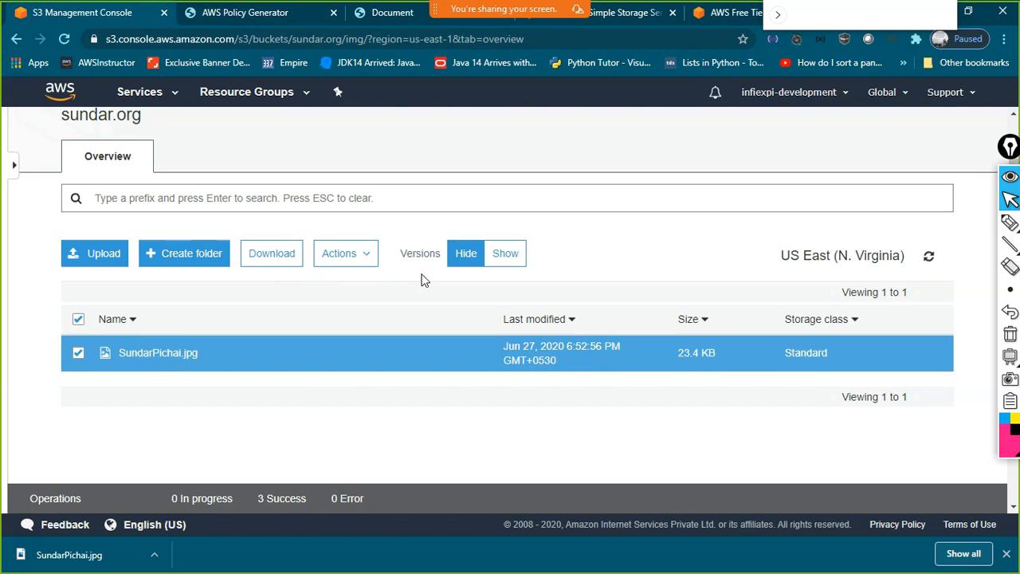
- Delete SundarPichai.jpg via Actions > Delete, then reload the sundar.org website
click(376, 261)
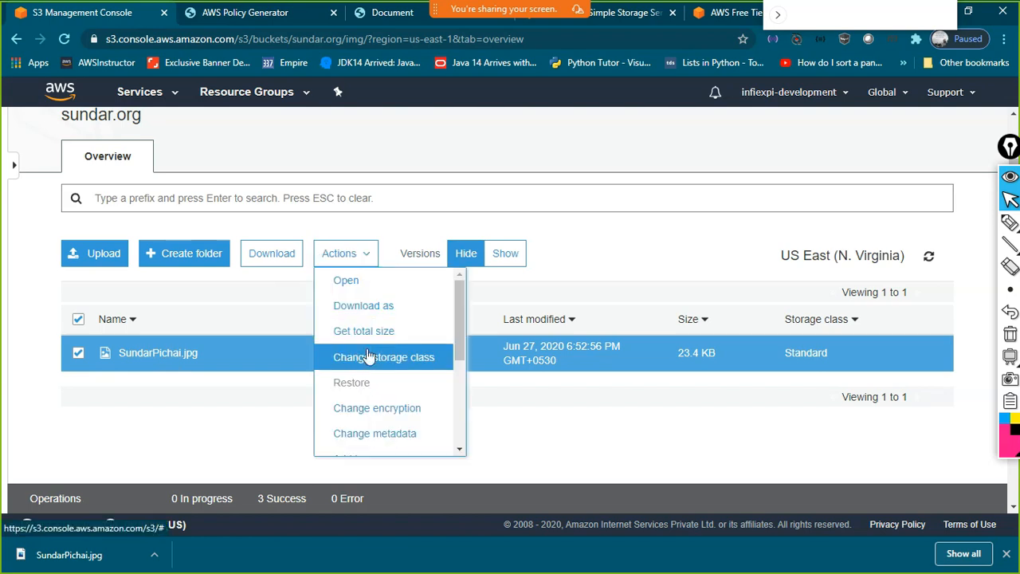
scroll(364, 358, down, 3)
click(365, 341)
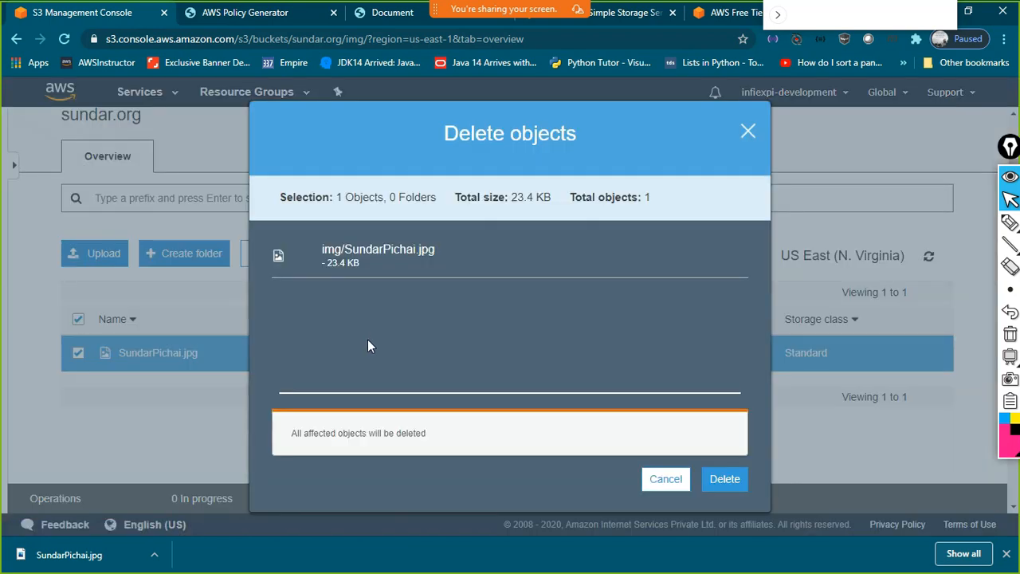
click(723, 479)
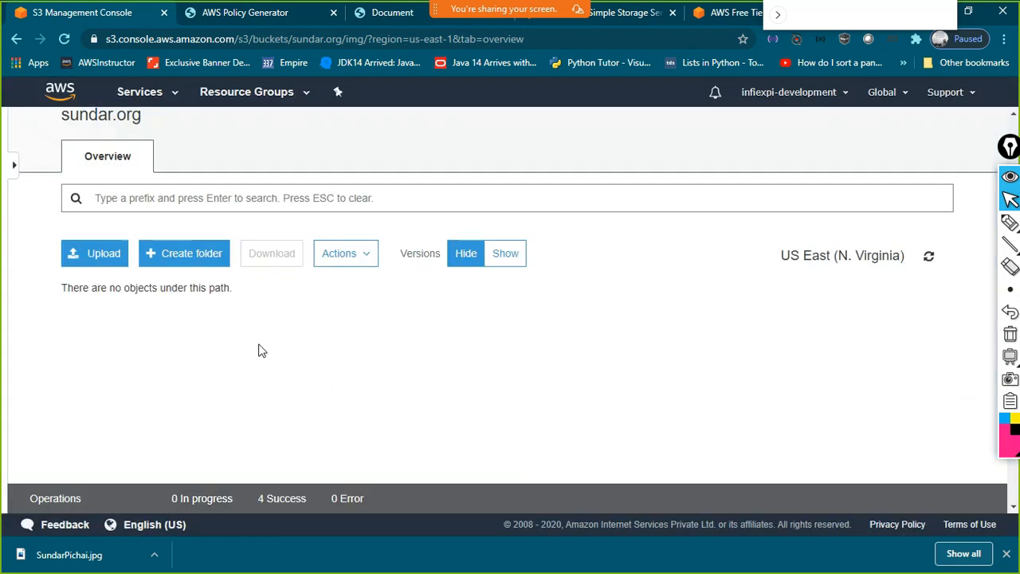
click(390, 11)
click(64, 40)
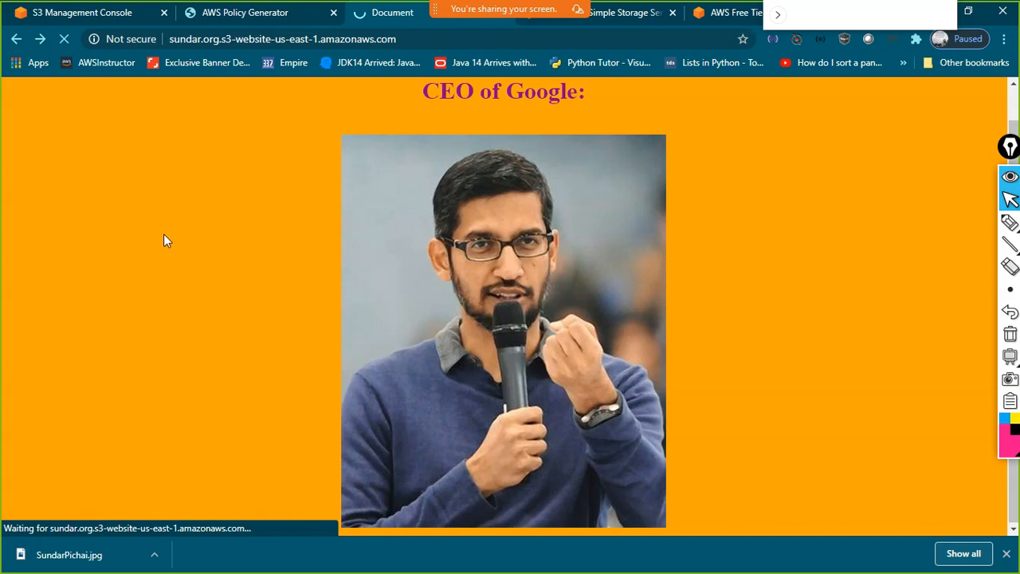
- Reload the sundar.org site to see a broken image where the photo was, then return to S3
click(124, 13)
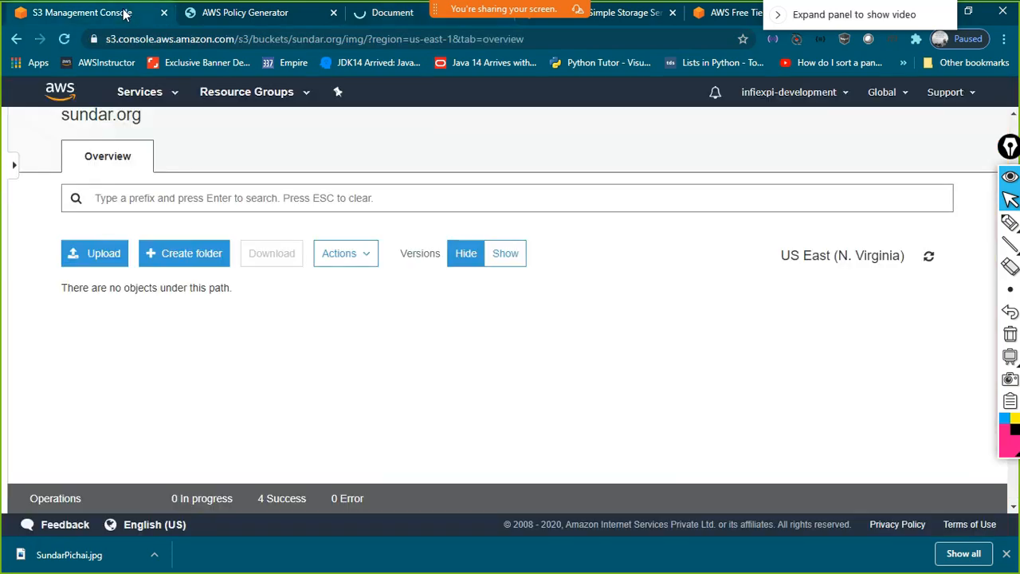
click(398, 12)
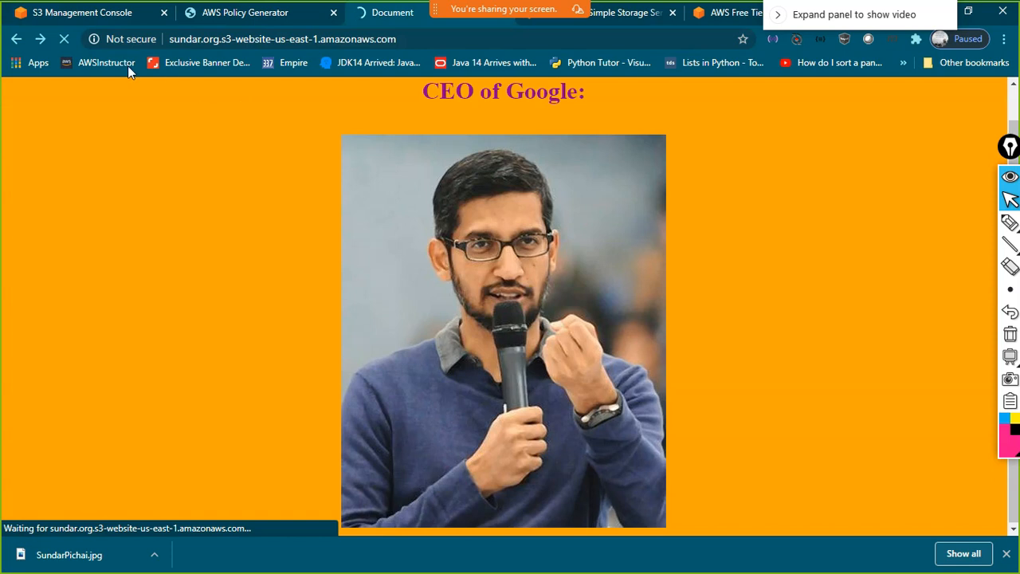
click(68, 40)
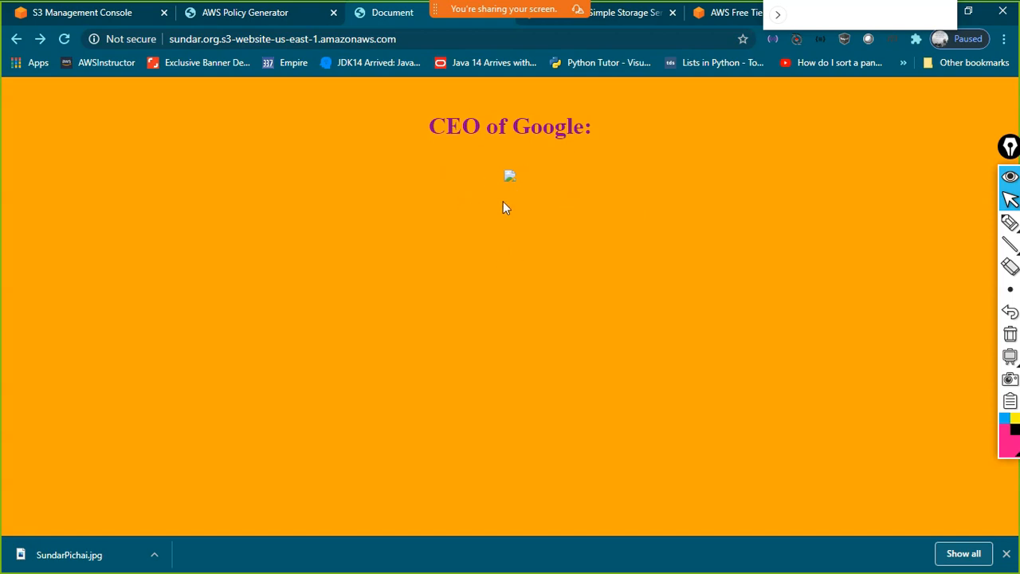
scroll(503, 201, up, 3)
scroll(503, 201, up, 1)
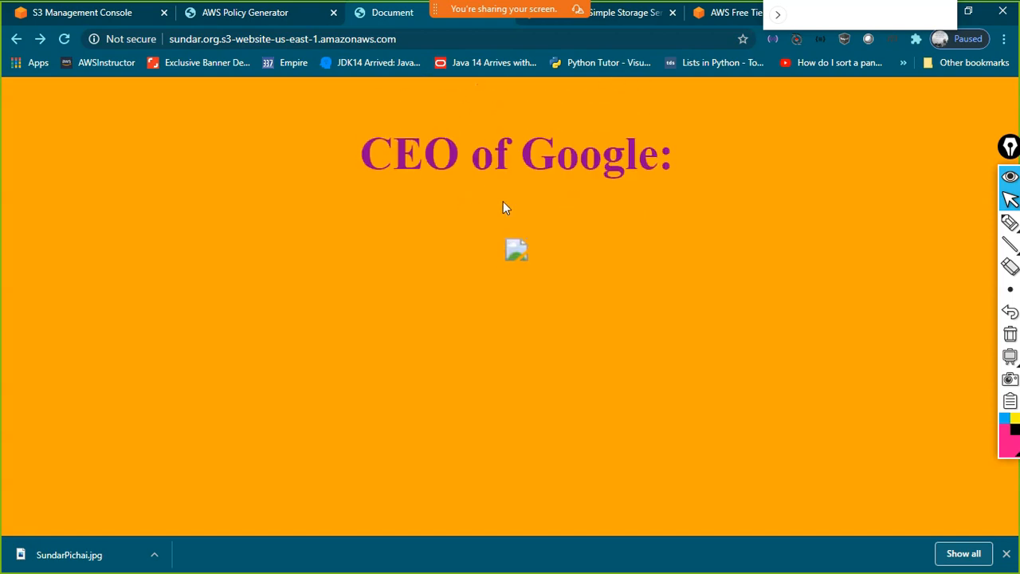
click(114, 13)
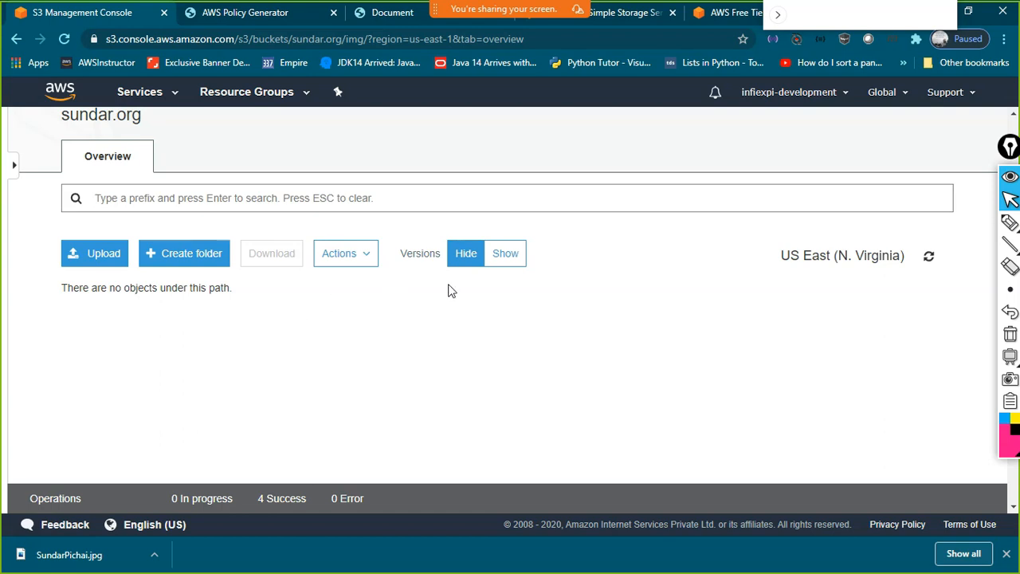
- Show all versions and annotate SundarPichai.jpg's Delete marker row with a handwritten 'Marker' note
click(499, 263)
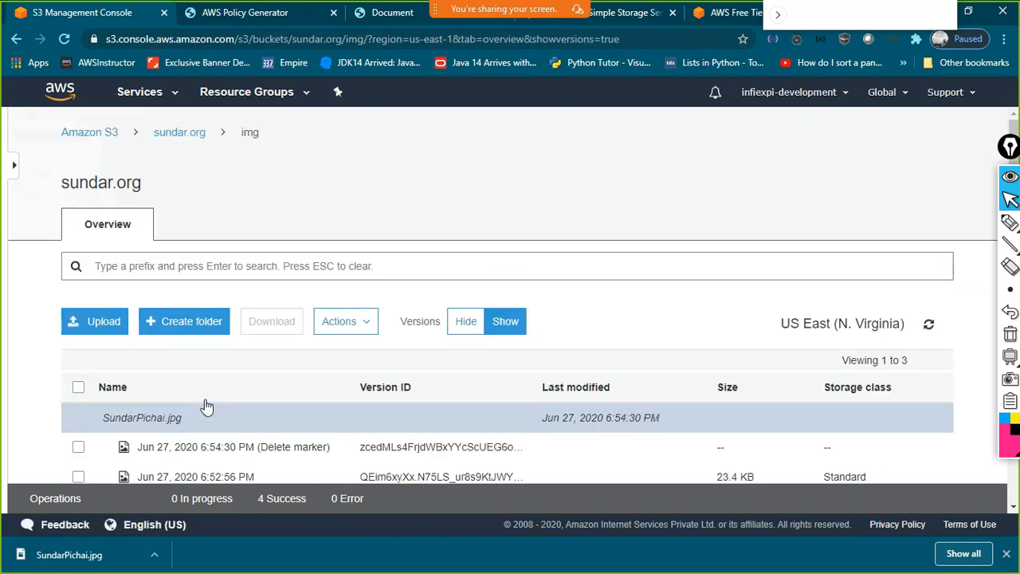
scroll(204, 406, down, 2)
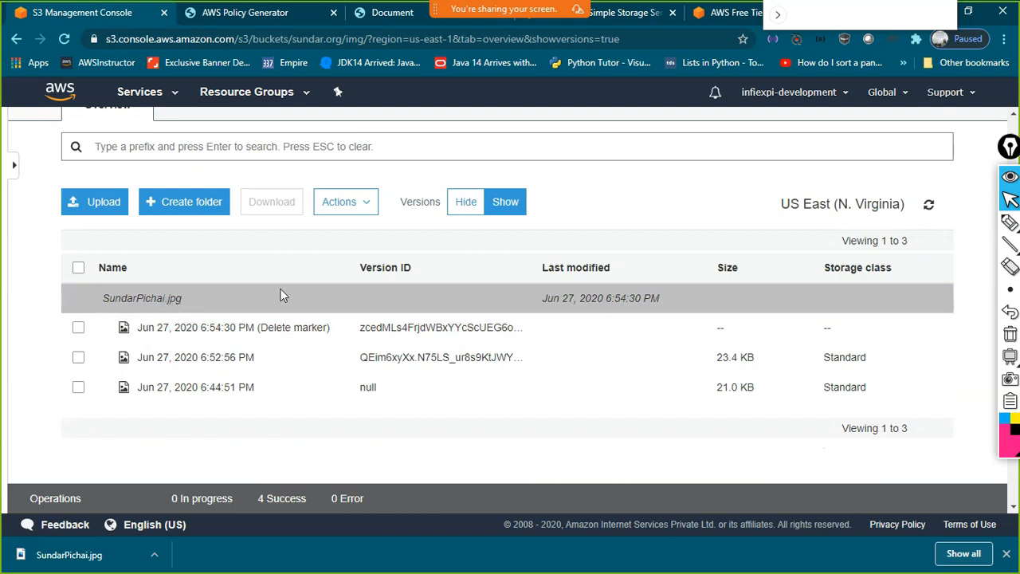
key(ctrl+shift+3)
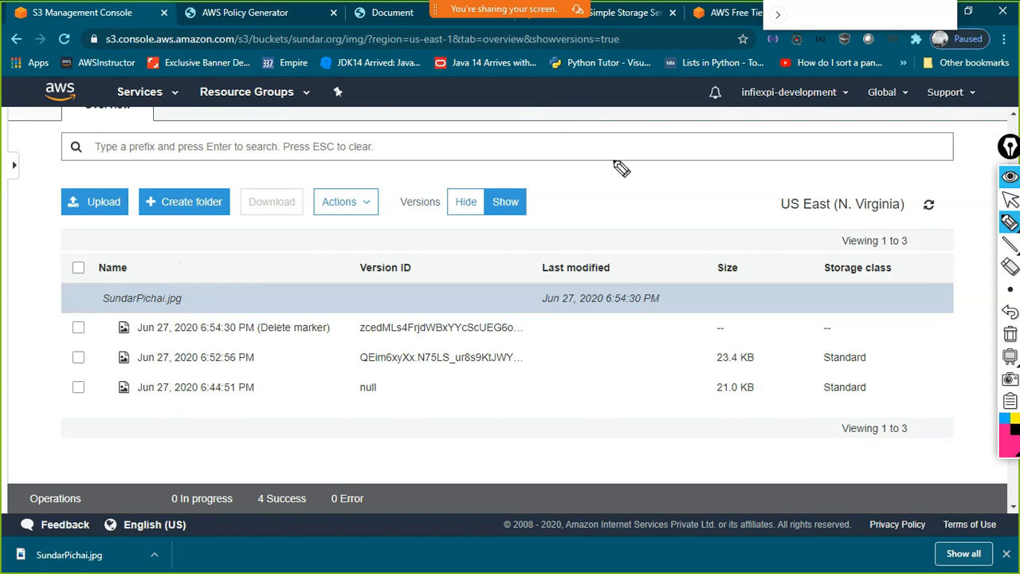
drag(594, 184, 717, 188)
drag(588, 209, 717, 208)
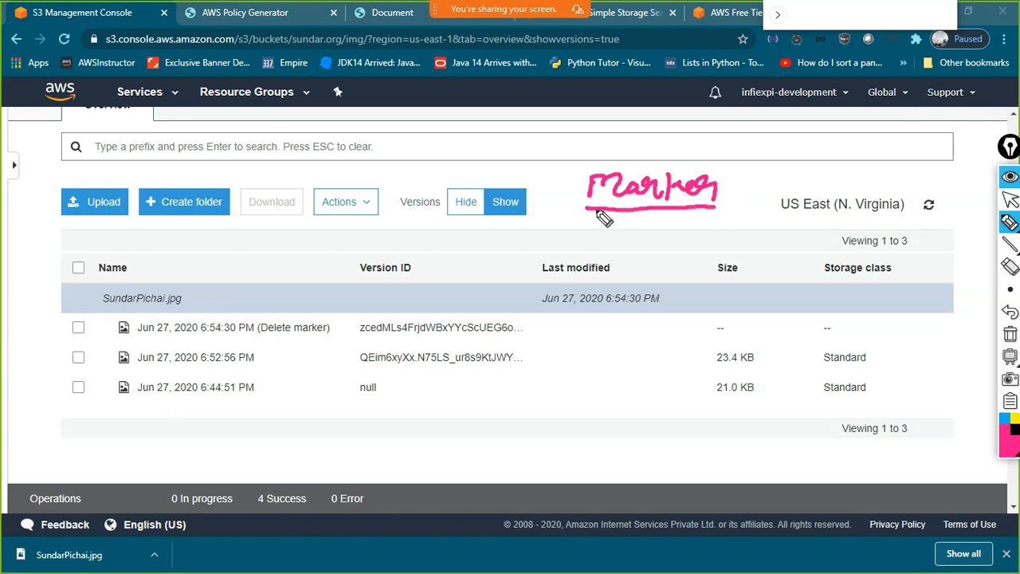
drag(536, 172, 564, 206)
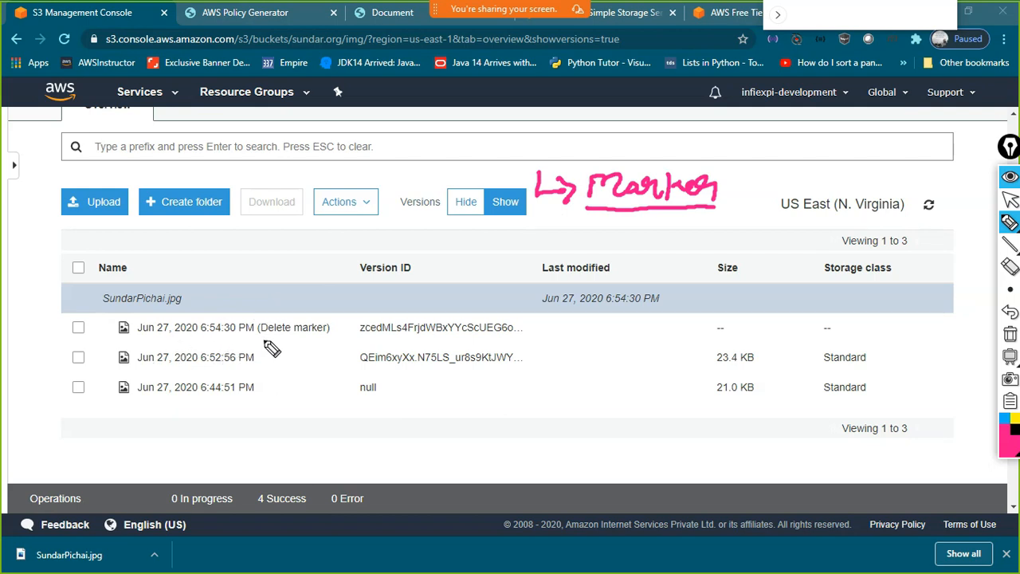
mouse_move(261, 337)
mouse_down()
mouse_move(320, 336)
mouse_move(336, 322)
mouse_move(279, 317)
mouse_move(260, 337)
mouse_up()
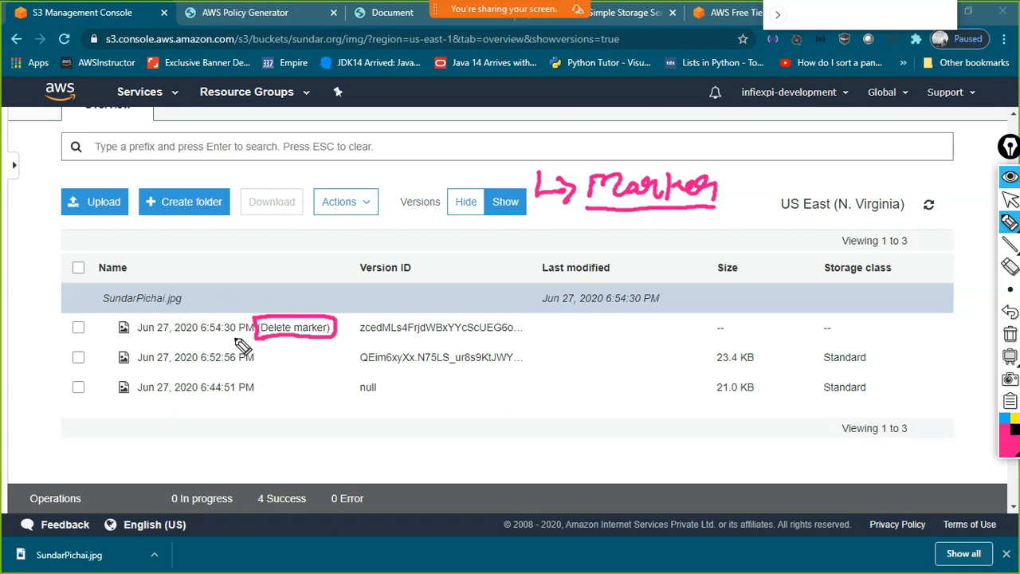
click(1009, 335)
scroll(262, 194, up, 2)
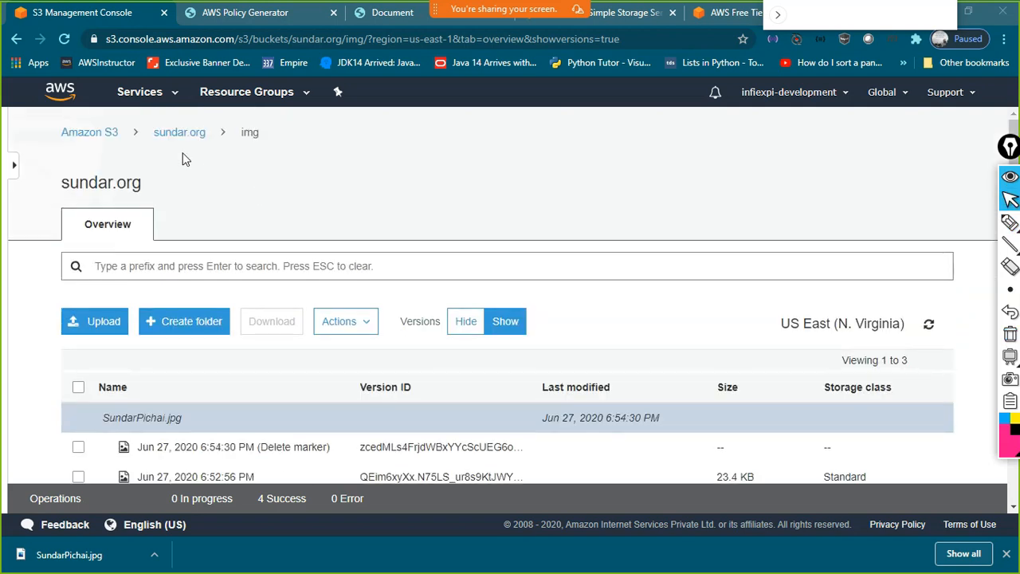
- Reopen the img folder from the sundar.org bucket and show all object versions
click(167, 133)
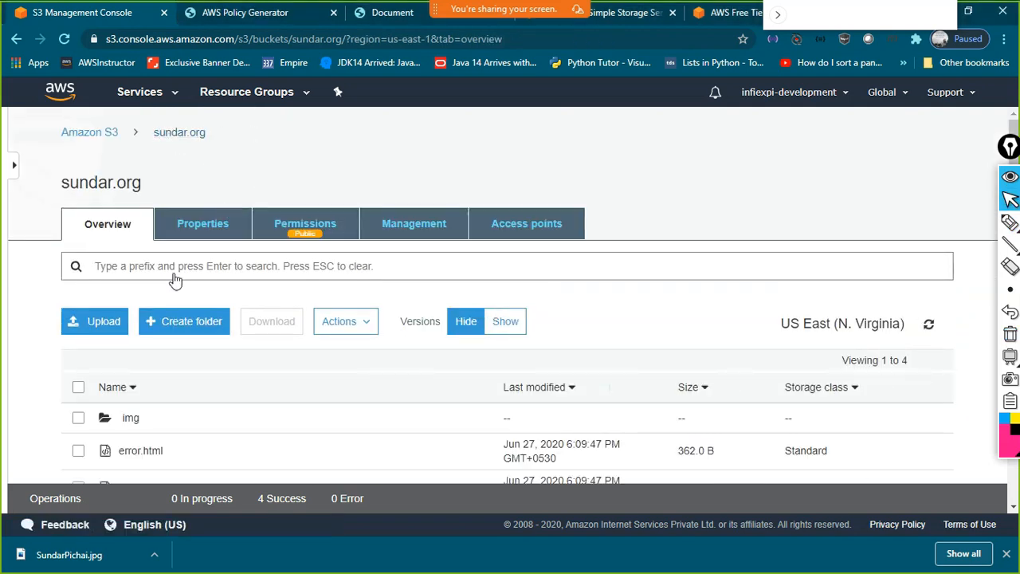
click(131, 418)
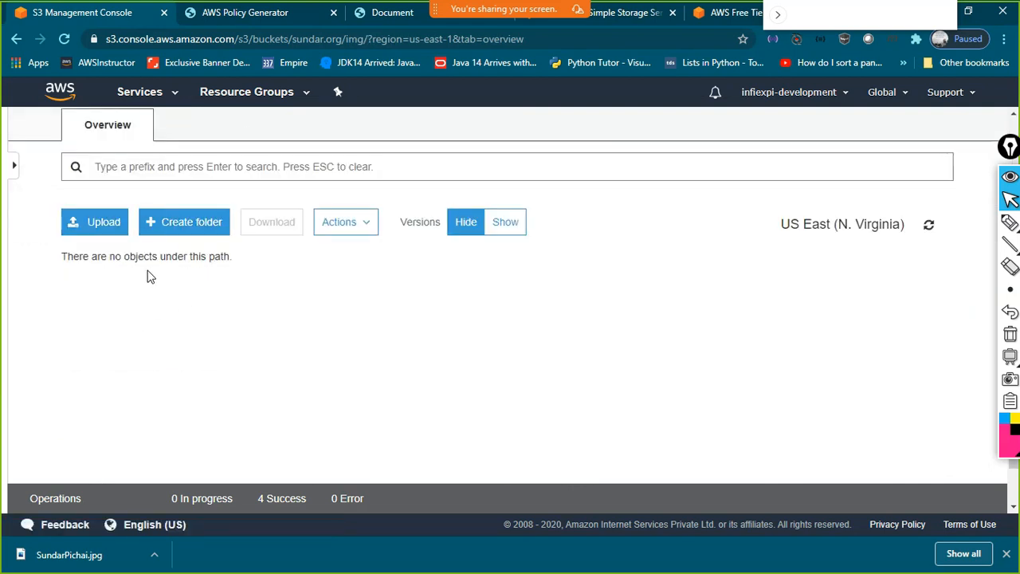
click(506, 226)
scroll(395, 298, down, 2)
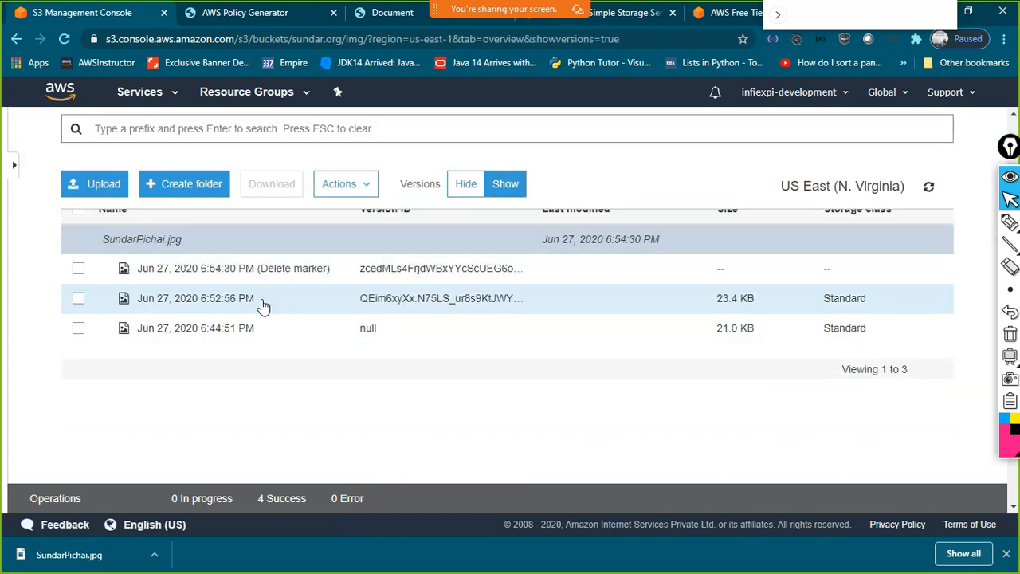
scroll(262, 303, up, 1)
scroll(263, 305, down, 1)
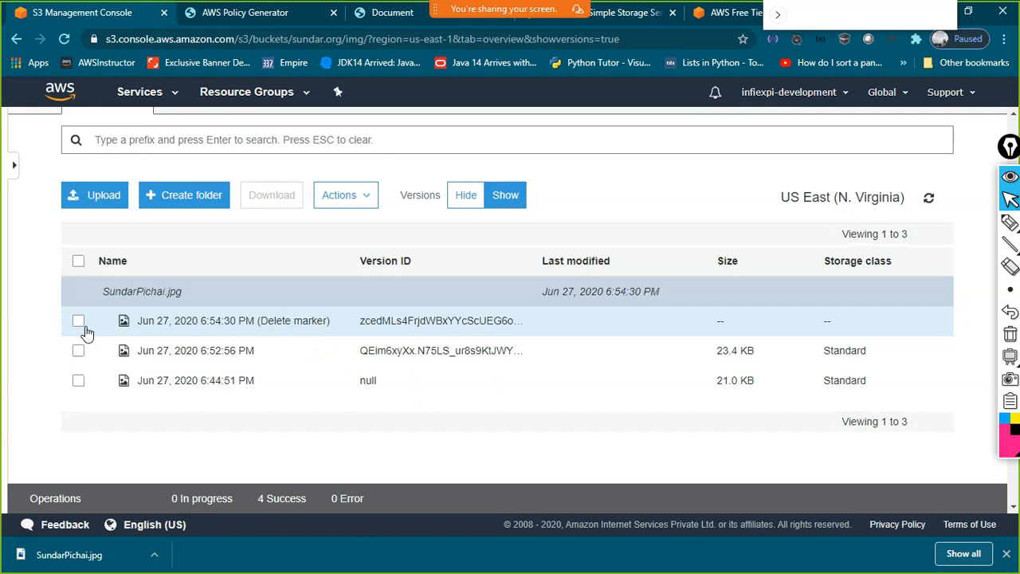
- Select the Delete marker version and permanently delete it via Actions > Delete
click(79, 322)
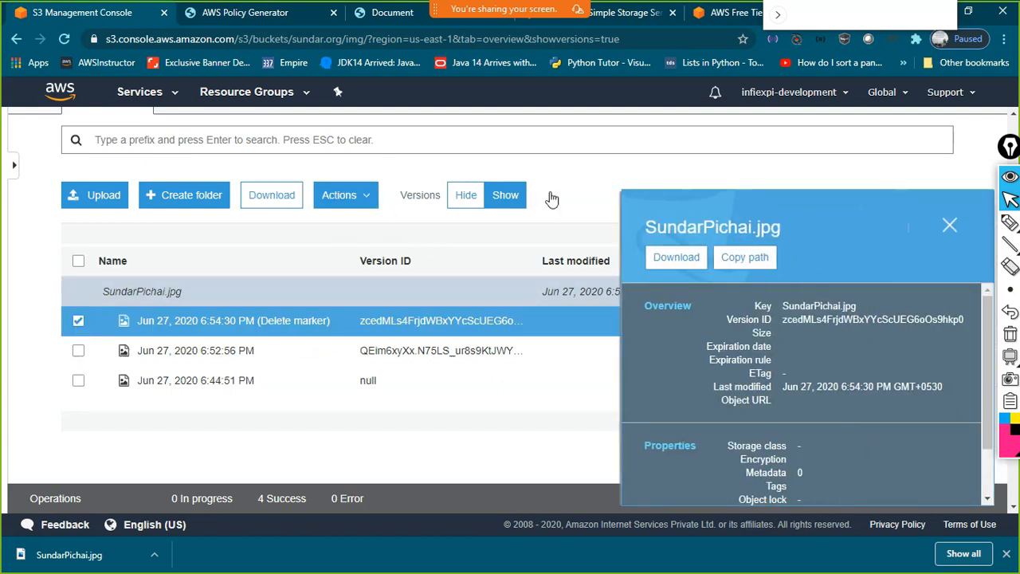
click(949, 226)
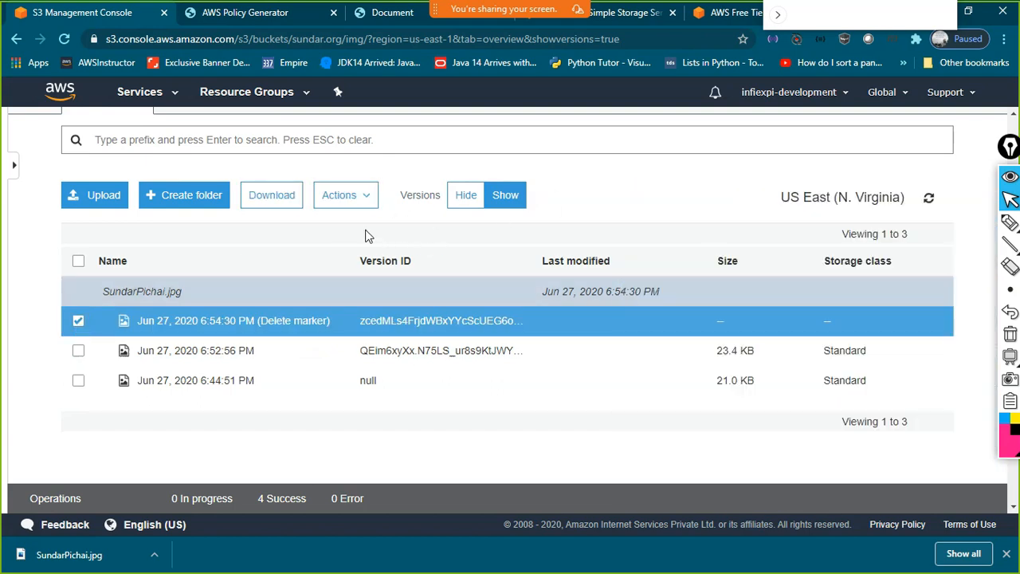
click(371, 196)
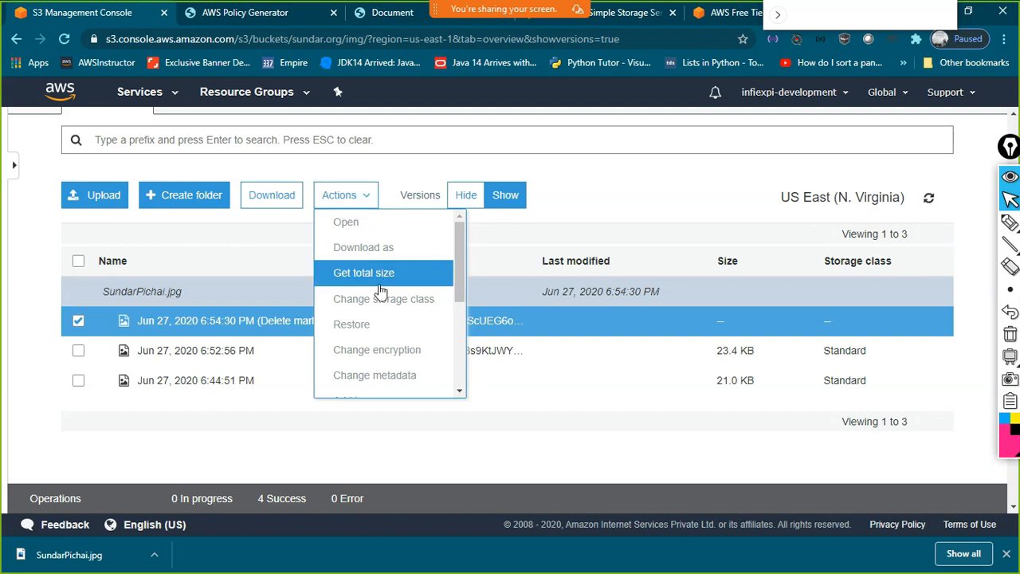
drag(460, 280, 455, 352)
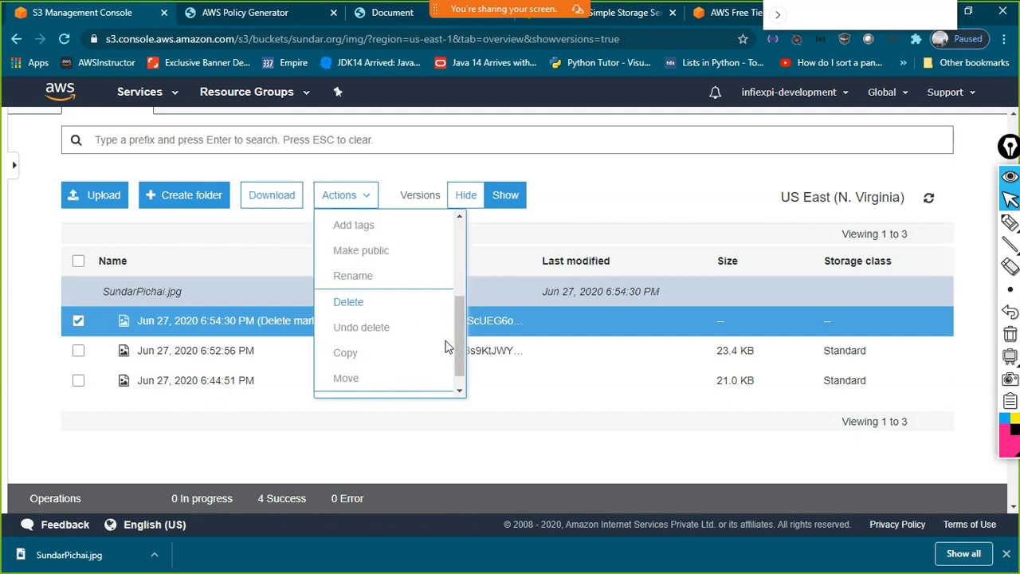
click(338, 297)
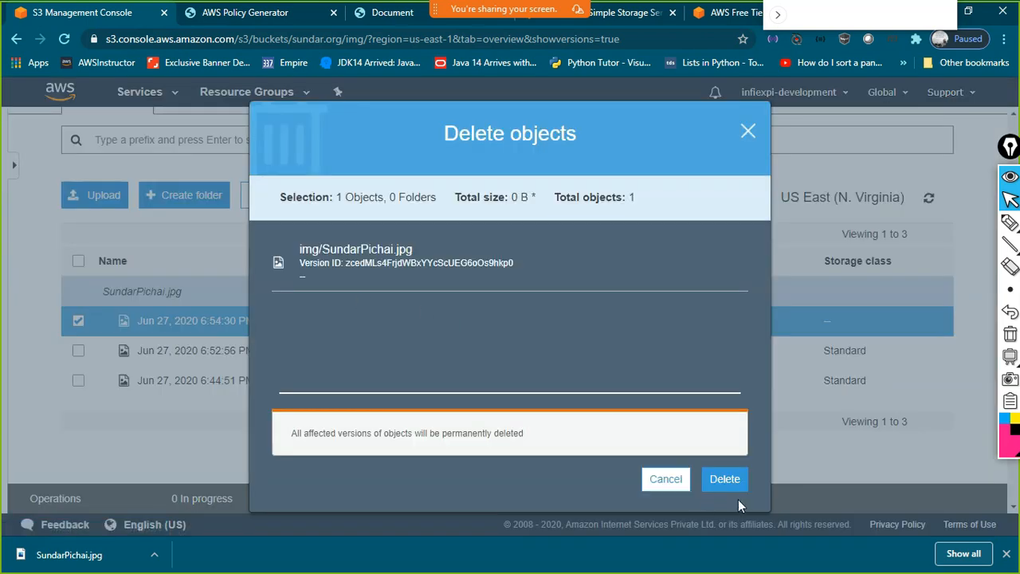
click(727, 479)
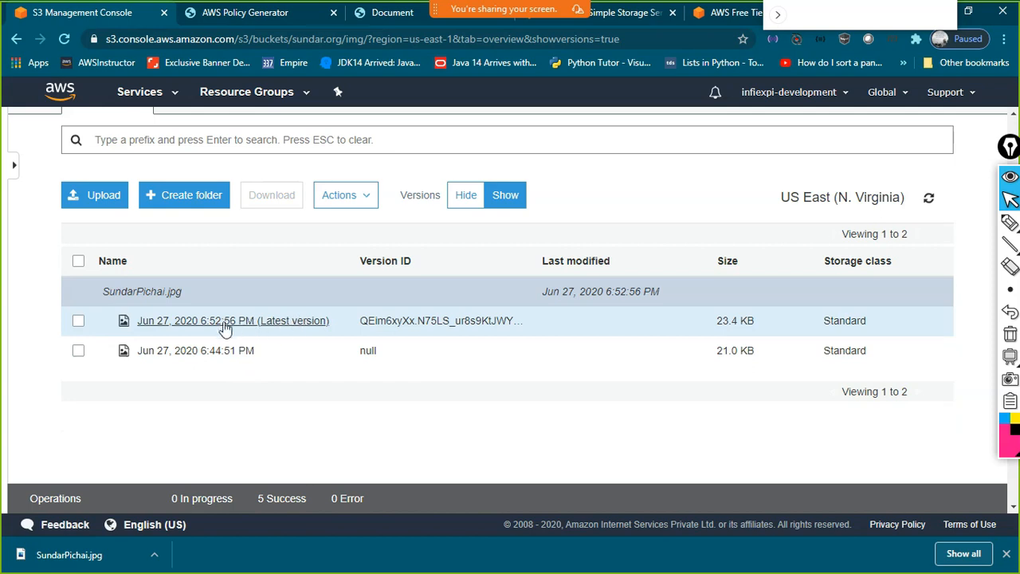
scroll(277, 268, up, 2)
scroll(277, 267, up, 1)
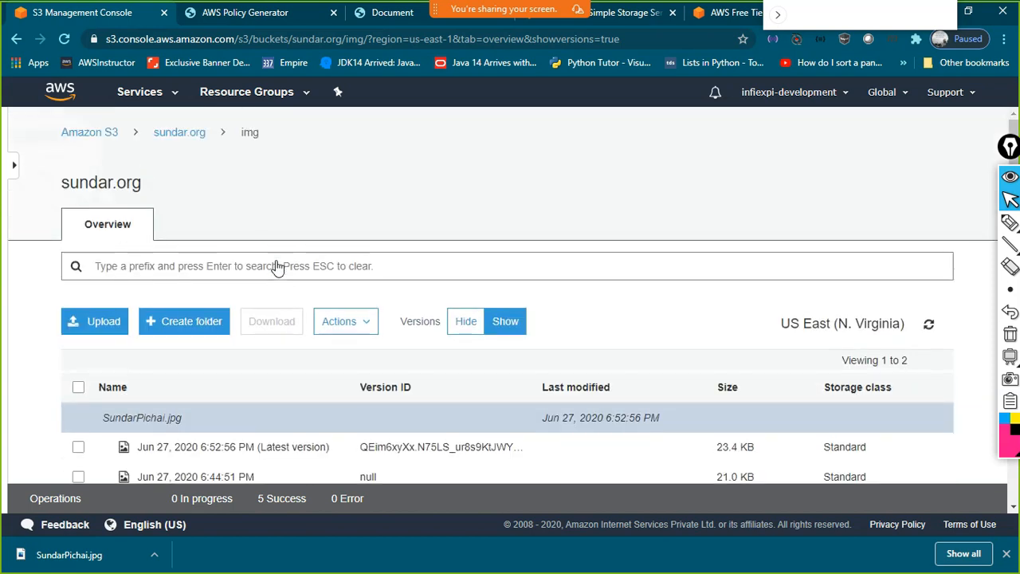
click(174, 133)
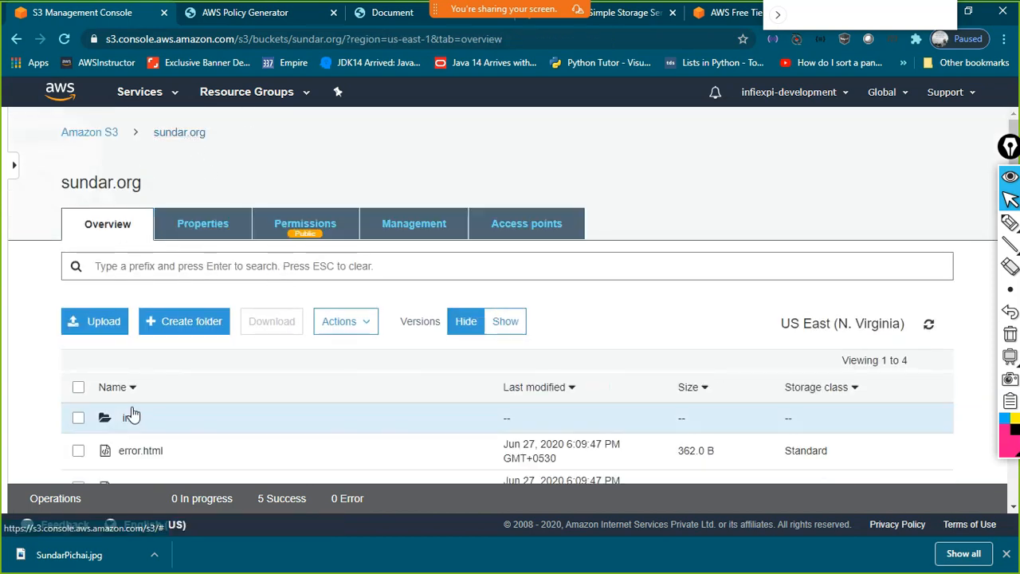
click(130, 420)
scroll(214, 422, down, 2)
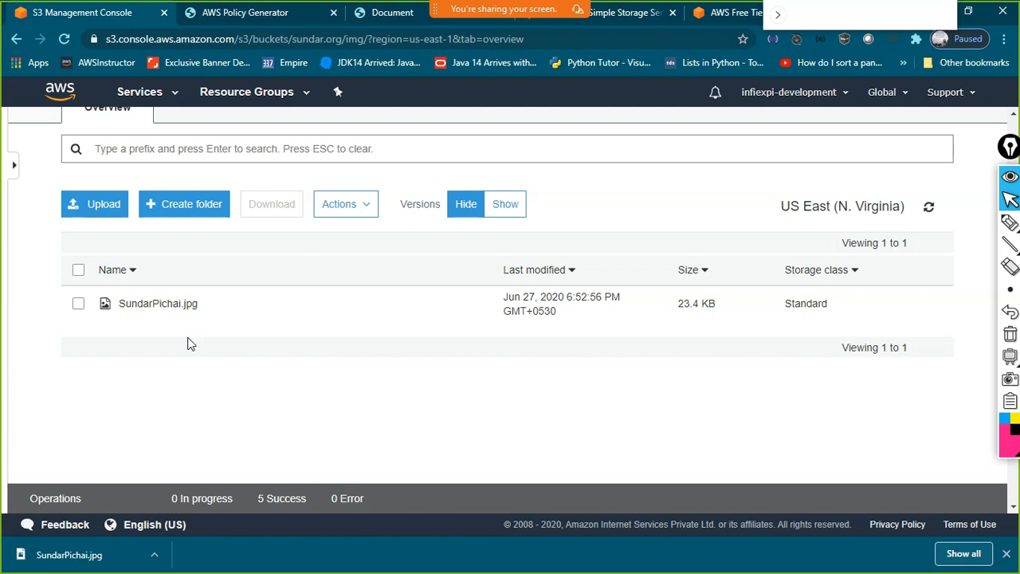
click(142, 309)
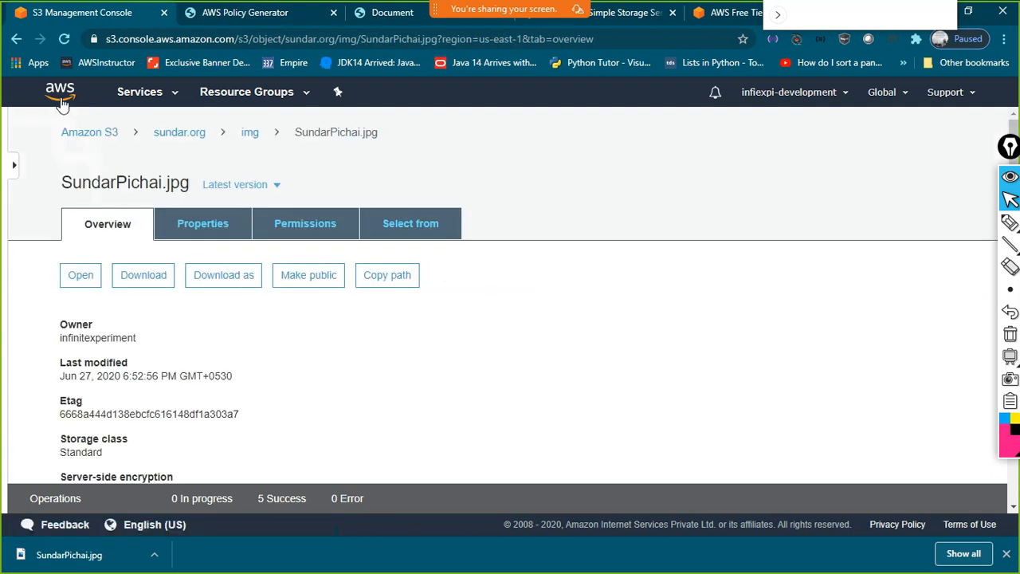
click(16, 39)
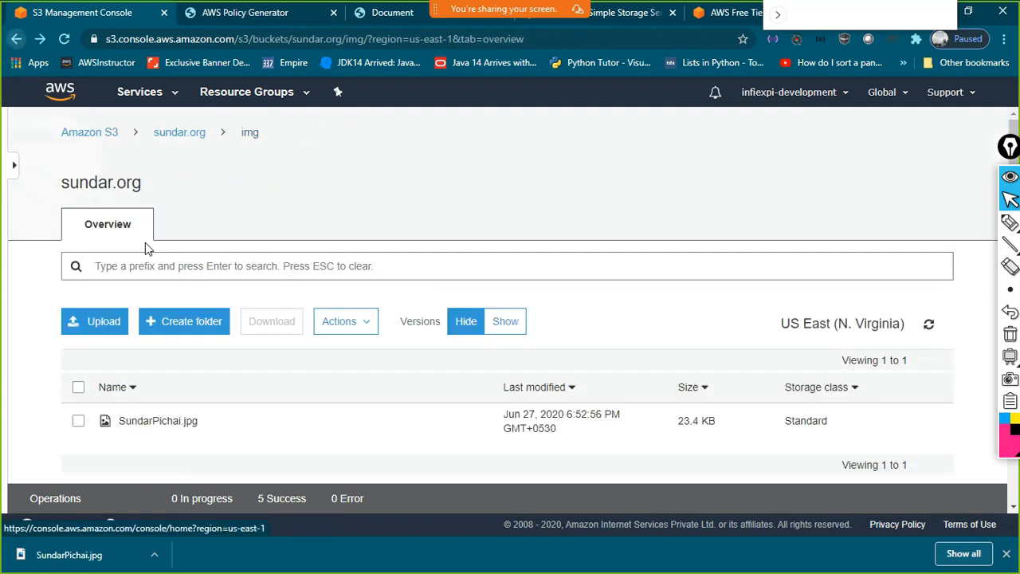
click(509, 323)
scroll(510, 327, down, 2)
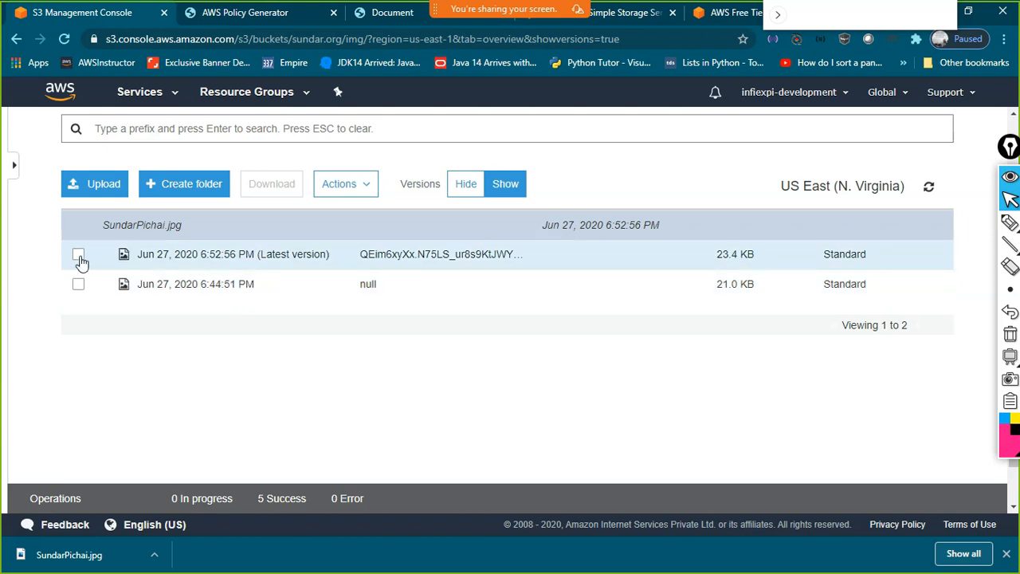
click(79, 255)
click(77, 256)
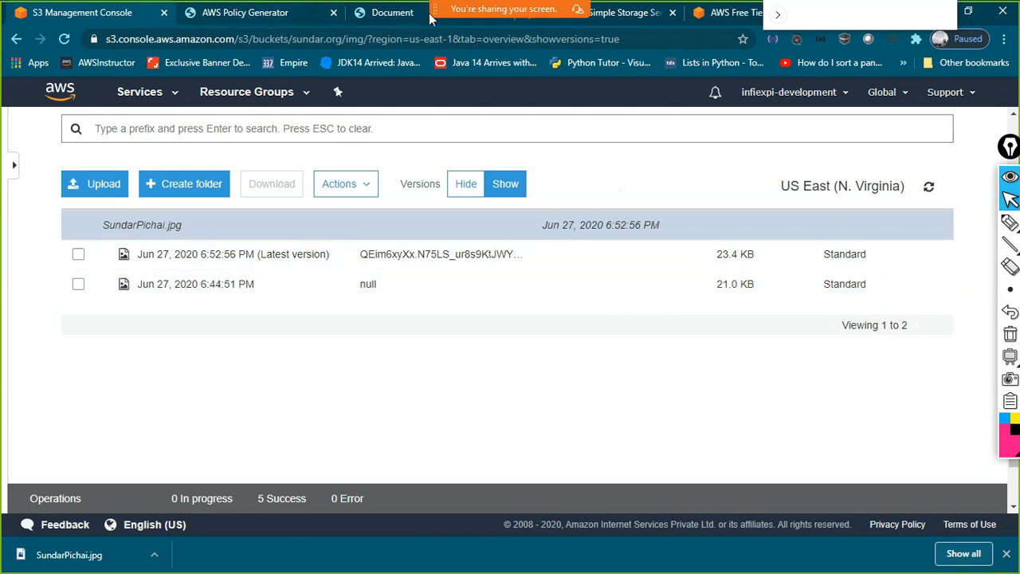
click(400, 13)
click(67, 39)
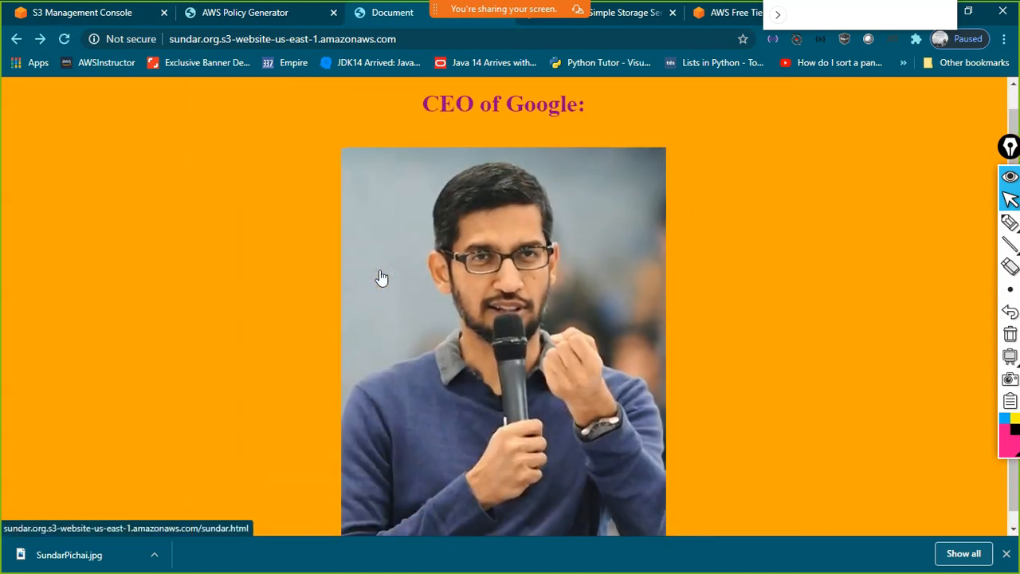
click(110, 15)
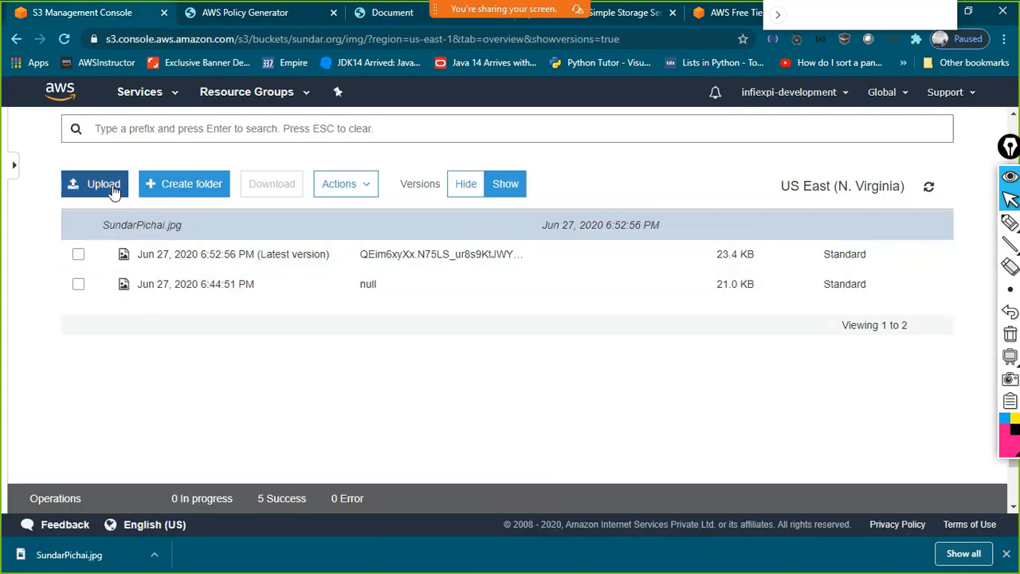
- Upload SundarPichai from the SundarVersion1 folder as a new 21.0 KB version, then view the website
click(116, 188)
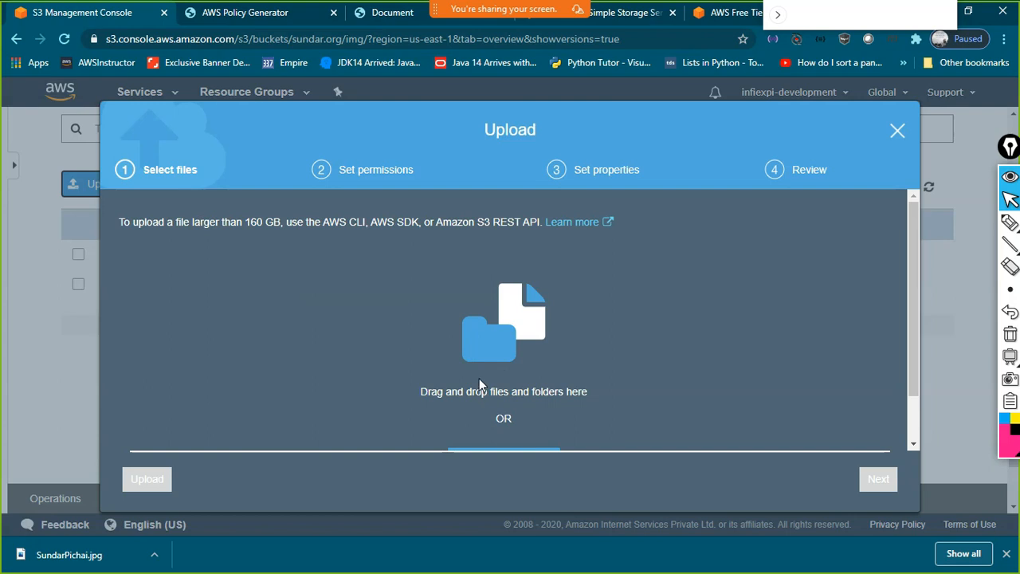
scroll(479, 379, down, 1)
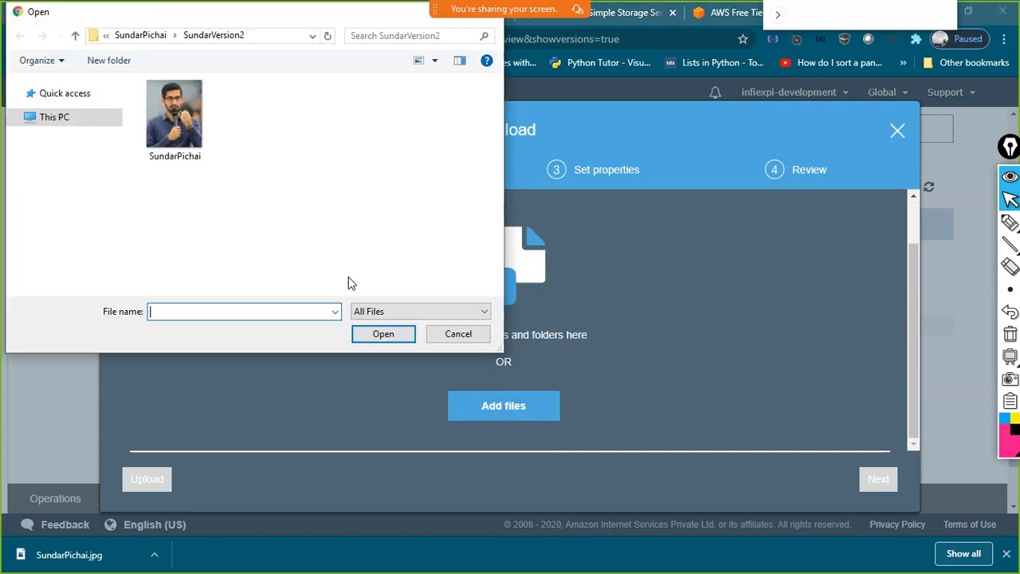
click(142, 35)
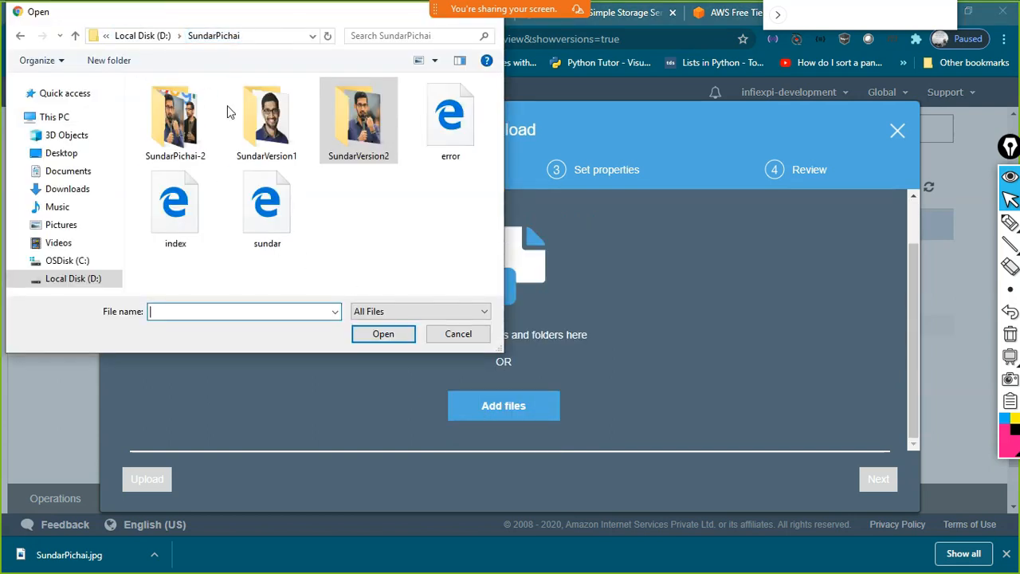
double_click(266, 115)
click(174, 115)
click(388, 337)
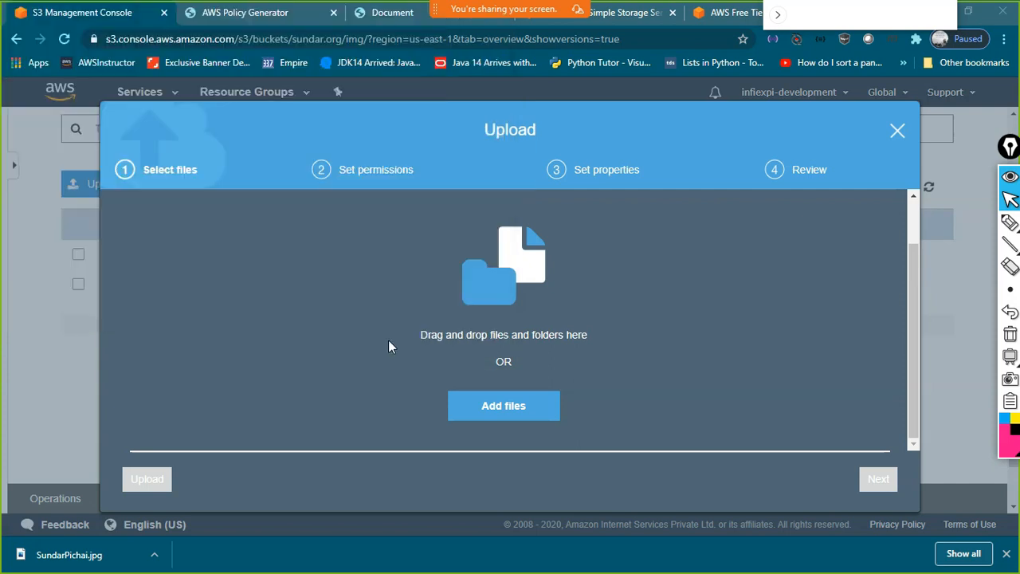
click(149, 479)
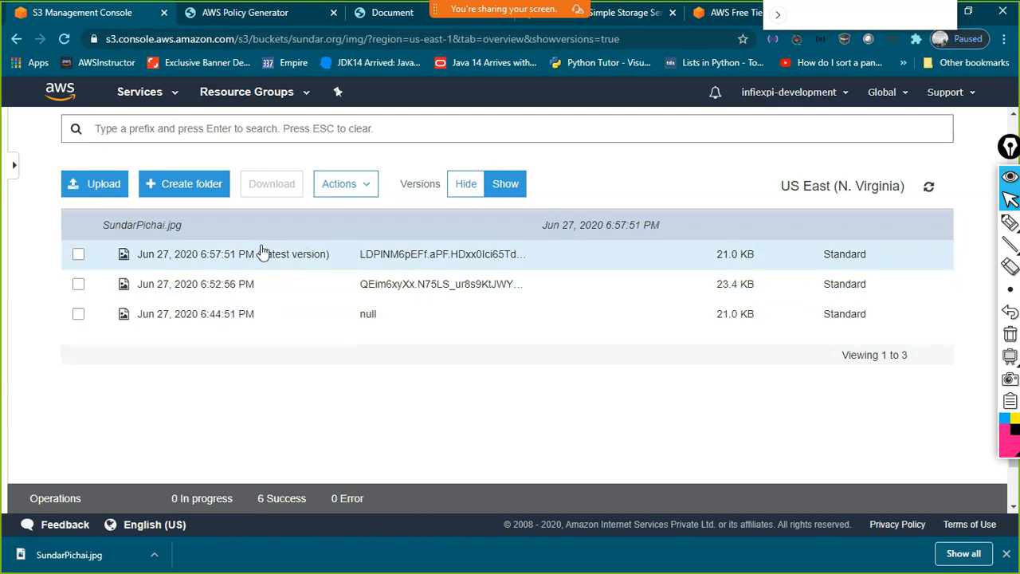
click(388, 13)
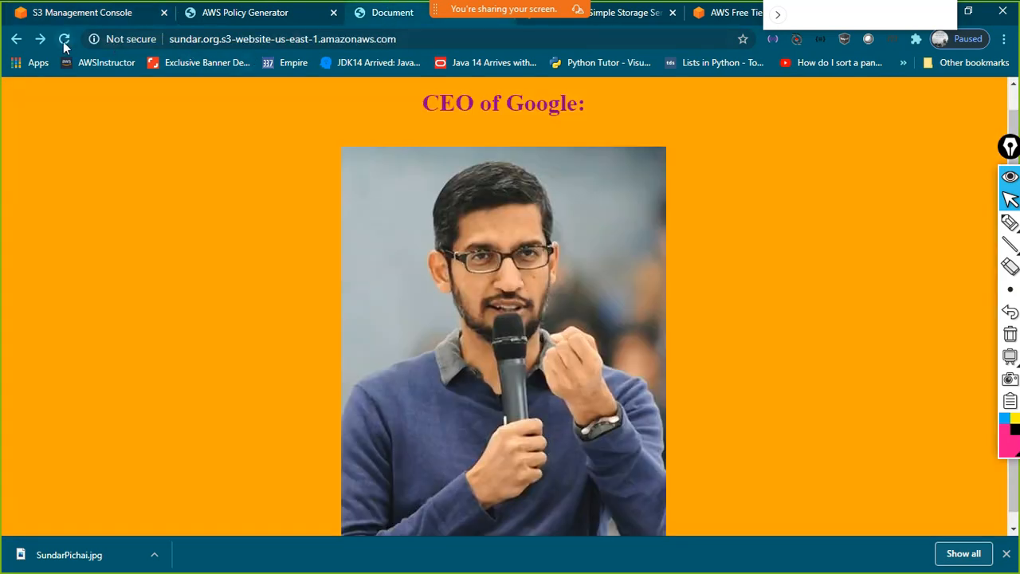
- Reload the website, then permanently delete SundarPichai.jpg's 6:44:51 PM null version
click(82, 13)
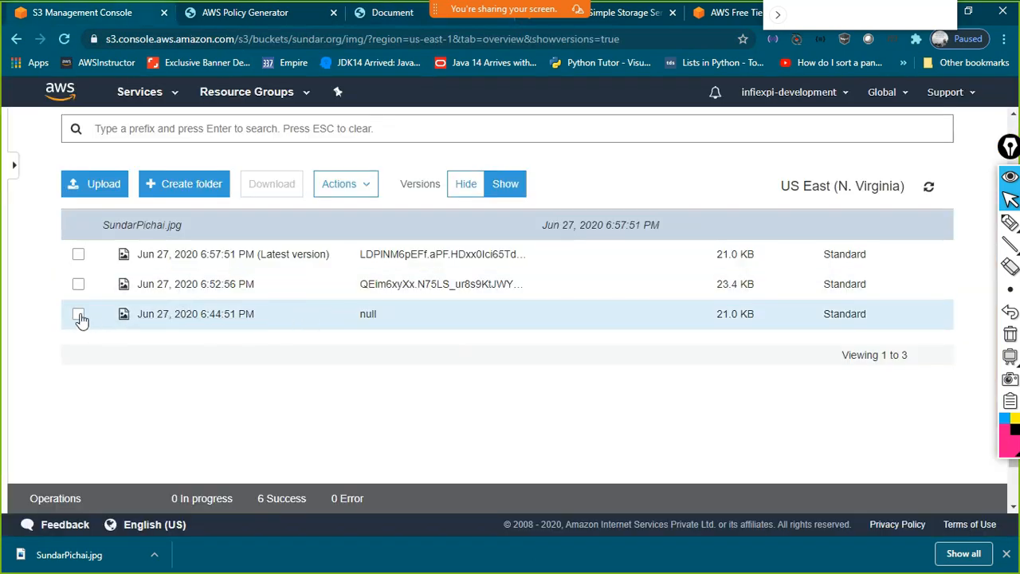
click(78, 314)
click(342, 184)
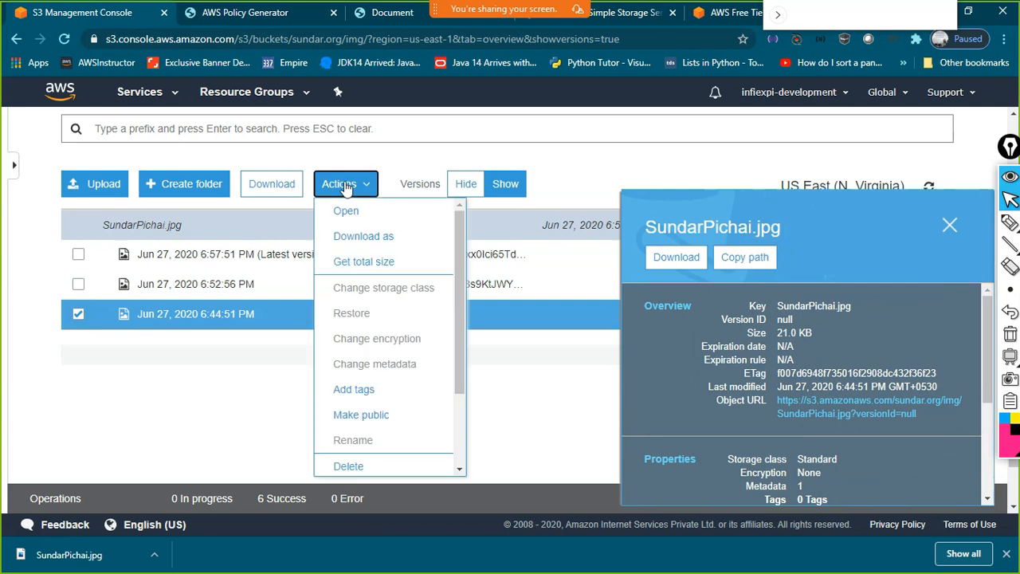
scroll(365, 440, down, 2)
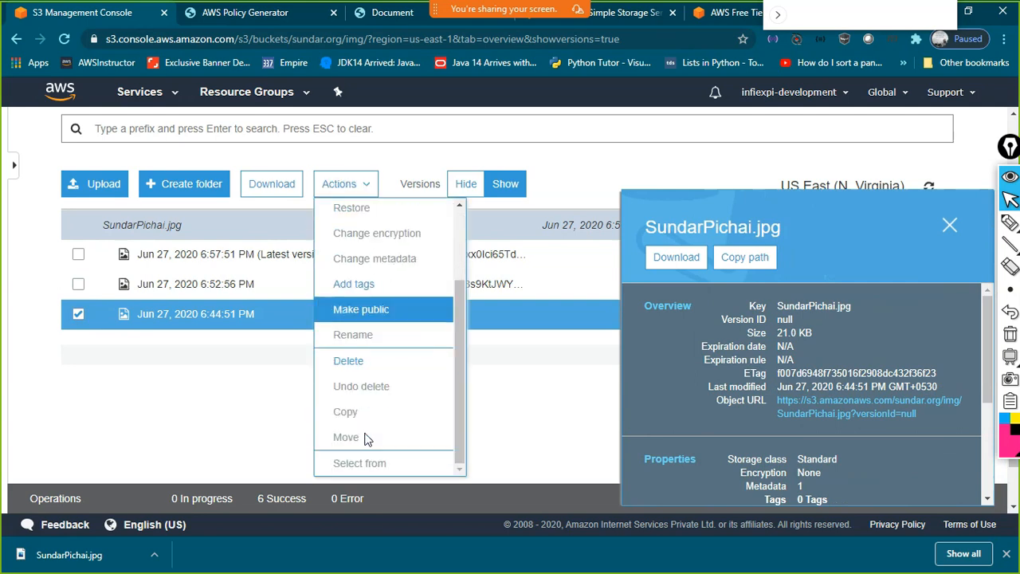
click(519, 349)
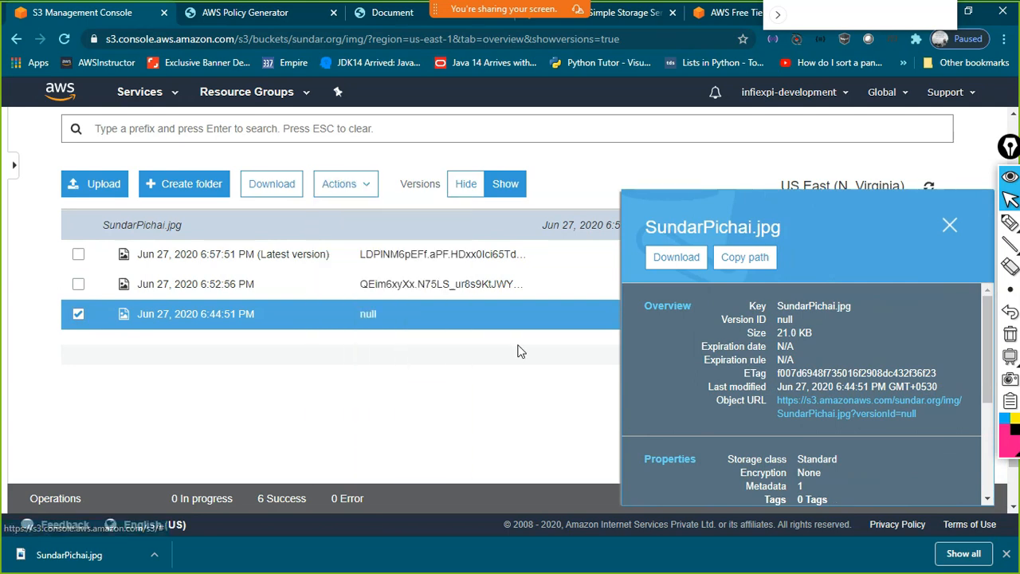
click(350, 199)
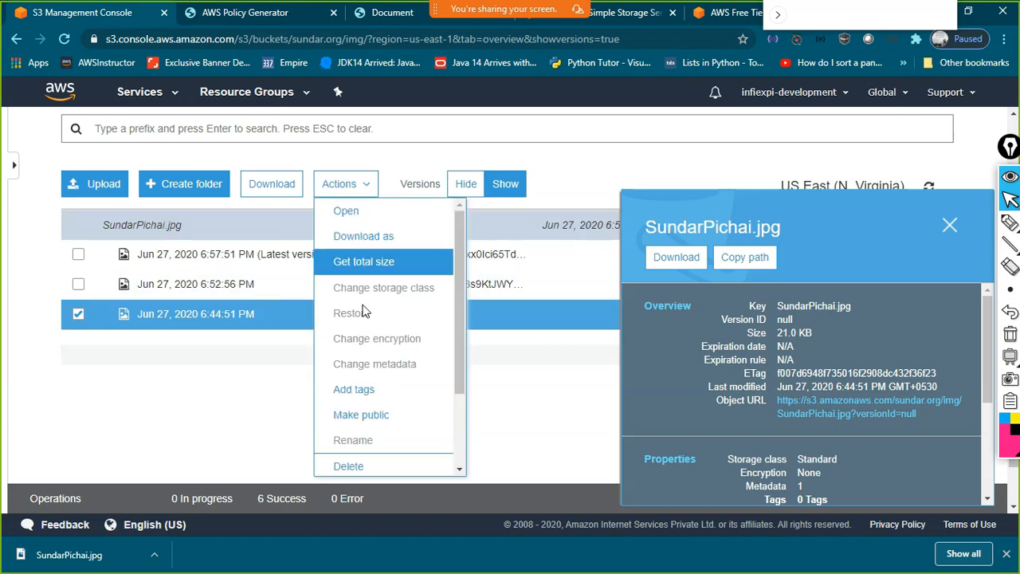
scroll(353, 436, down, 2)
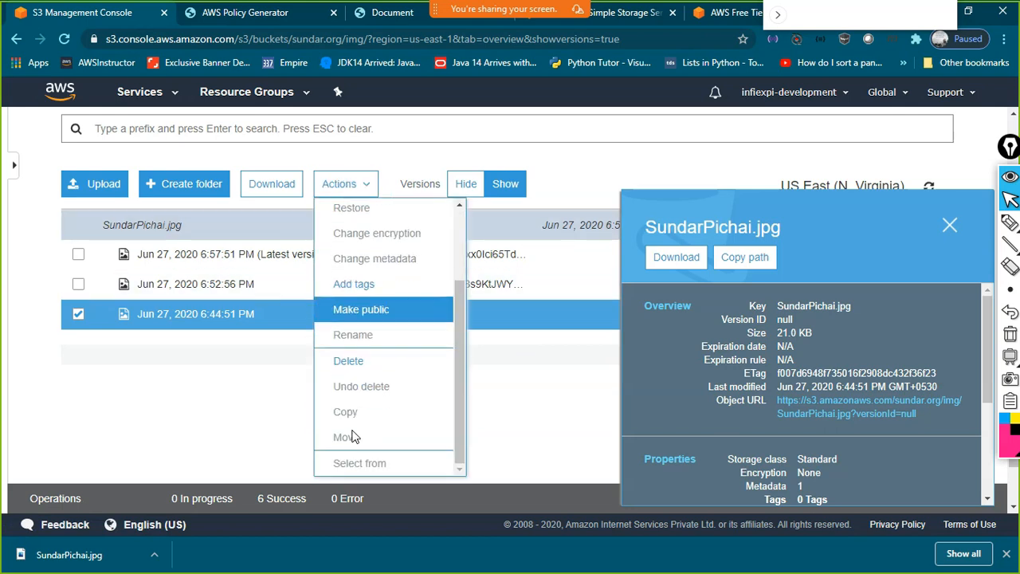
click(354, 371)
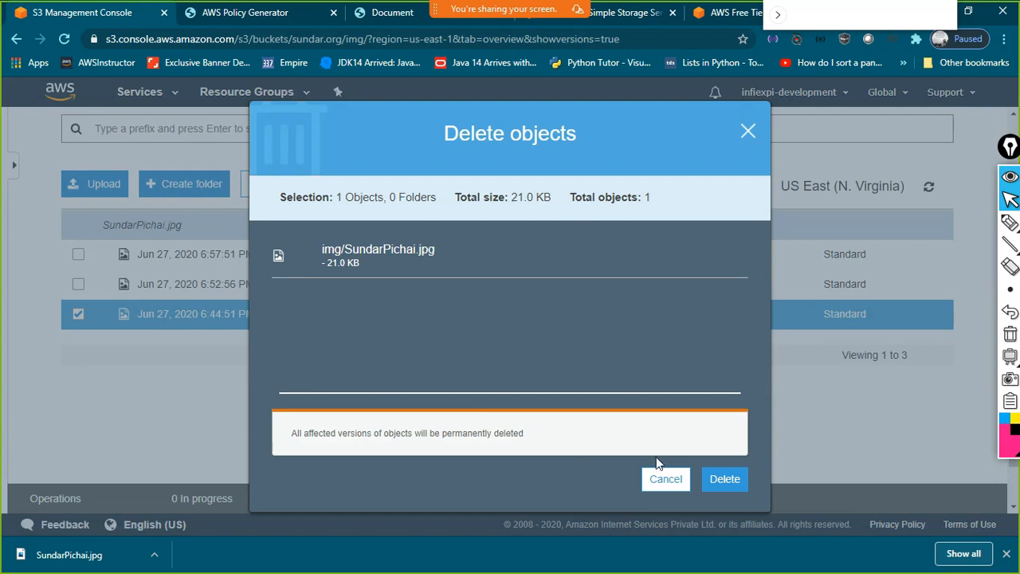
click(724, 479)
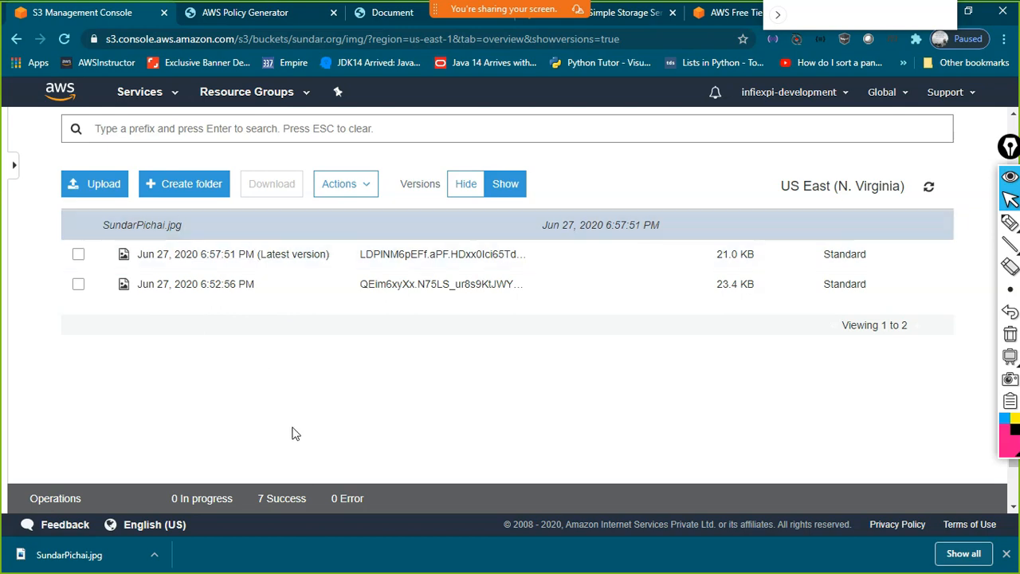
key(ctrl+shift+3)
drag(144, 264, 225, 261)
drag(143, 294, 259, 293)
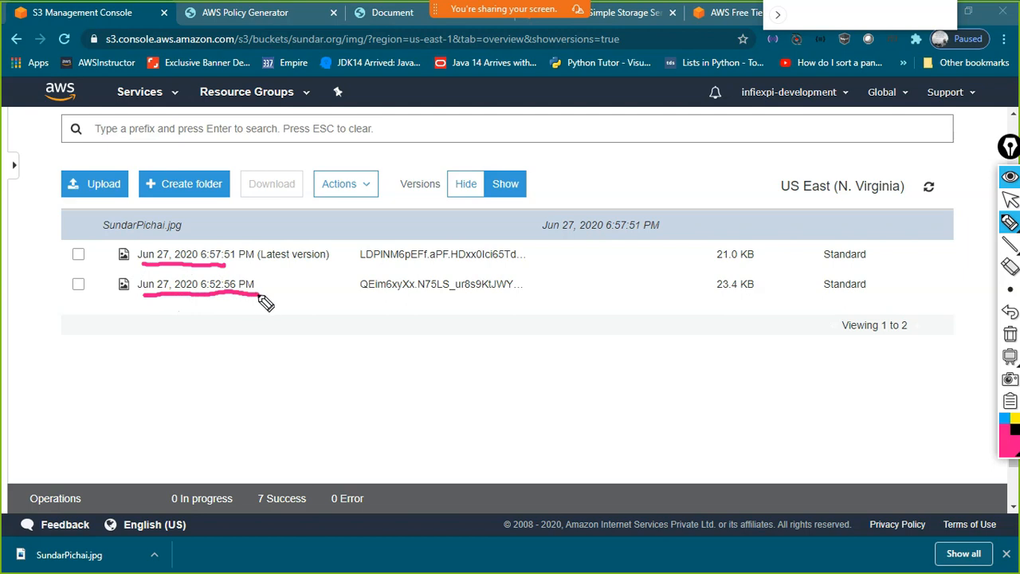
mouse_move(143, 223)
mouse_down()
mouse_move(111, 216)
mouse_move(126, 244)
mouse_move(193, 238)
mouse_move(212, 225)
mouse_move(252, 236)
mouse_up()
drag(361, 303, 468, 303)
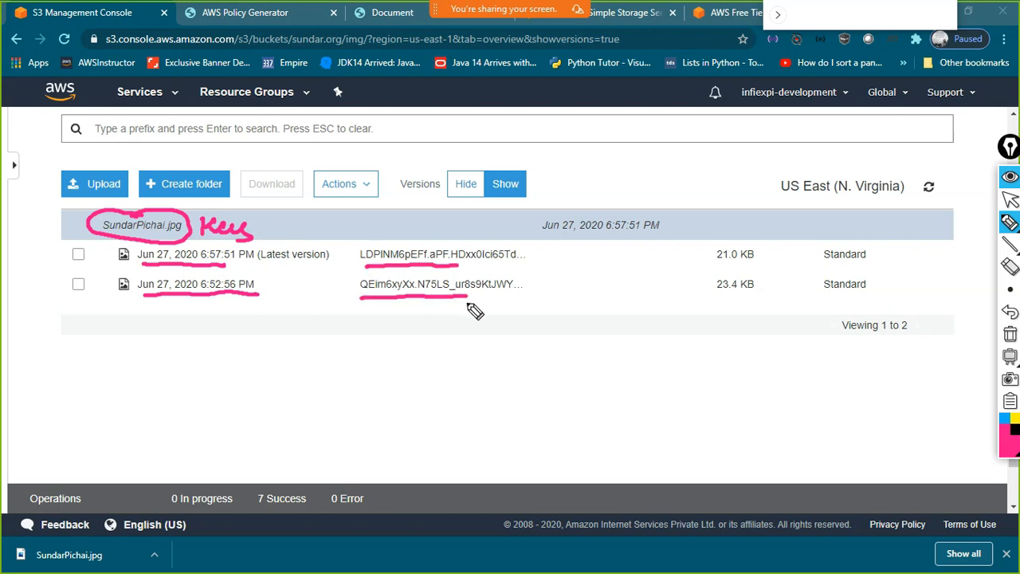
click(1009, 334)
click(1009, 199)
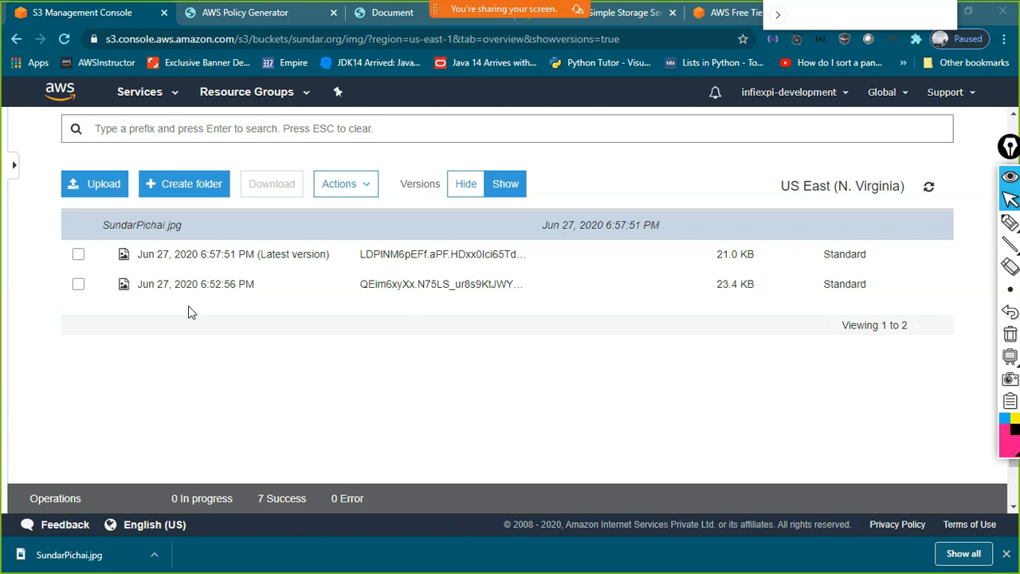
- Delete the 21.0 KB 6:57:51 PM version of SundarPichai.jpg and reload the site to show the 23.4 KB photo
click(79, 255)
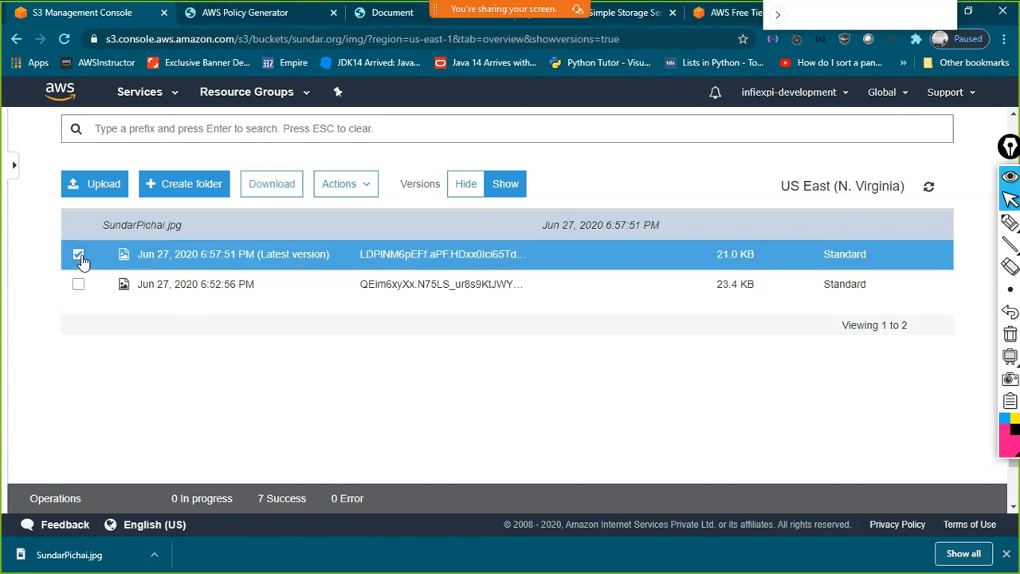
click(390, 16)
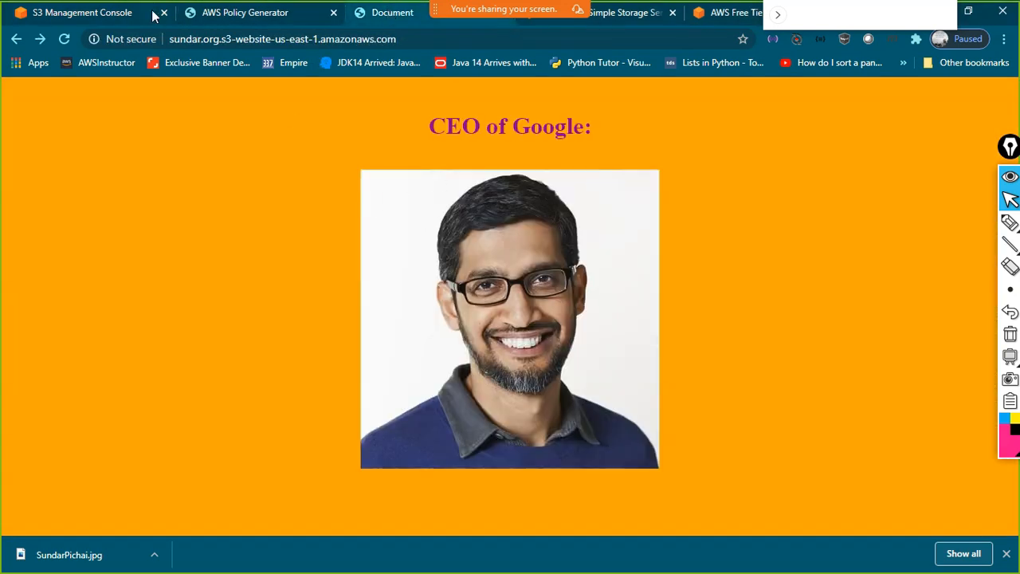
click(127, 9)
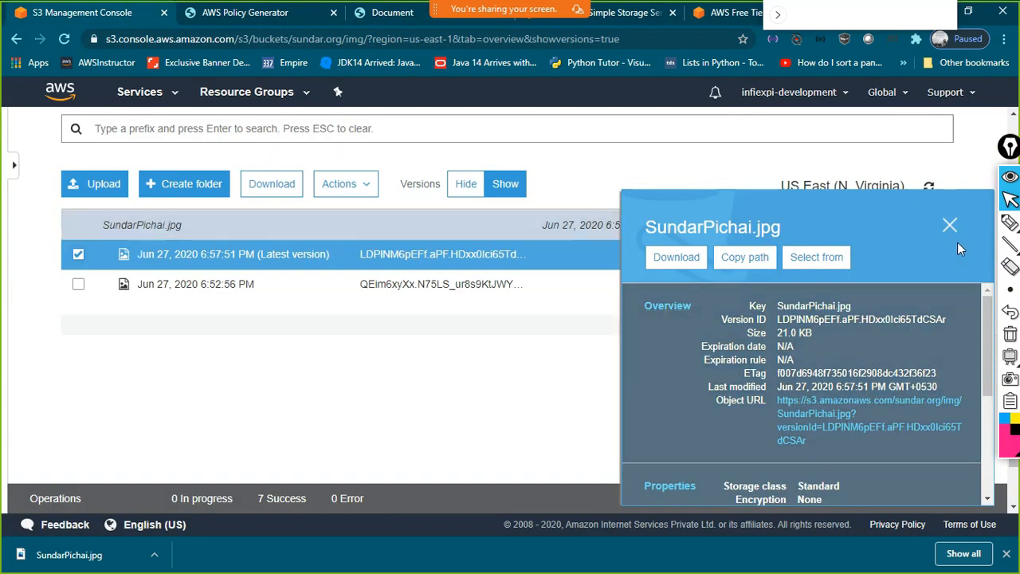
click(949, 226)
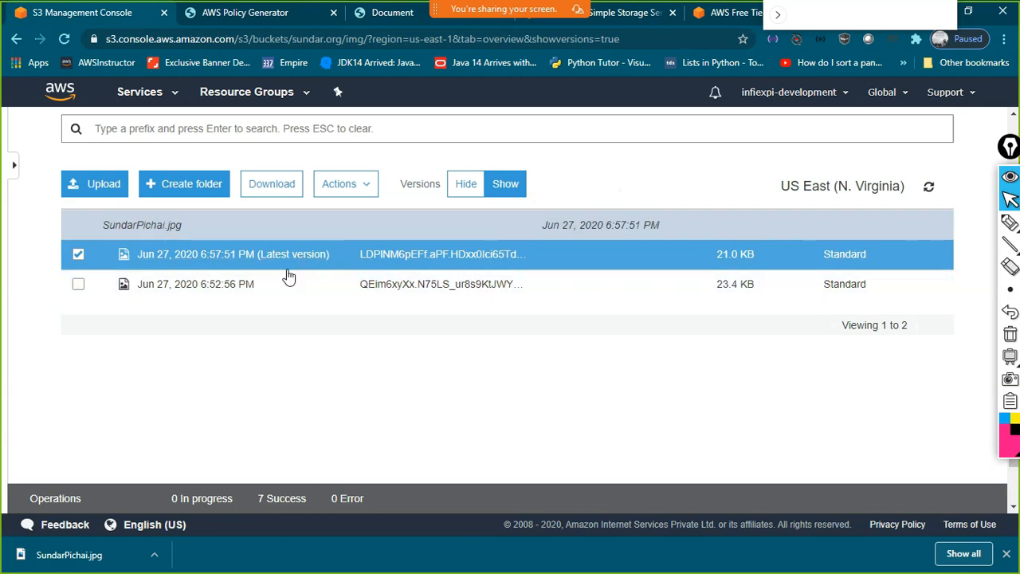
click(364, 185)
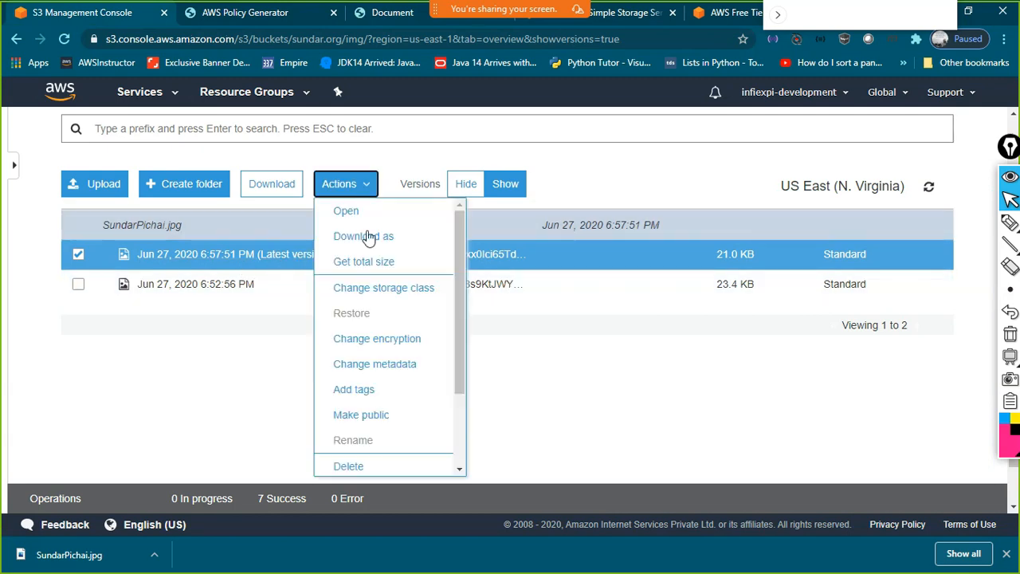
click(366, 463)
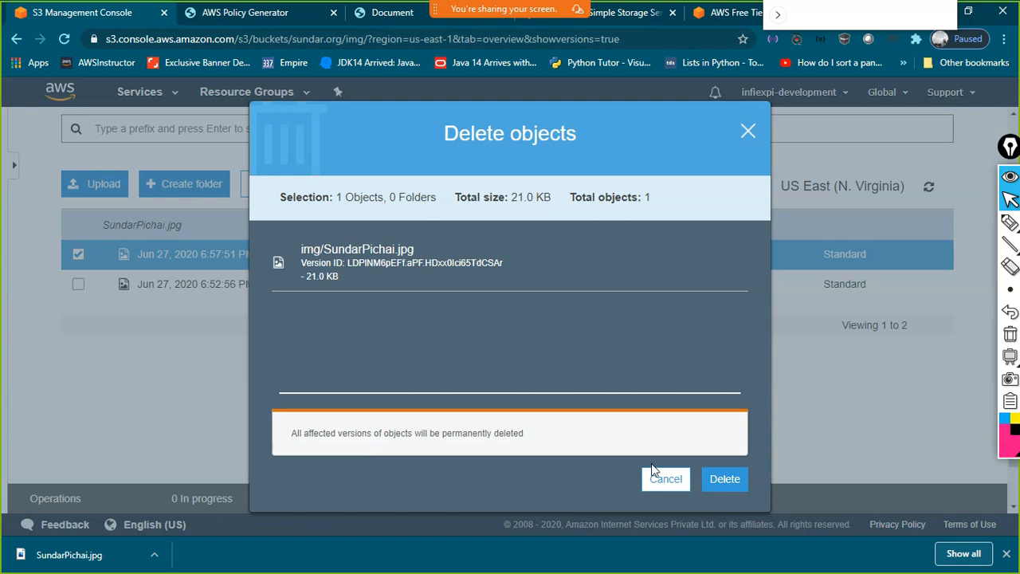
click(727, 481)
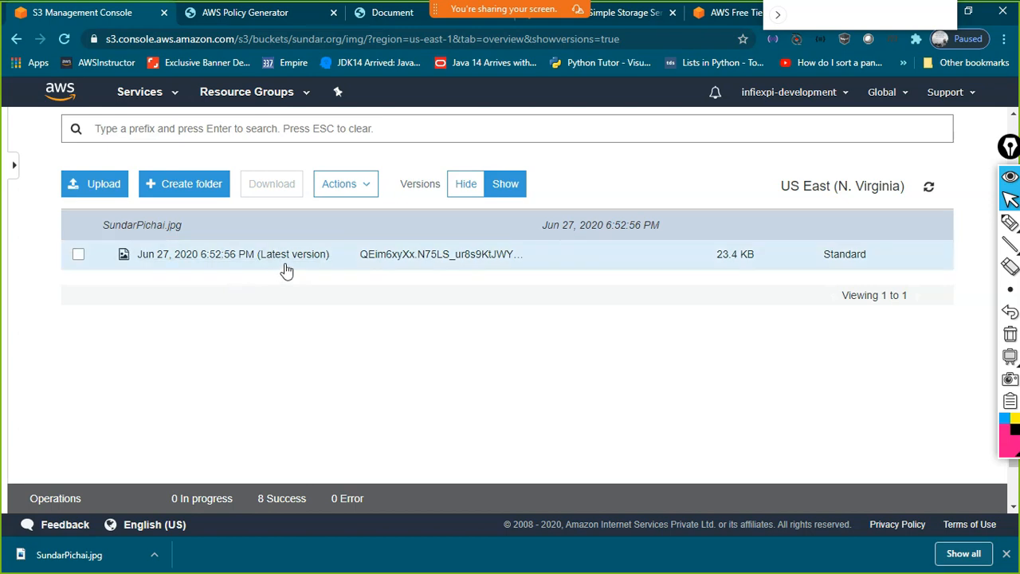
click(371, 12)
click(64, 38)
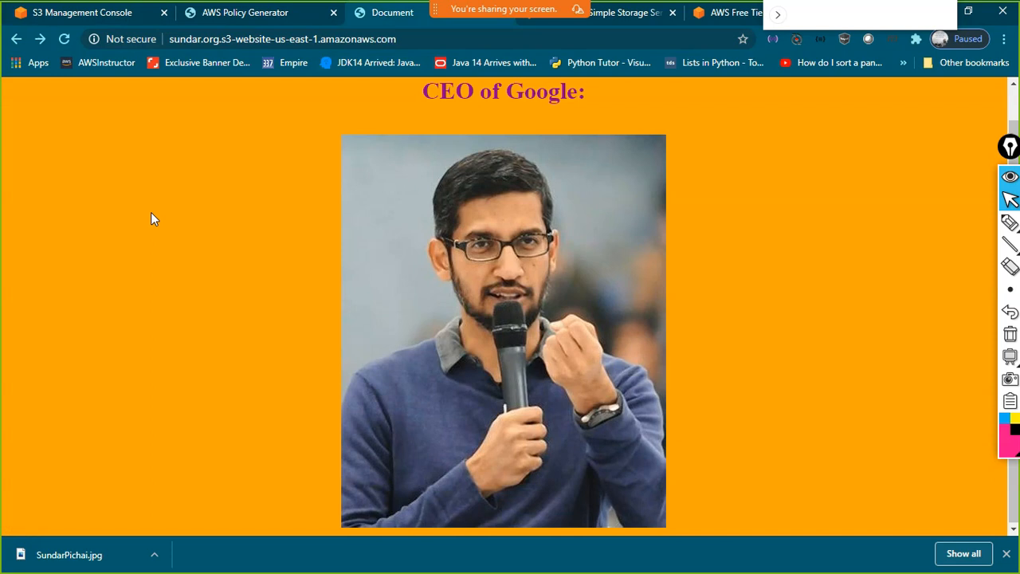
- Go back to the sundar.org bucket in the S3 console and open its properties
key(ctrl+1)
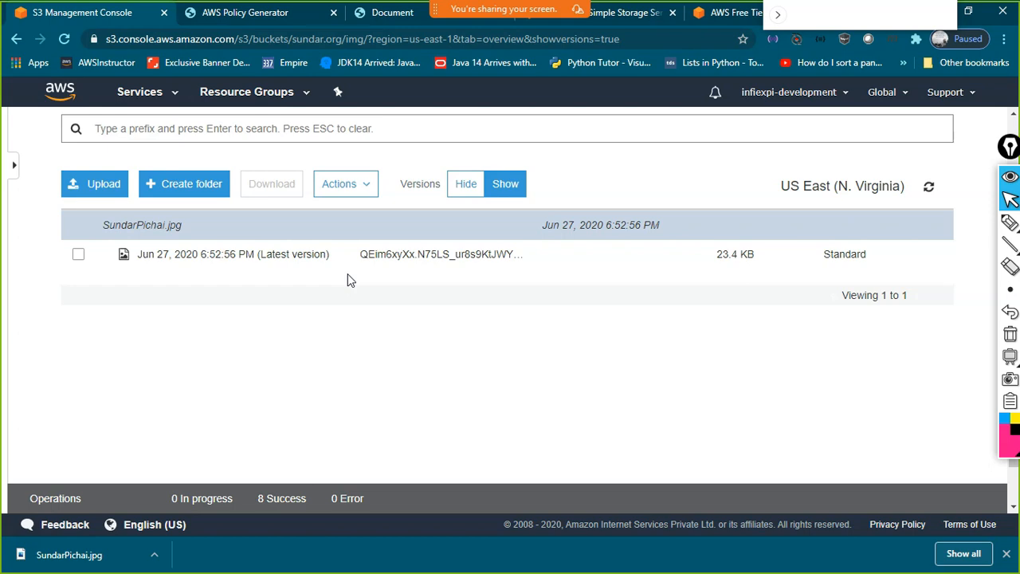
scroll(349, 278, up, 5)
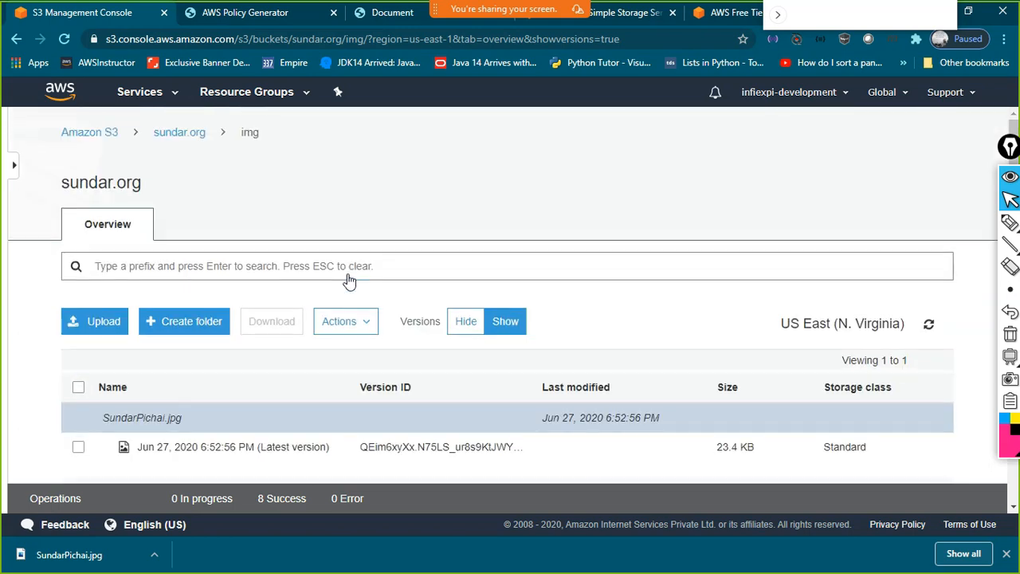
click(179, 132)
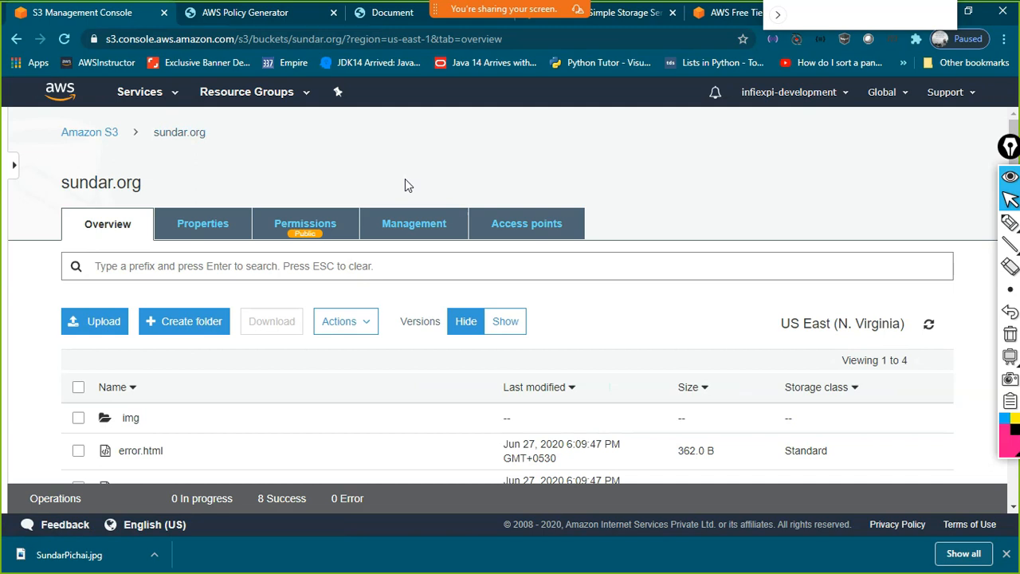
click(203, 226)
- Set the sundar.org bucket's versioning to Suspended and save
scroll(268, 223, down, 2)
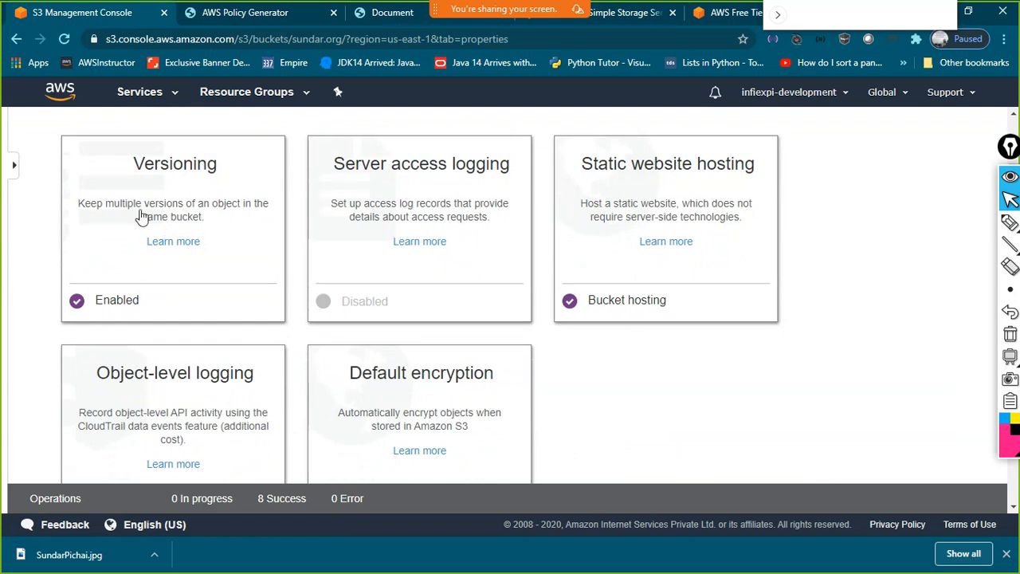
click(155, 183)
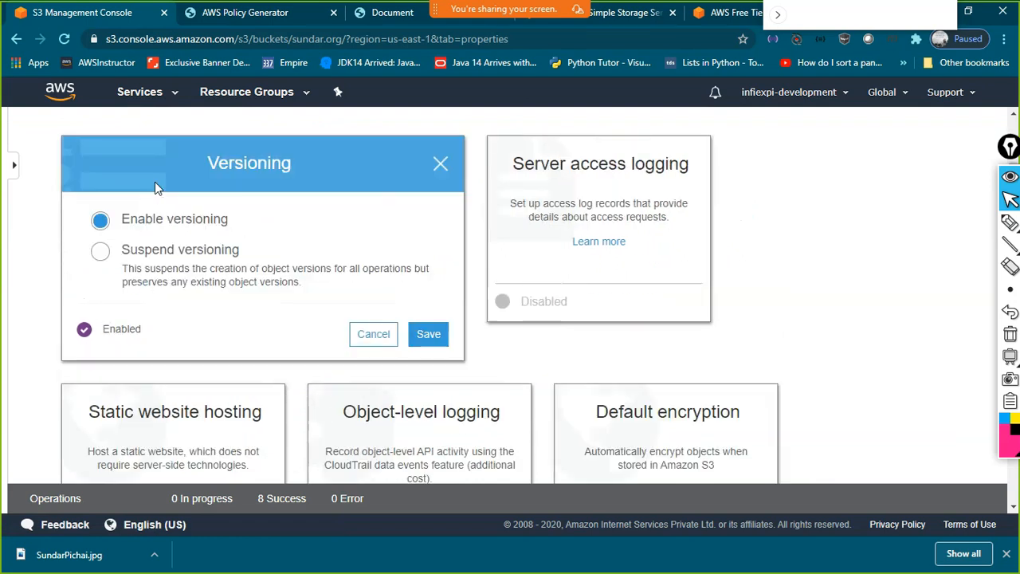
click(101, 255)
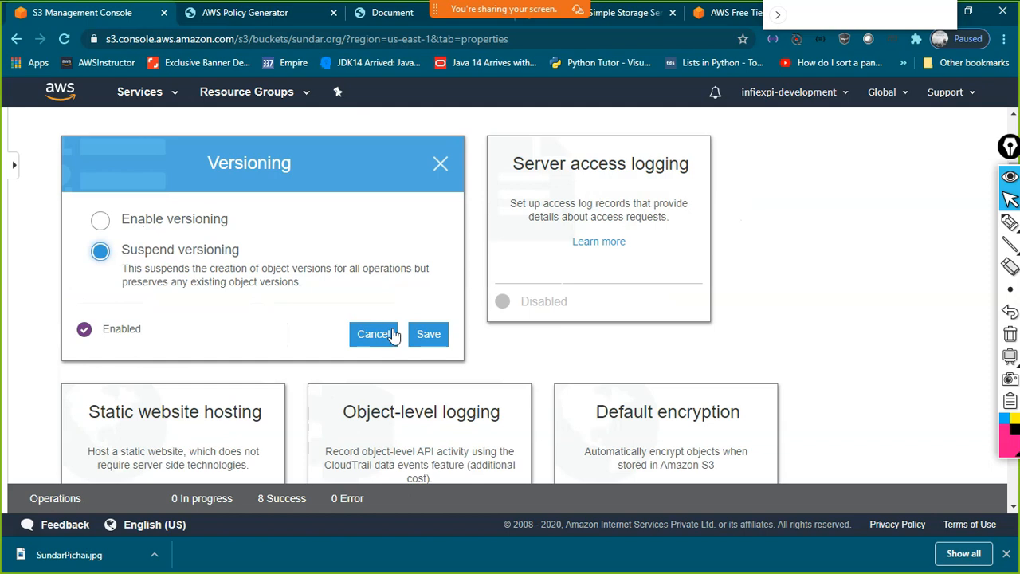
click(428, 334)
- Review the note that existing versions are preserved, cancel, and return to the object Overview
scroll(437, 340, up, 2)
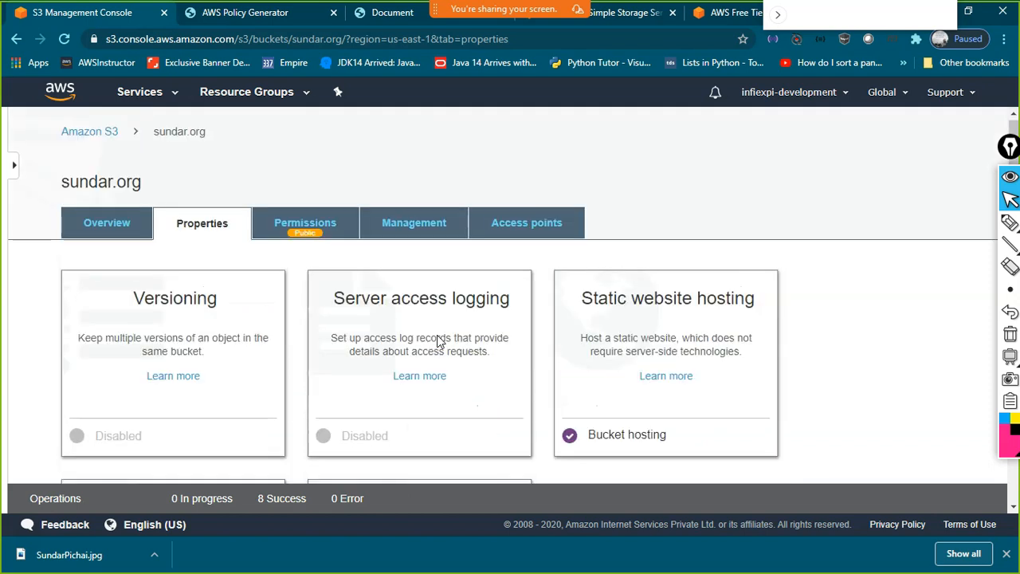
click(181, 359)
scroll(181, 360, down, 1)
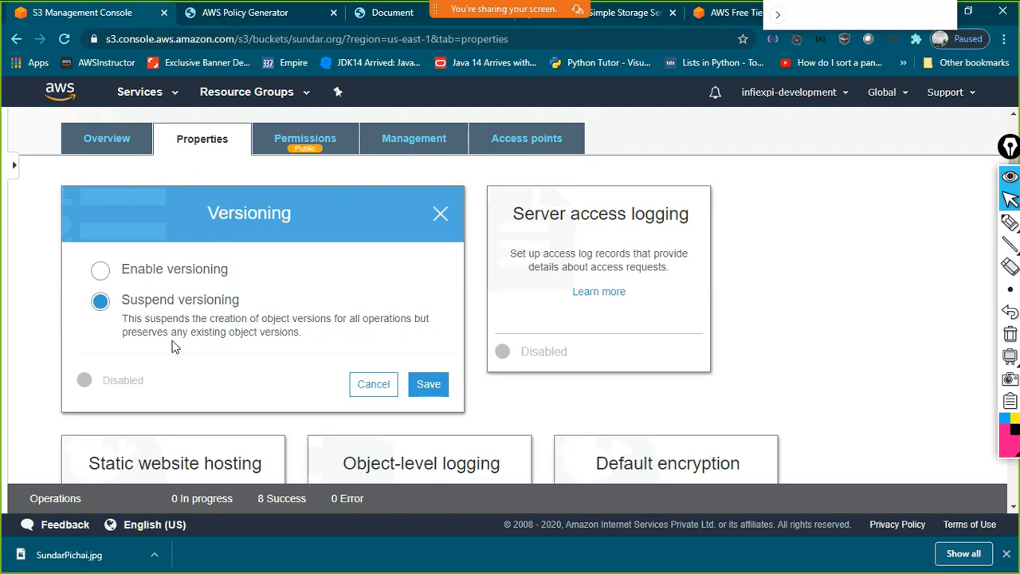
drag(301, 334, 399, 330)
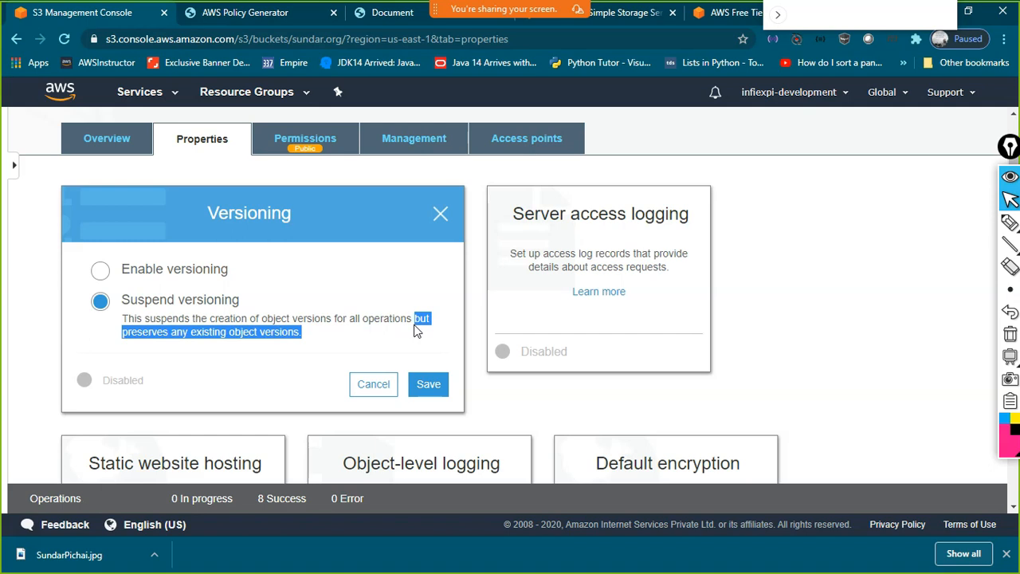
click(389, 386)
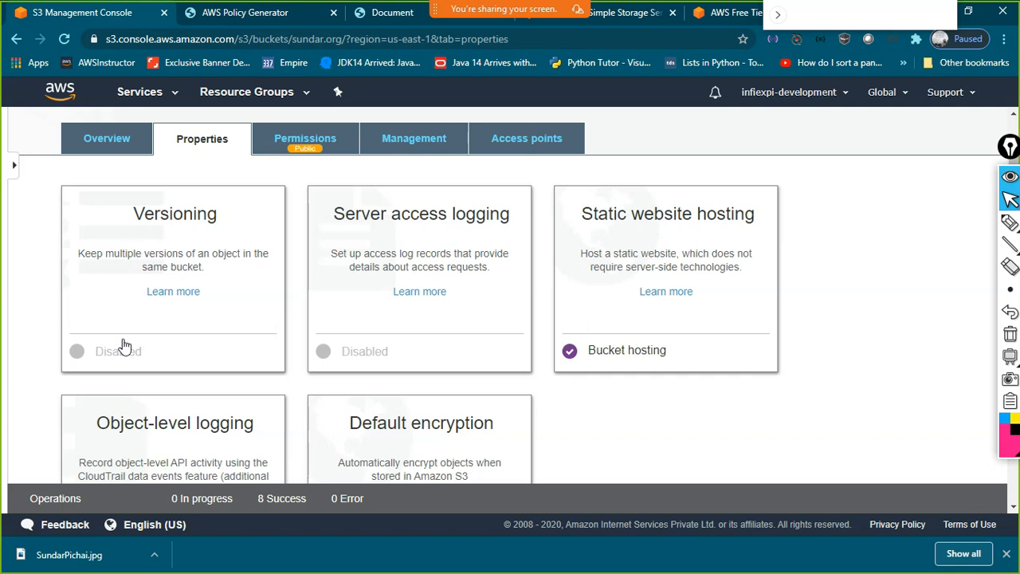
click(106, 138)
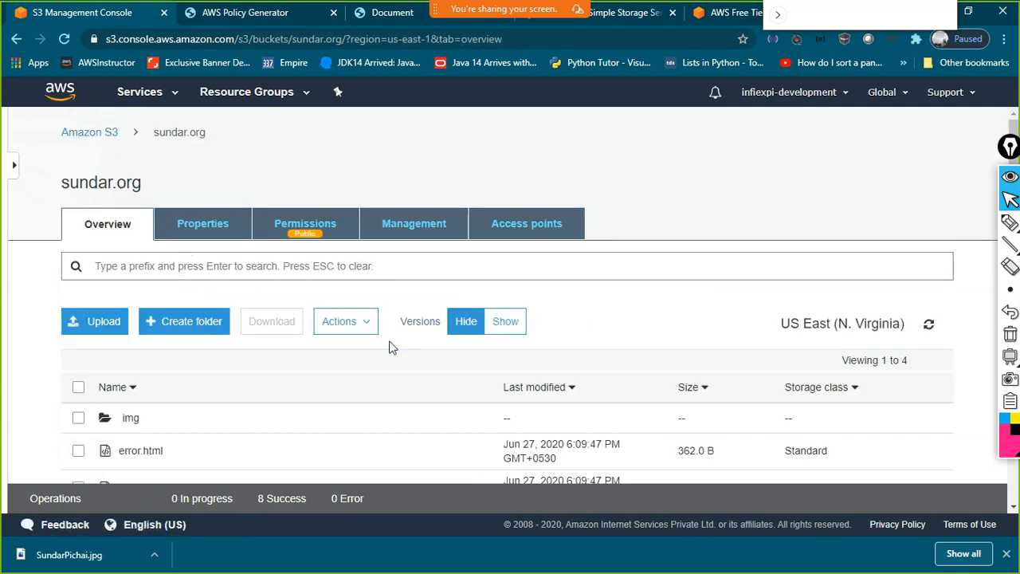
scroll(257, 382, down, 2)
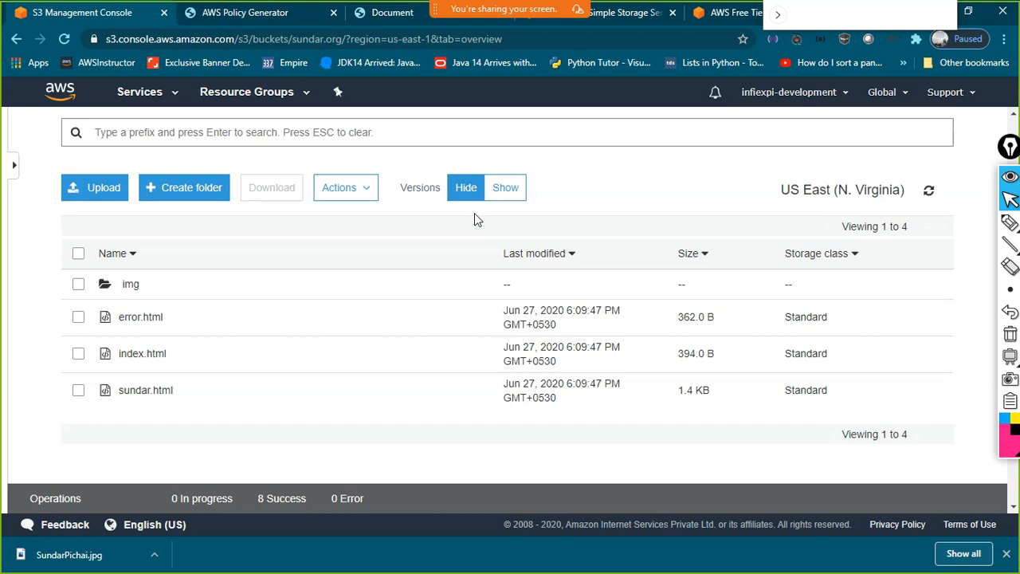
click(134, 287)
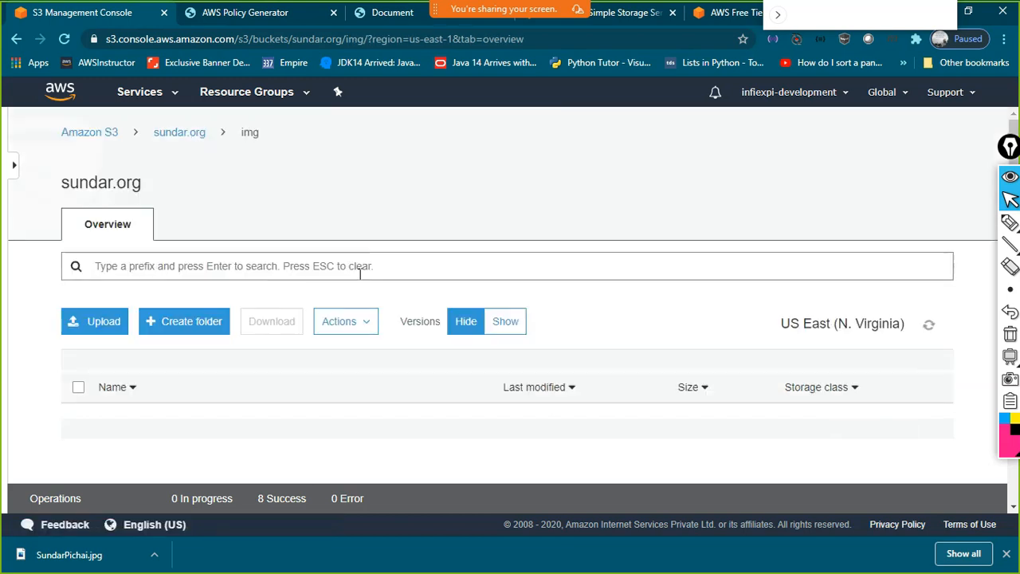
click(505, 322)
scroll(333, 337, down, 2)
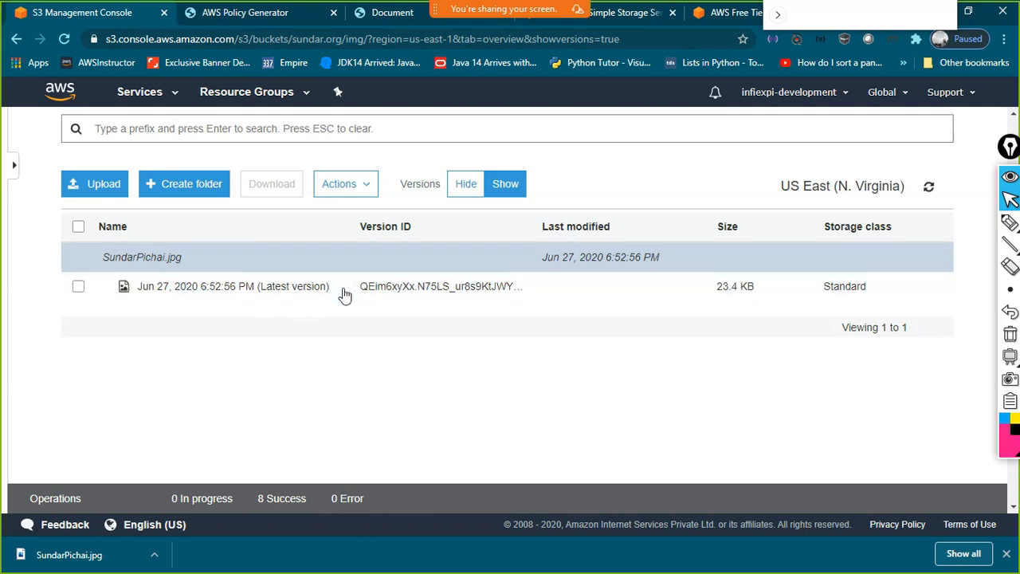
scroll(278, 312, up, 2)
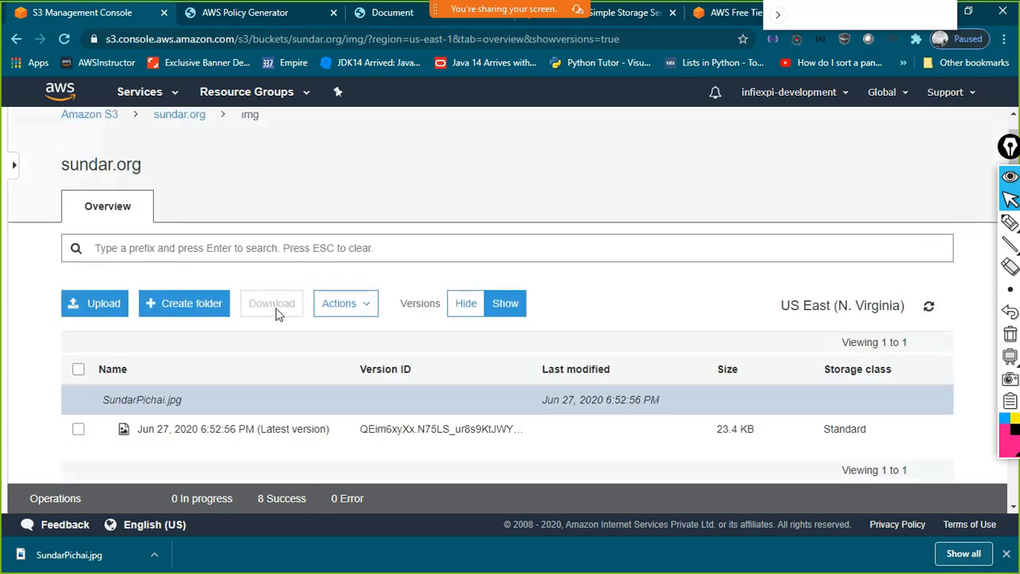
click(94, 307)
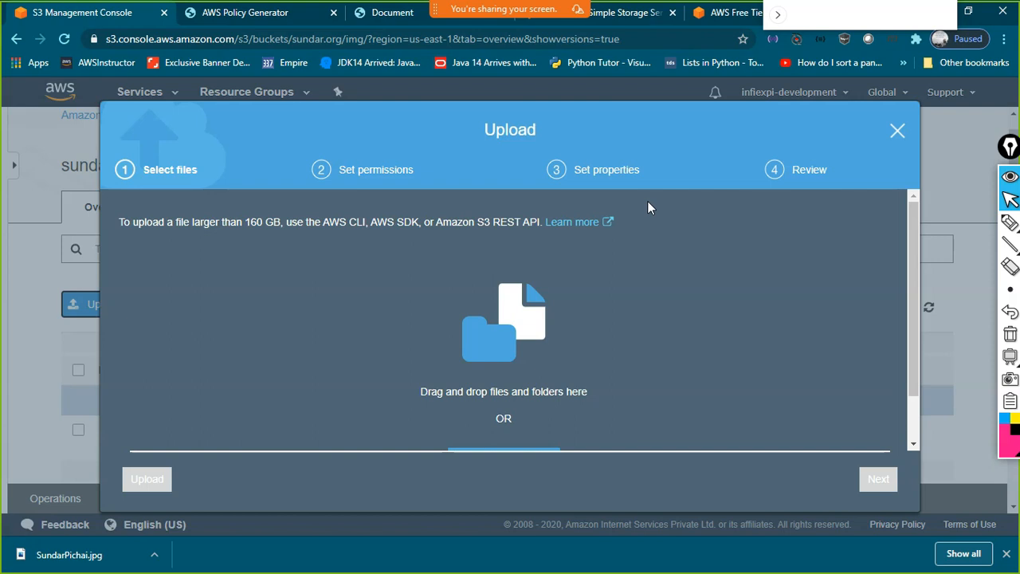
click(897, 132)
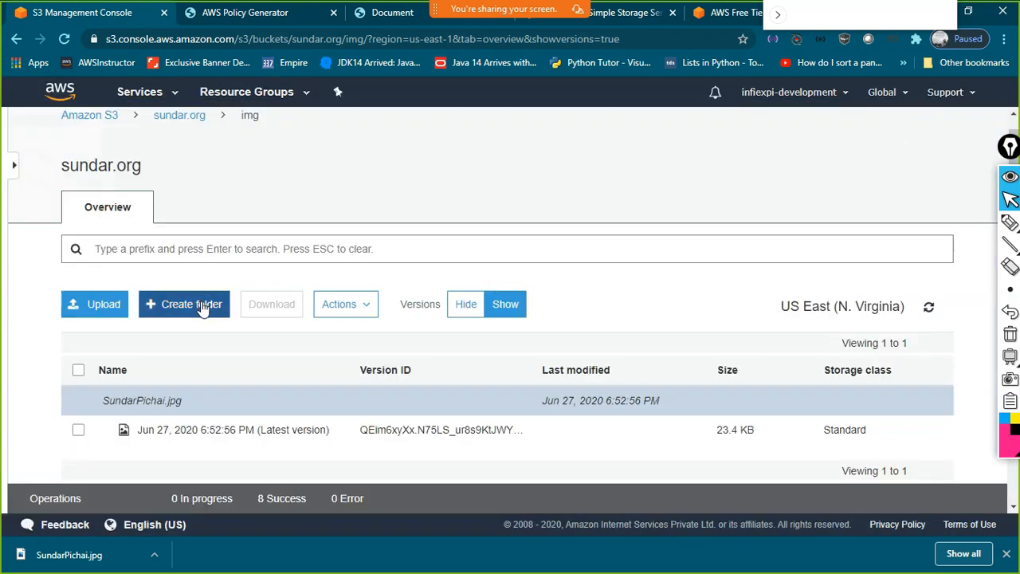
click(195, 116)
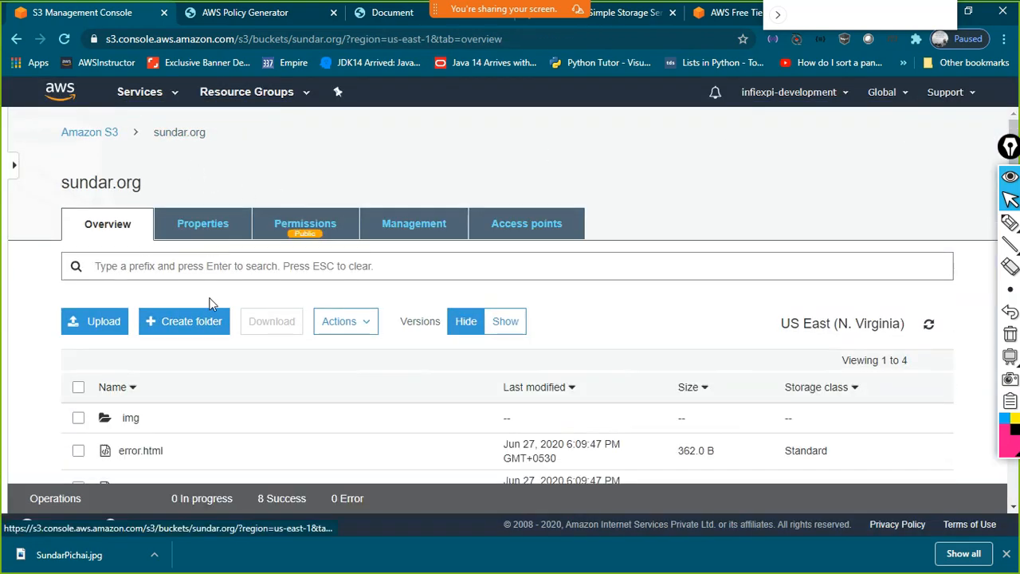
click(199, 230)
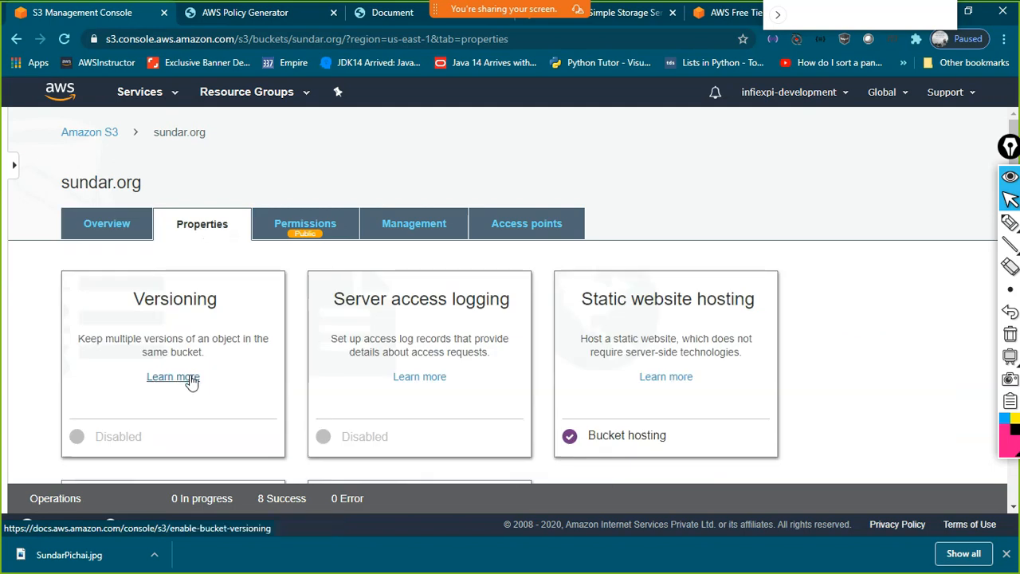
click(186, 325)
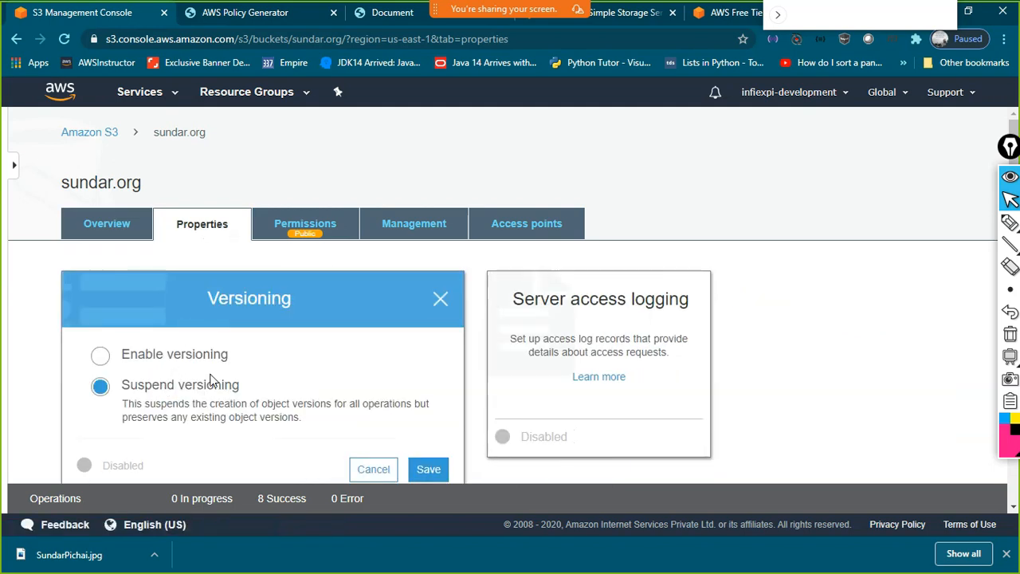
scroll(214, 378, down, 2)
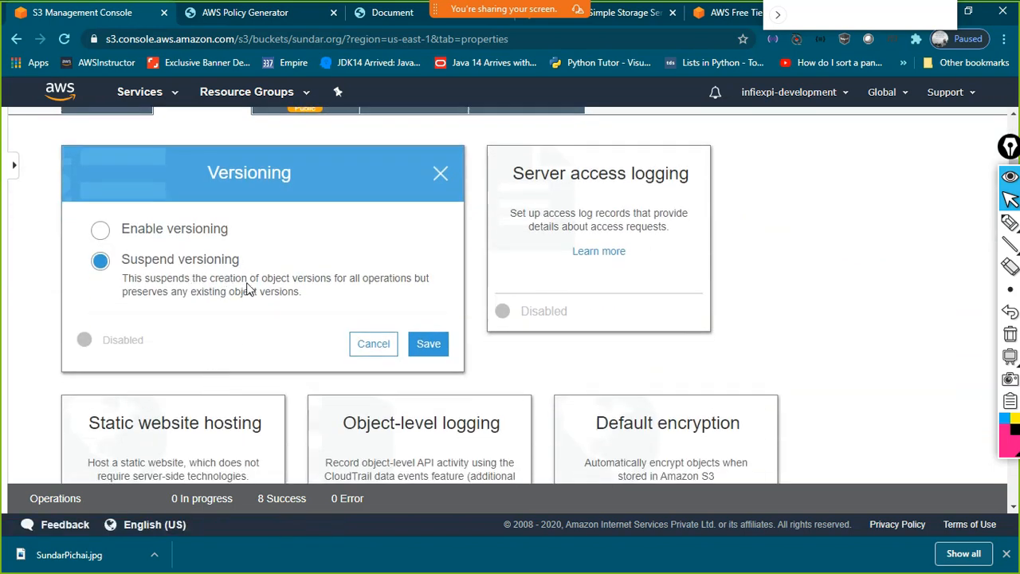
click(427, 344)
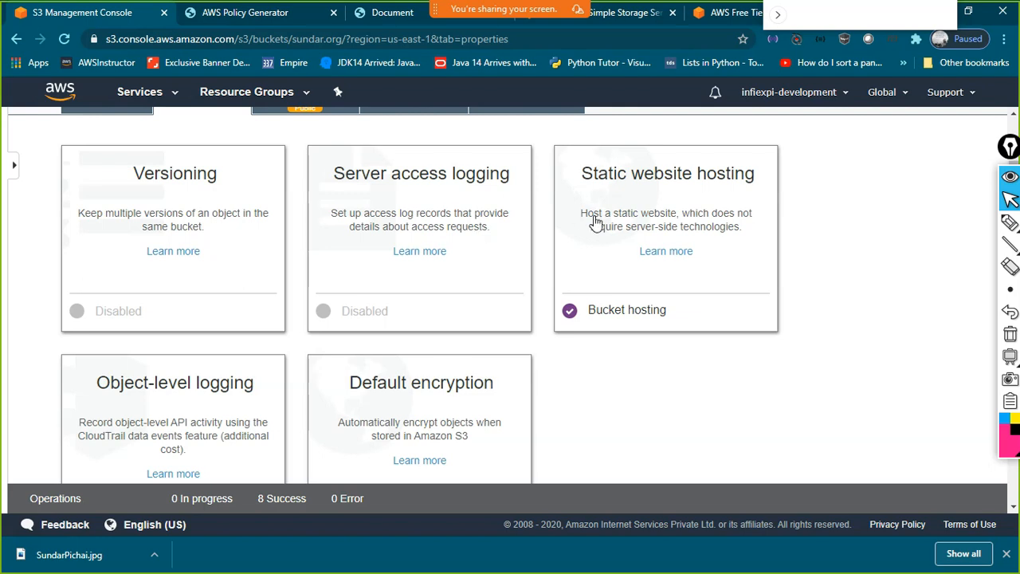
scroll(593, 222, up, 2)
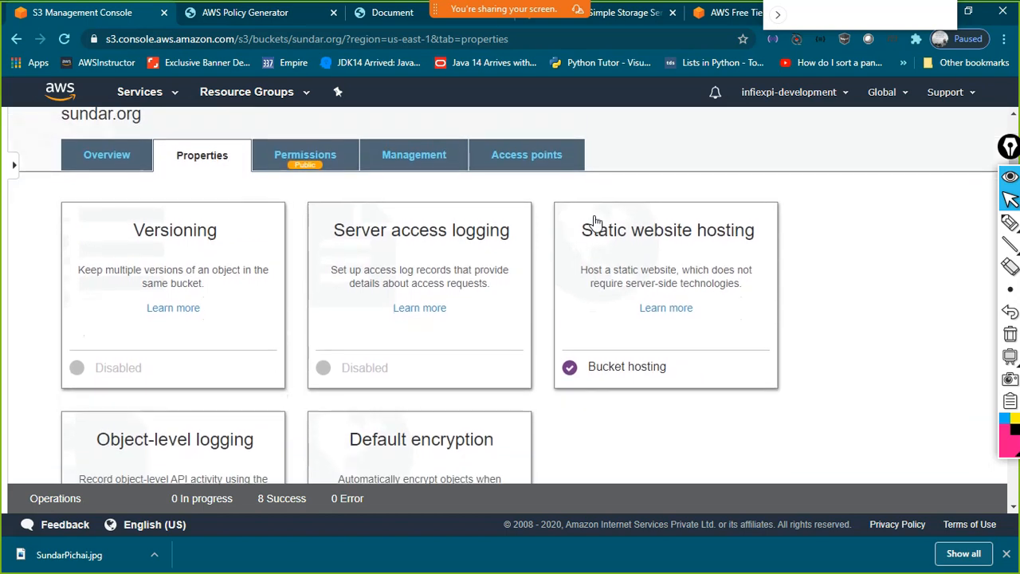
click(109, 154)
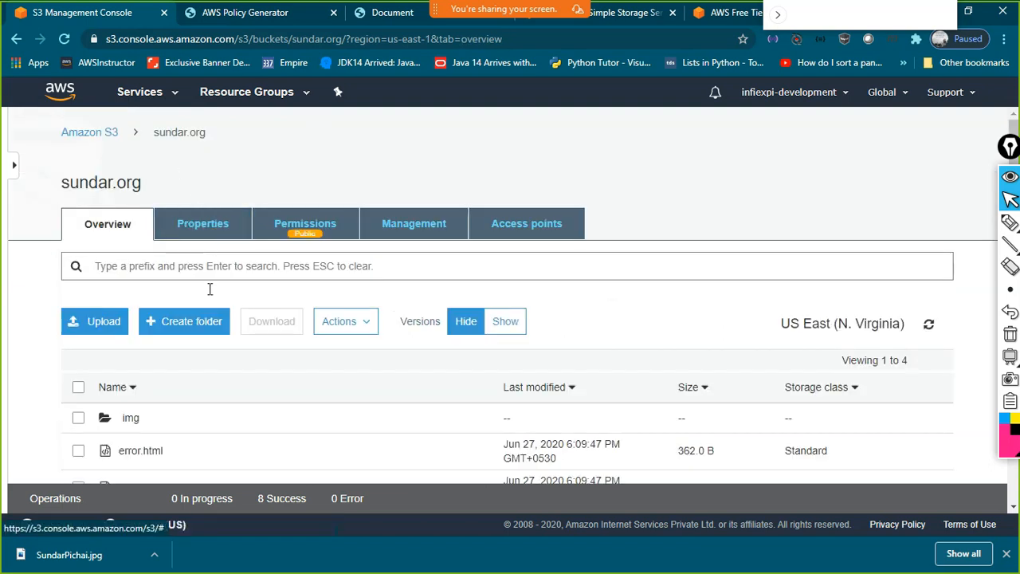
- Open the img folder and annotate SundarPichai.jpg's 23.4 KB size with 'billing' and 'ver' notes
scroll(212, 311, down, 2)
click(130, 299)
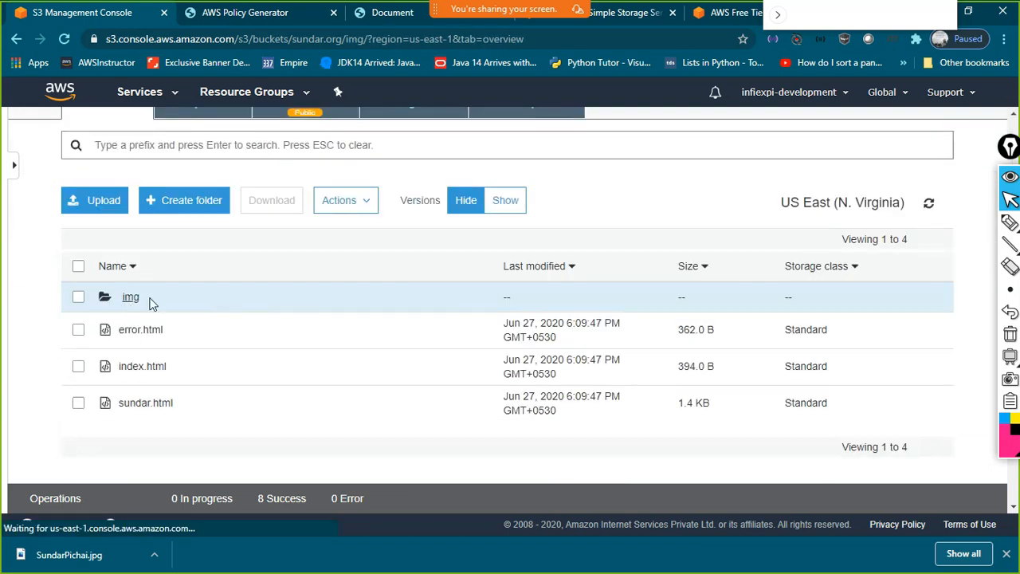
scroll(192, 321, down, 2)
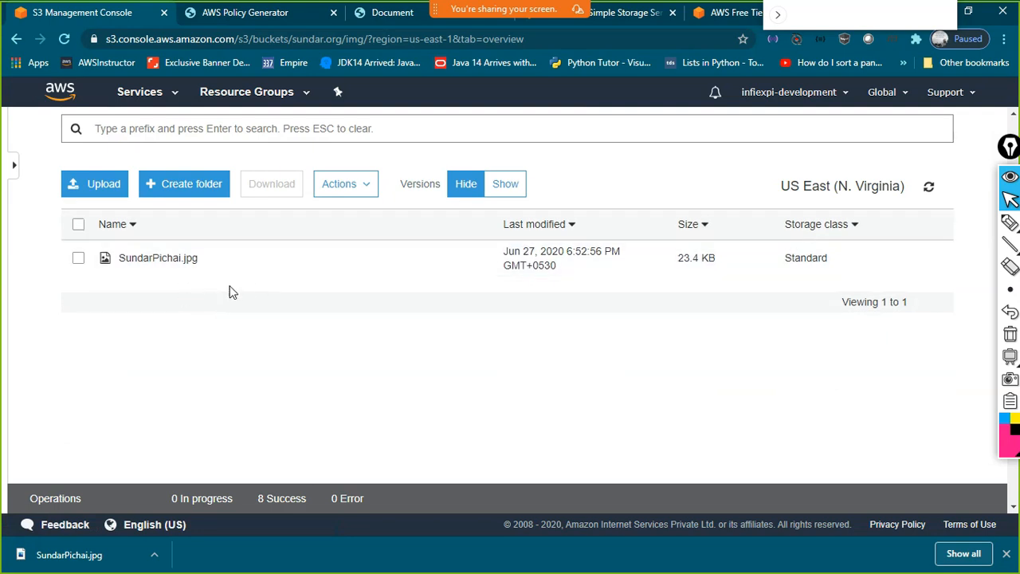
key(ctrl+shift+3)
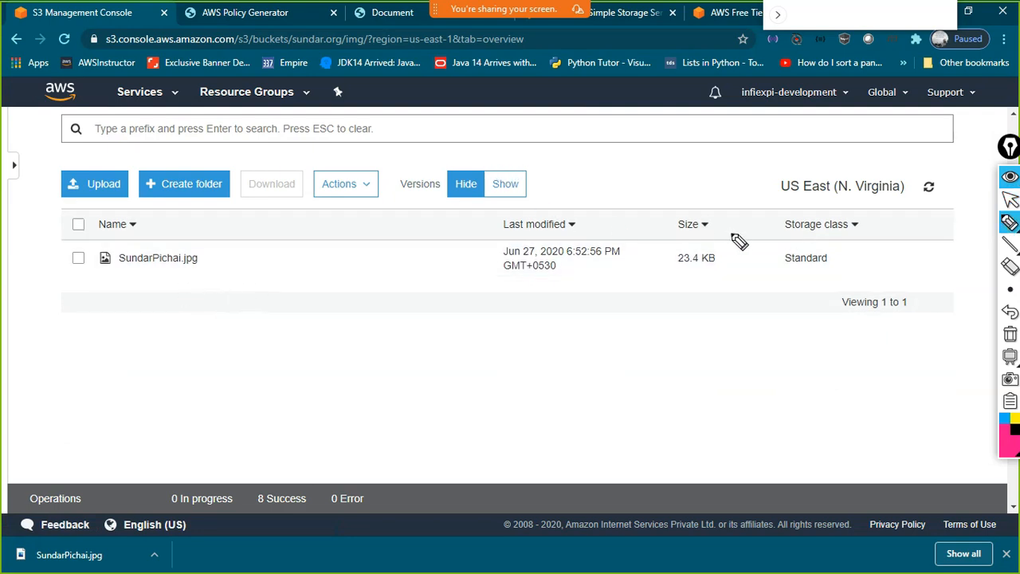
mouse_move(683, 254)
mouse_down()
mouse_move(717, 278)
mouse_move(694, 252)
mouse_up()
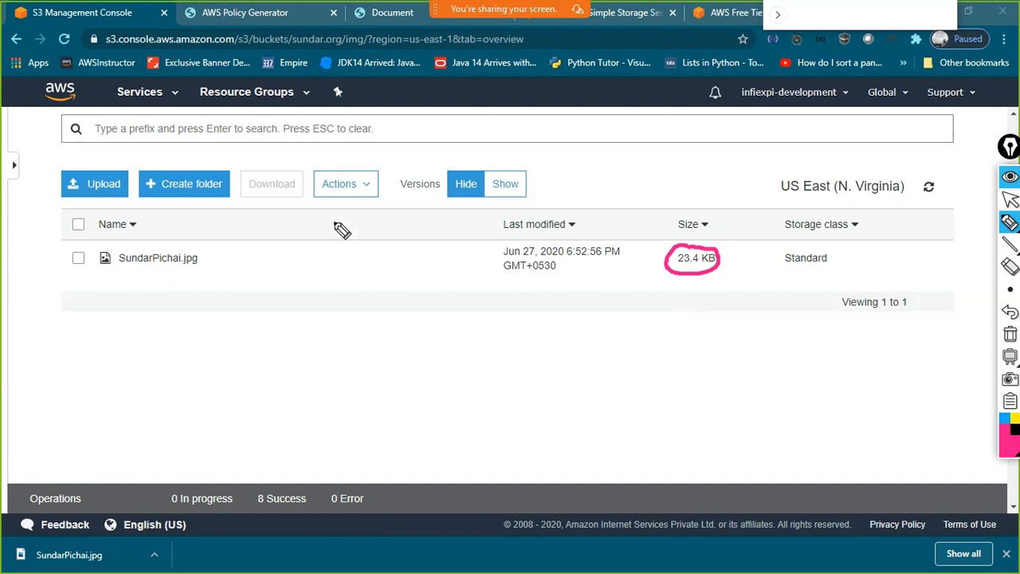
mouse_move(596, 293)
mouse_down()
mouse_move(589, 303)
mouse_move(604, 307)
mouse_move(654, 298)
mouse_move(673, 310)
mouse_up()
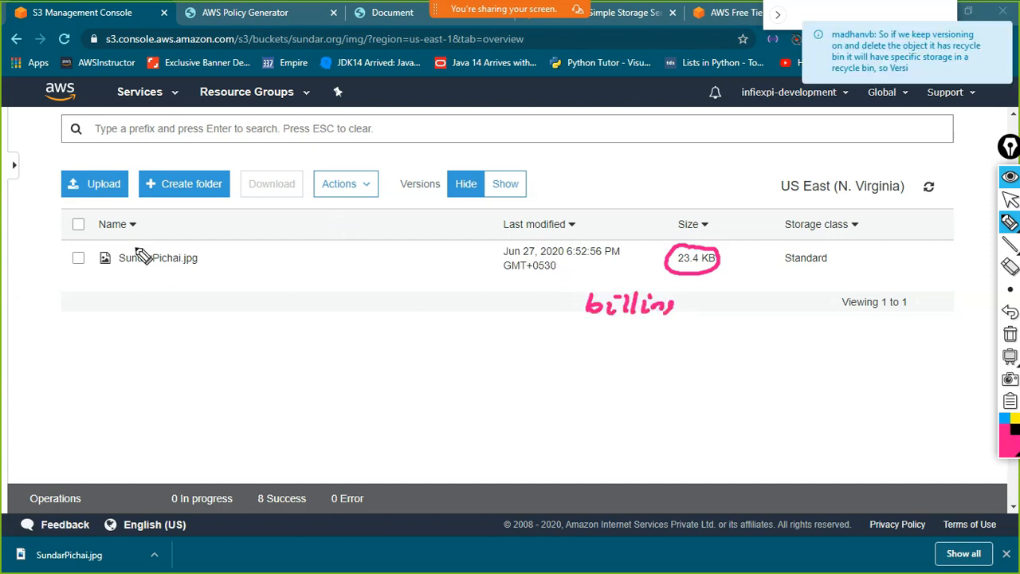
drag(118, 280, 192, 286)
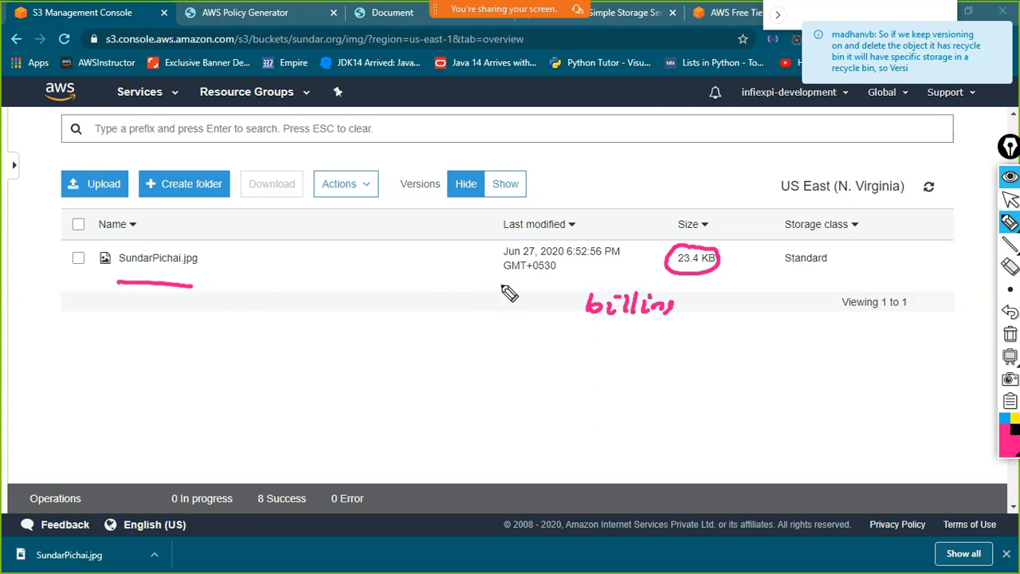
drag(496, 284, 528, 297)
click(548, 301)
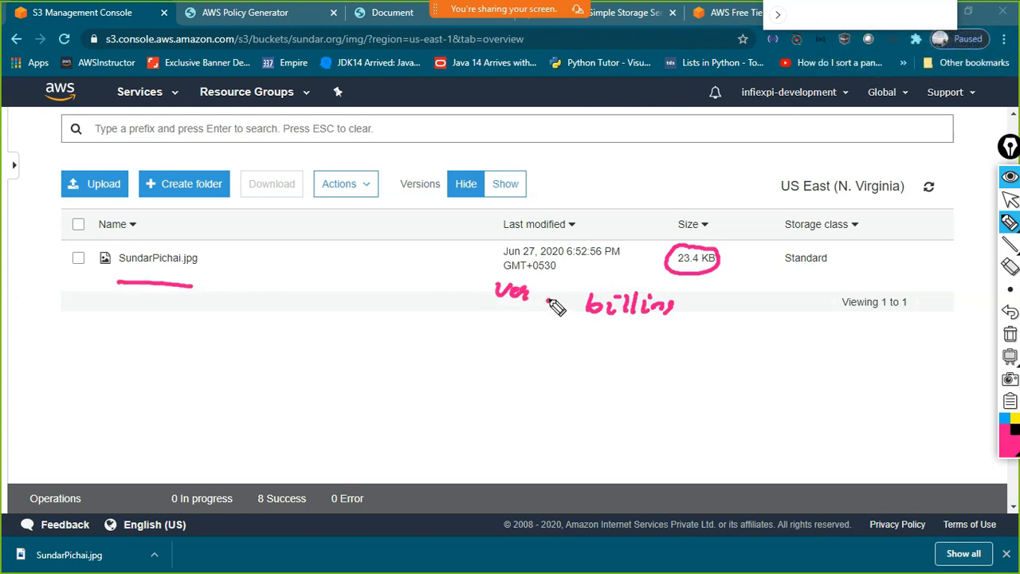
- Clear the on-screen annotations and switch to the S3 pricing tab
click(1009, 334)
click(1009, 201)
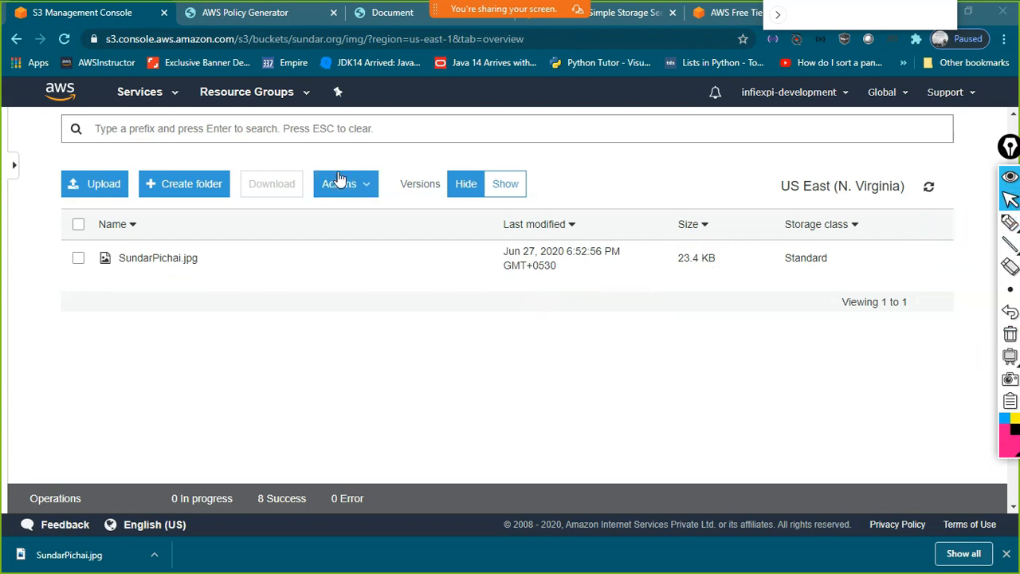
click(387, 13)
key(ctrl+Tab)
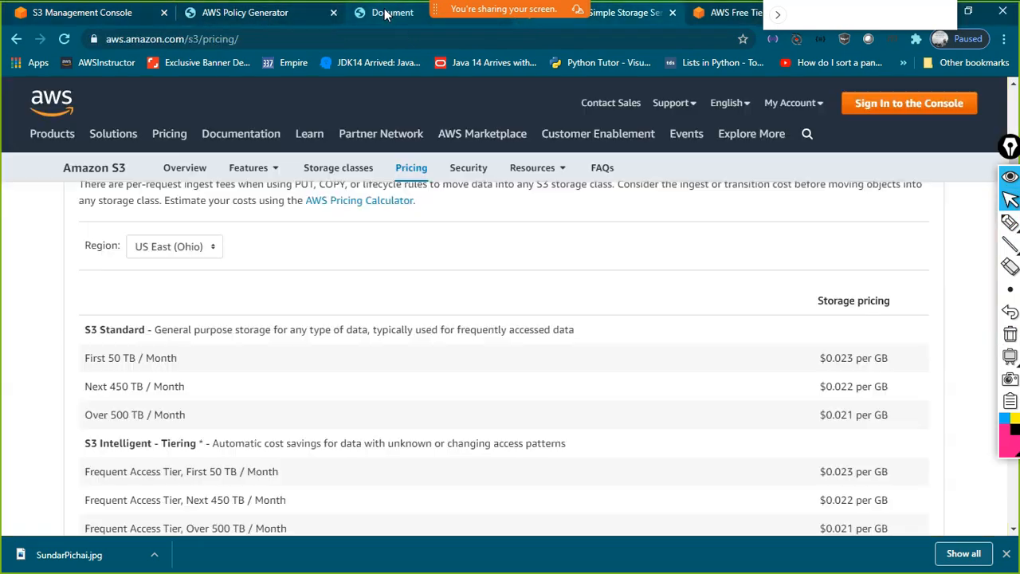
scroll(343, 358, up, 3)
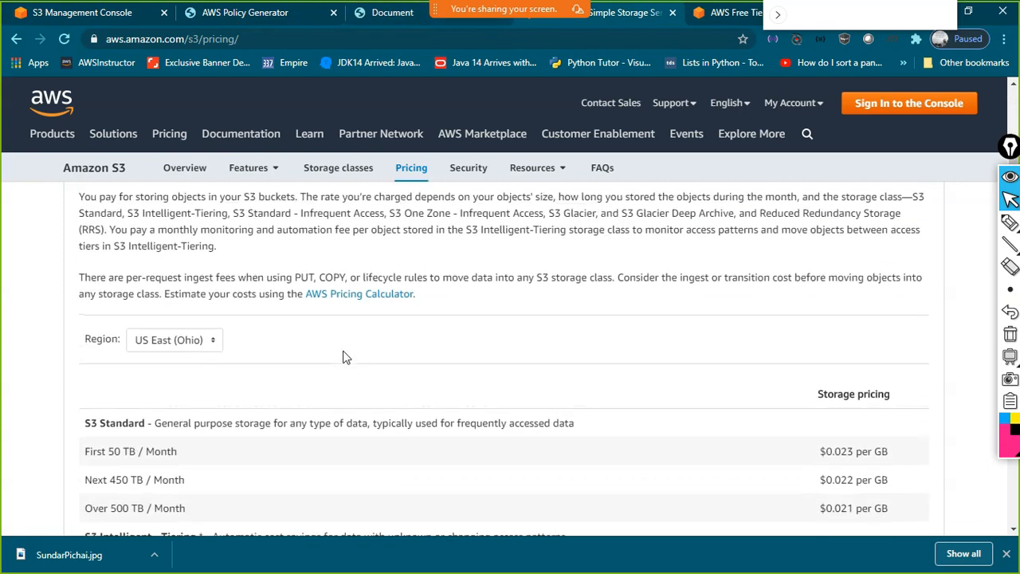
drag(343, 348, 130, 335)
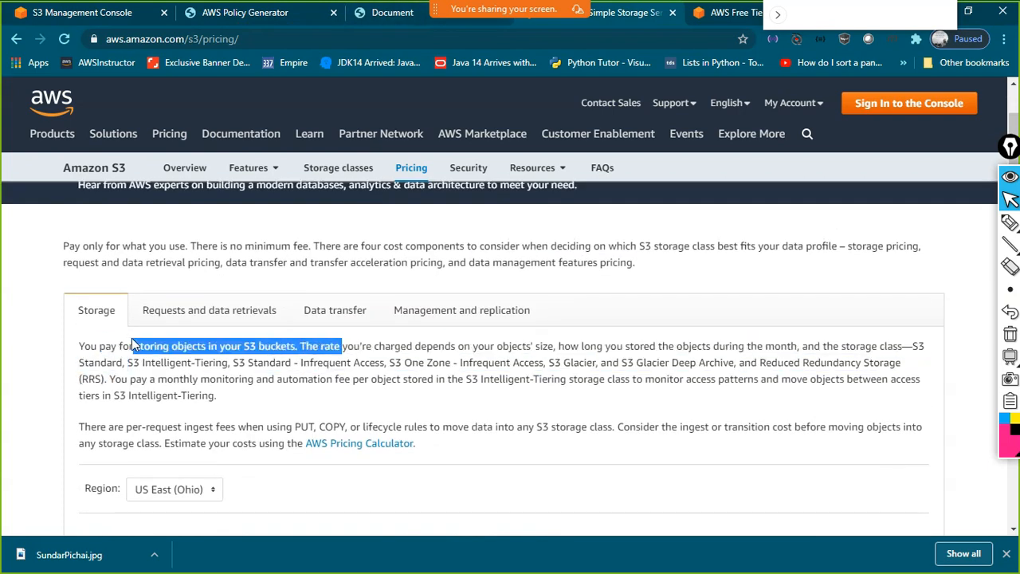
scroll(295, 330, up, 2)
scroll(295, 334, down, 2)
scroll(295, 335, up, 2)
scroll(295, 334, down, 3)
scroll(370, 341, down, 2)
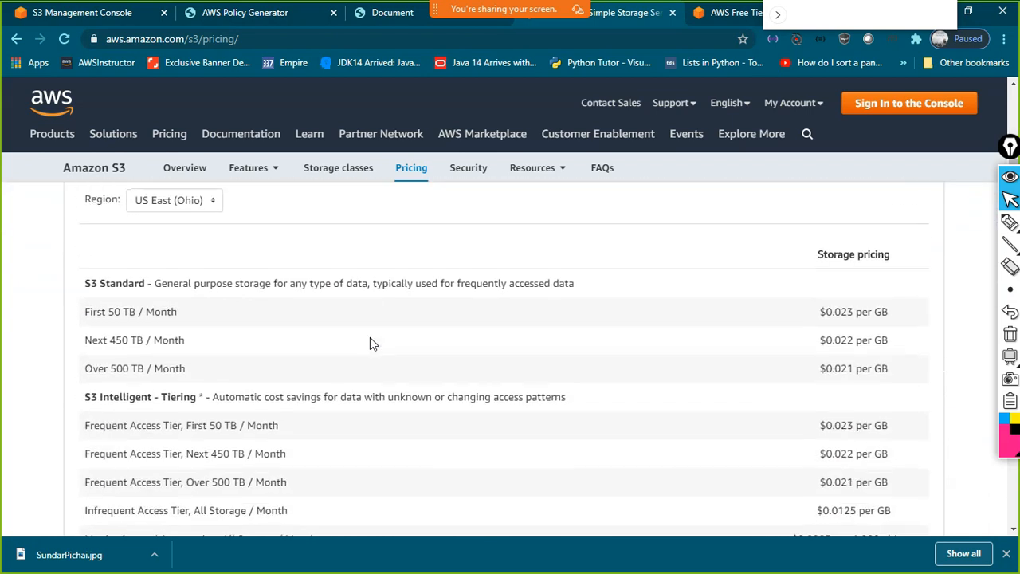
scroll(370, 343, down, 2)
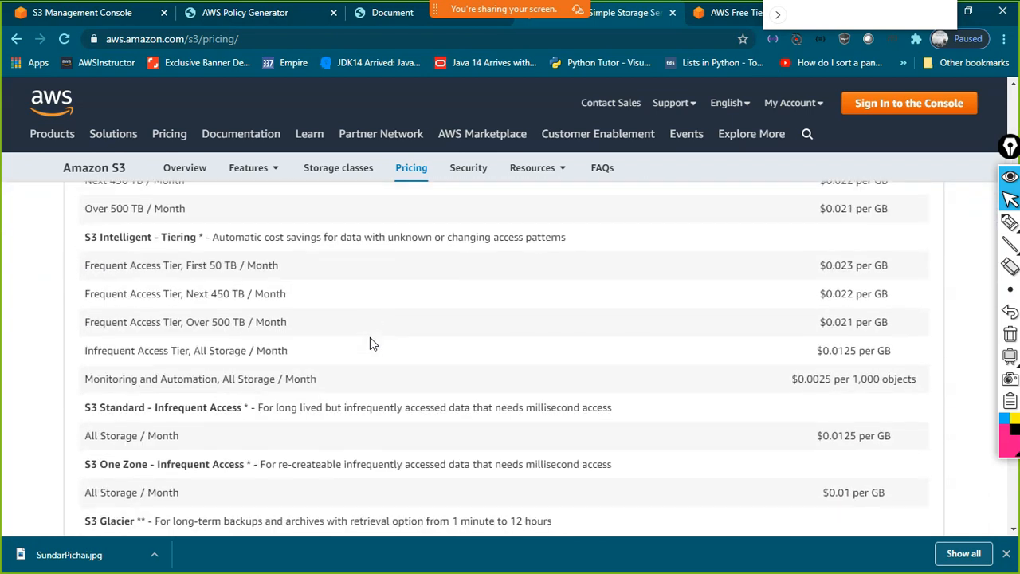
scroll(514, 299, up, 4)
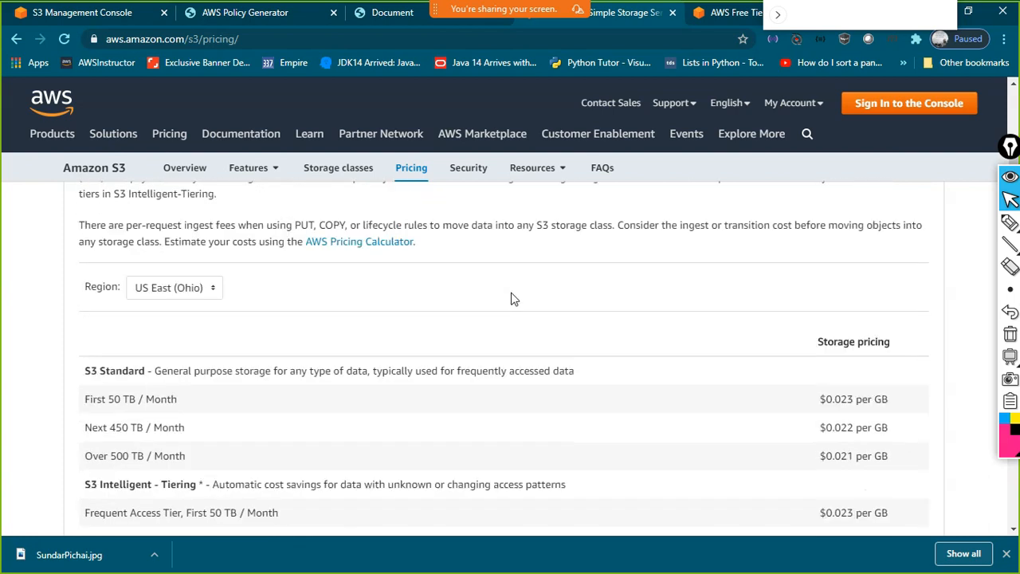
- Show Data transfer pricing and highlight the Data Transfer IN price of $0.00 per GB
click(351, 276)
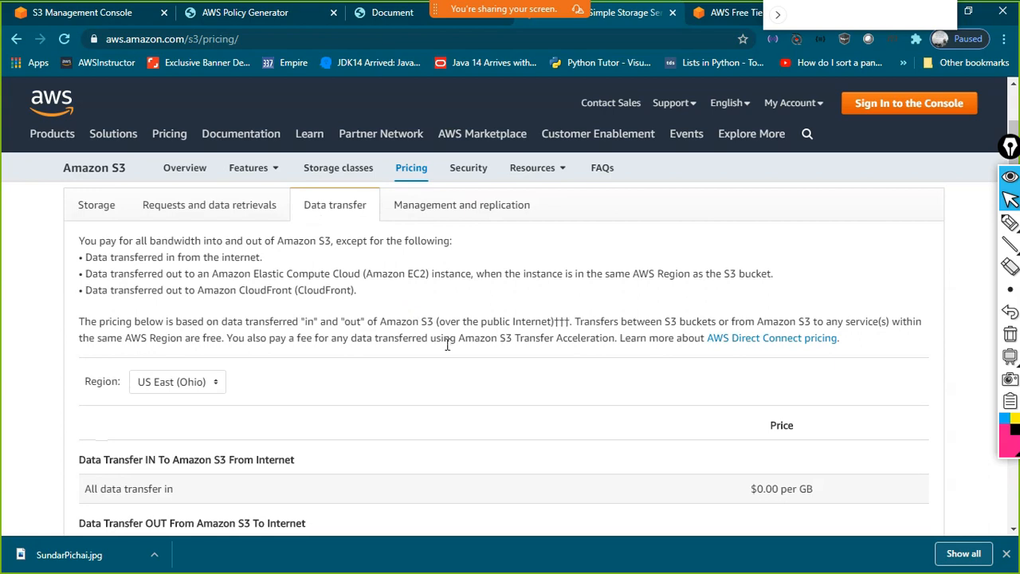
scroll(446, 348, down, 2)
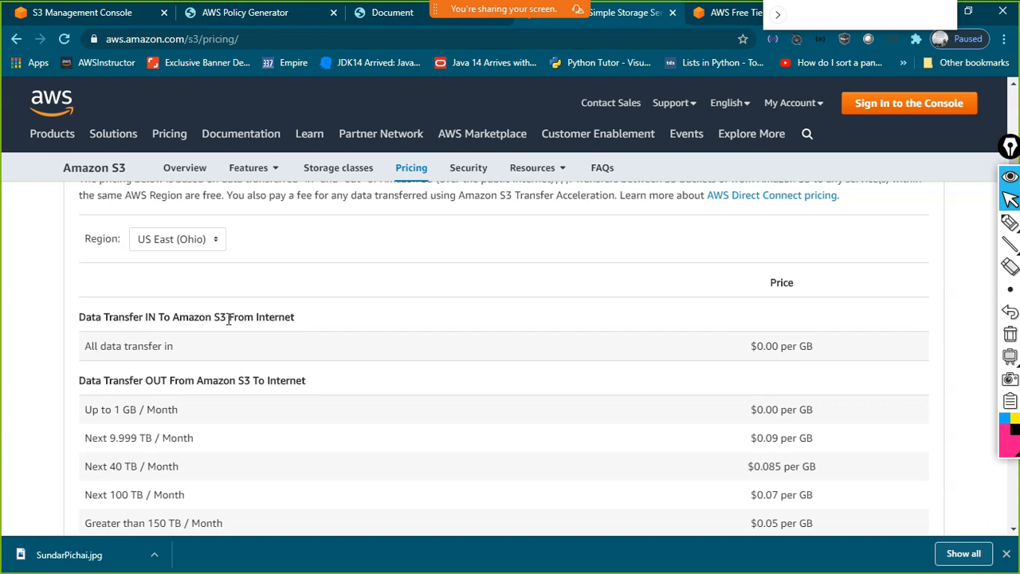
drag(294, 317, 140, 317)
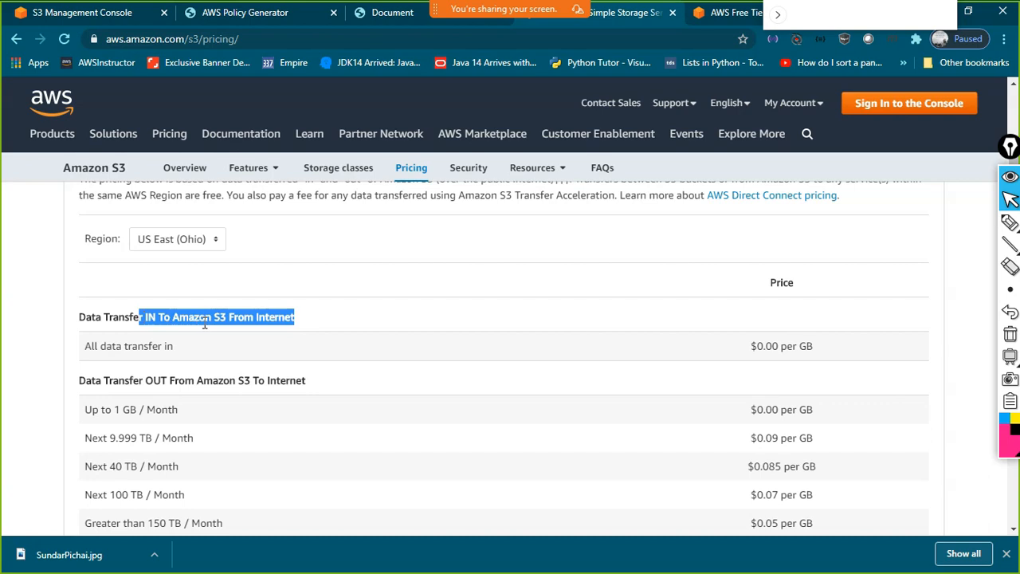
drag(812, 346, 745, 350)
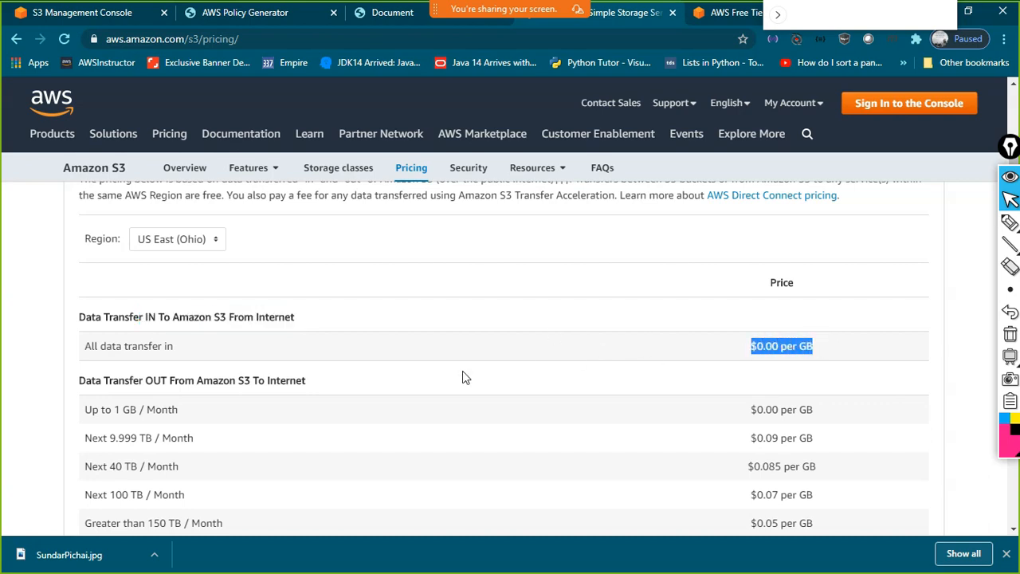
- Highlight the free 1 GB/month outbound tier, then show Requests and data retrievals pricing
scroll(462, 374, down, 1)
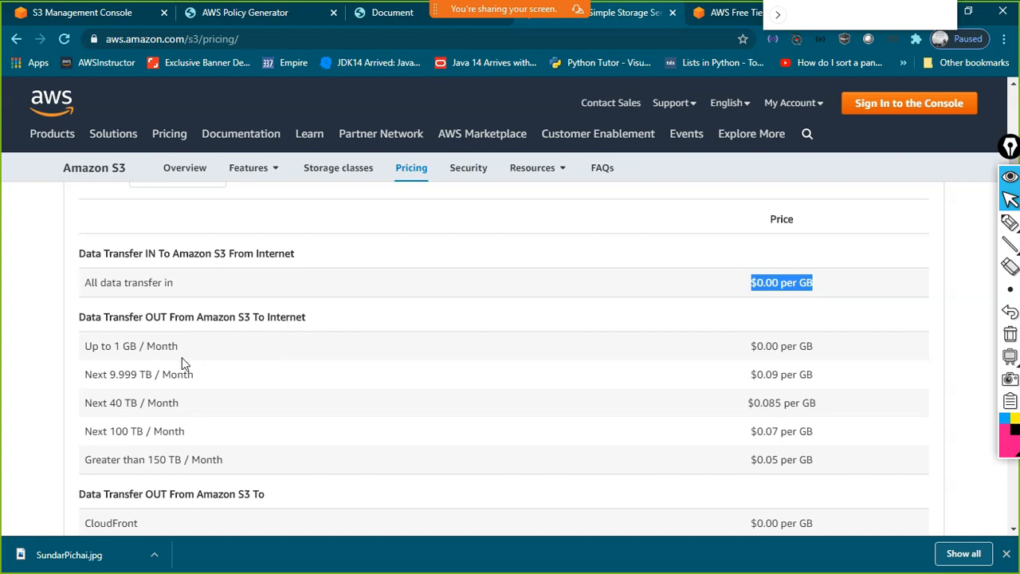
drag(114, 346, 185, 353)
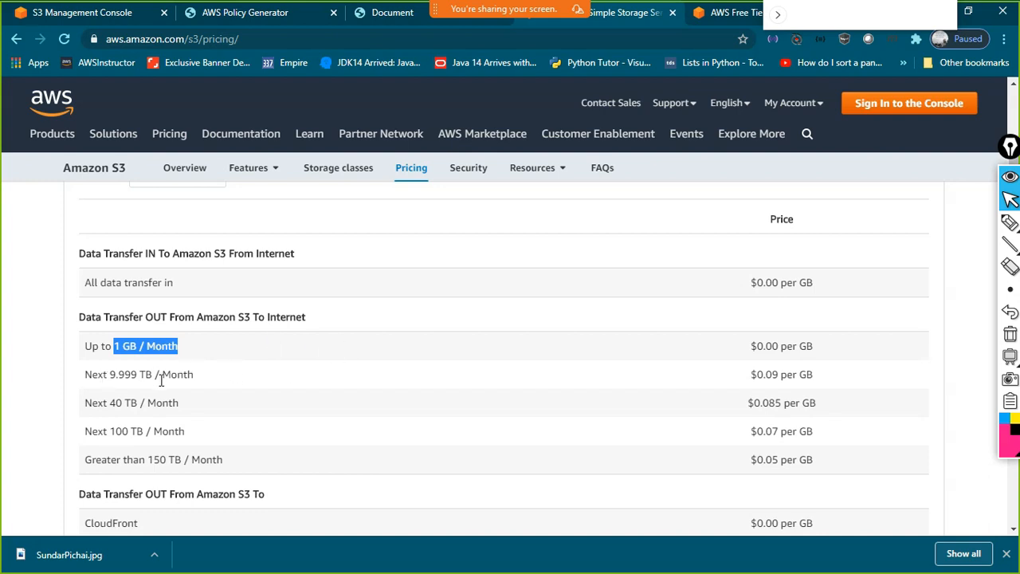
scroll(635, 421, down, 2)
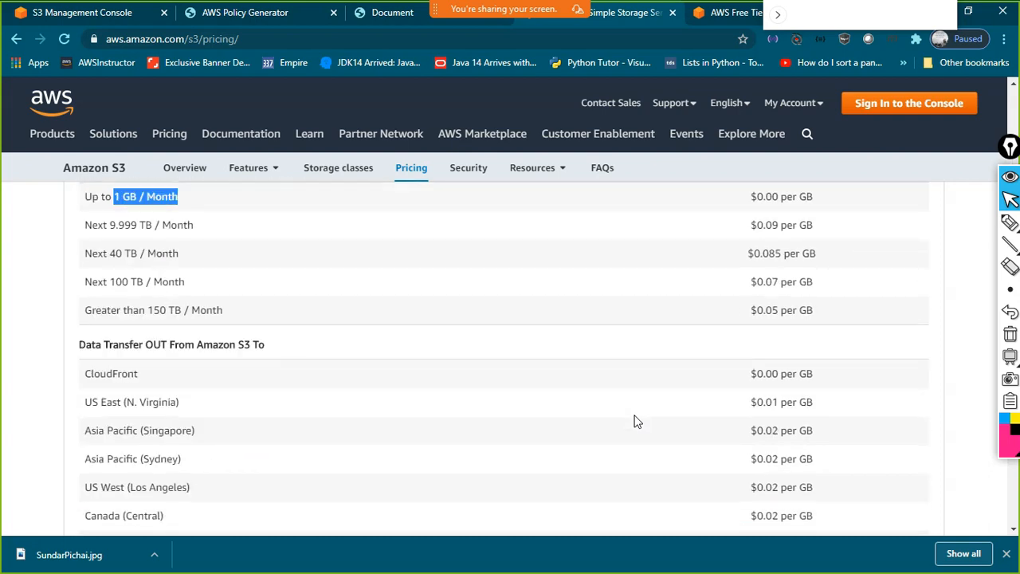
scroll(749, 419, down, 2)
scroll(749, 414, up, 5)
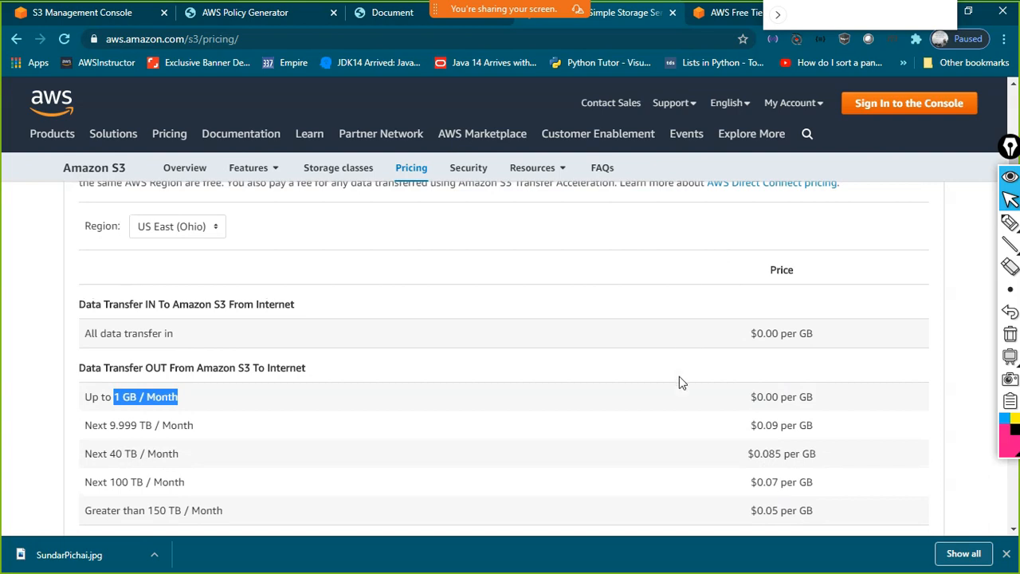
scroll(679, 379, up, 3)
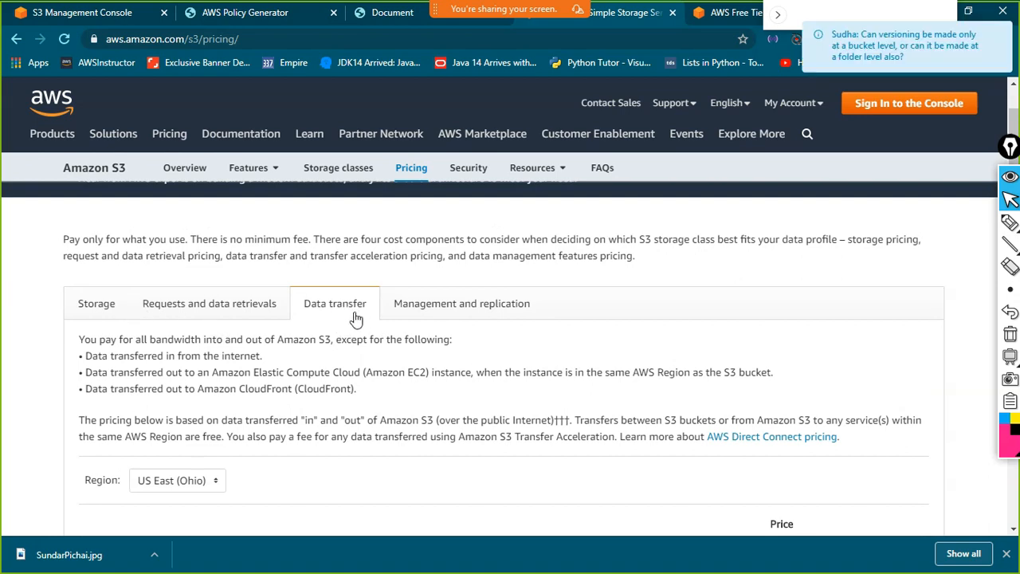
click(208, 304)
scroll(341, 367, down, 2)
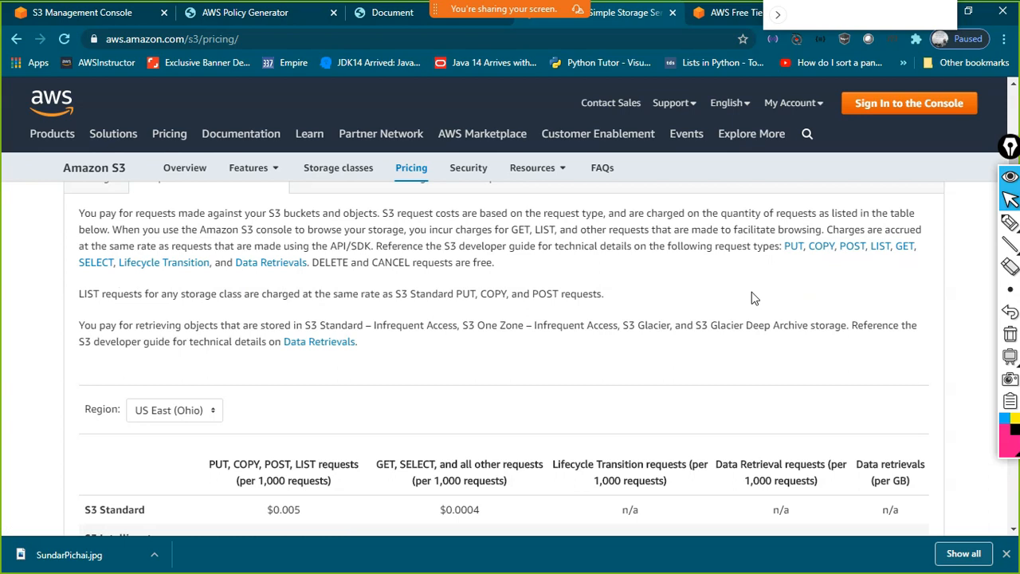
- Highlight PUT and GET in the request price table headings
scroll(482, 360, down, 3)
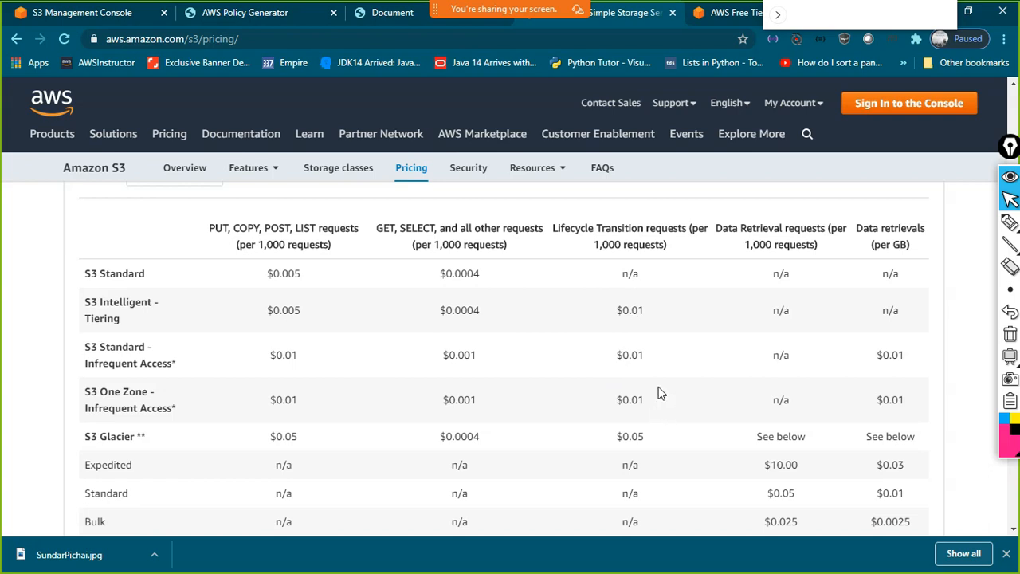
scroll(661, 367, down, 3)
scroll(661, 367, up, 2)
scroll(661, 367, up, 1)
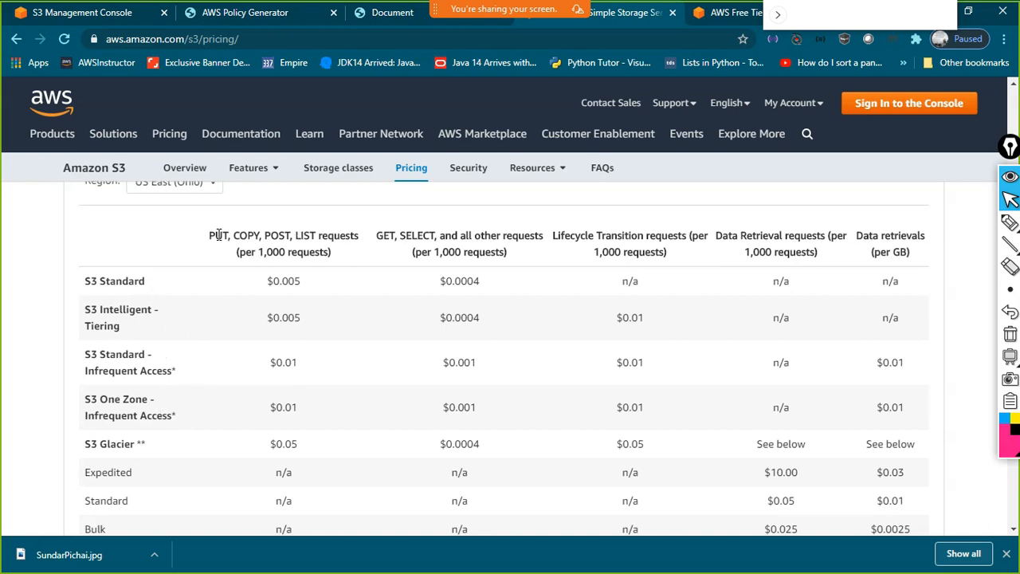
drag(212, 233, 317, 235)
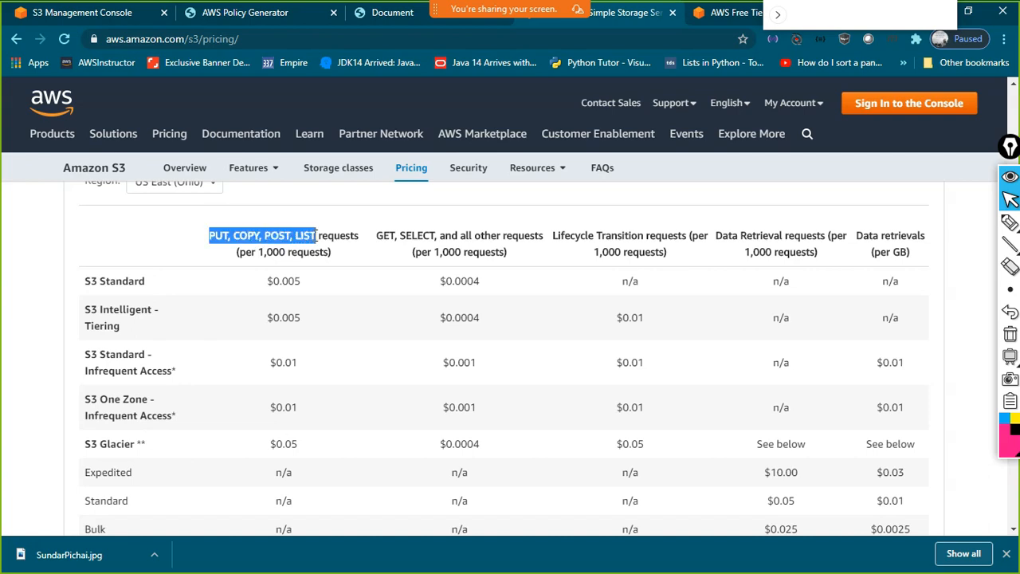
click(305, 235)
double_click(230, 236)
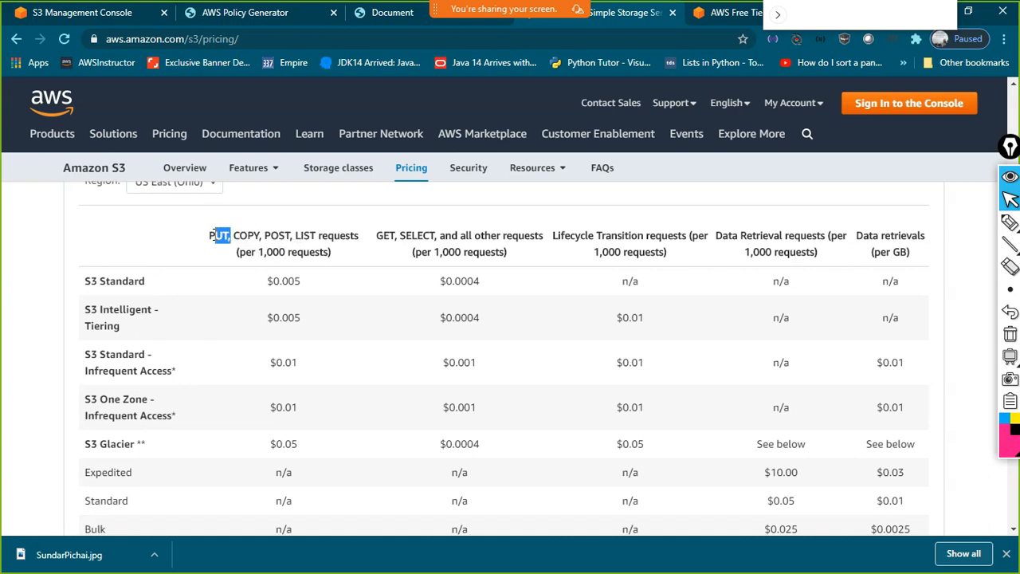
scroll(430, 317, up, 2)
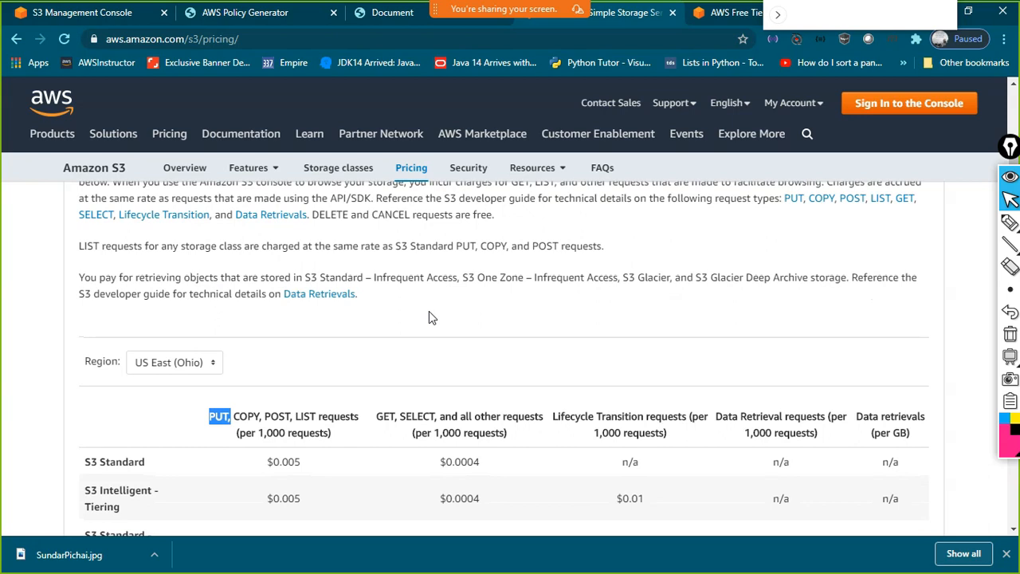
double_click(386, 416)
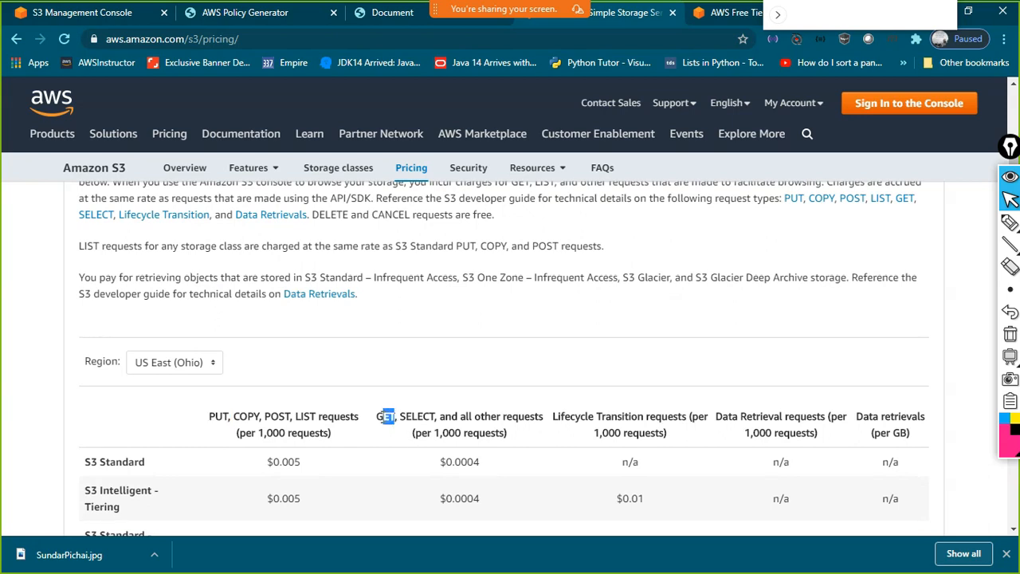
- Scroll to the top and go to the AWS Free Tier page
scroll(483, 350, up, 3)
scroll(480, 350, up, 1)
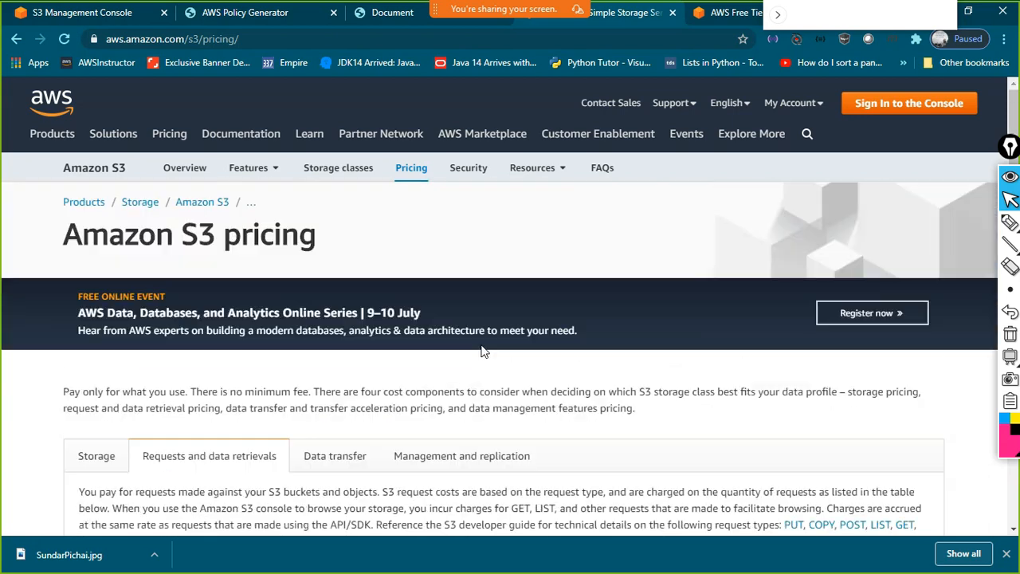
click(486, 273)
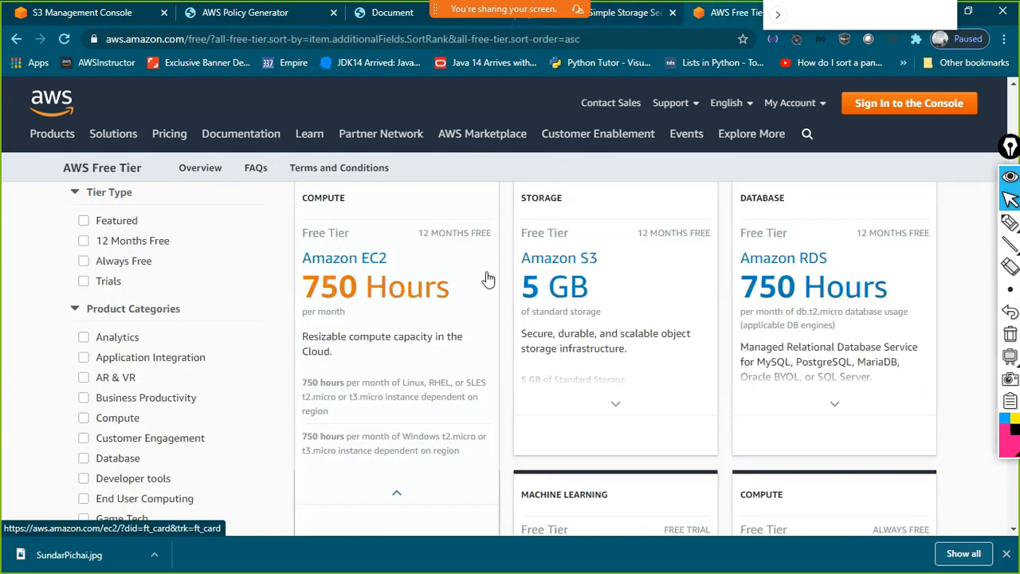
- Highlight S3's free-tier 20,000 Get and 2,000 Put request allowances, then return to the S3 console
scroll(580, 282, down, 1)
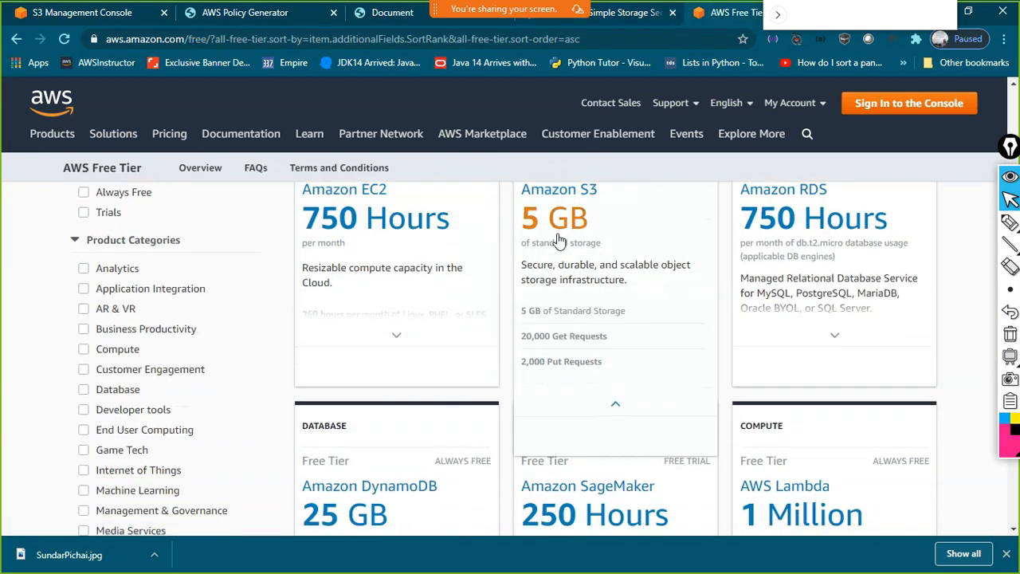
drag(523, 336, 610, 341)
click(523, 361)
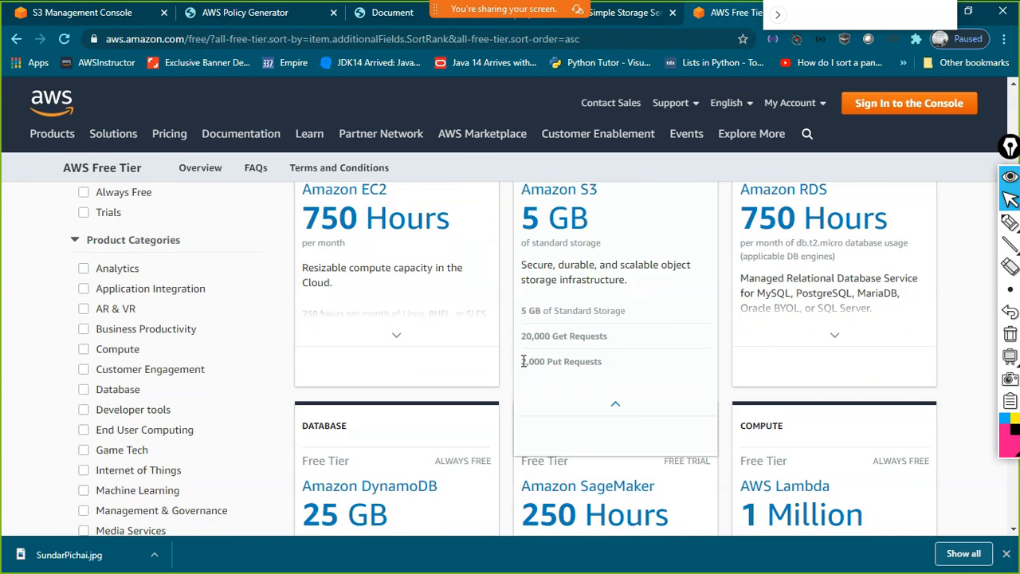
drag(522, 361, 626, 360)
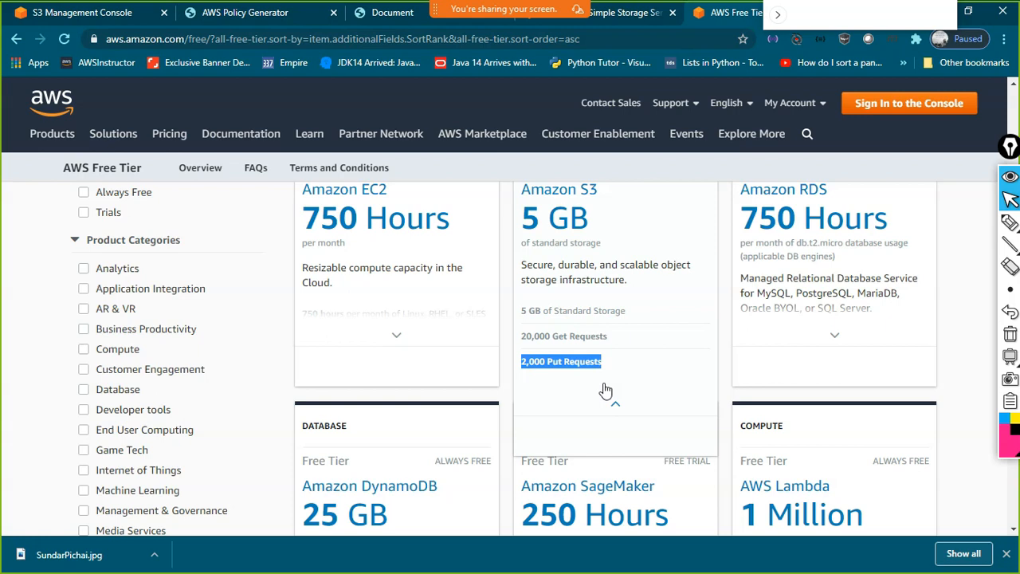
scroll(606, 391, up, 1)
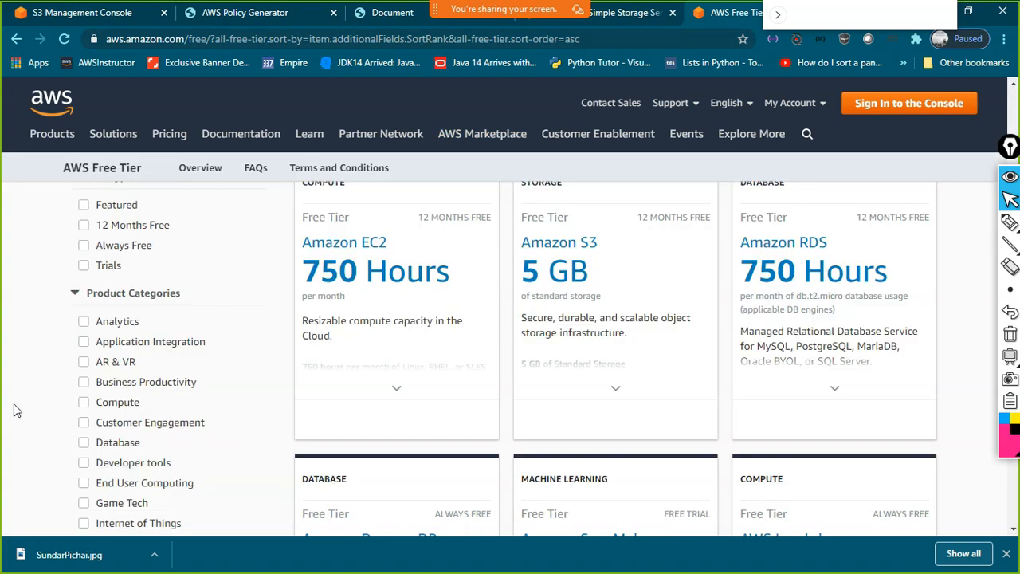
click(120, 19)
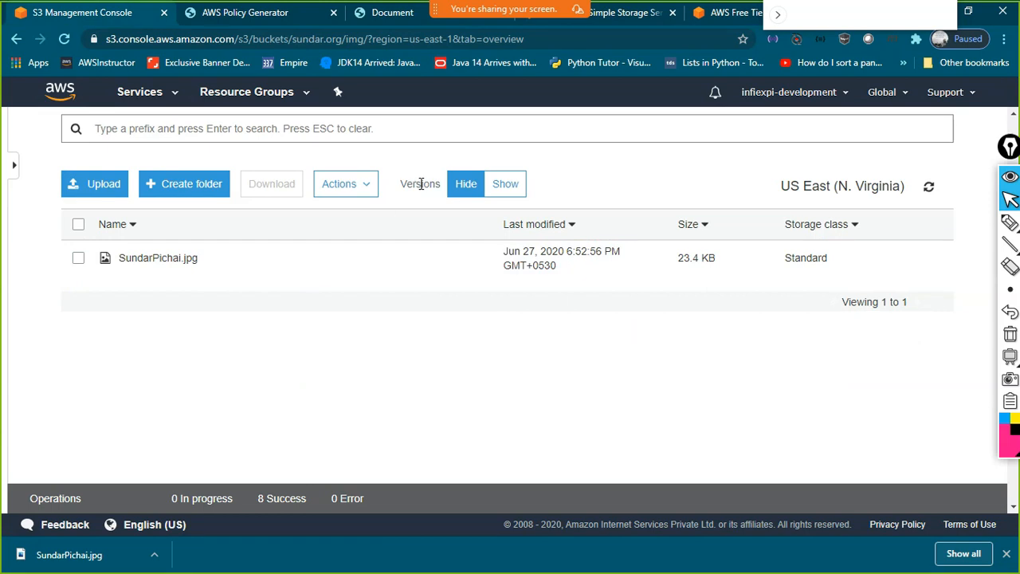
- Read a question in the meeting chat, then close the chat
key(super)
key(super)
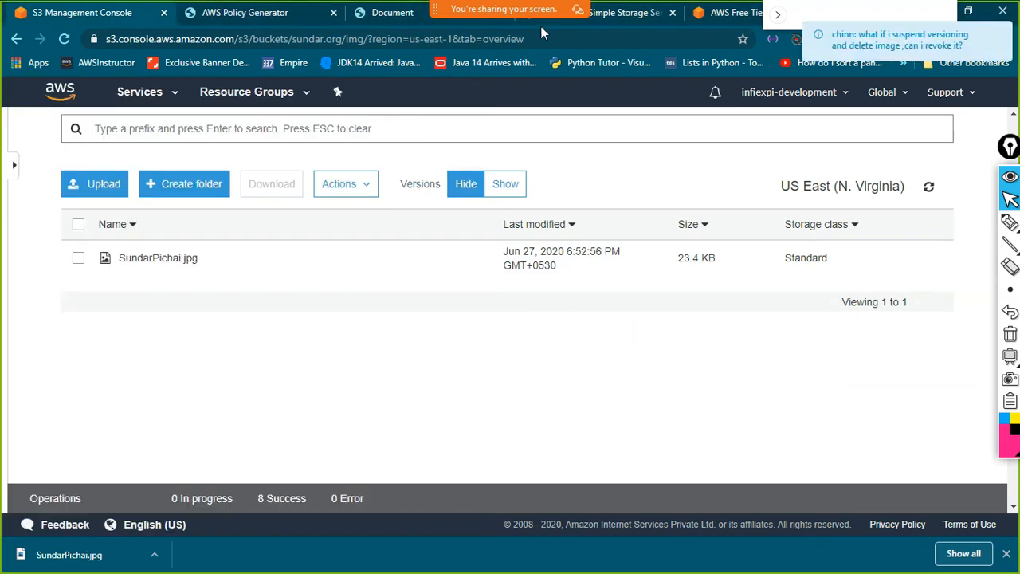
mouse_move(444, 15)
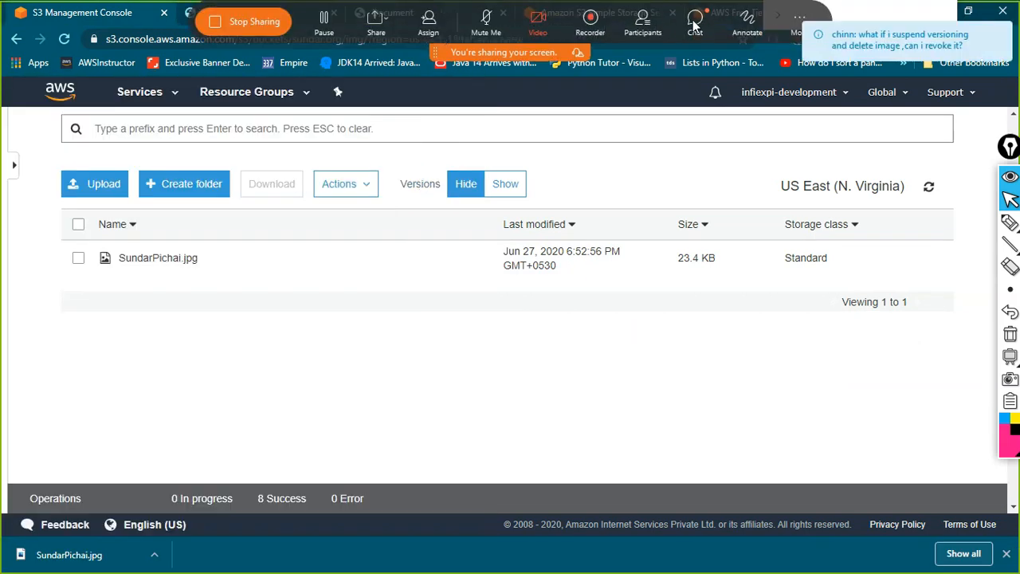
click(695, 25)
drag(745, 247, 739, 193)
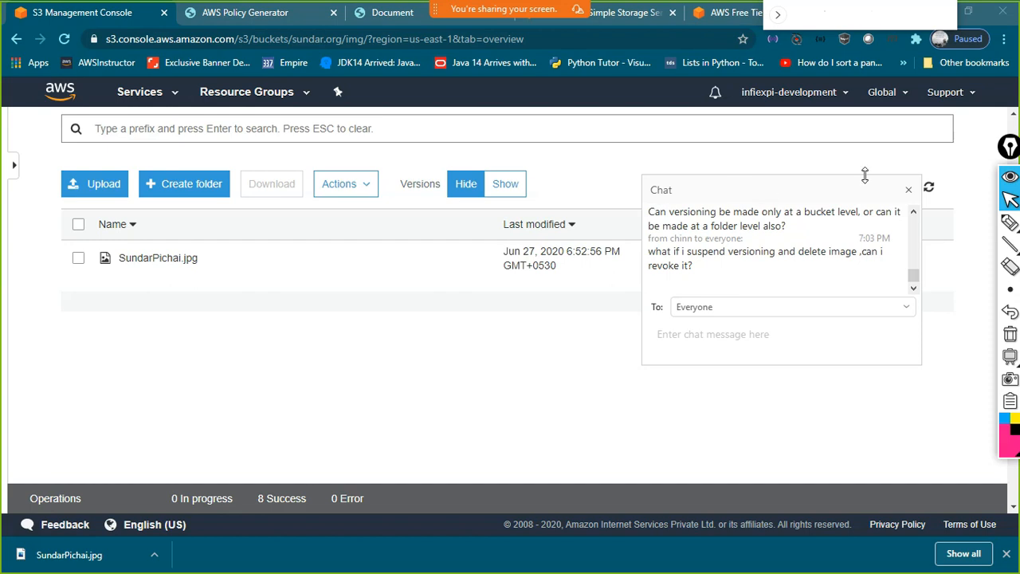
click(908, 190)
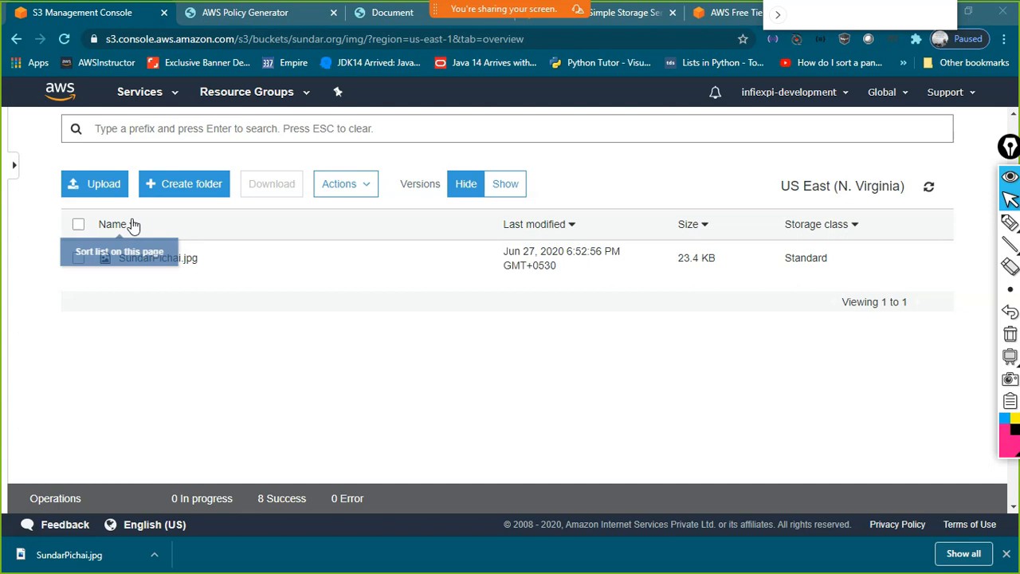
- Browse from the sundar.org root into img and back, then view the bucket's properties
scroll(129, 225, up, 2)
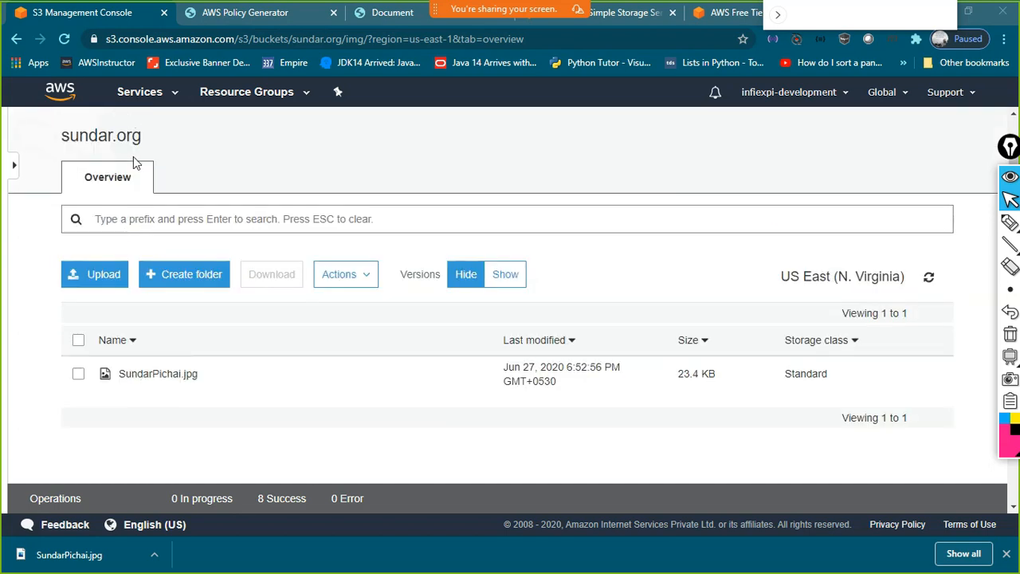
scroll(168, 196, up, 1)
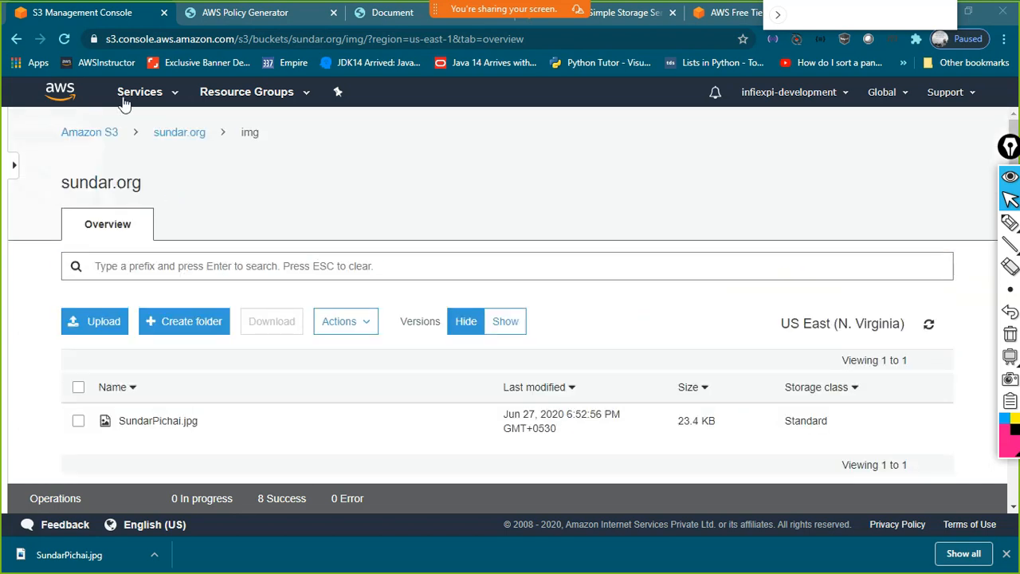
click(180, 133)
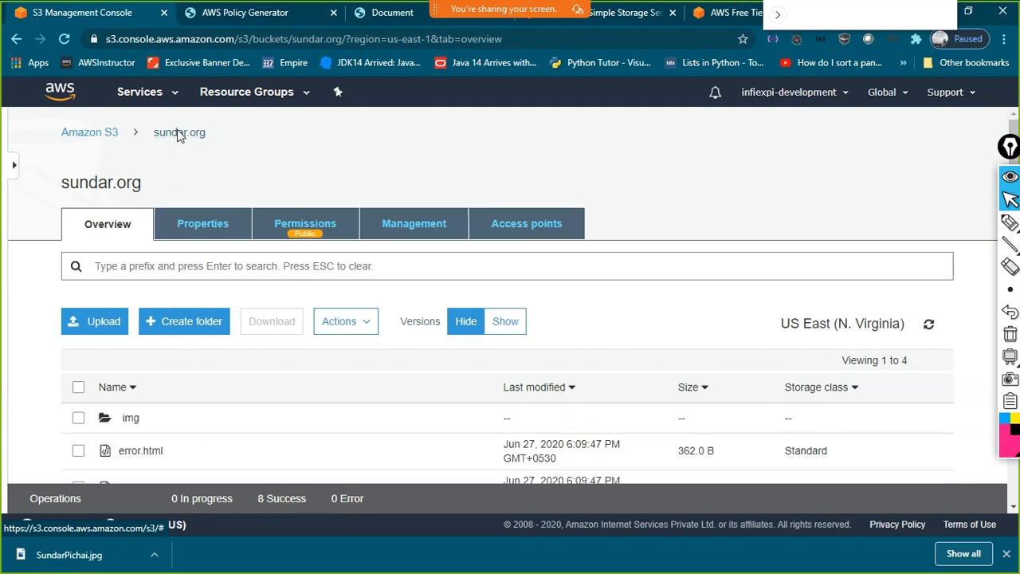
scroll(221, 188, down, 1)
click(129, 385)
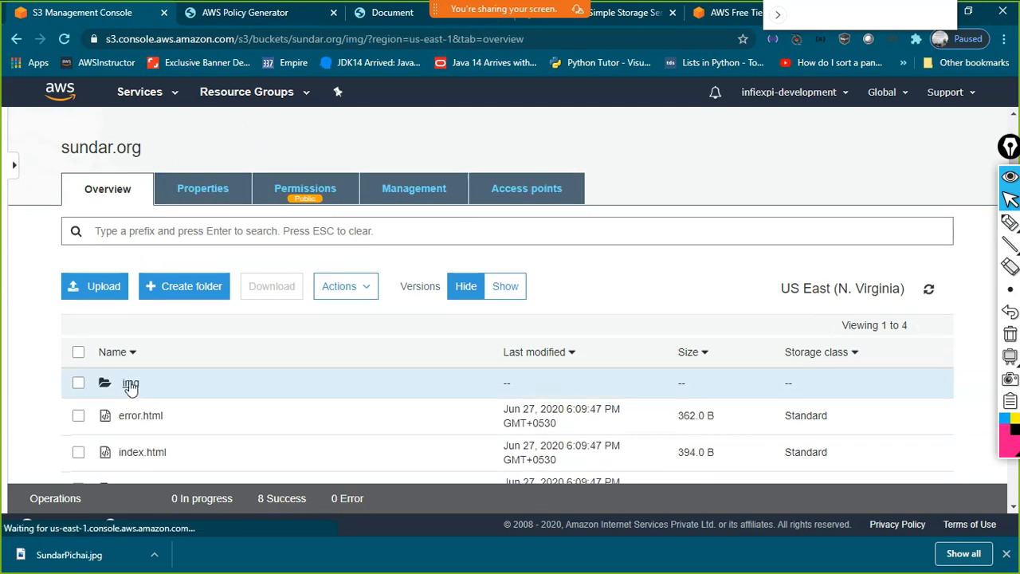
scroll(235, 383, up, 1)
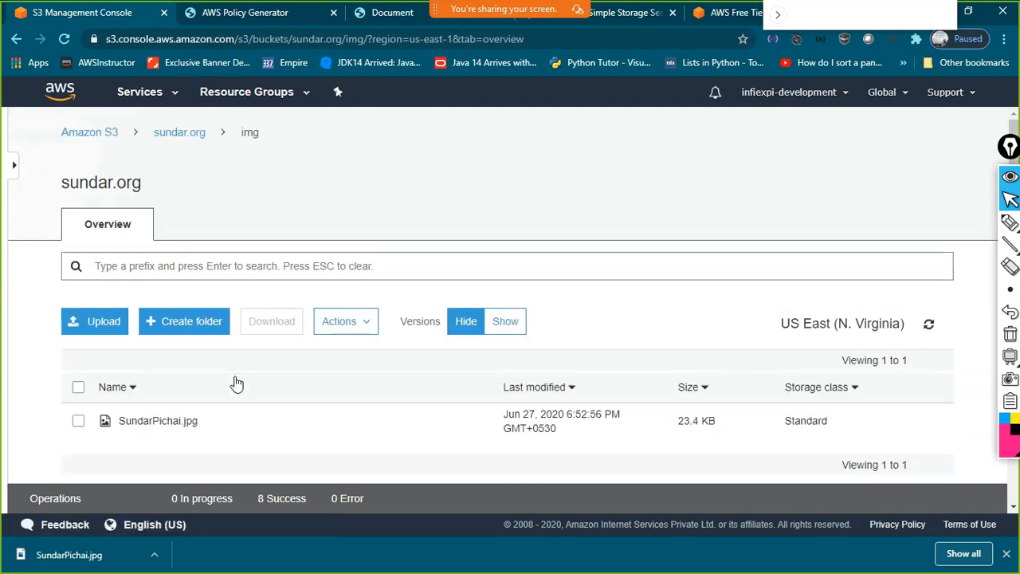
click(170, 137)
click(180, 227)
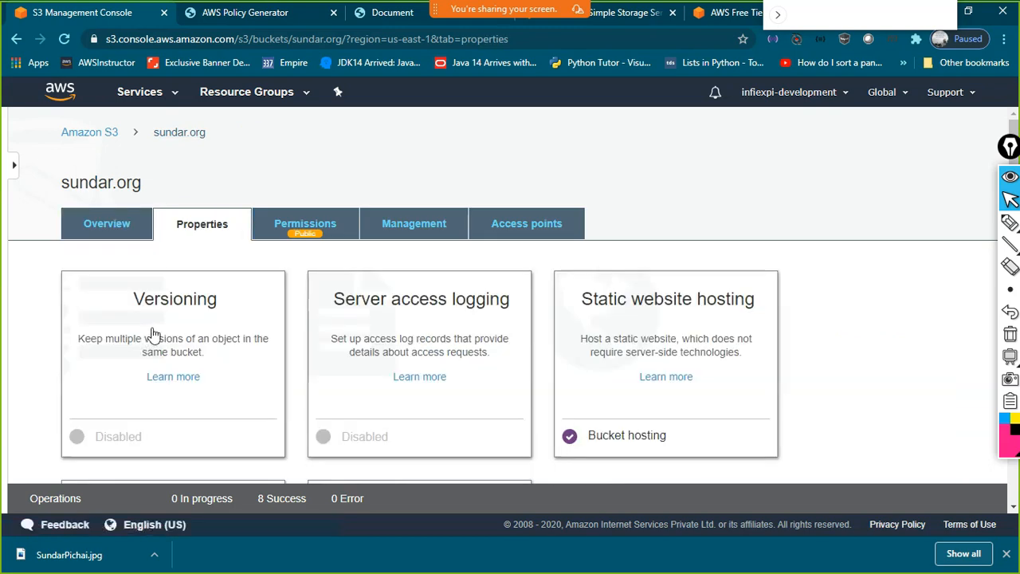
- Save the bucket's versioning as suspended and open the img folder
click(154, 333)
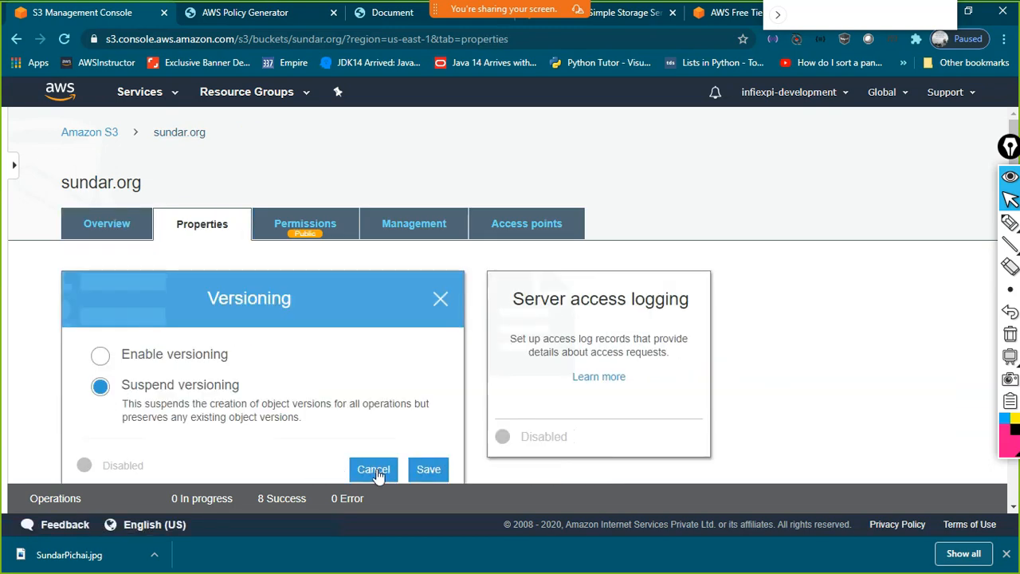
click(428, 470)
click(109, 227)
click(134, 329)
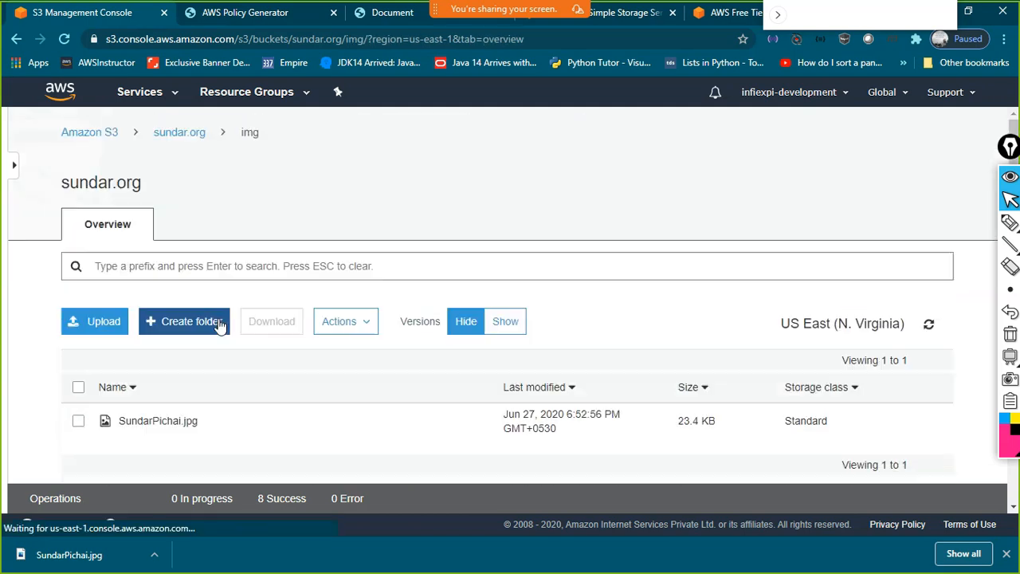
- Delete SundarPichai.jpg and list all versions, revealing its 7:04:43 PM delete marker
scroll(219, 325, down, 2)
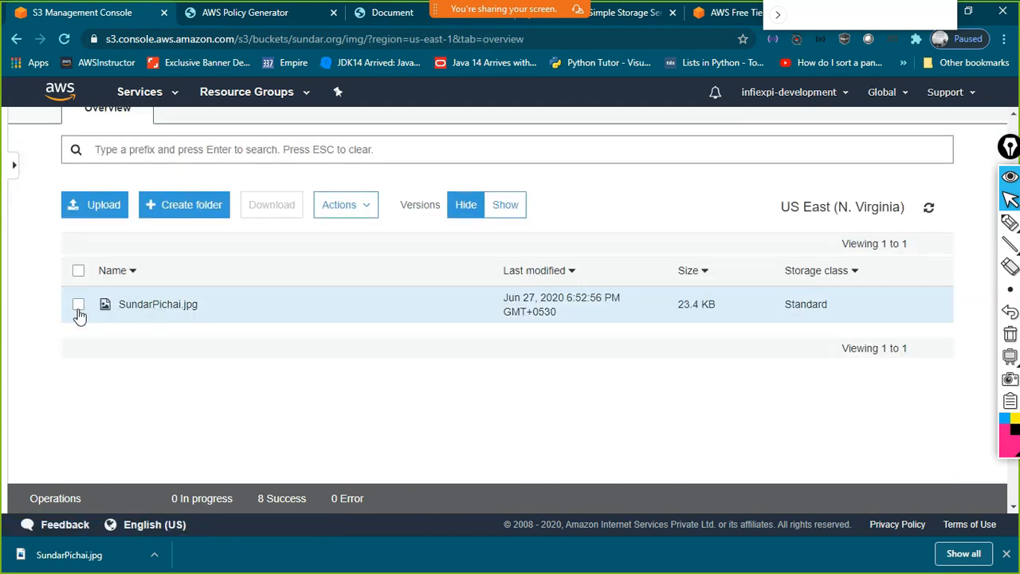
click(78, 308)
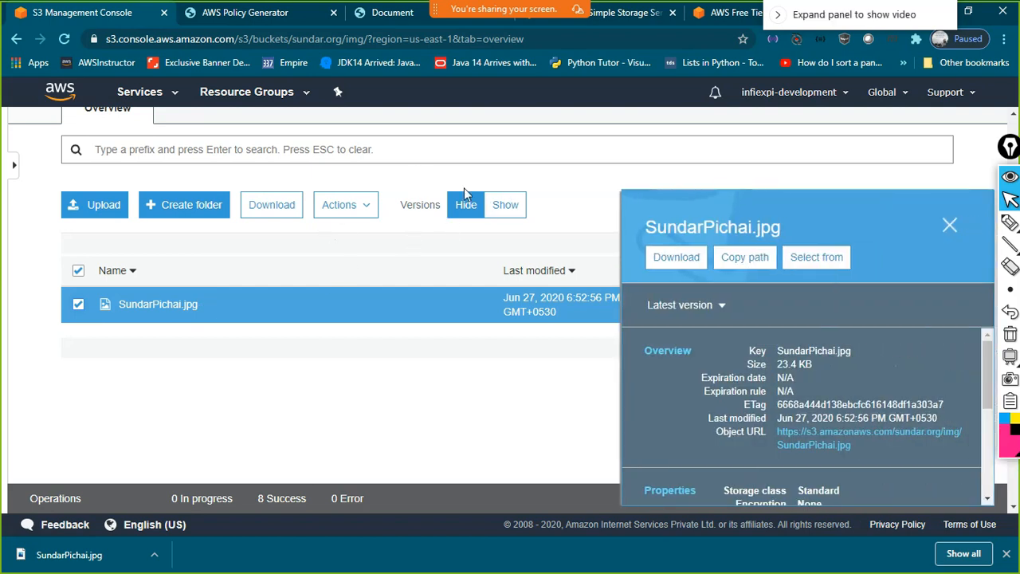
click(950, 226)
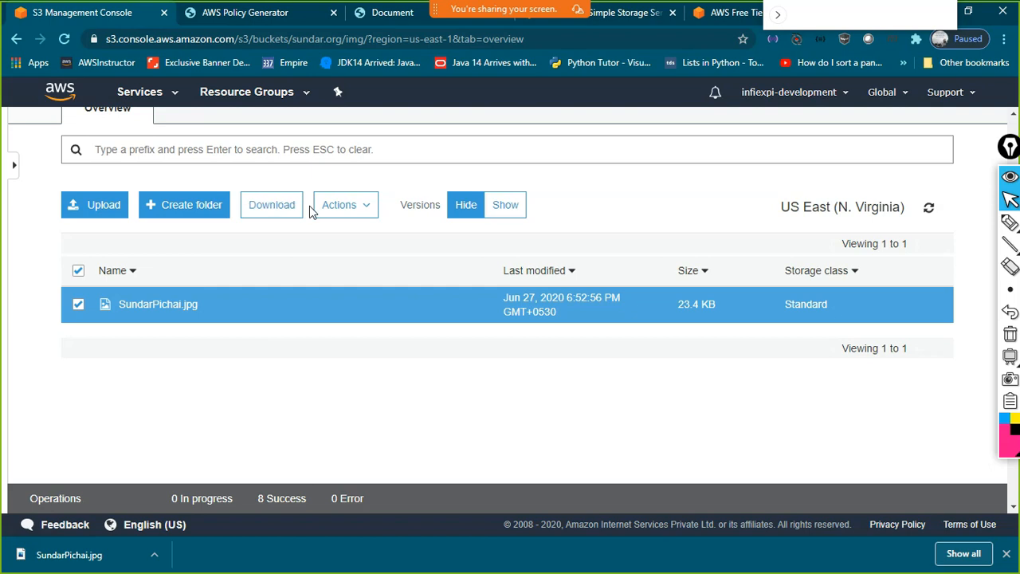
click(340, 205)
scroll(369, 326, down, 3)
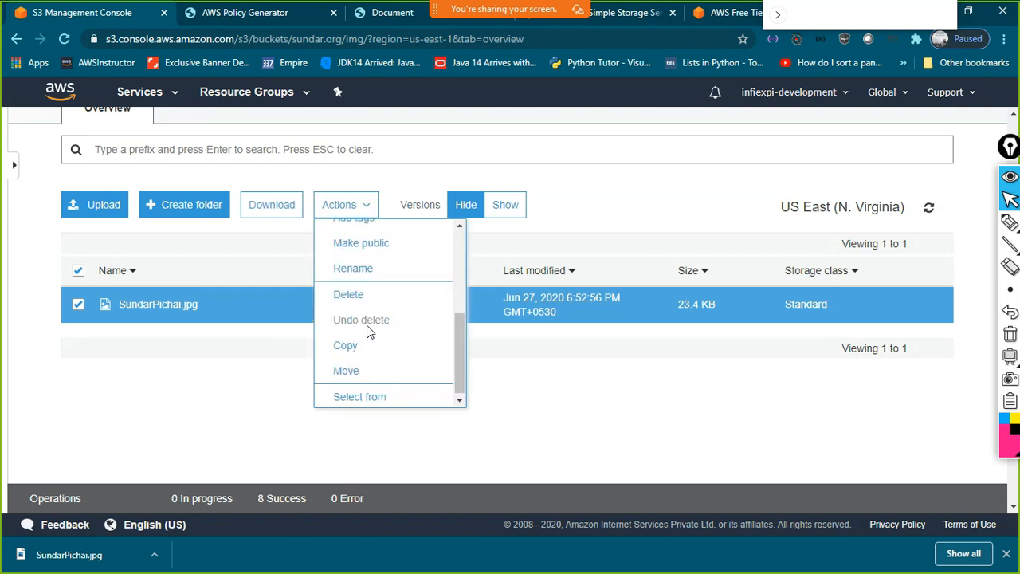
click(356, 295)
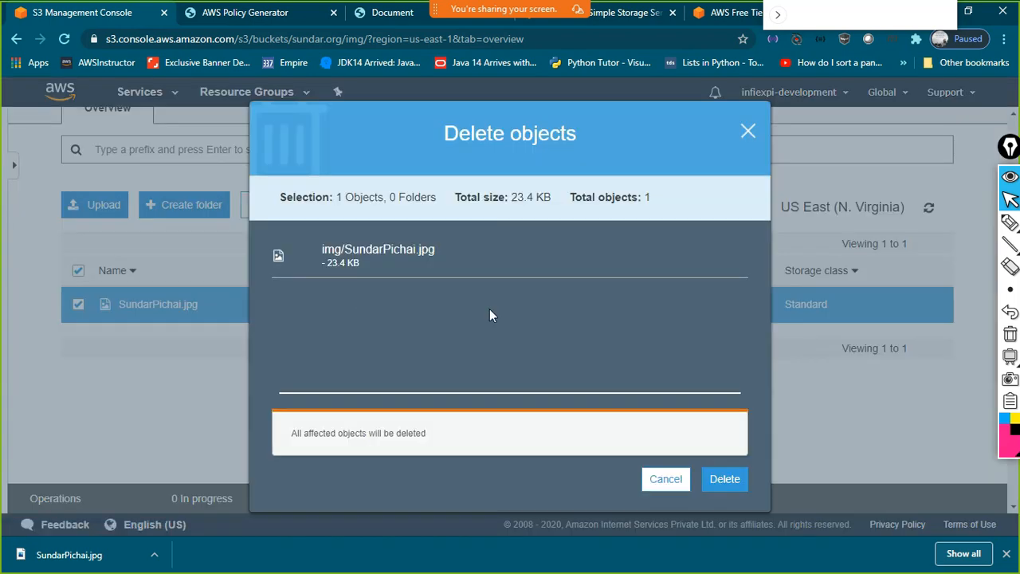
click(725, 479)
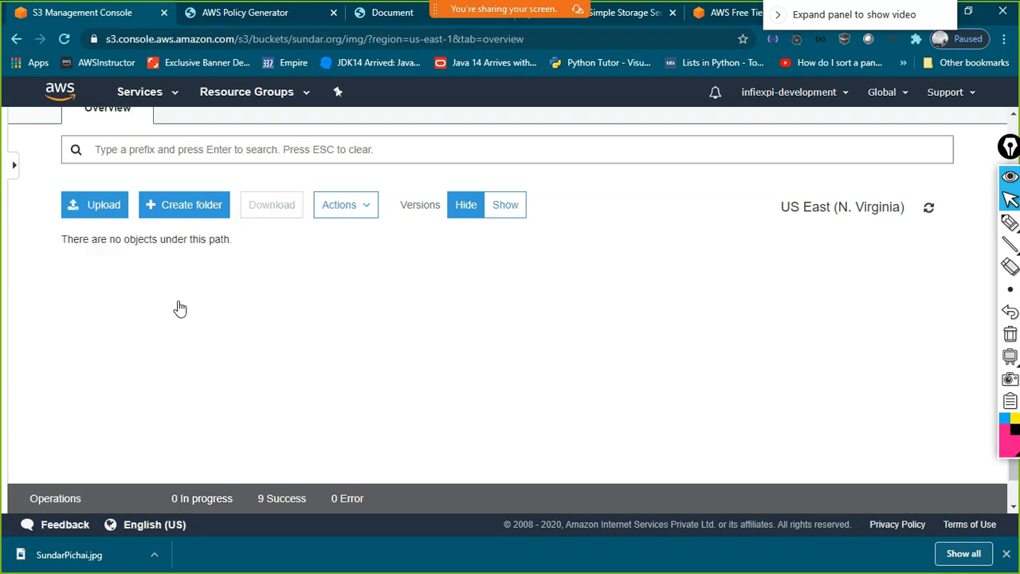
click(502, 205)
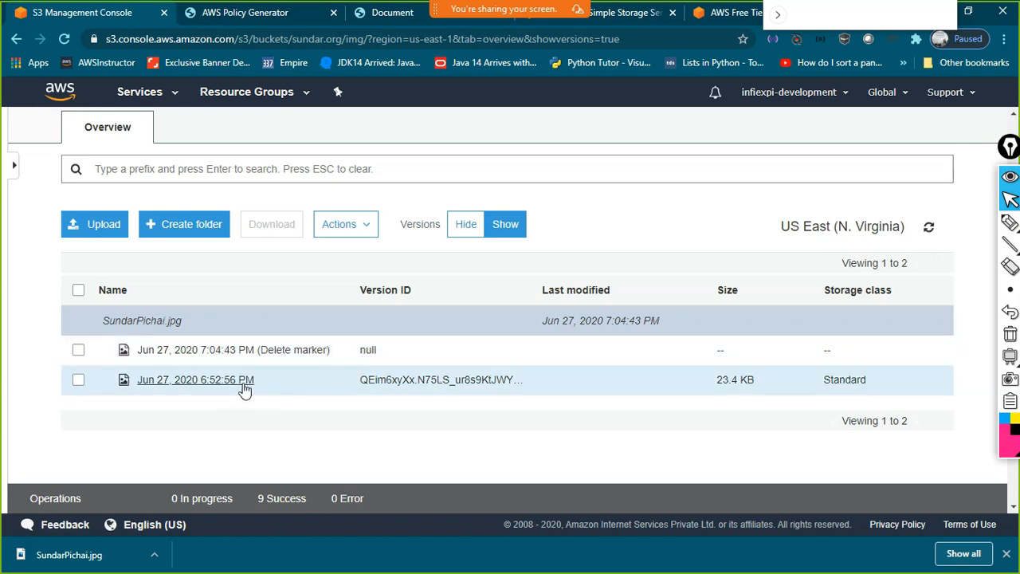
- Permanently delete SundarPichai.jpg's 7:04:43 PM delete marker, restoring the 6:52:56 PM version
click(297, 352)
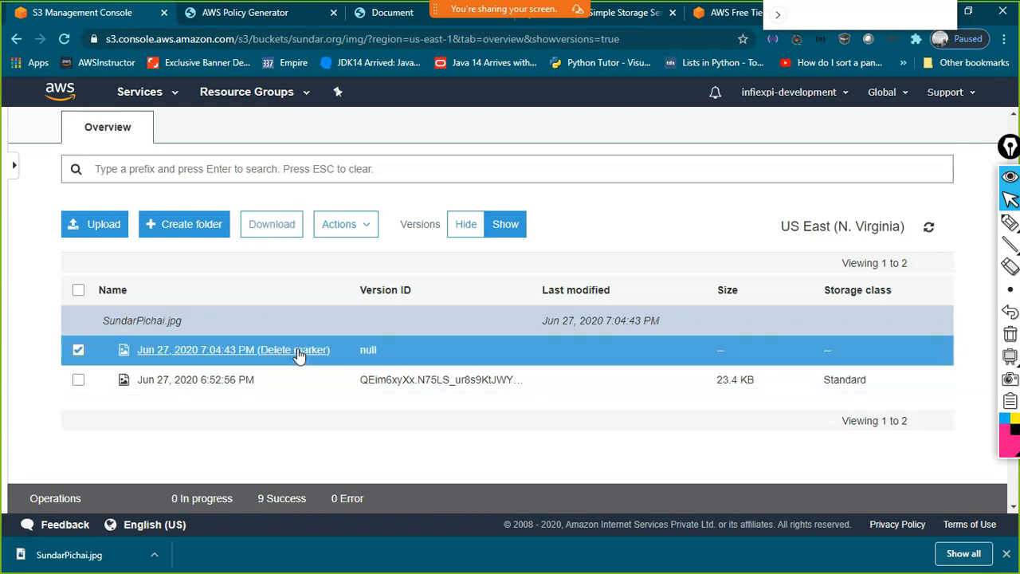
click(346, 225)
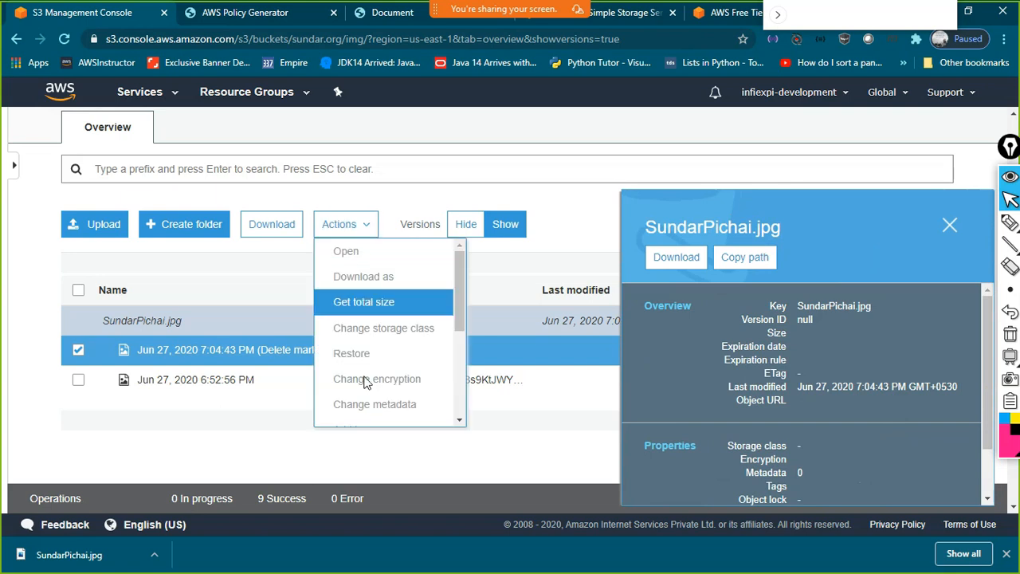
scroll(364, 378, down, 3)
click(361, 319)
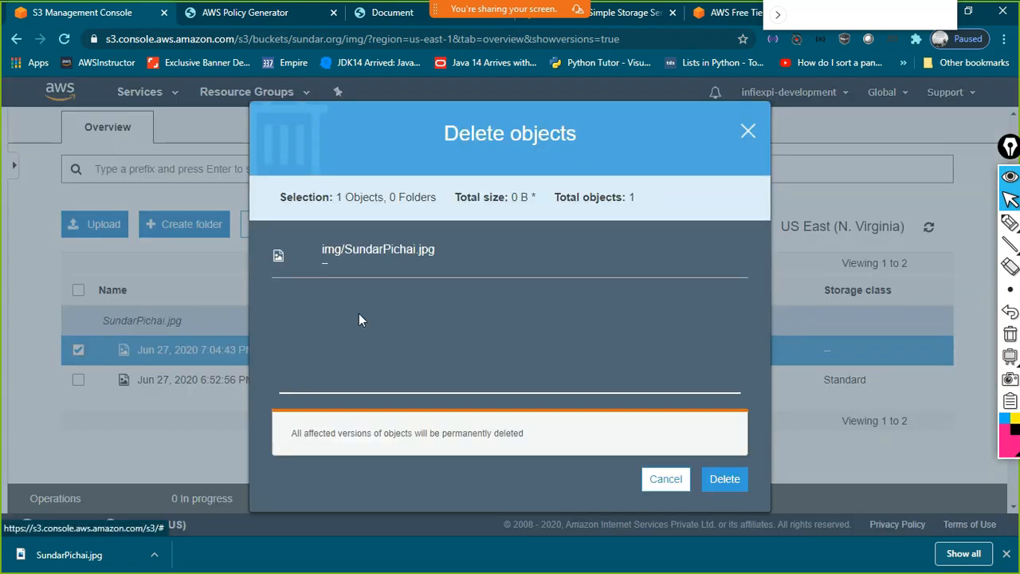
click(718, 477)
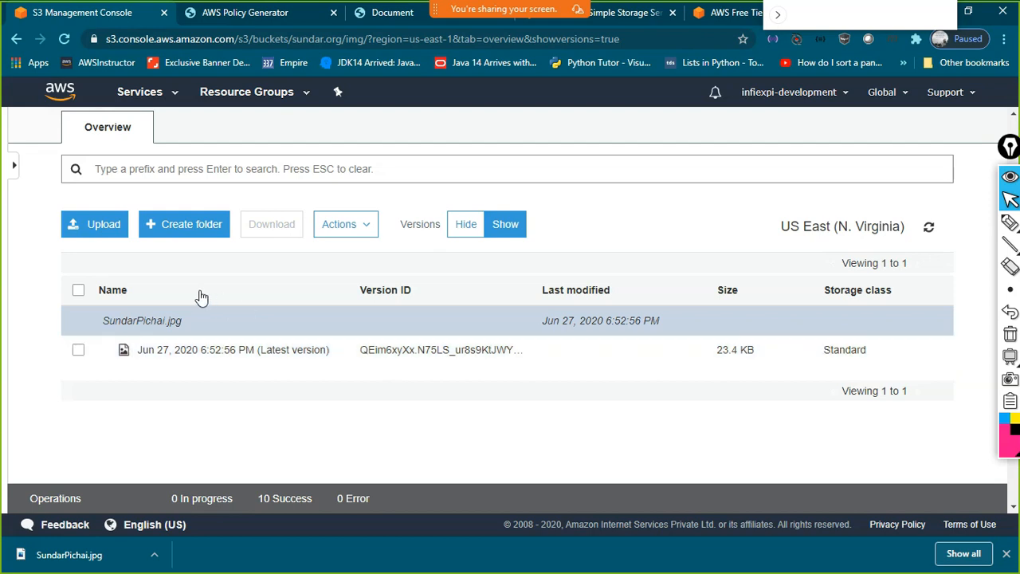
scroll(191, 308, up, 2)
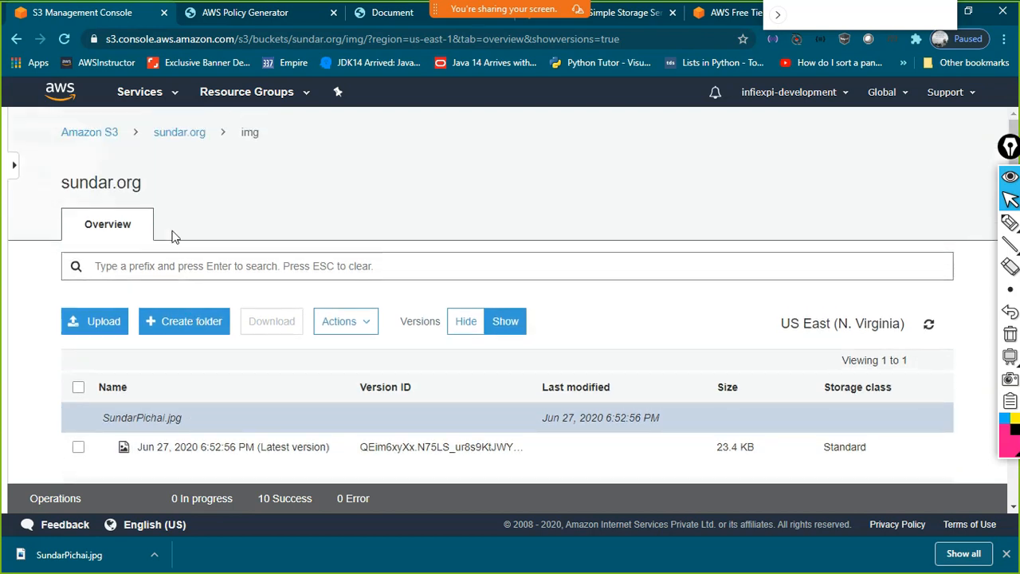
- Confirm SundarPichai.jpg is back in the img folder of the sundar.org bucket
click(174, 133)
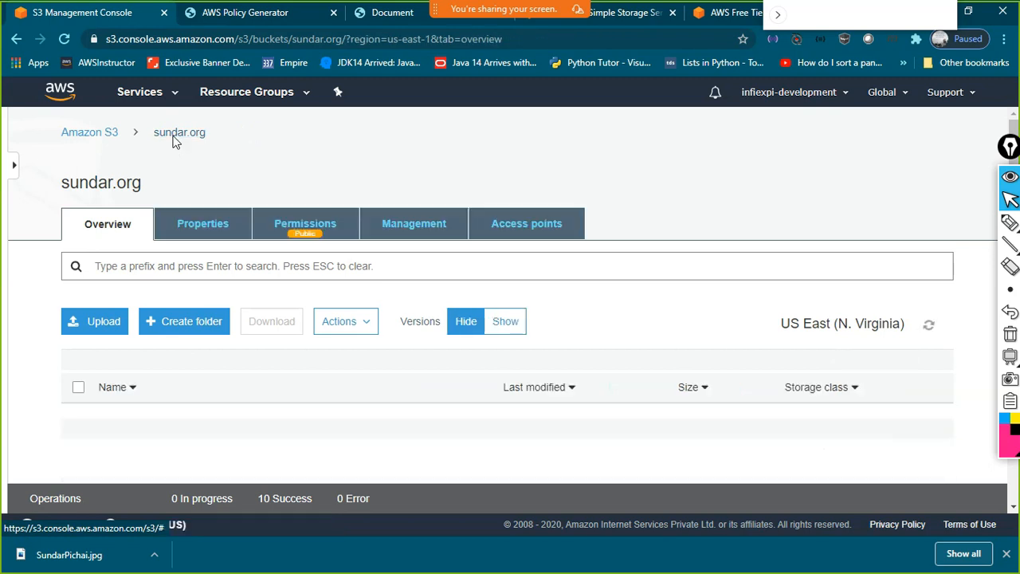
click(128, 418)
scroll(228, 387, down, 2)
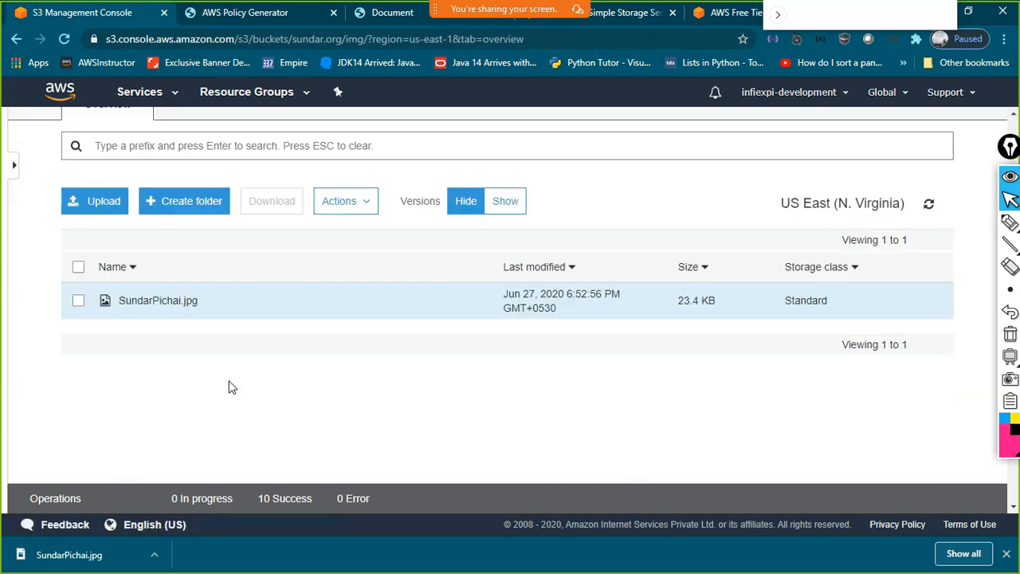
scroll(230, 322, up, 4)
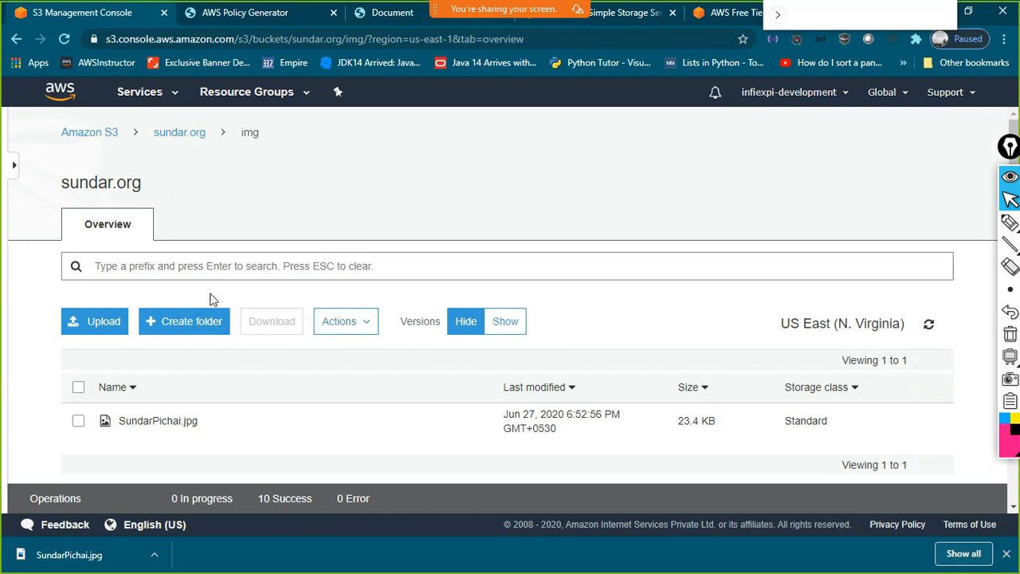
- Open sundar.org's Versioning settings and highlight the note that suspending preserves existing object versions
click(191, 132)
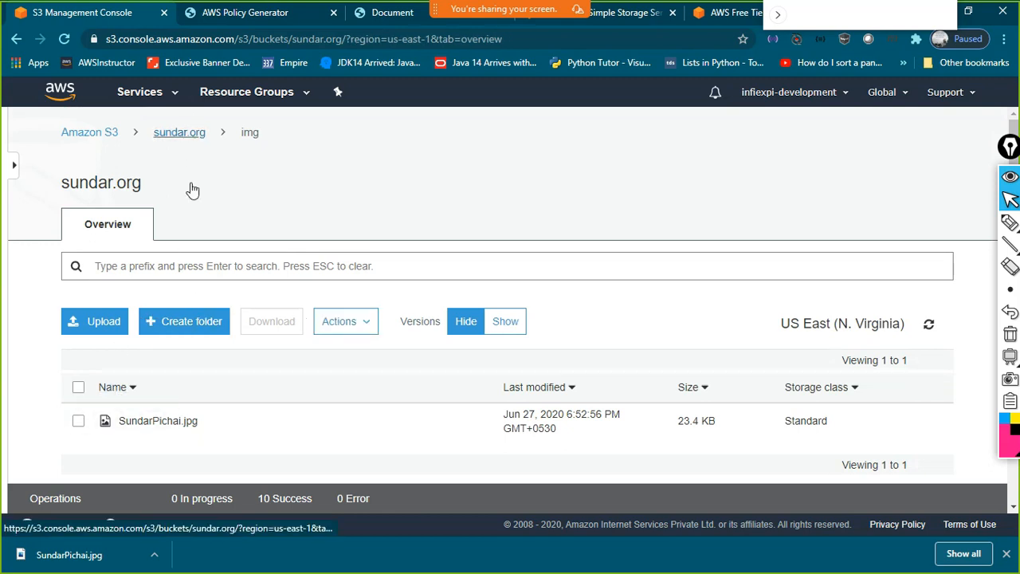
click(209, 226)
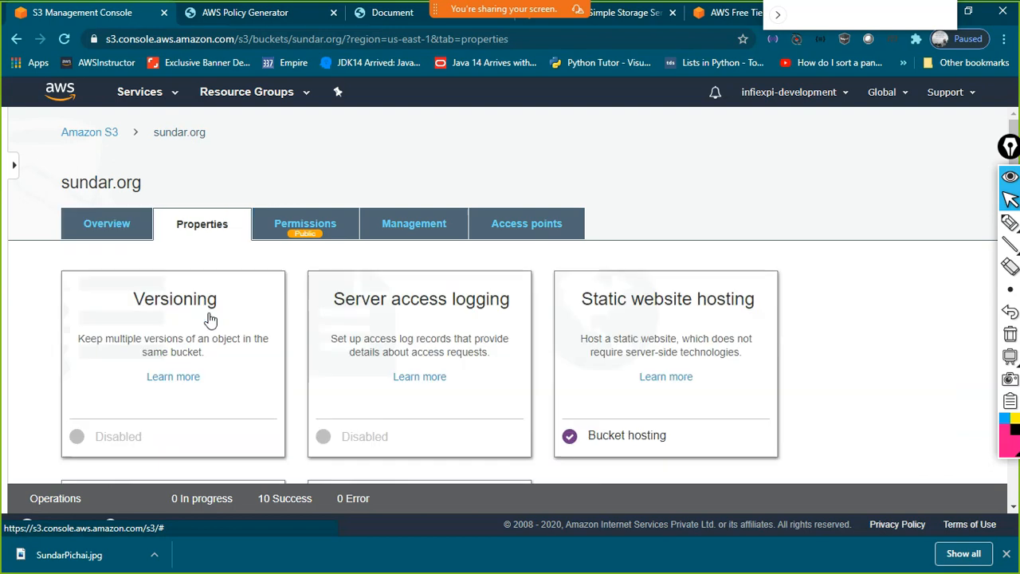
click(212, 307)
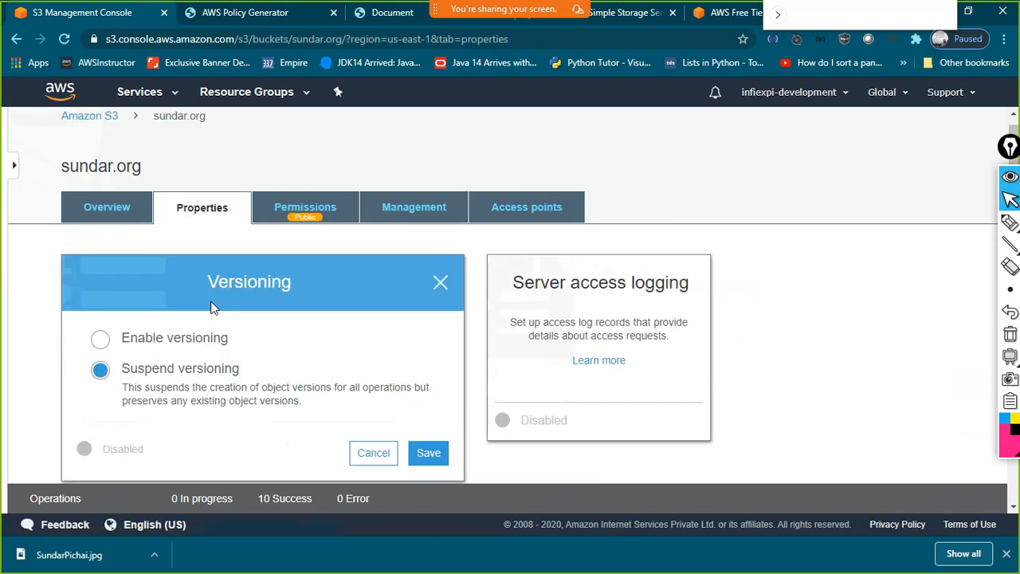
scroll(212, 307, down, 1)
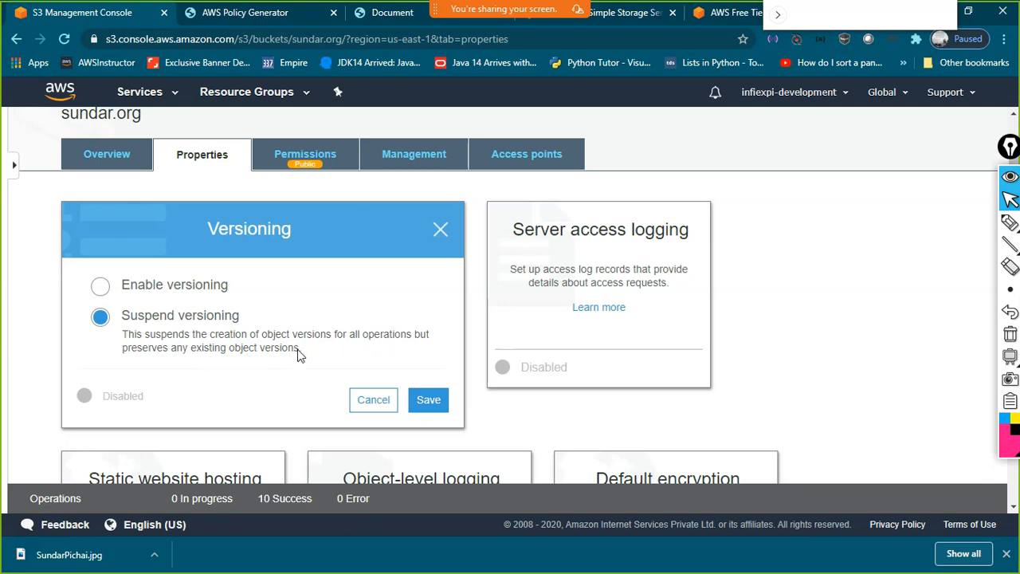
drag(301, 349, 112, 358)
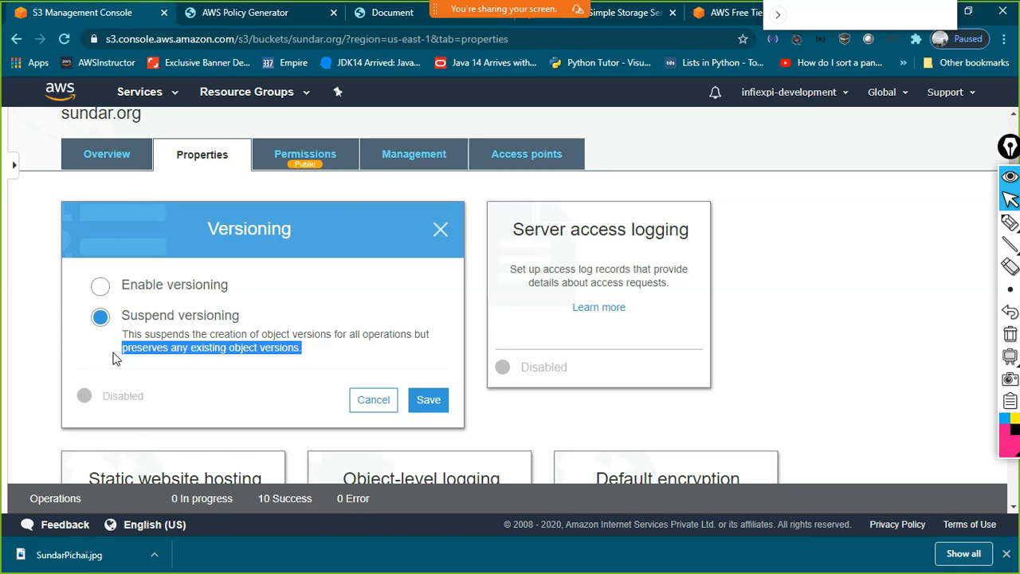
mouse_move(485, 17)
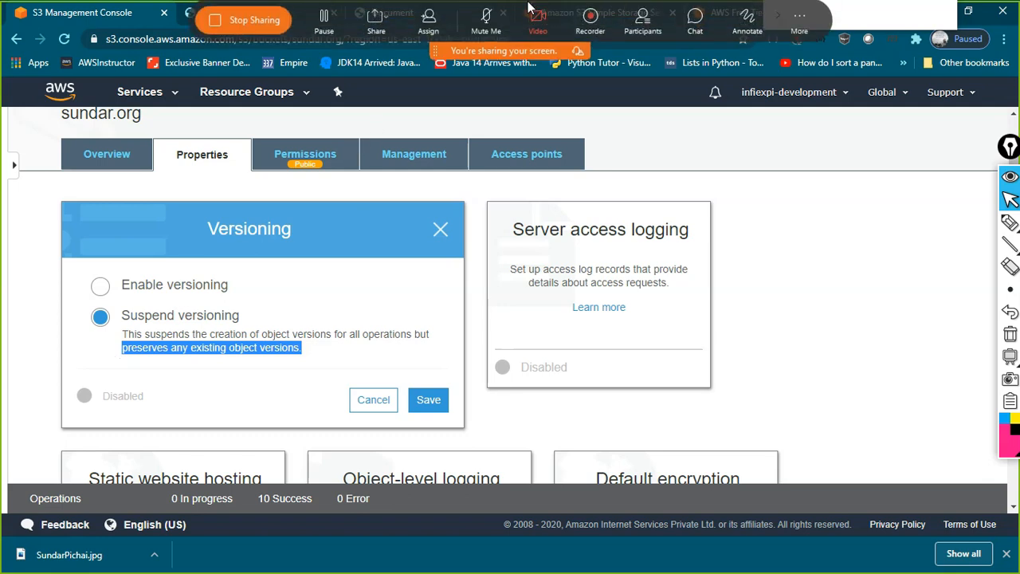